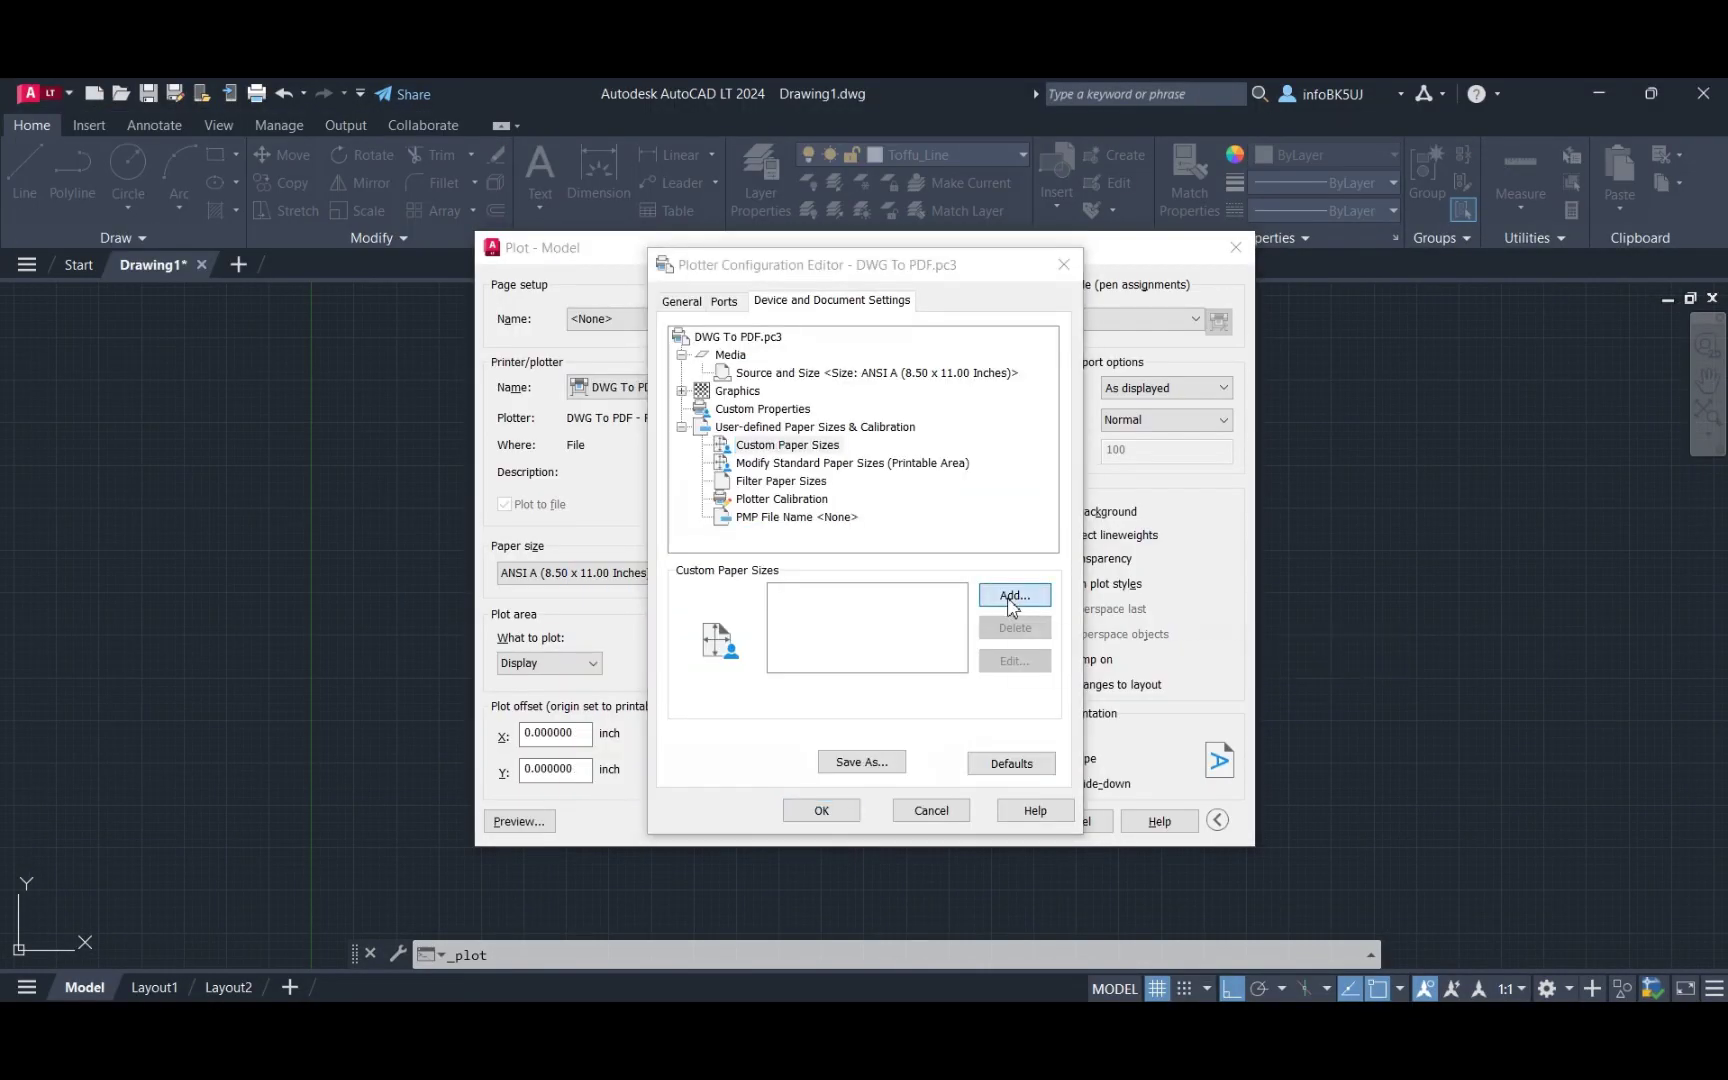
Start adding a new custom paper size for the DWG To PDF plotter.
click(1009, 602)
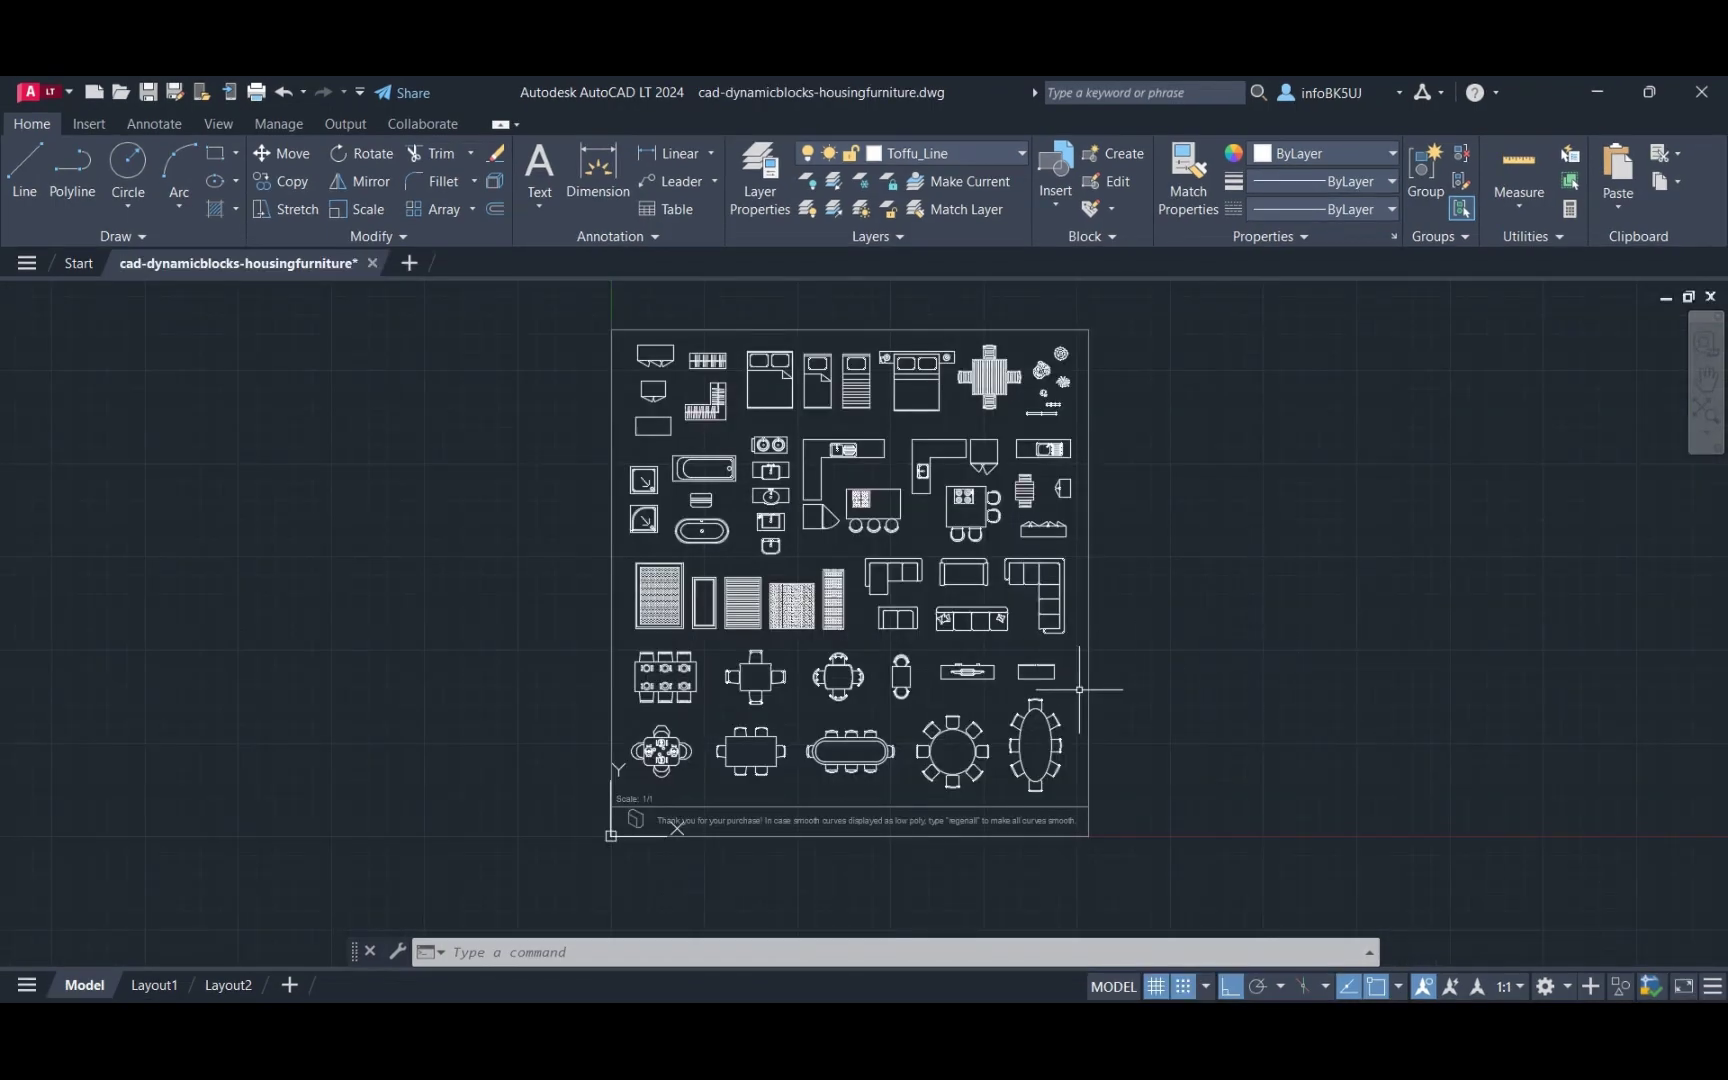
Paste the bathtub and sink, kitchen counter and a small furniture block beside the plan.
scroll(694, 336, up, 6)
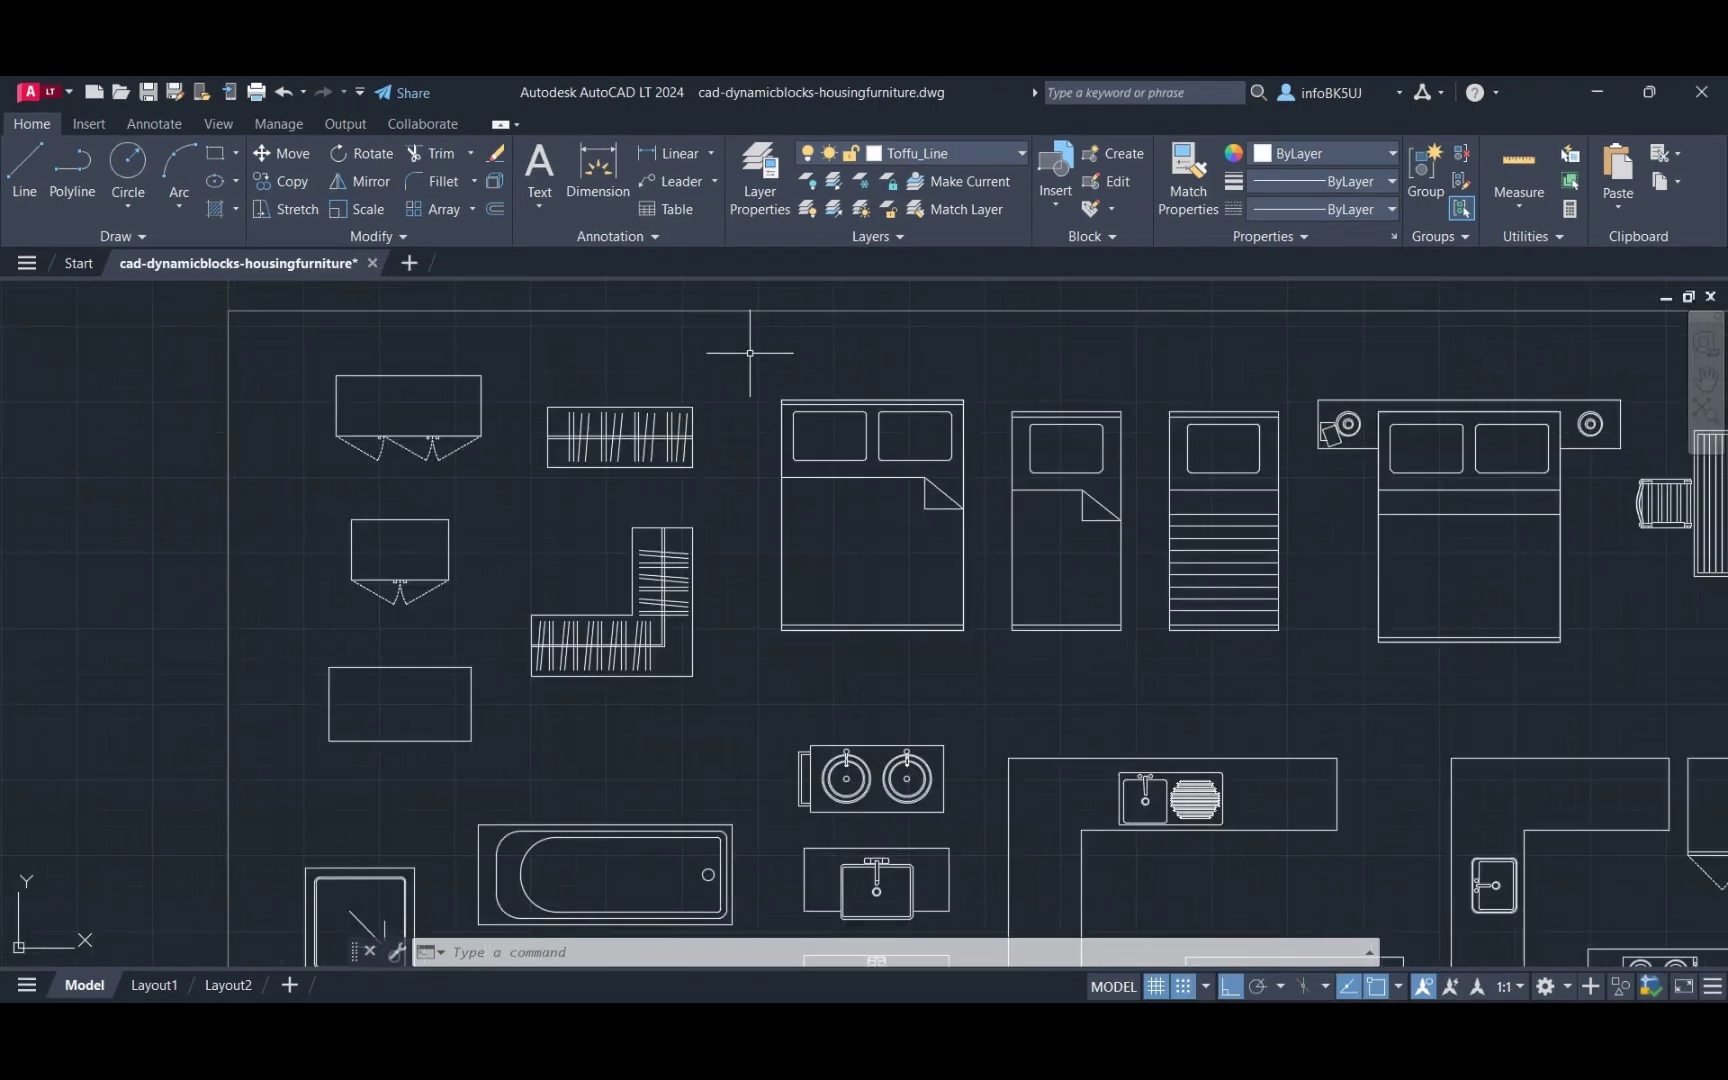
mouse_move(1448, 694)
middle_down()
mouse_move(1076, 698)
mouse_move(834, 665)
middle_up()
mouse_move(924, 820)
middle_down()
mouse_move(986, 600)
mouse_move(1071, 505)
middle_up()
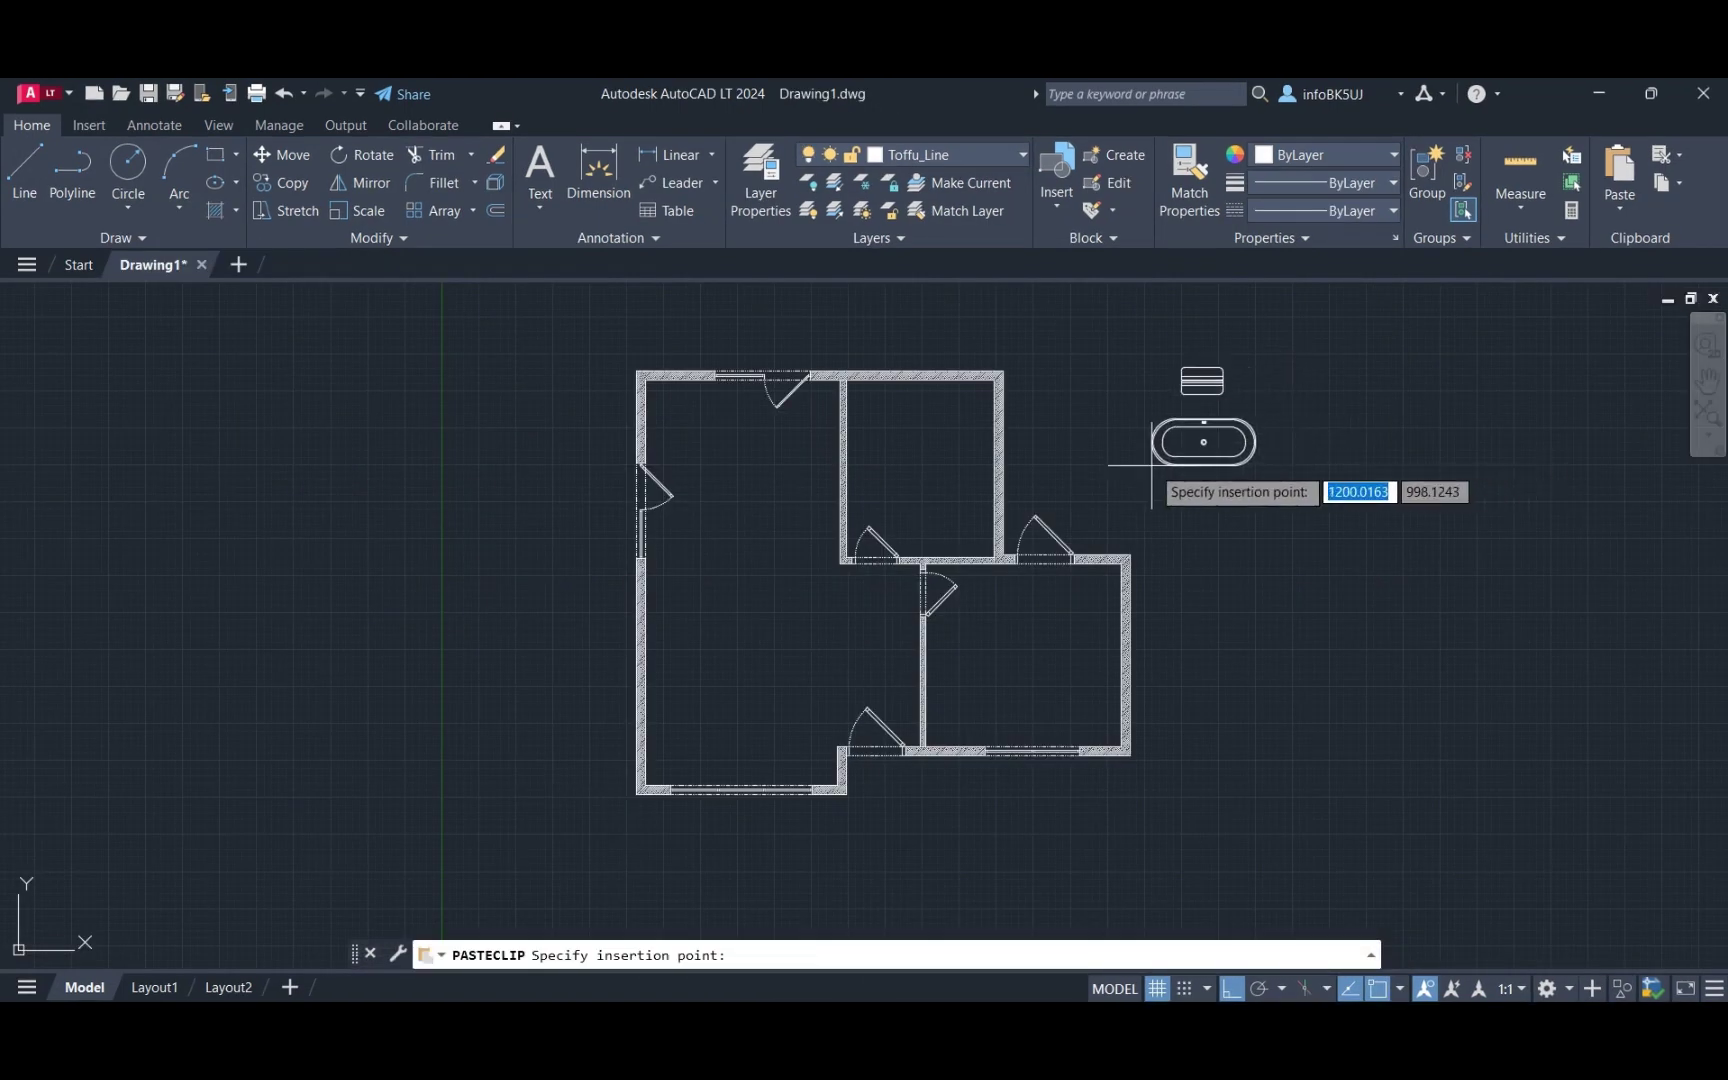
click(1152, 466)
key(ctrl+v)
click(1257, 715)
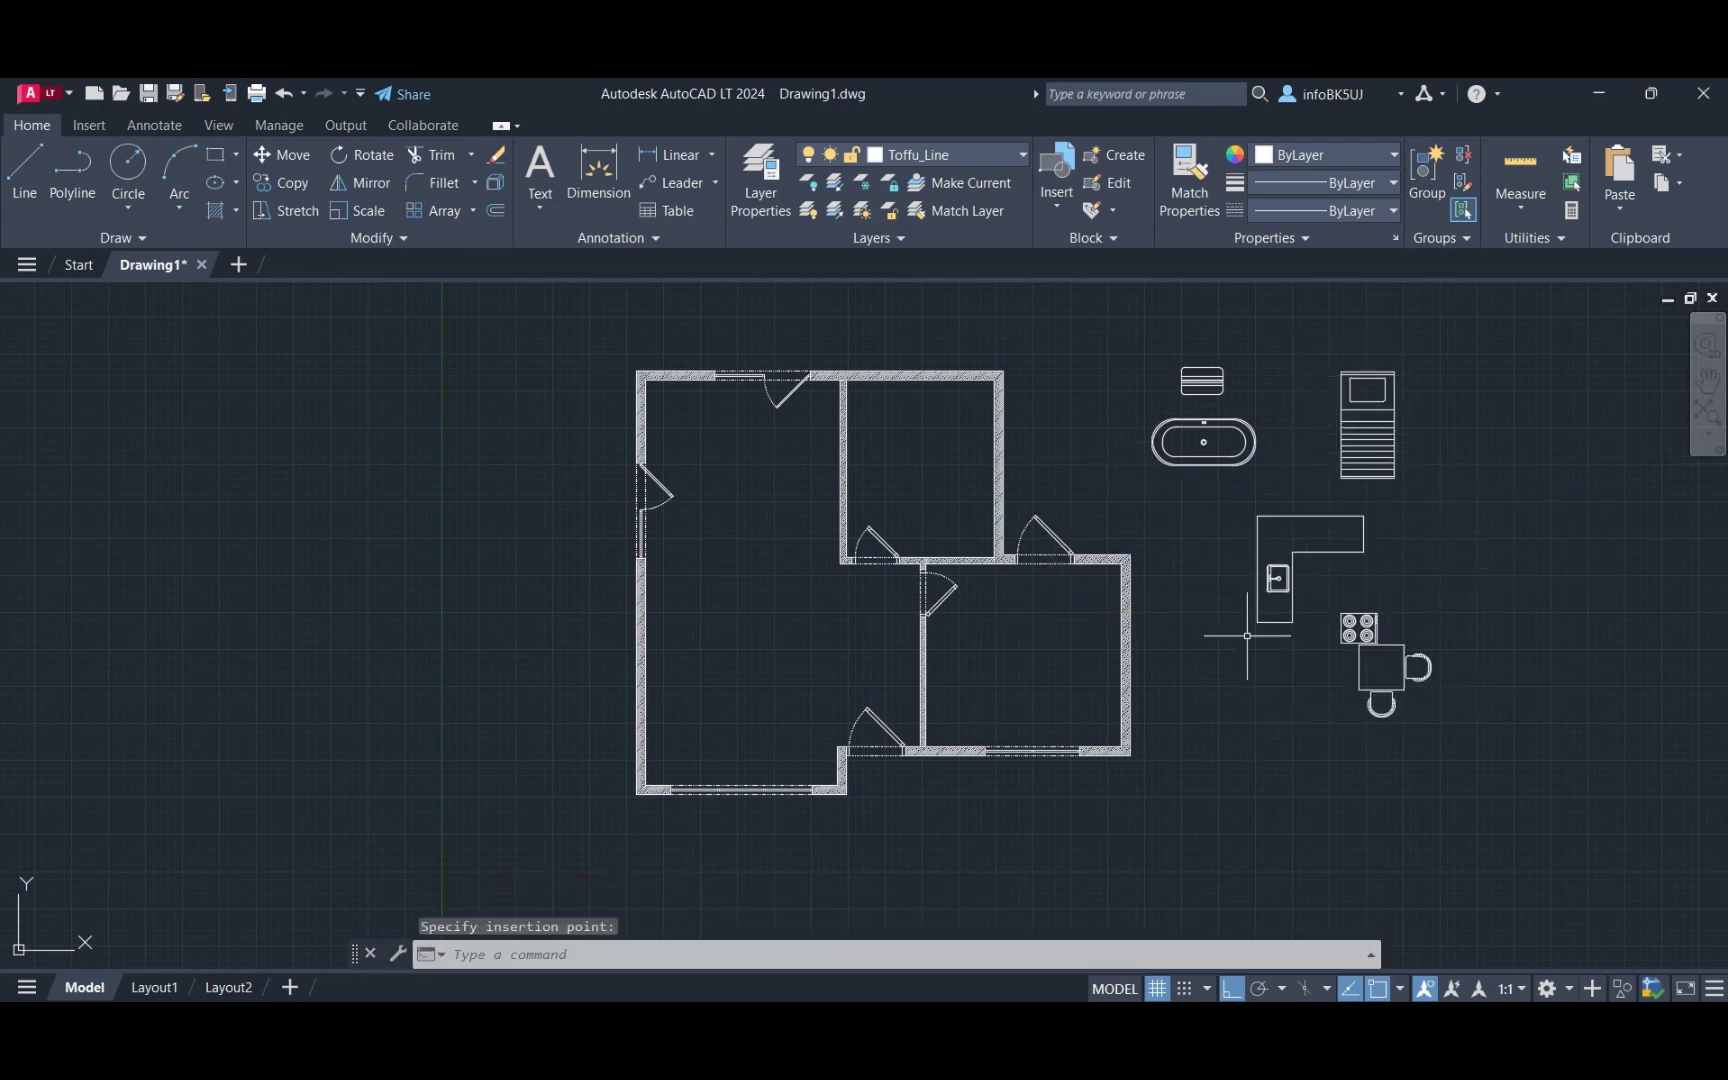
key(ctrl+v)
click(1420, 655)
scroll(532, 855, down, 2)
scroll(810, 778, up, 3)
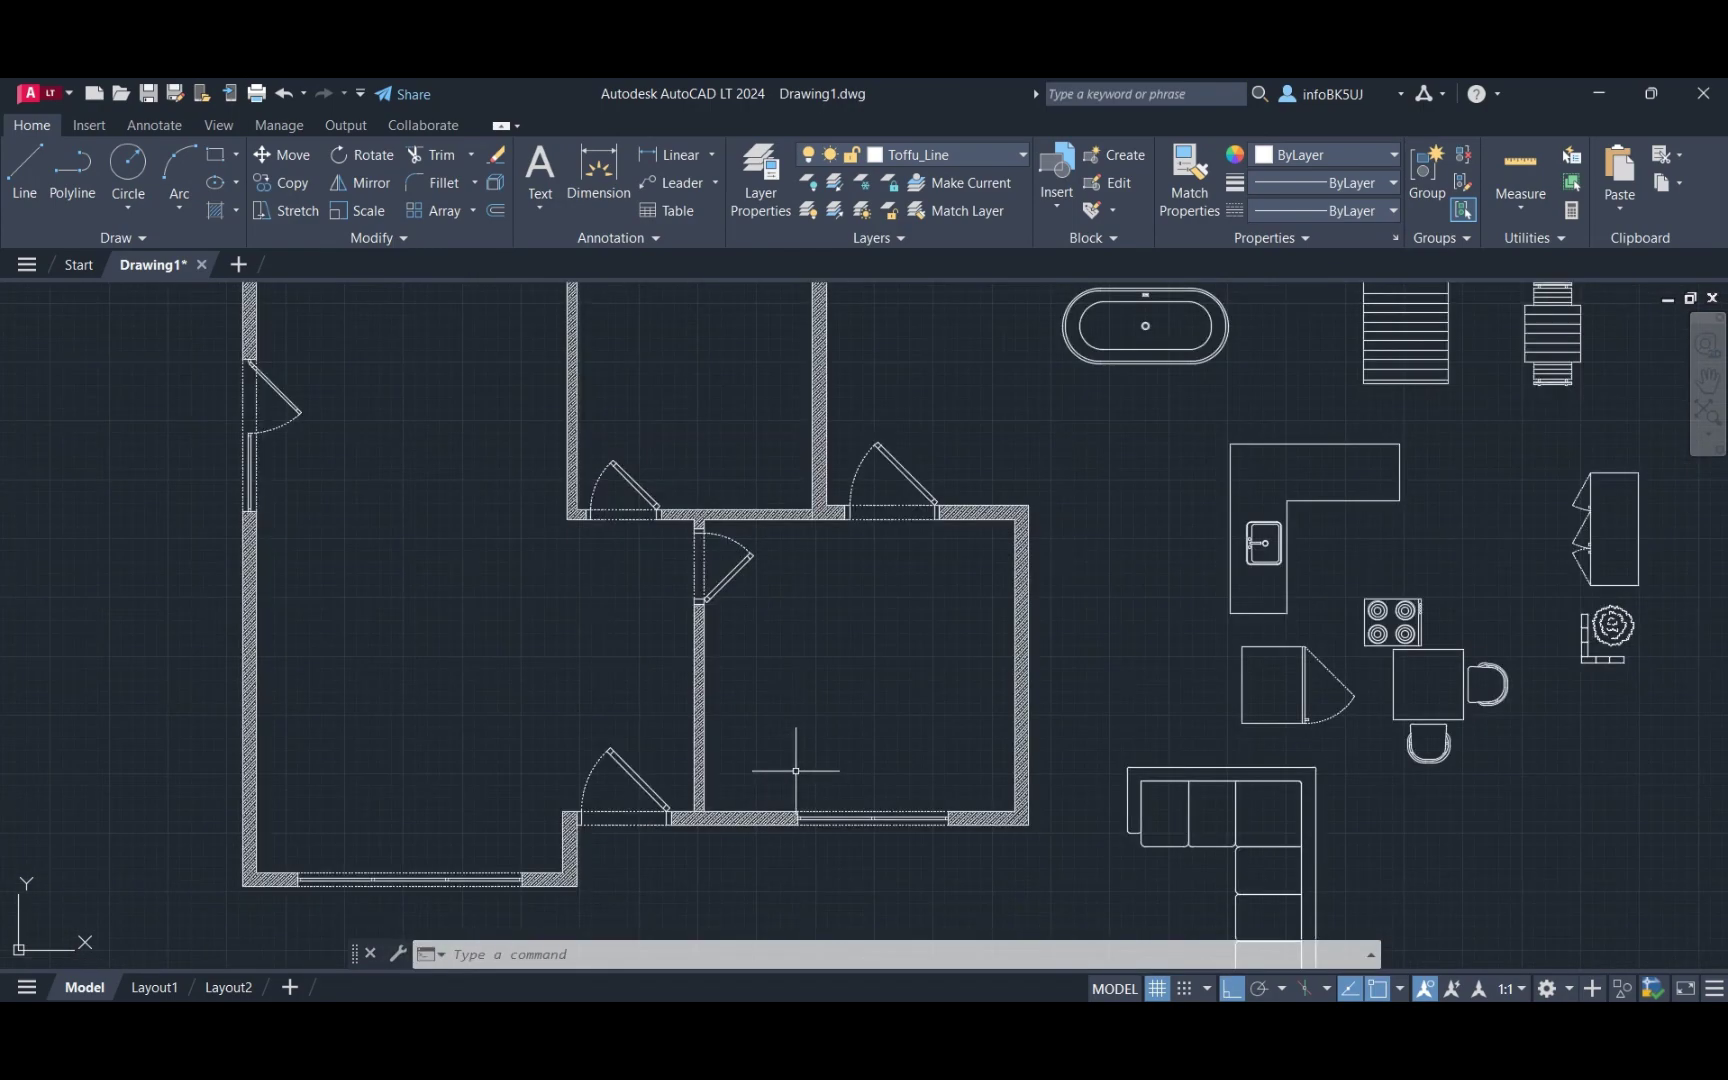
Label the rooms Bedroom, Livingroom, Kitchen and Bathroom using default text height and rotation.
text(text)
key(Return)
scroll(775, 740, up, 4)
click(766, 730)
key(Return)
text(Bed)
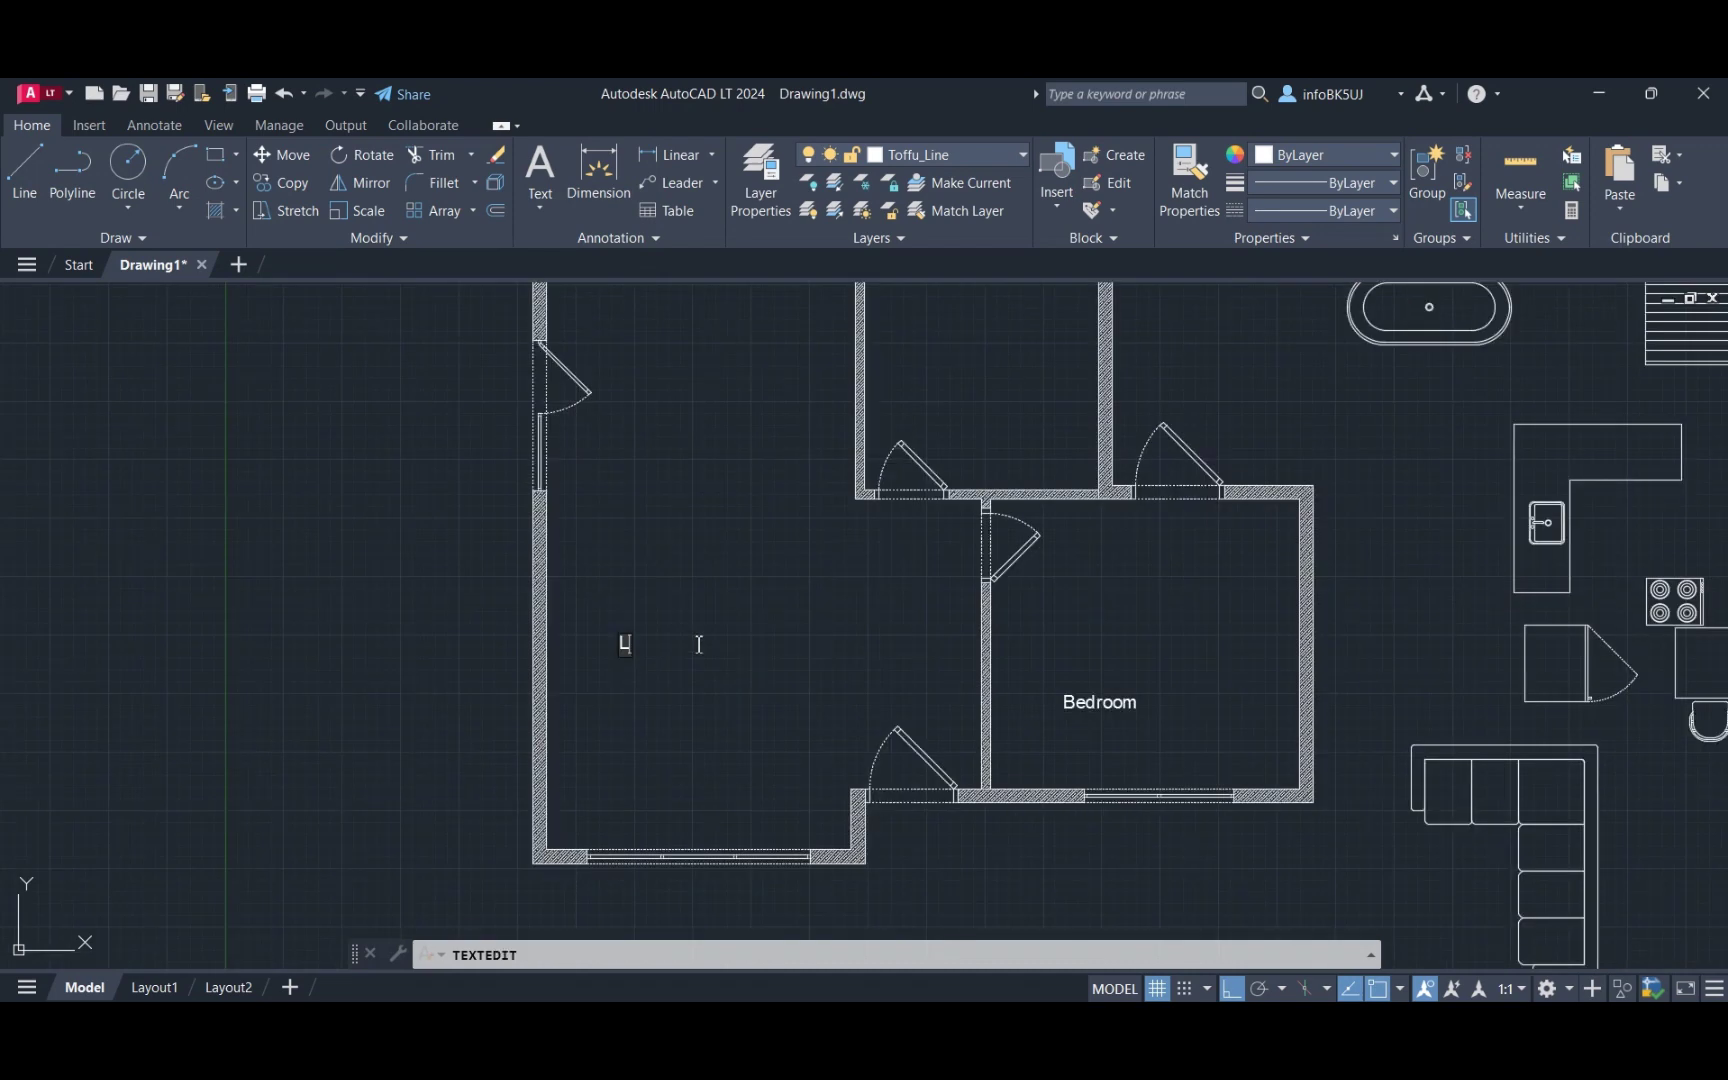
text(ivingro)
text(om)
double_click(738, 563)
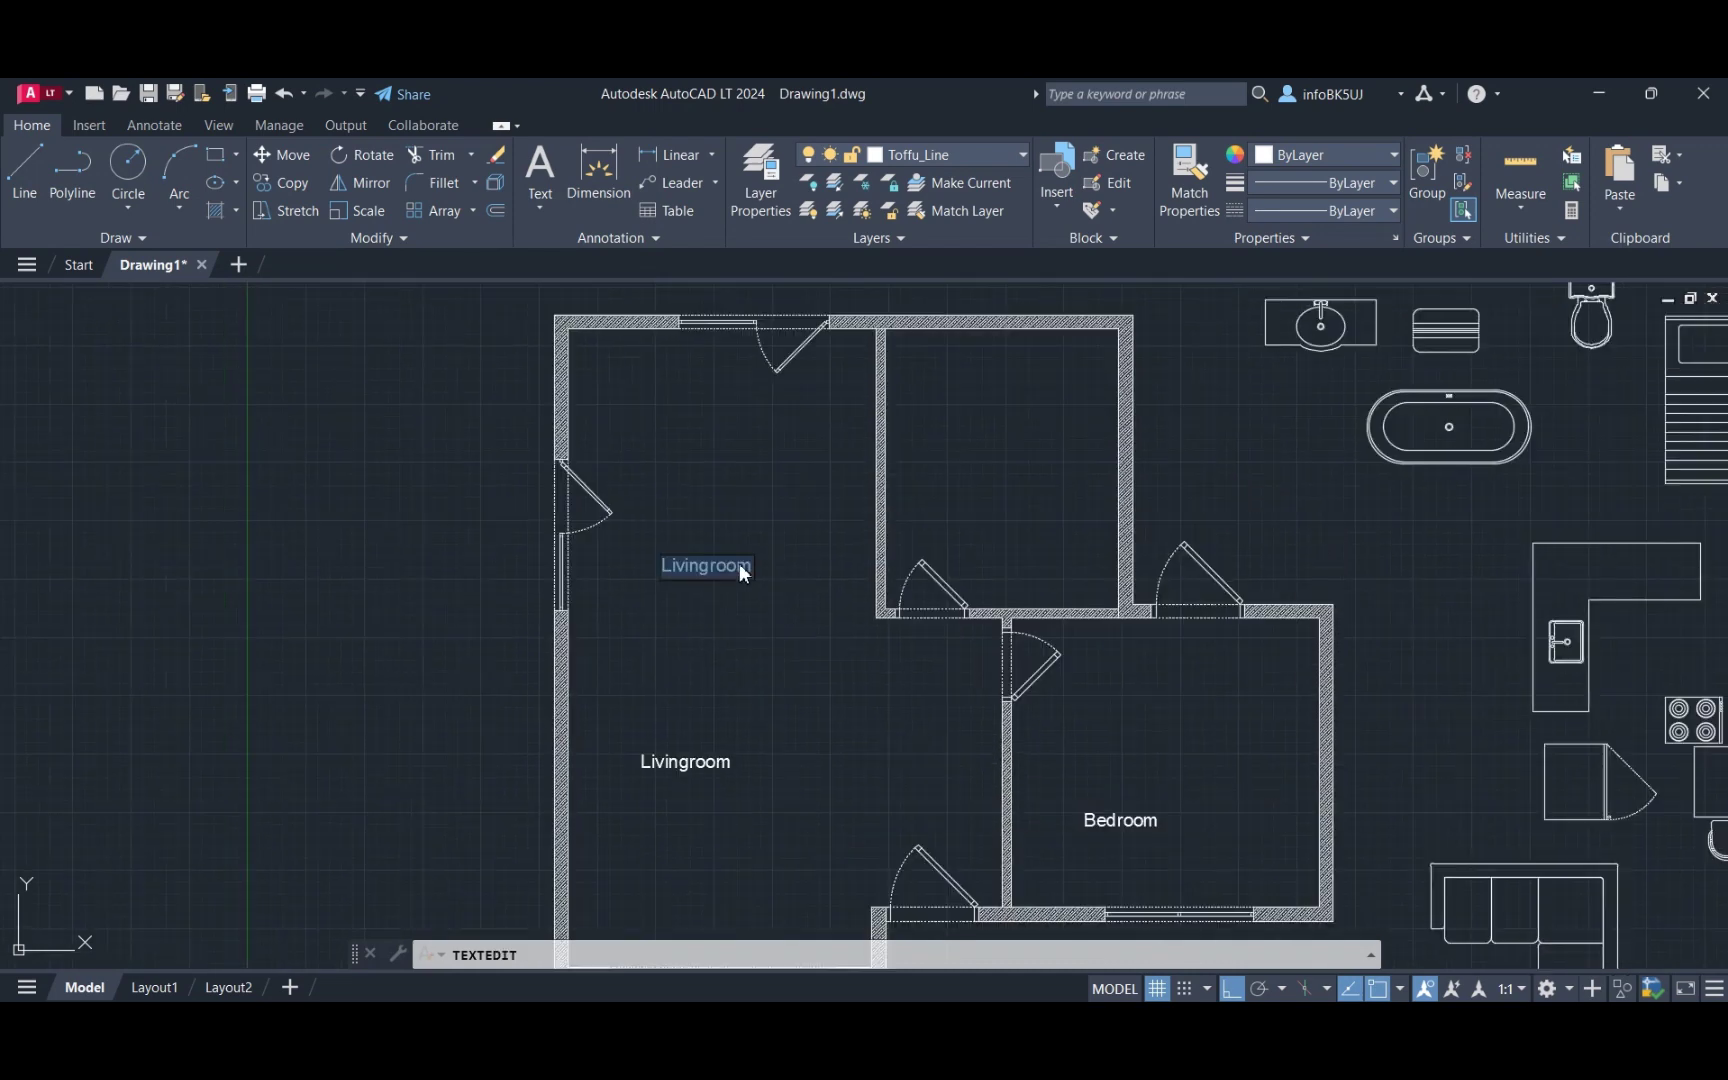
text(Kit)
text(Bedr)
text(oom)
key(Return)
Put the wardrobe in the kitchen's top-left corner and rotate the counter into the Kitchen.
key(Escape)
scroll(771, 494, down, 2)
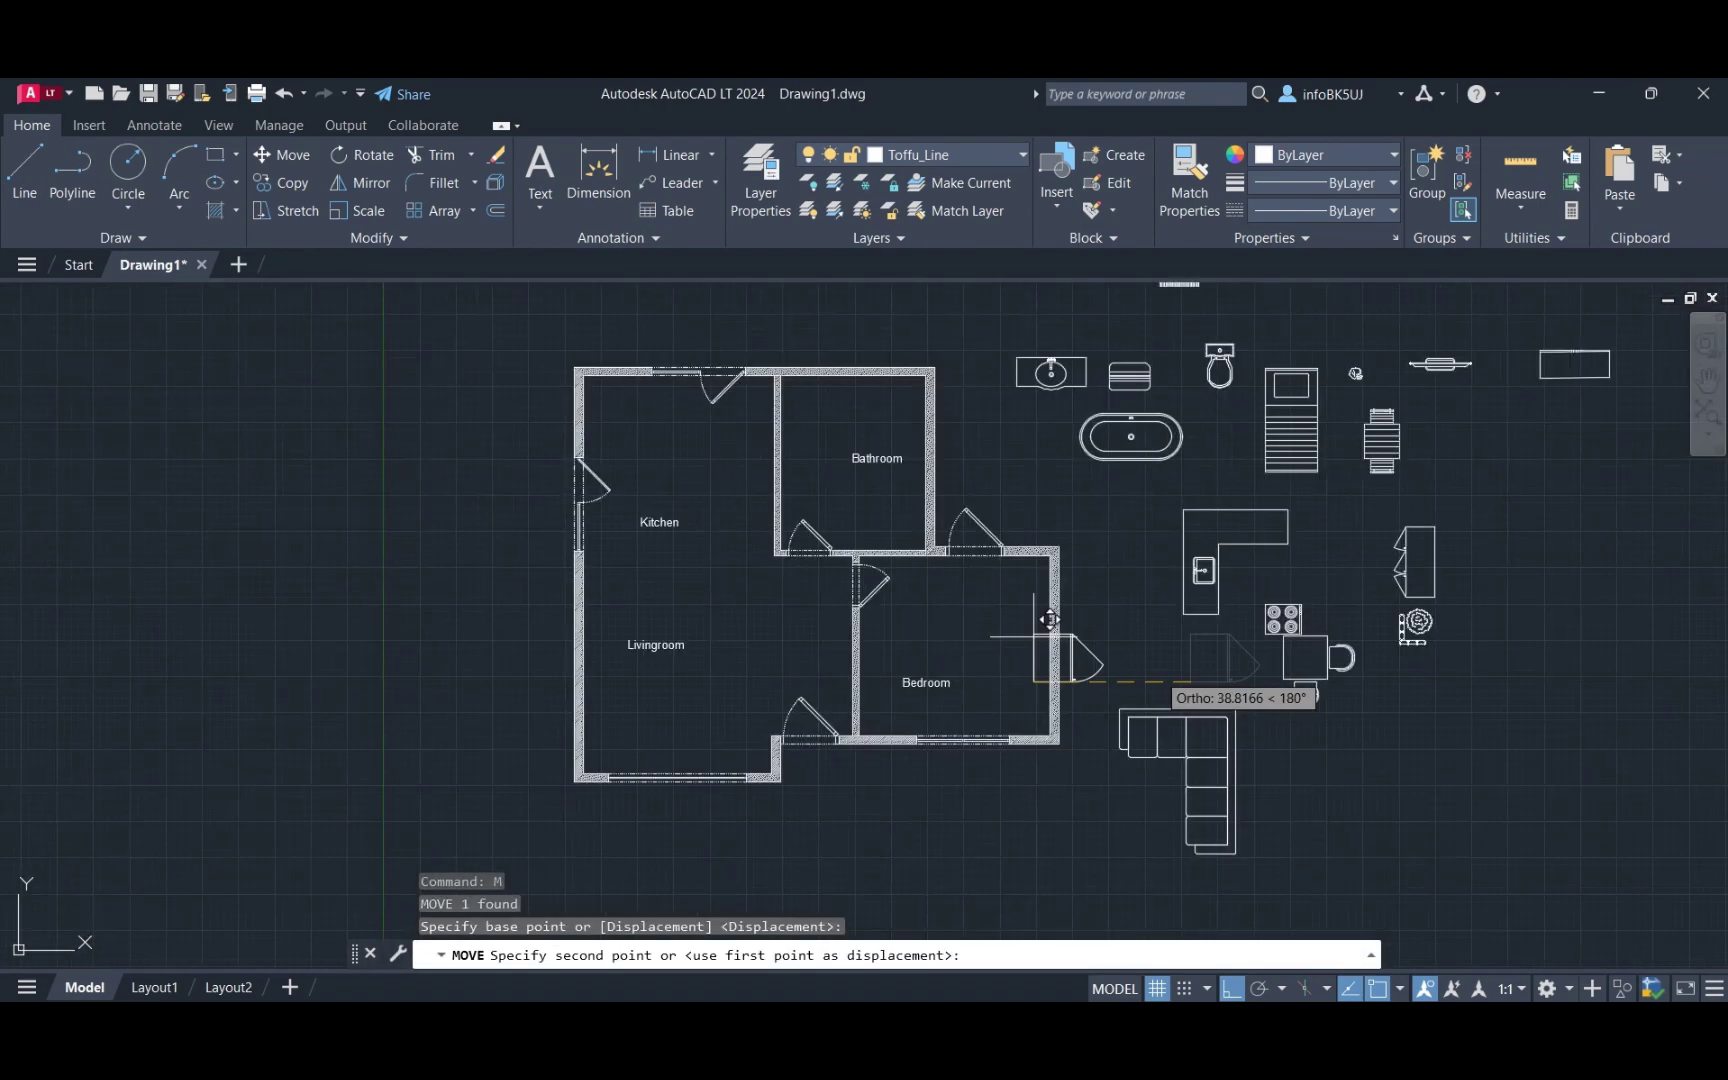
scroll(625, 640, up, 6)
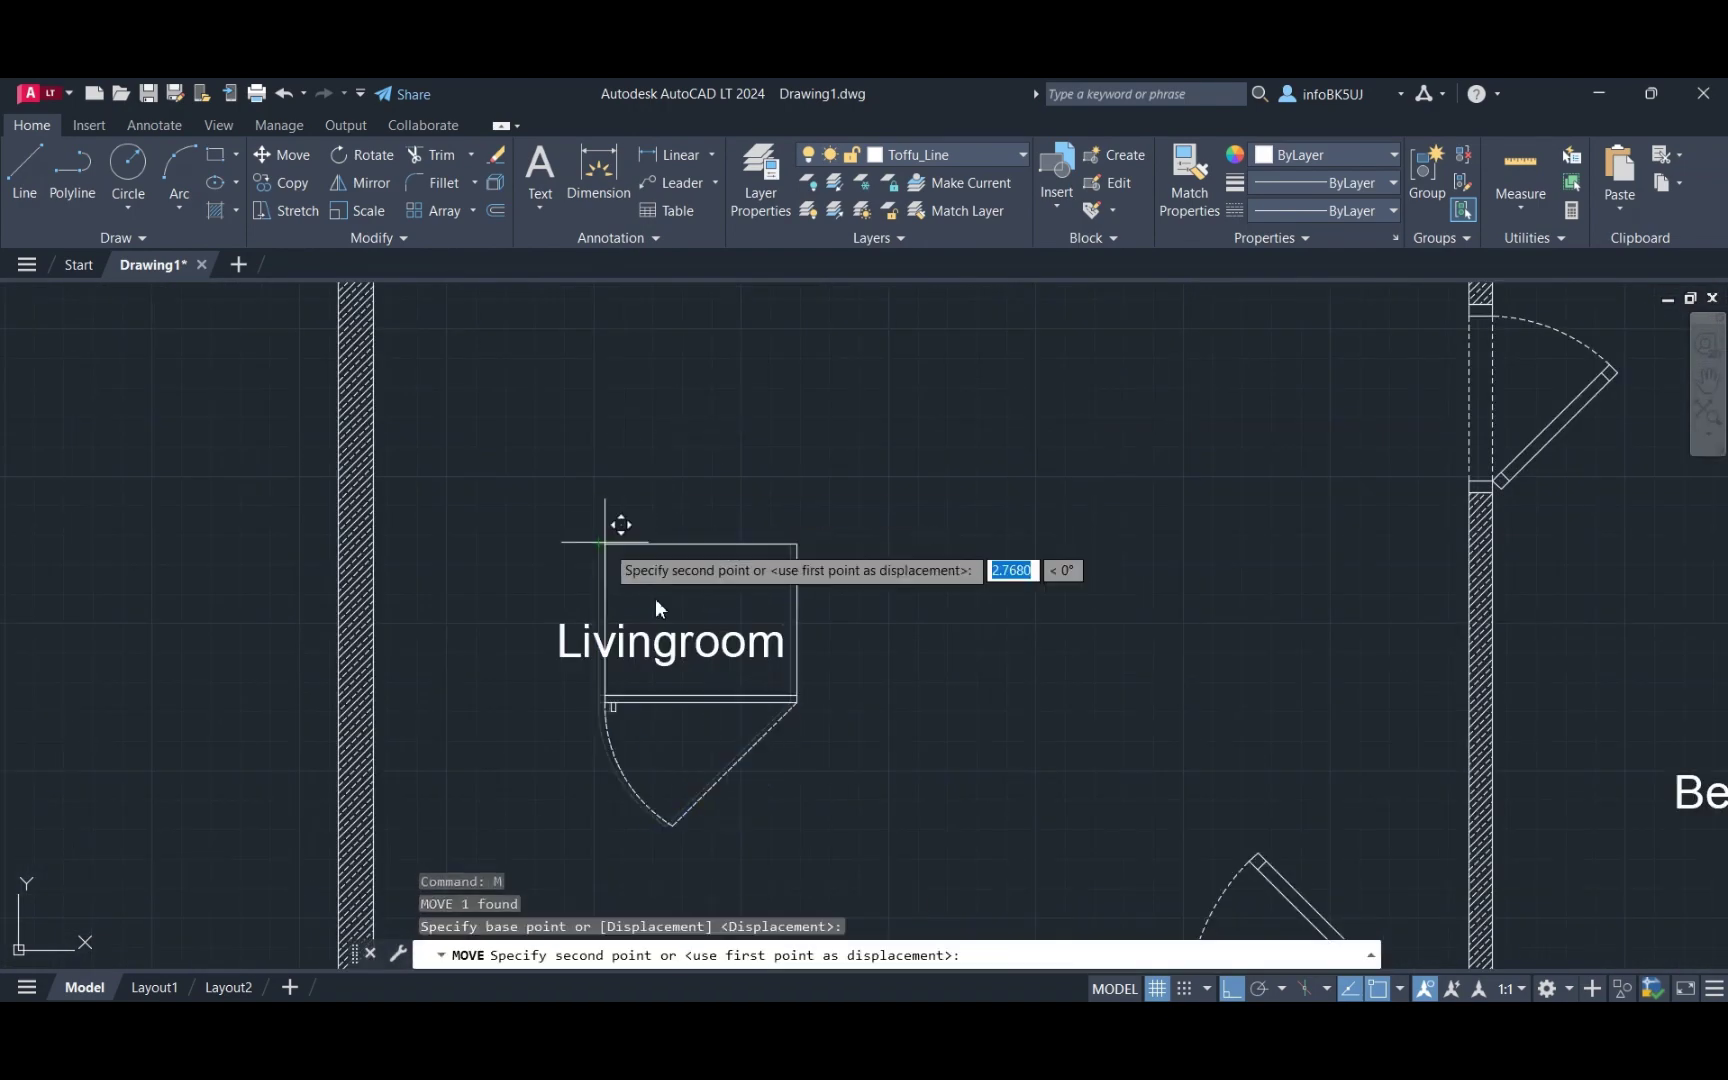
click(605, 543)
scroll(605, 543, down, 5)
text(m)
key(Return)
click(1025, 605)
scroll(582, 469, up, 3)
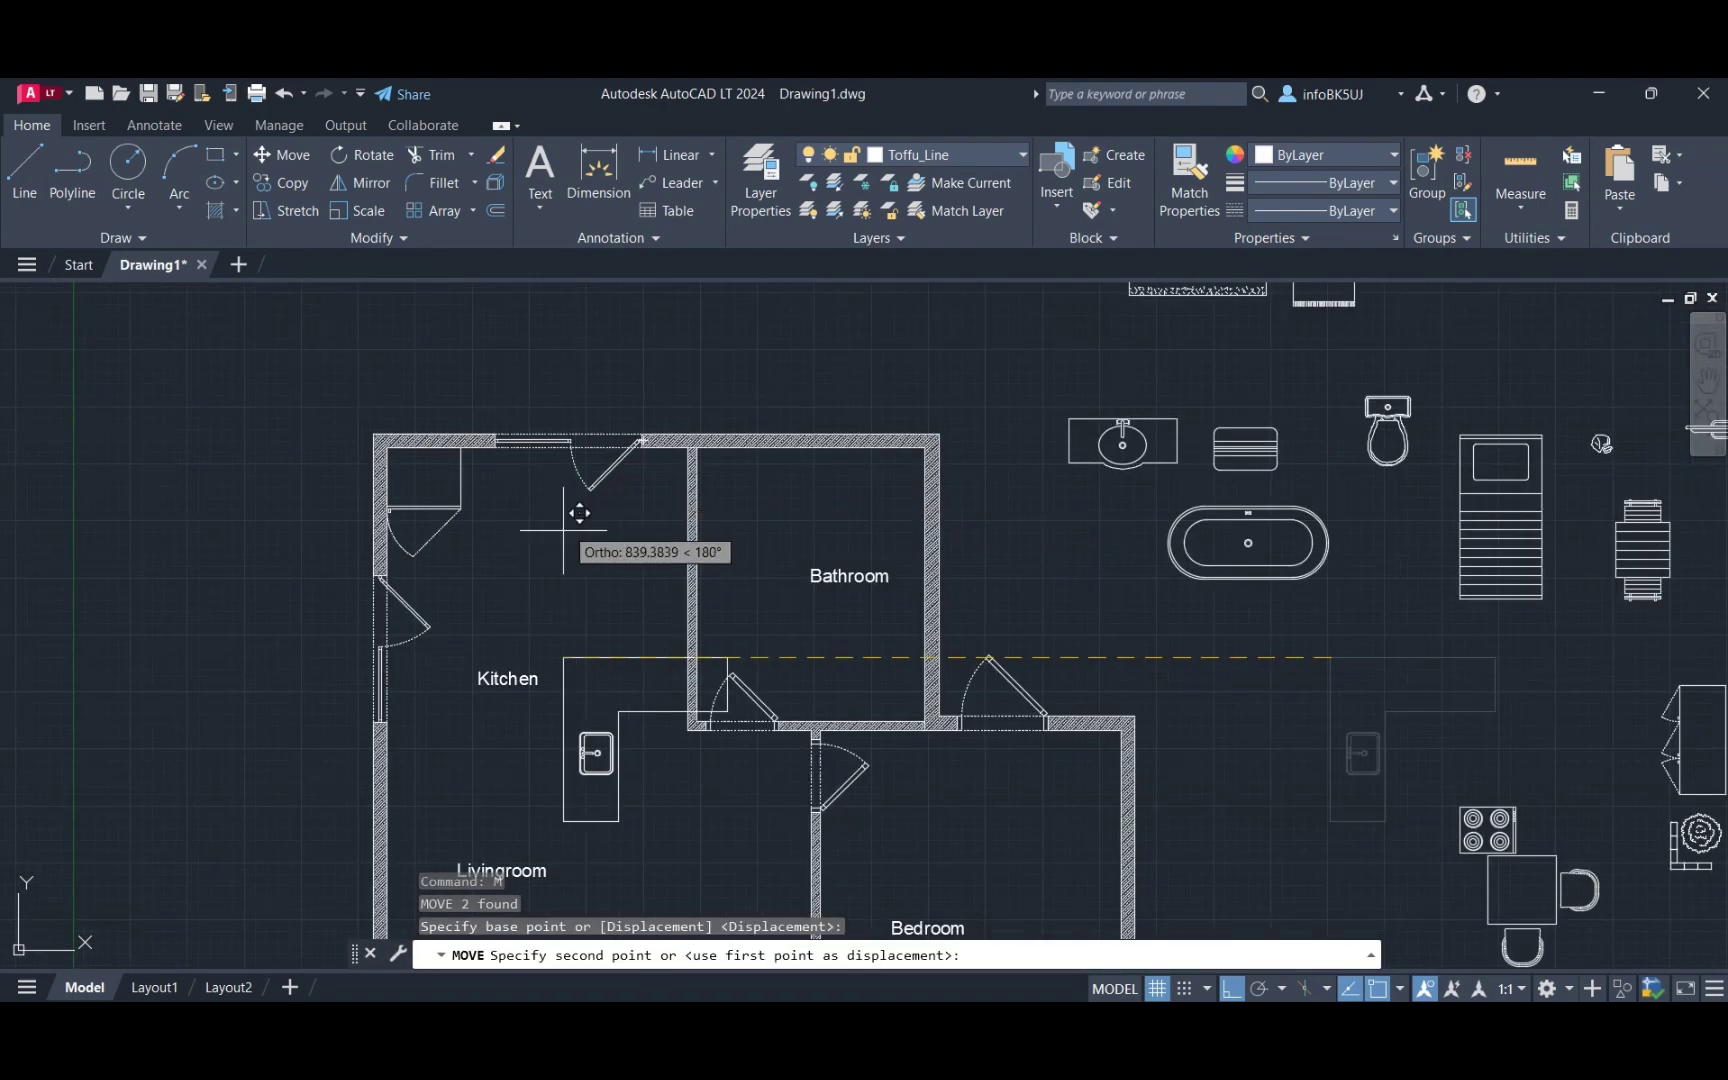
click(586, 617)
text(ro)
key(Return)
click(495, 712)
Move the kitchen counter up against the kitchen's top wall.
key(Return)
text(m)
key(Return)
click(560, 640)
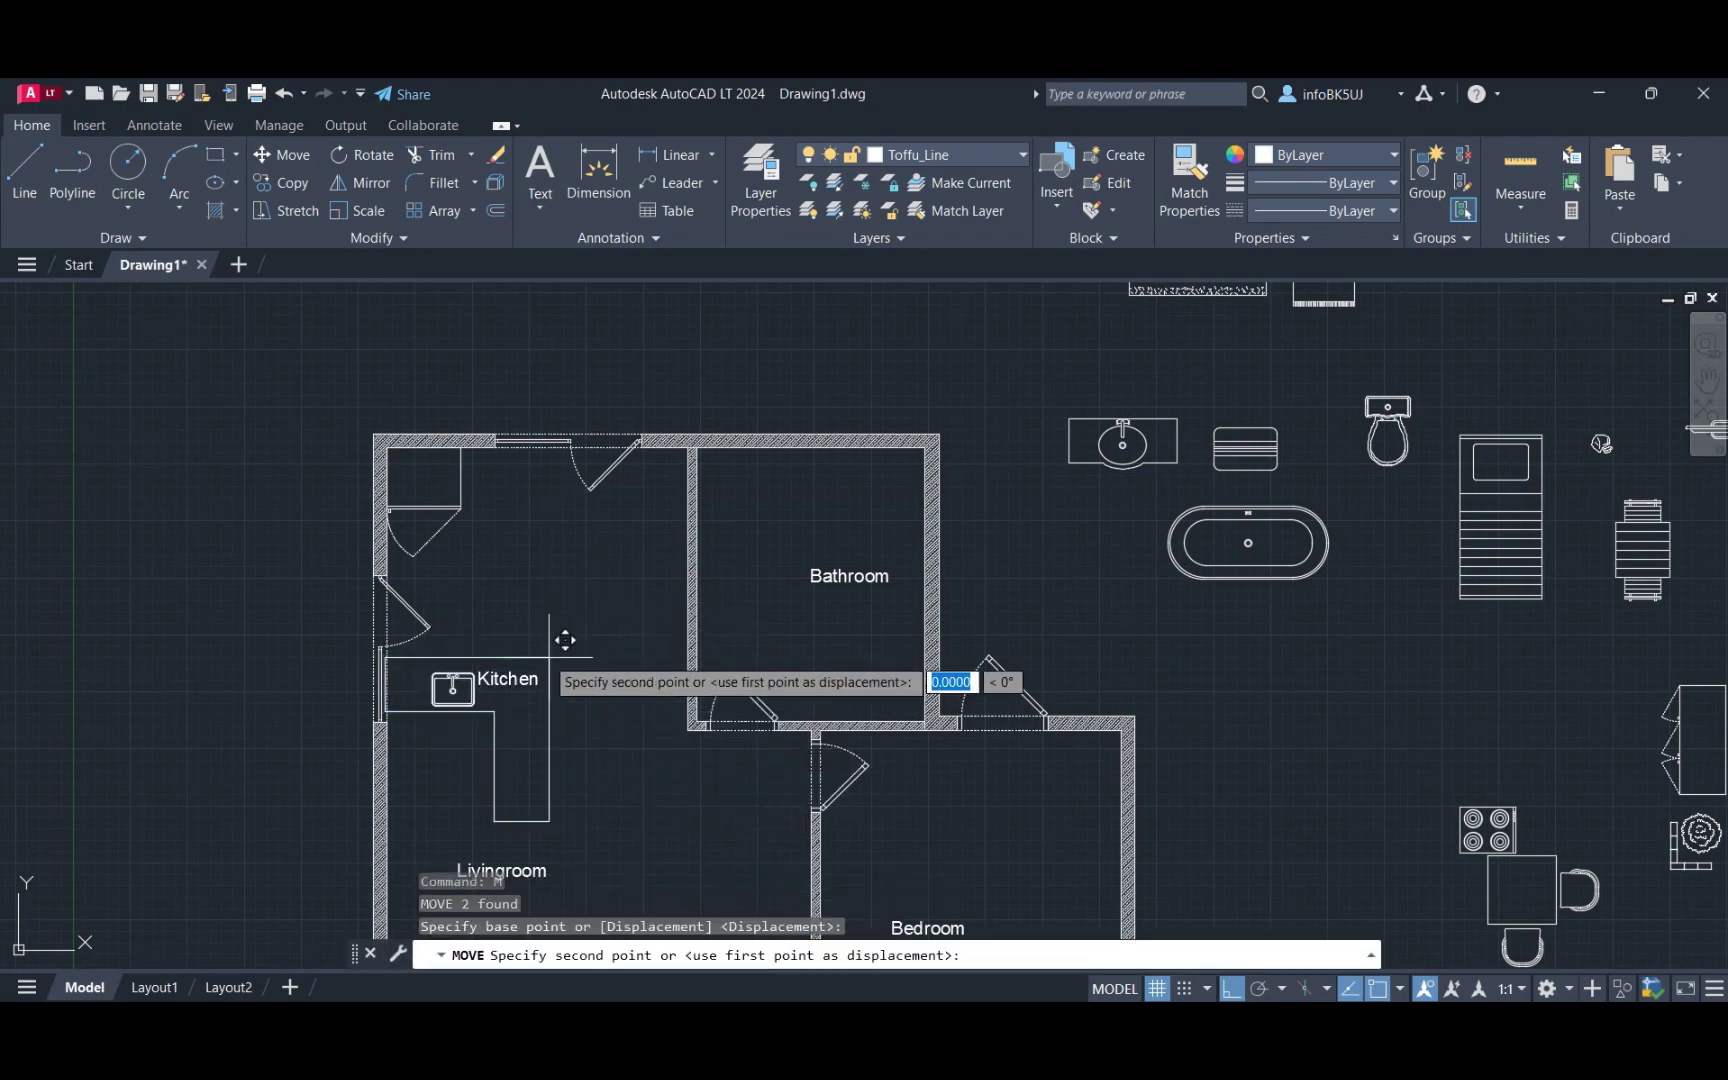
scroll(600, 420, up, 6)
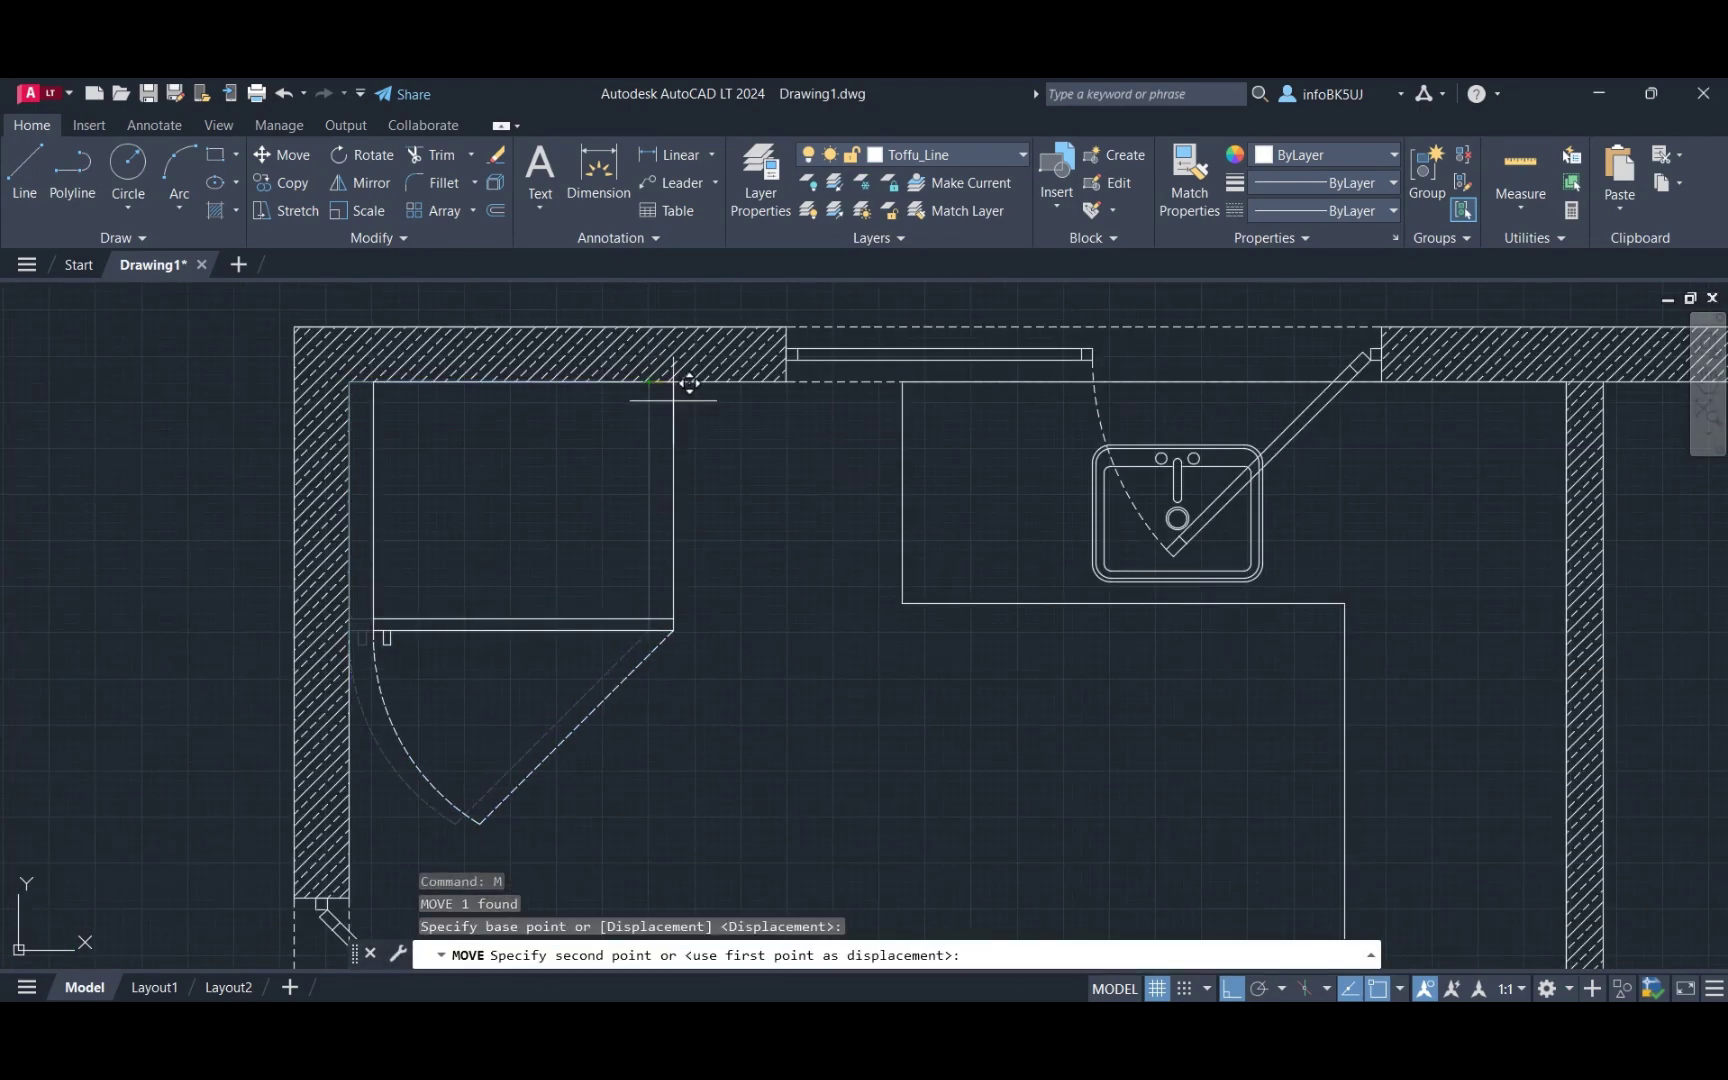
click(689, 383)
scroll(689, 383, down, 5)
scroll(1140, 690, up, 5)
Move the hob into the Kitchen.
click(1119, 687)
key(m)
key(Return)
click(1125, 690)
scroll(1125, 690, down, 5)
click(575, 560)
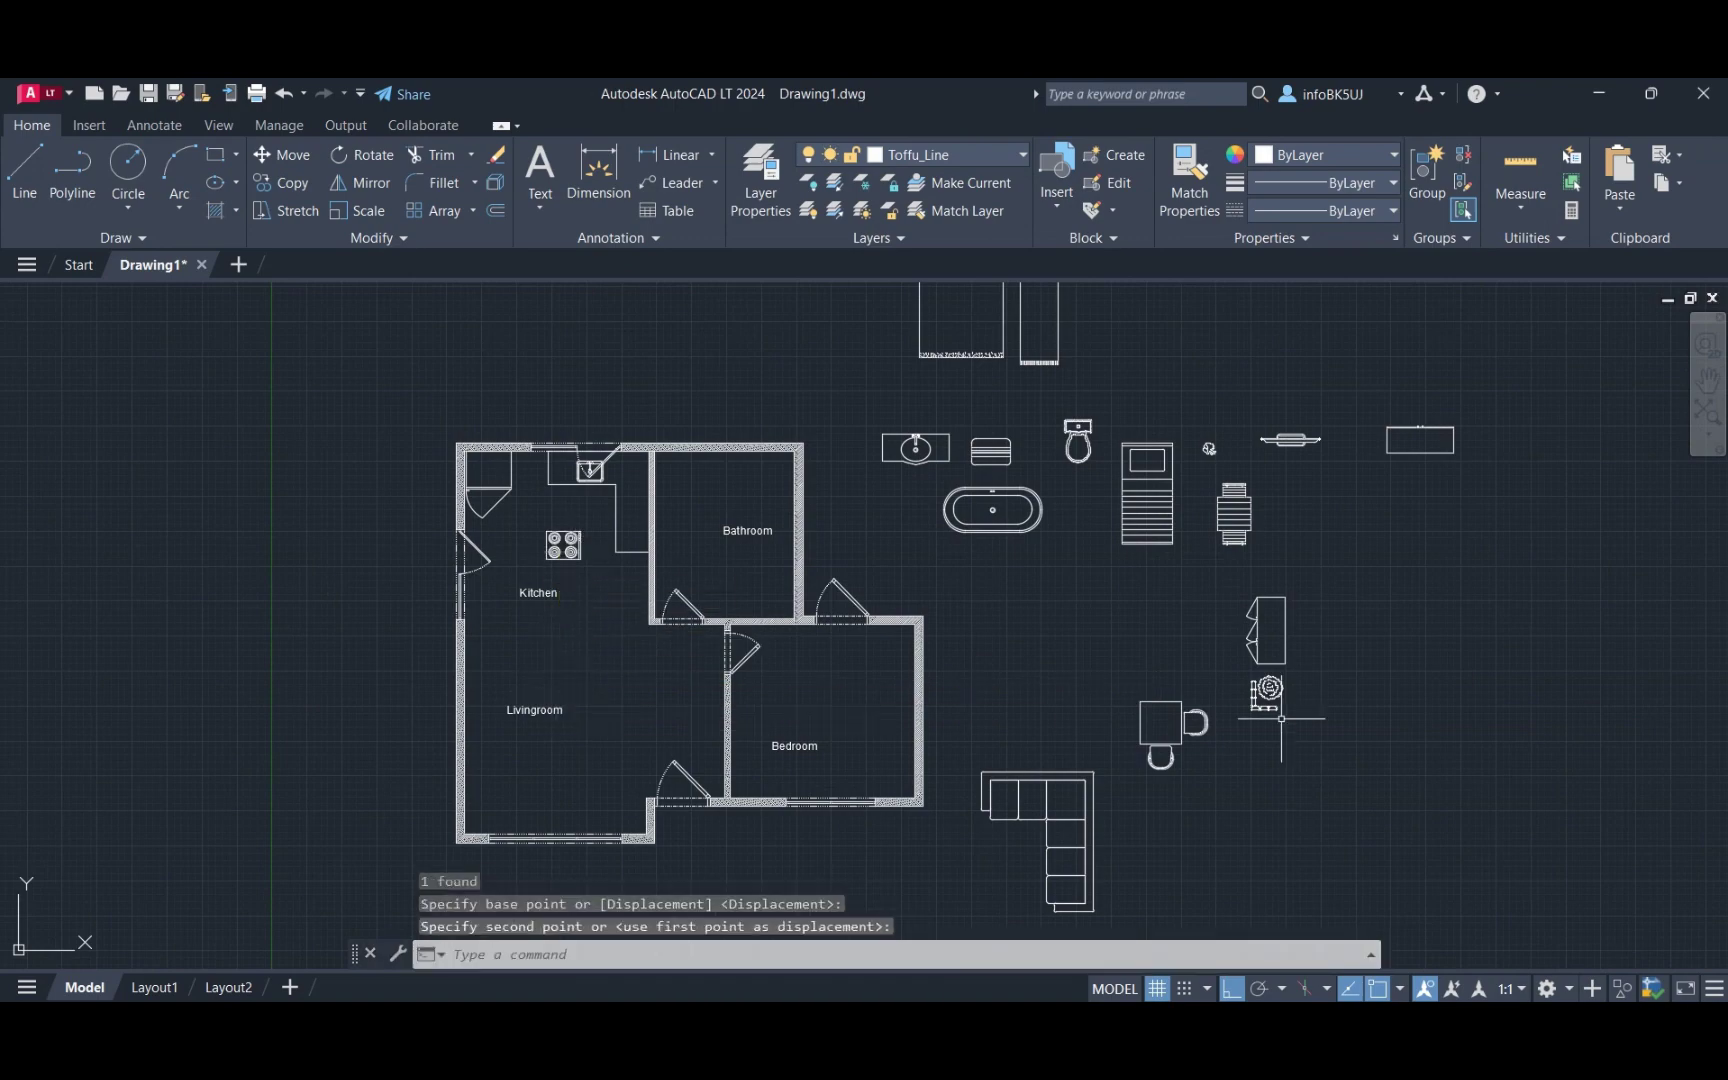
Move the bathtub along the bathroom's top wall.
click(992, 489)
text(m)
key(Return)
scroll(982, 474, up, 5)
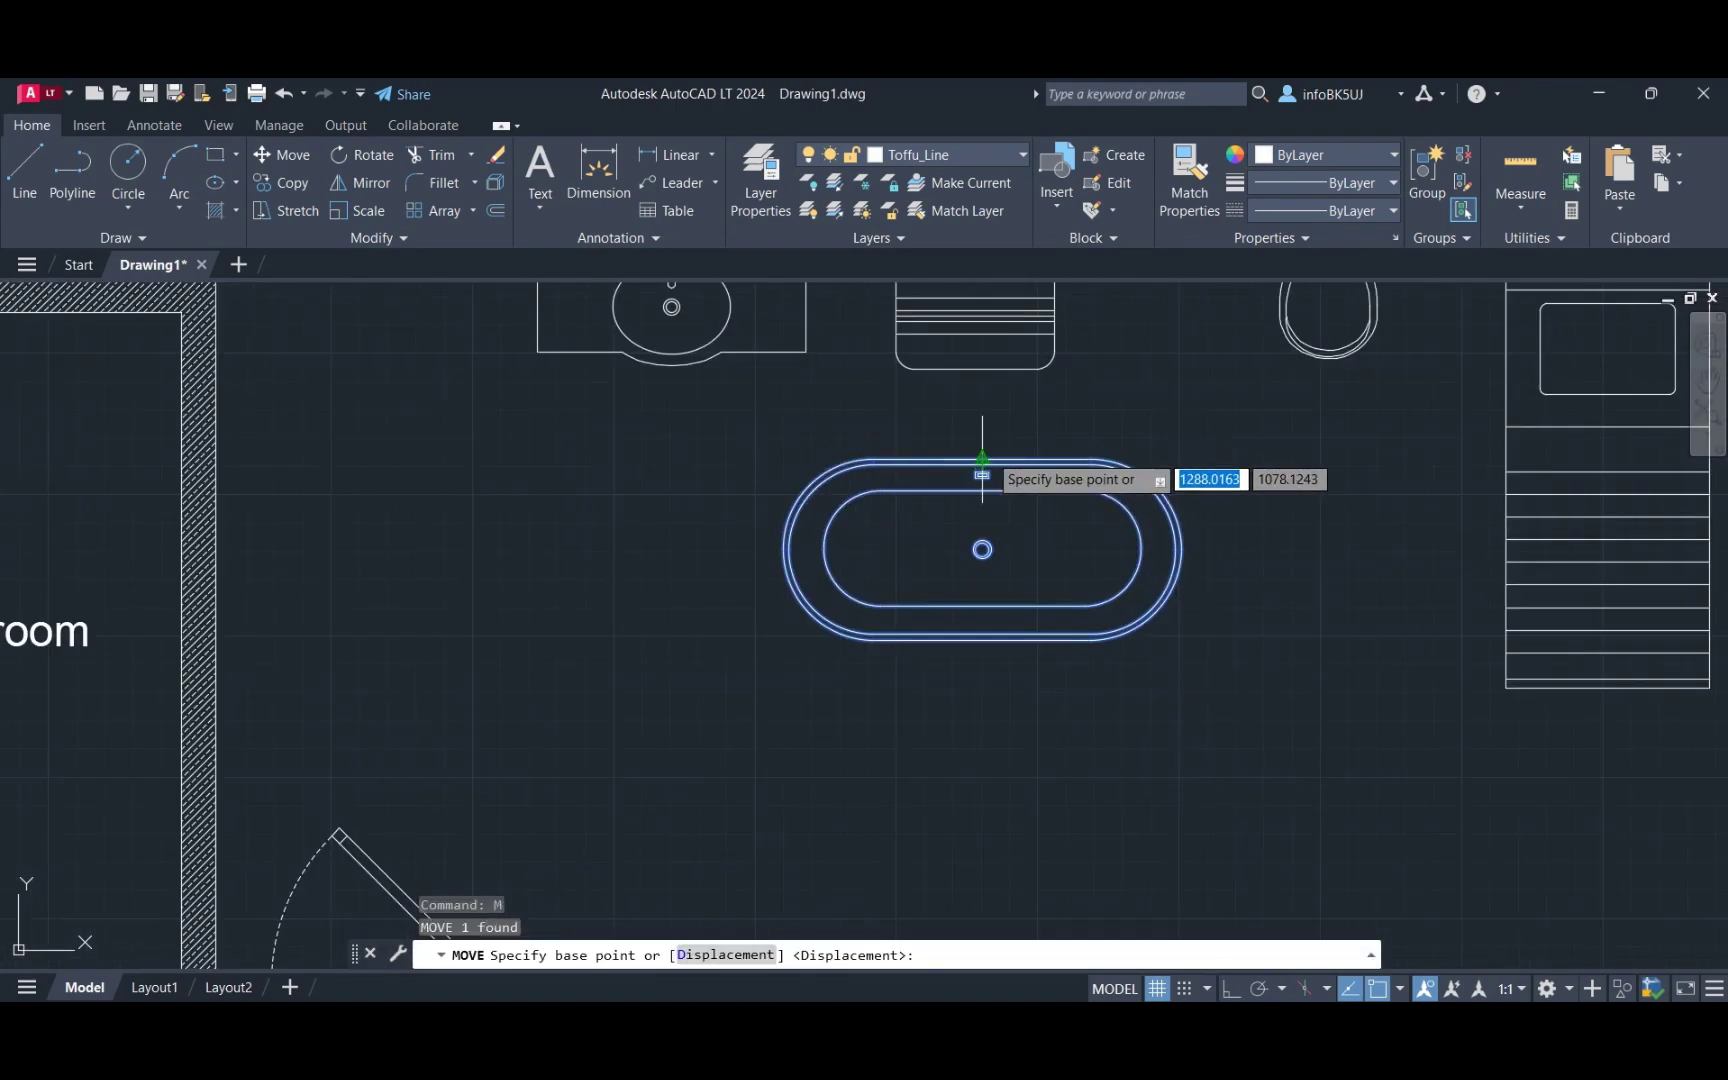
click(982, 474)
scroll(700, 480, down, 4)
click(620, 445)
Rotate the bathroom sink upright and place it against the bathroom's right wall.
scroll(1000, 460, up, 3)
click(1022, 451)
text(ro)
key(Return)
click(1024, 451)
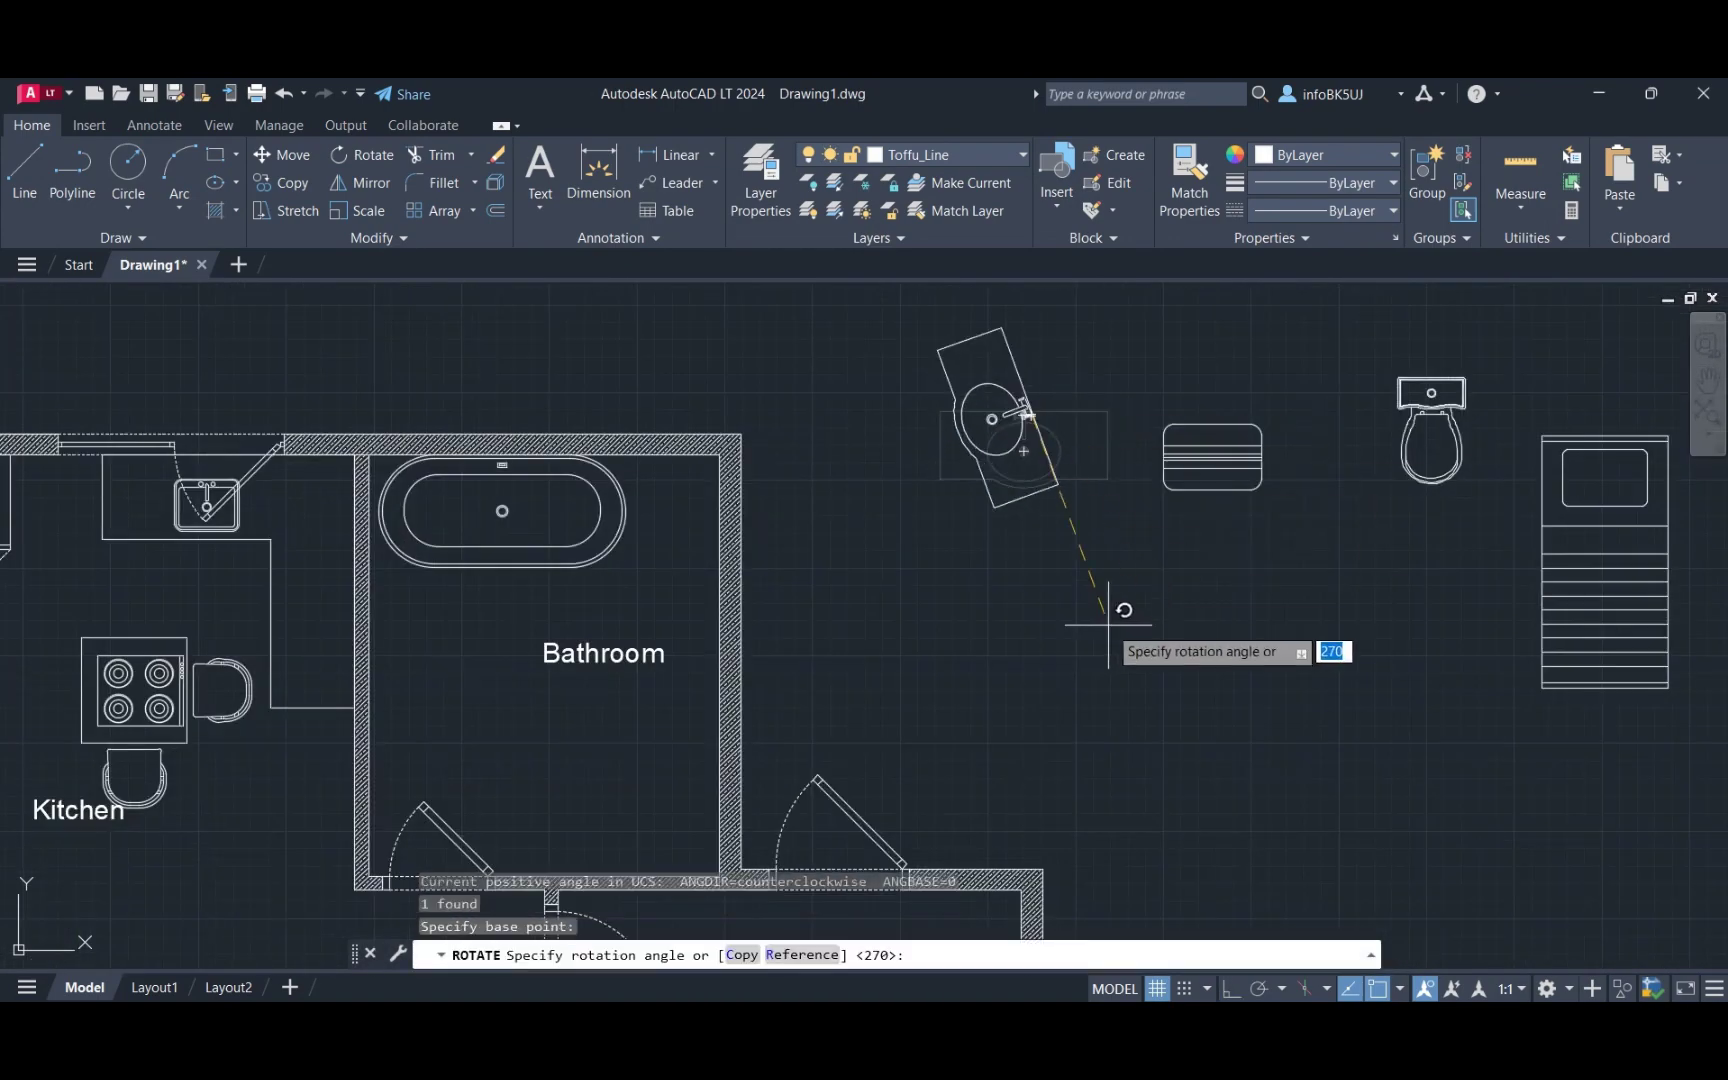
click(1108, 625)
click(983, 455)
click(1040, 400)
text(m)
key(Return)
click(995, 420)
click(661, 700)
Move the toilet inside the bathroom.
scroll(1380, 485, down, 2)
click(1358, 430)
text(m)
key(Return)
click(1360, 410)
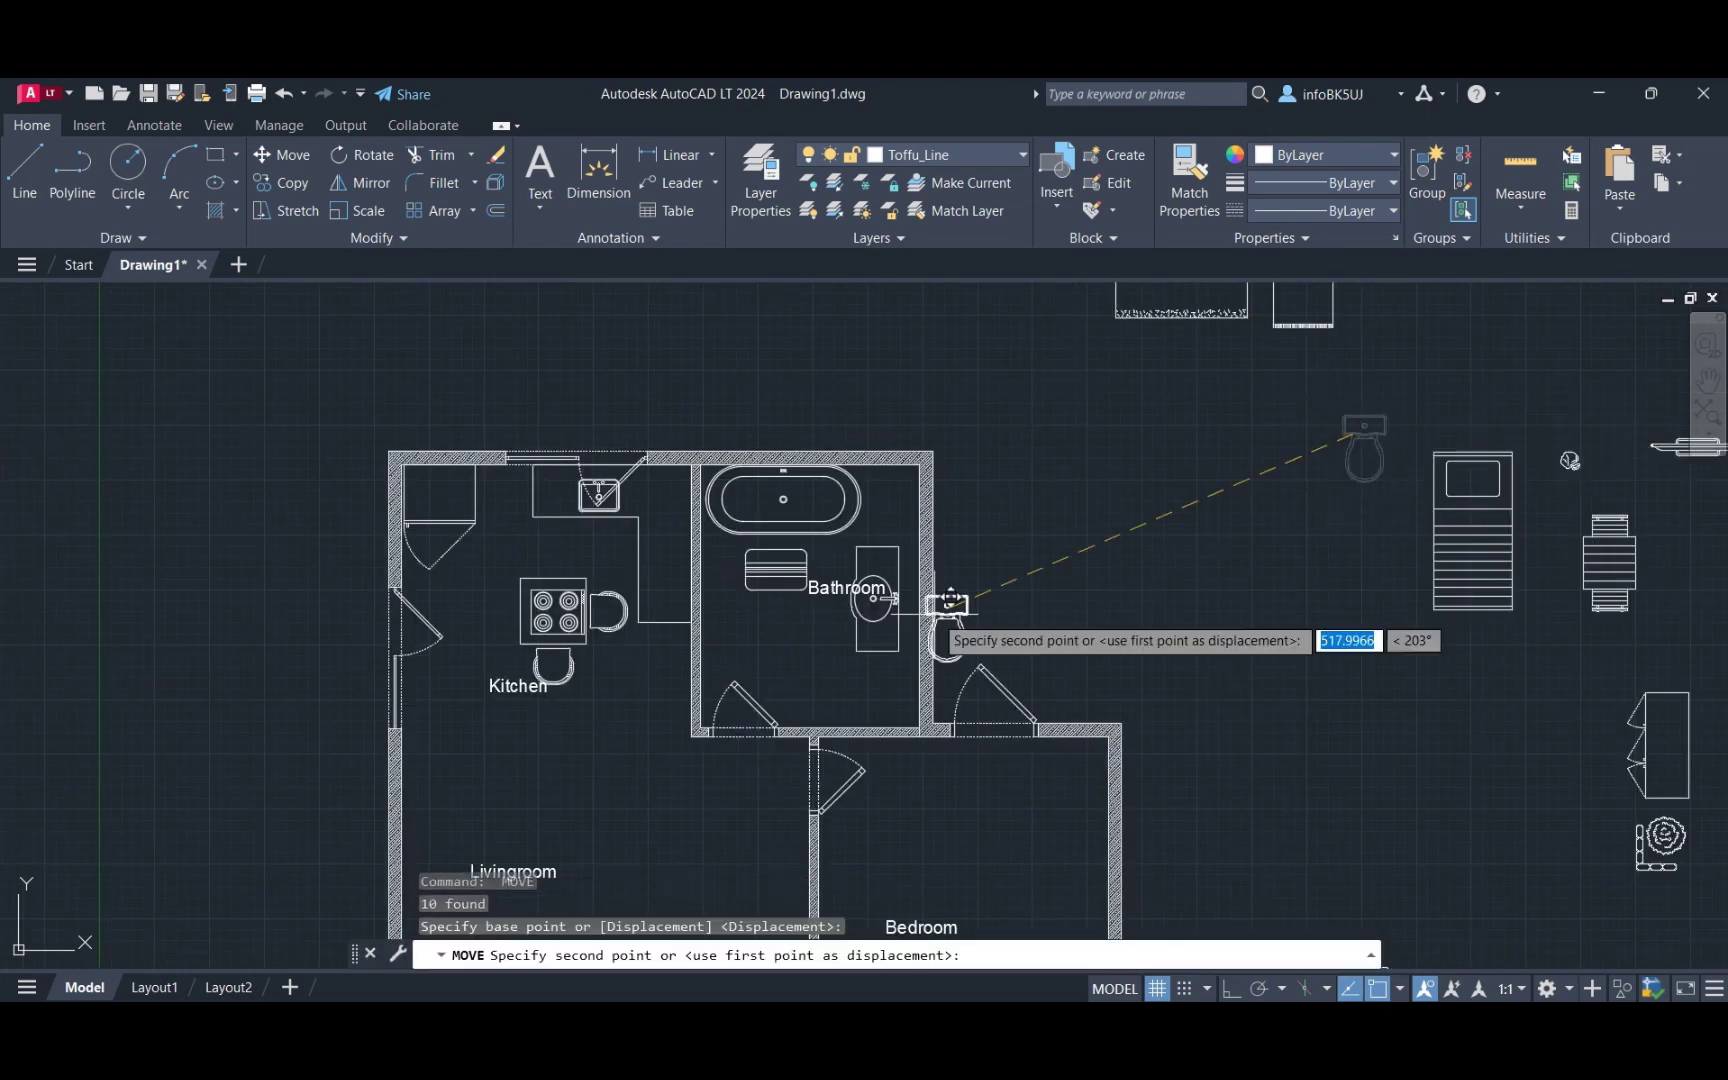
click(800, 650)
Window-select the sofa and TV unit and move them into the living room.
scroll(800, 650, down, 3)
scroll(1300, 480, up, 4)
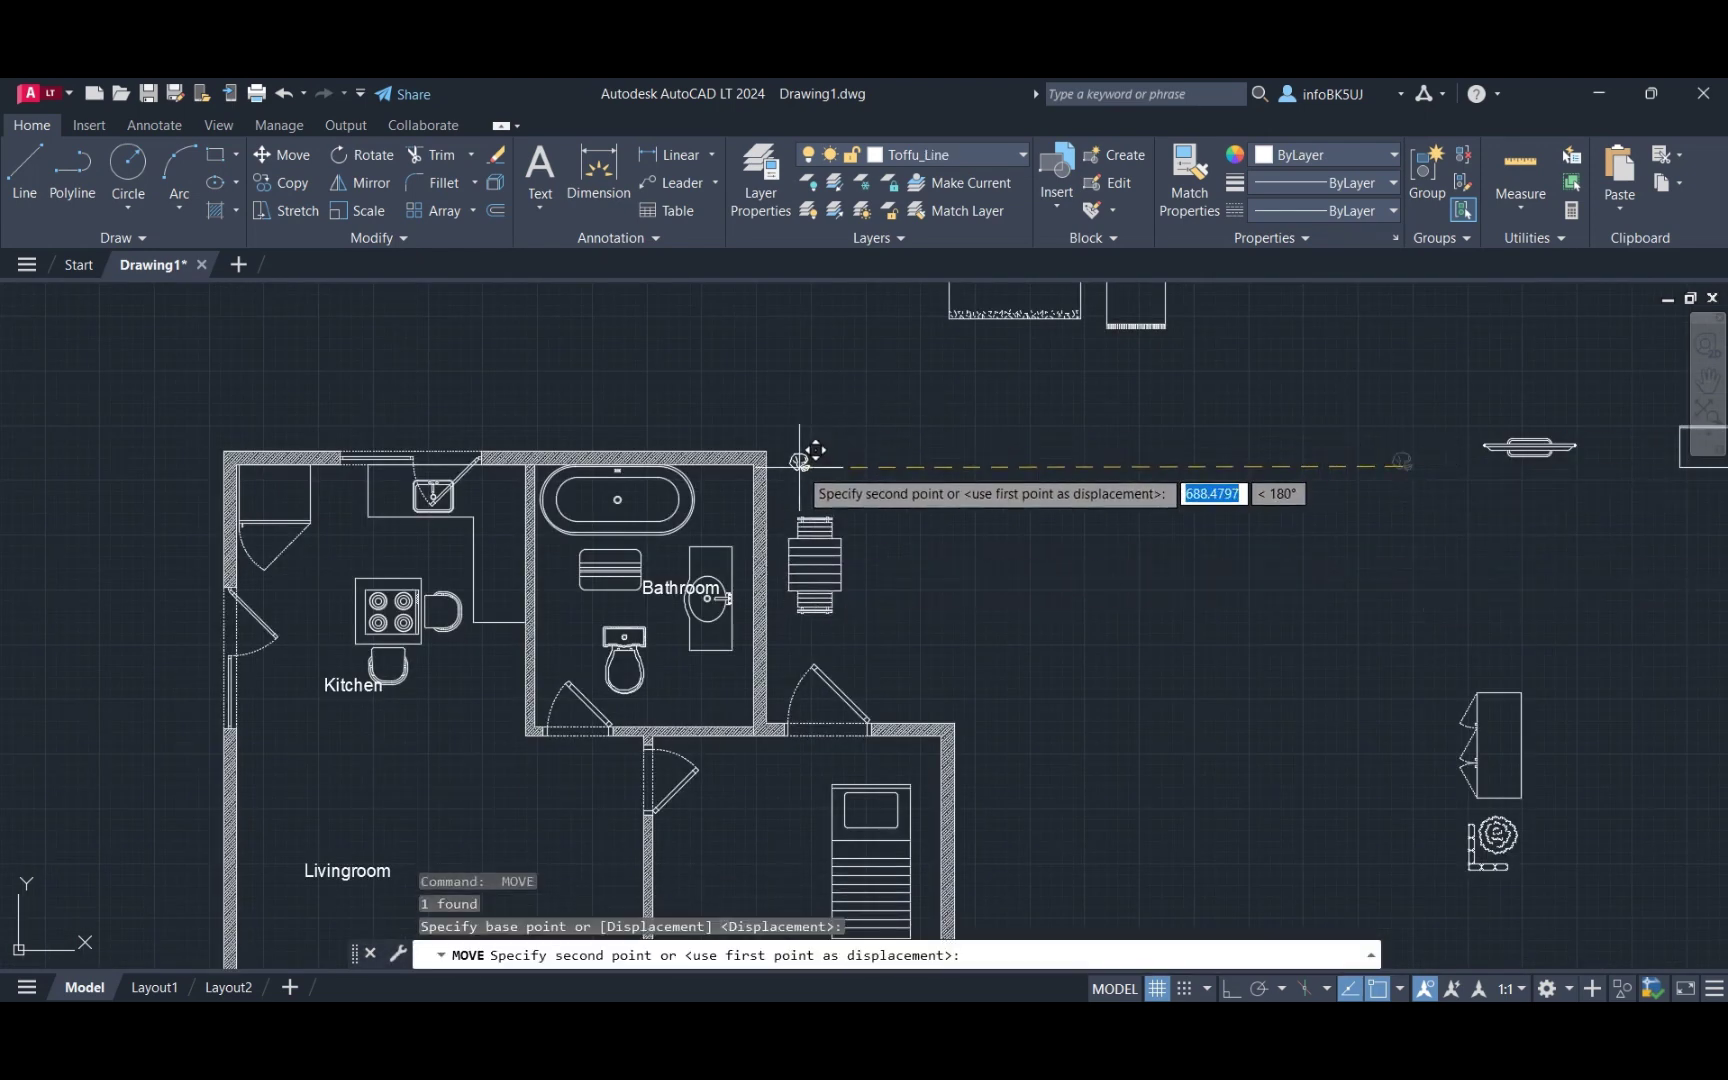
key(Escape)
scroll(1400, 470, down, 3)
click(1340, 420)
click(1460, 500)
text(m)
key(Return)
click(1410, 463)
scroll(1500, 450, up, 3)
scroll(1525, 445, down, 3)
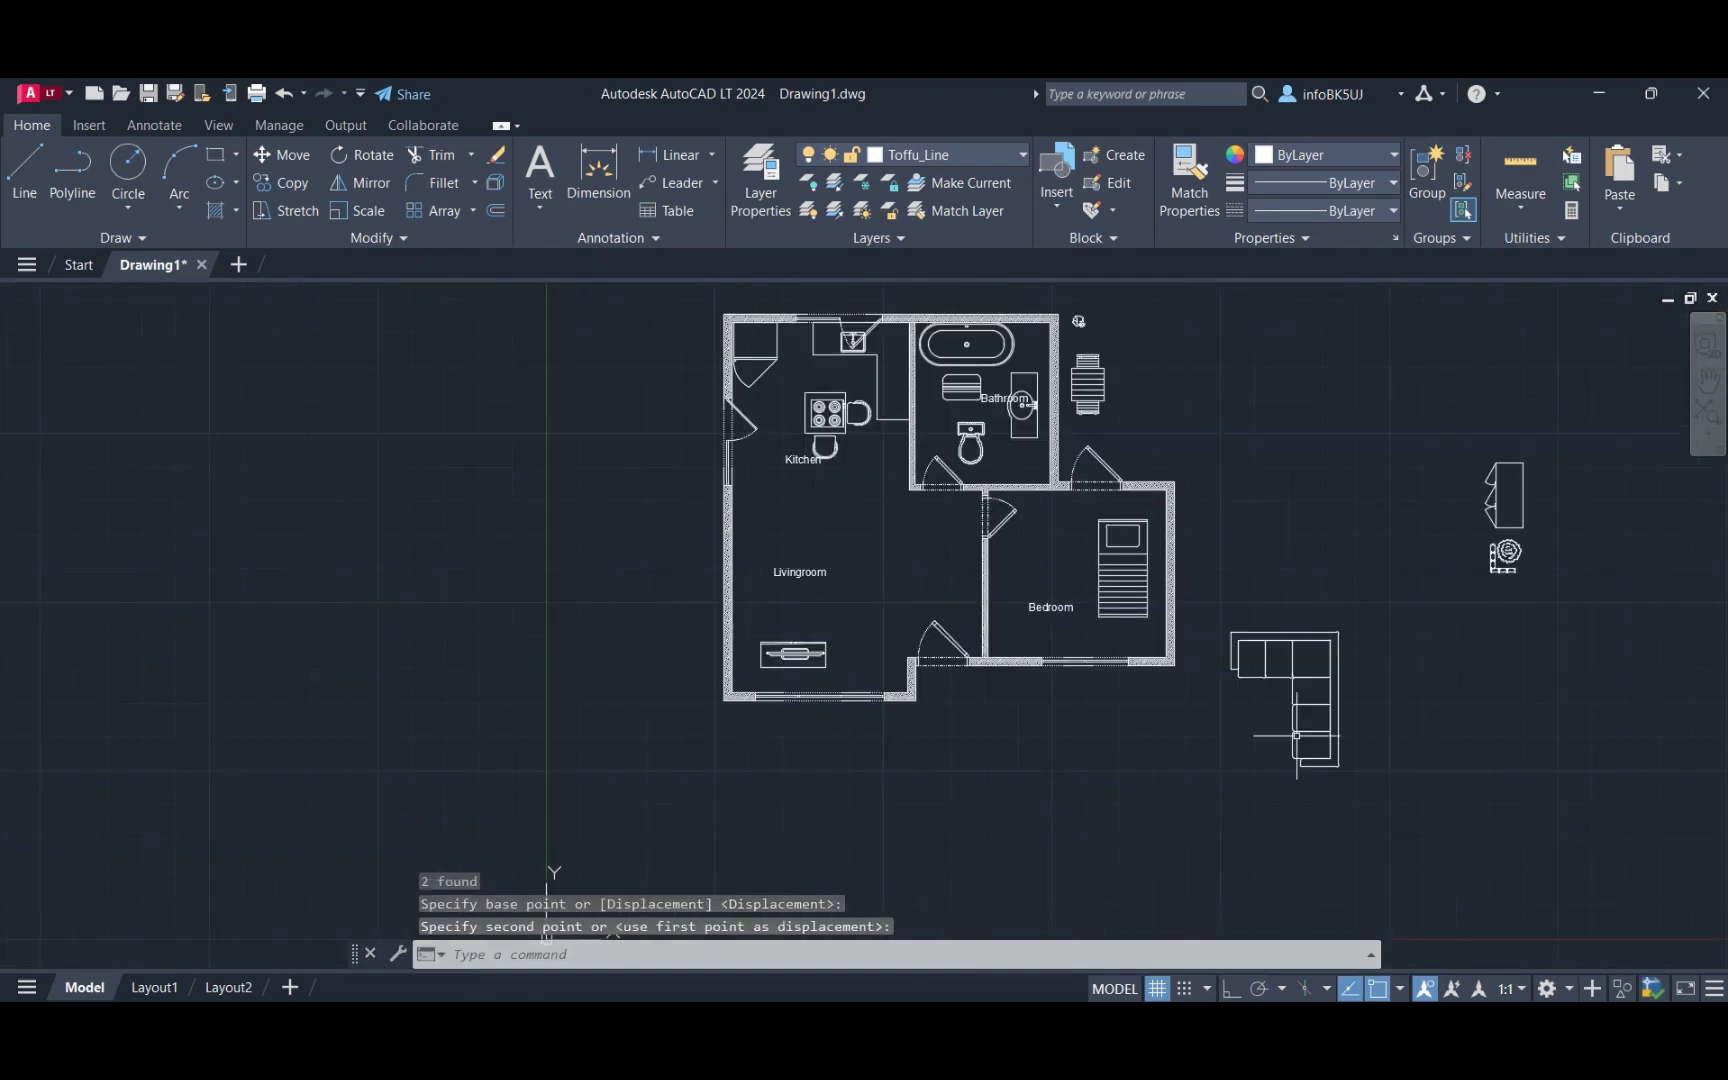
scroll(1408, 598, up, 3)
click(910, 580)
Move the plant block below the bedroom wall.
click(1530, 625)
click(1411, 525)
key(m)
key(Return)
click(1460, 560)
scroll(1300, 600, down, 3)
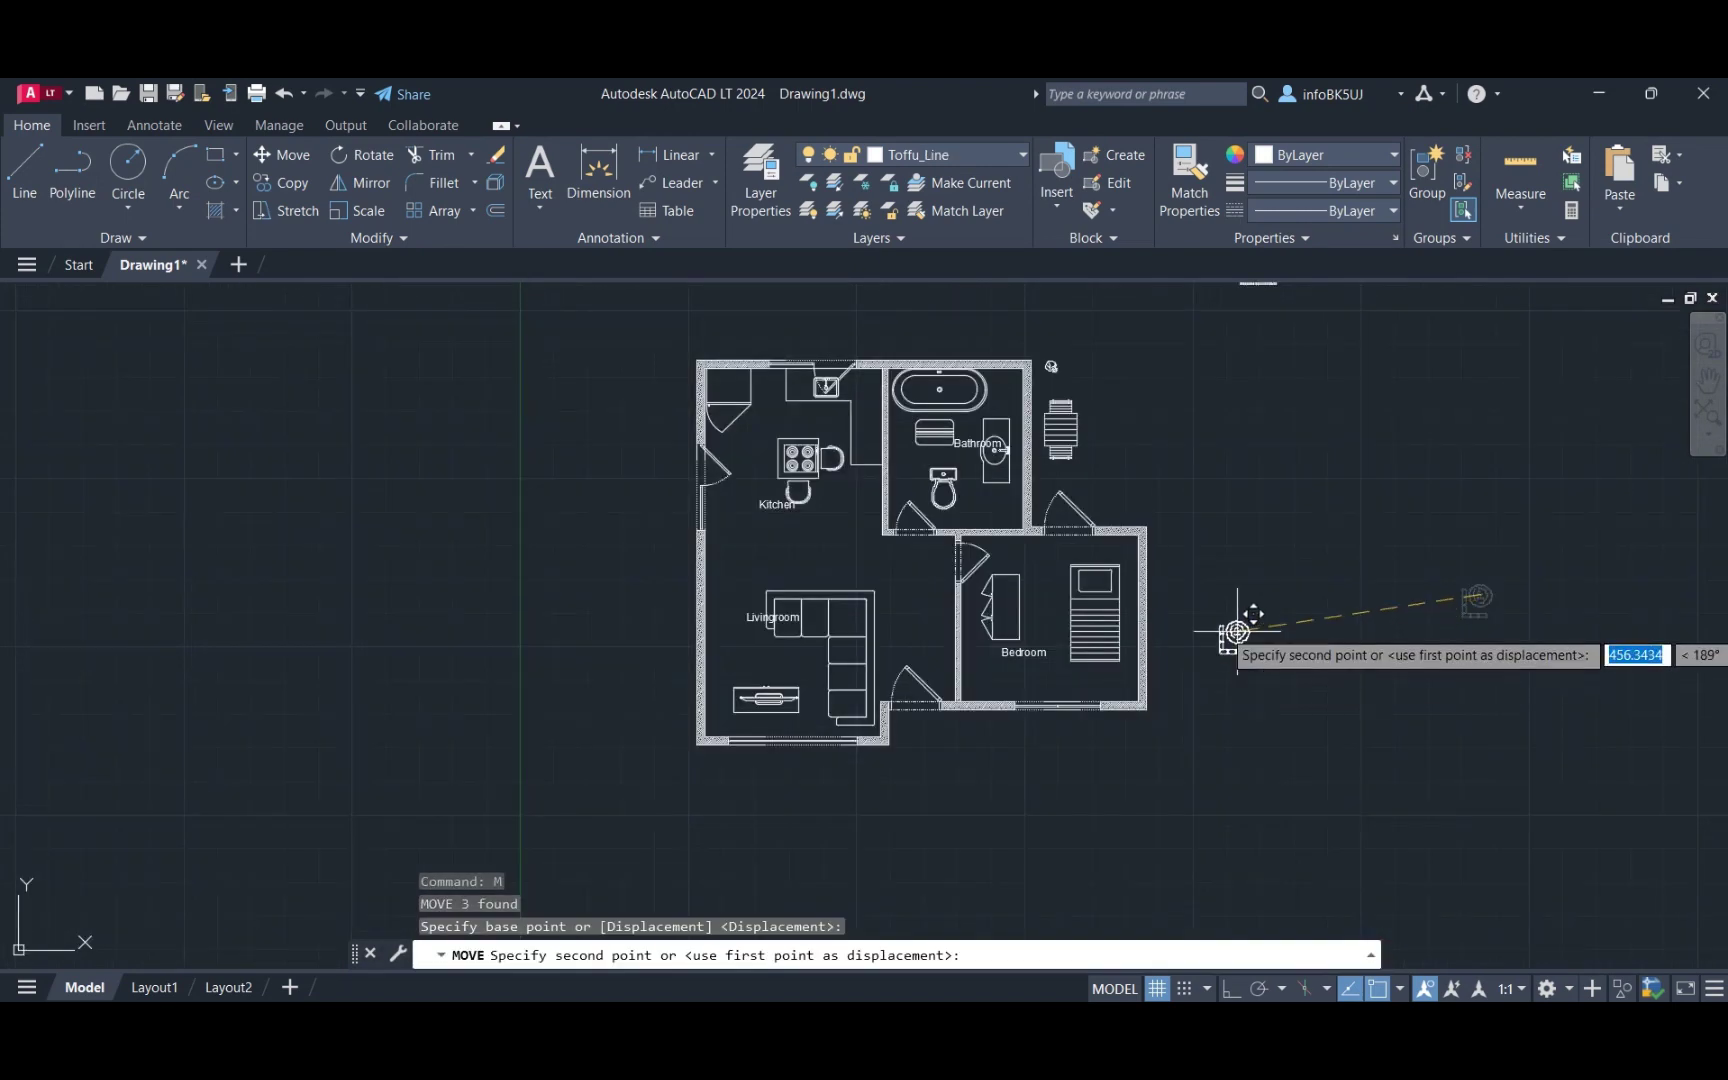
click(965, 699)
scroll(965, 699, up, 5)
Reposition the plant and brick block against the bedroom wall.
click(925, 760)
key(m)
key(Return)
click(917, 678)
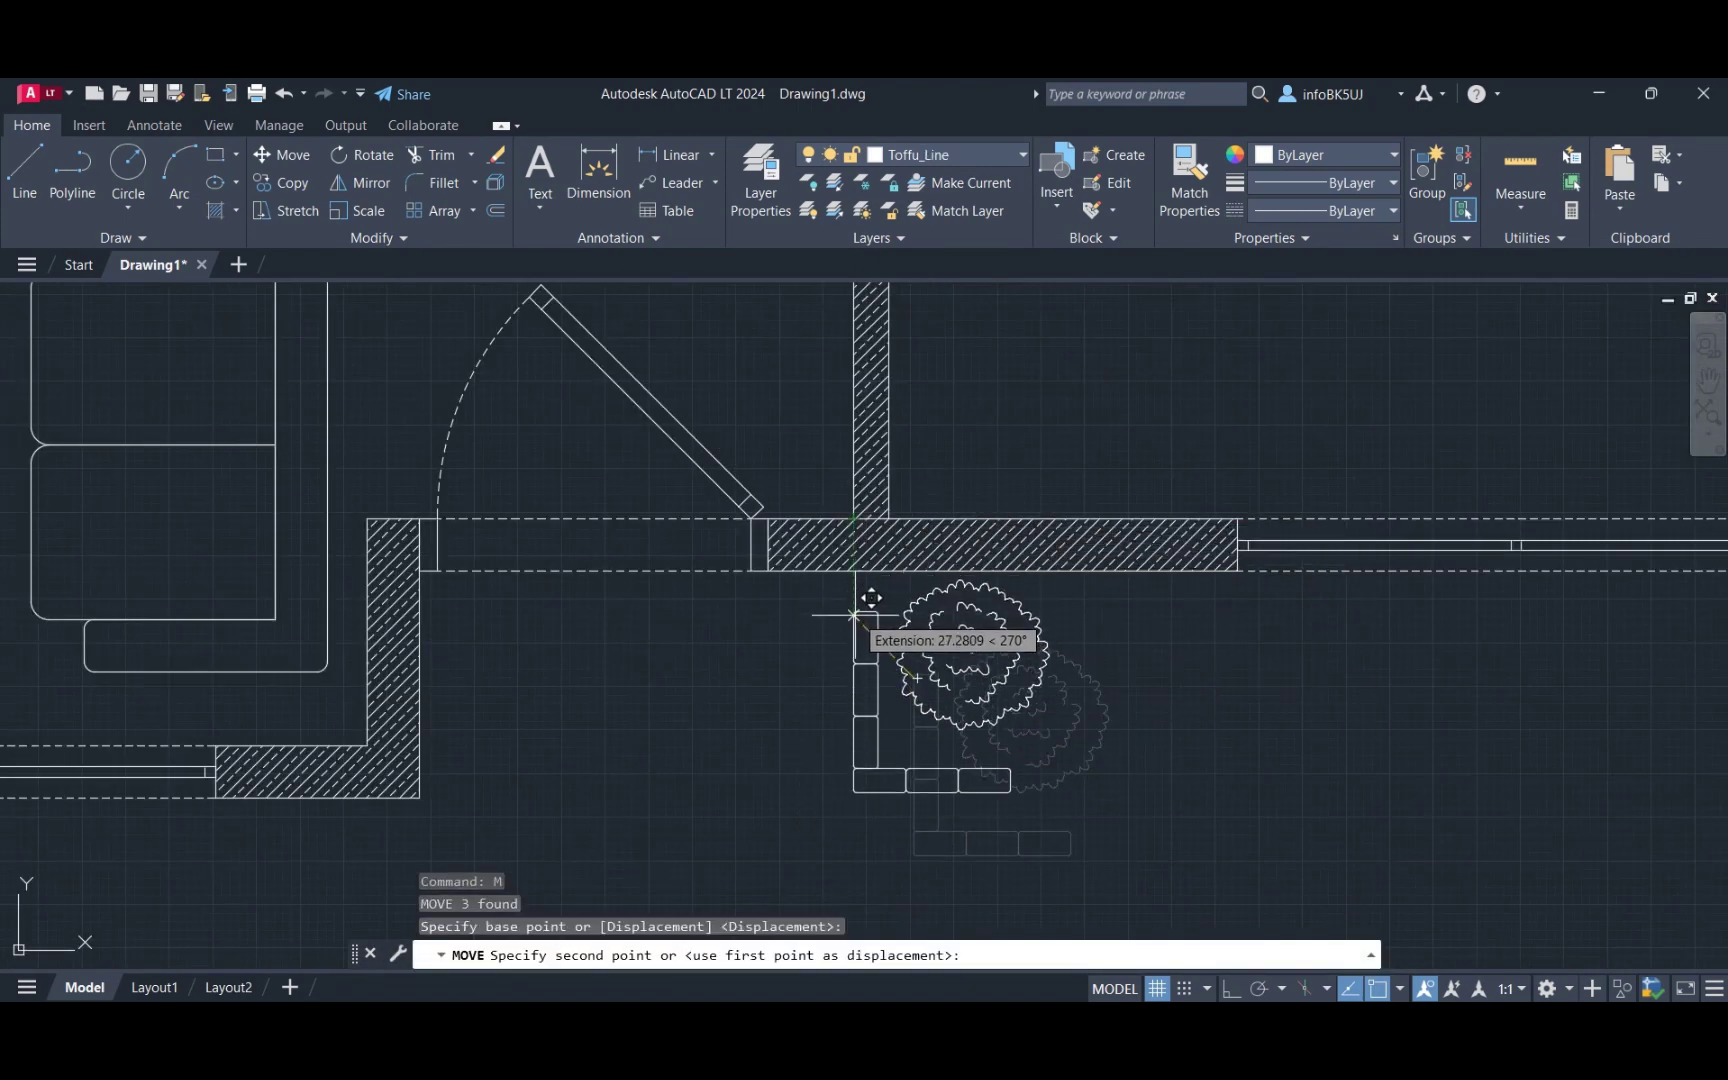
scroll(841, 495, down, 2)
click(830, 500)
Select the brick edging and attempt to lengthen it, then cancel.
scroll(983, 617, down, 2)
click(790, 690)
click(880, 620)
click(836, 650)
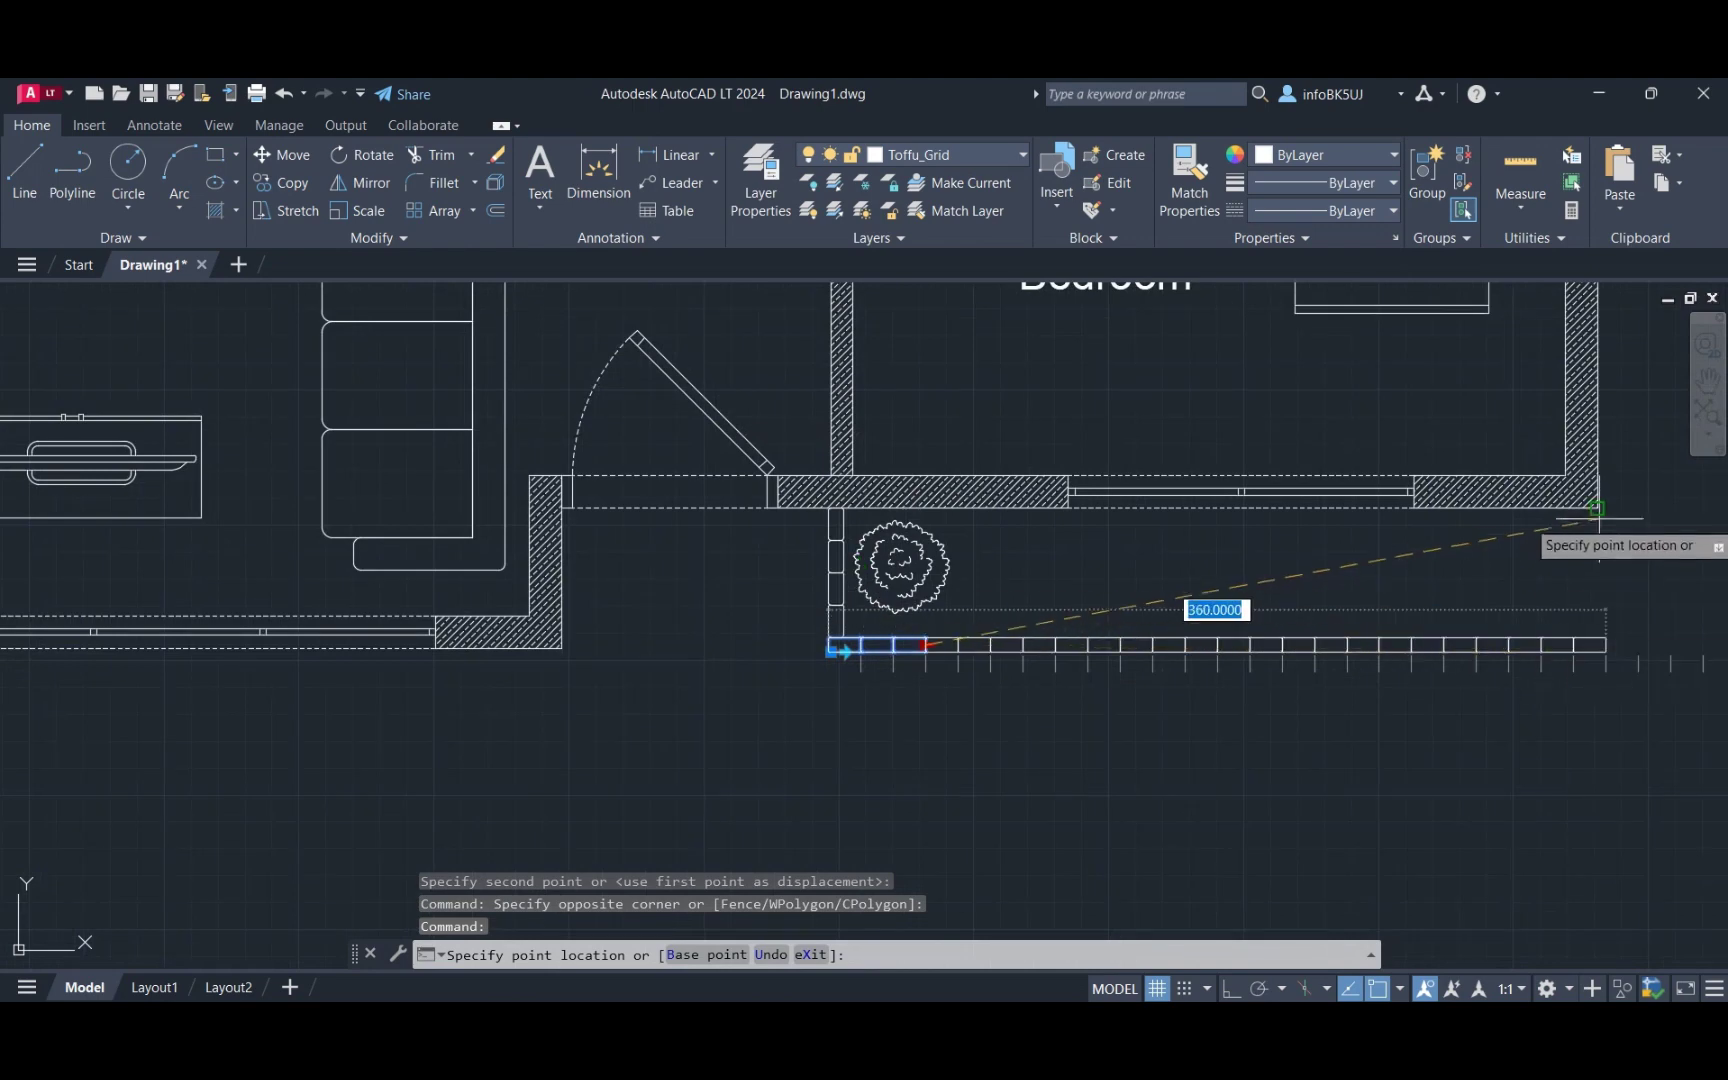
key(Escape)
shift+click(1085, 645)
Rotate the sofa and set it into the living room's lower-right corner.
text(m)
key(Escape)
scroll(1134, 616, down, 3)
click(1022, 463)
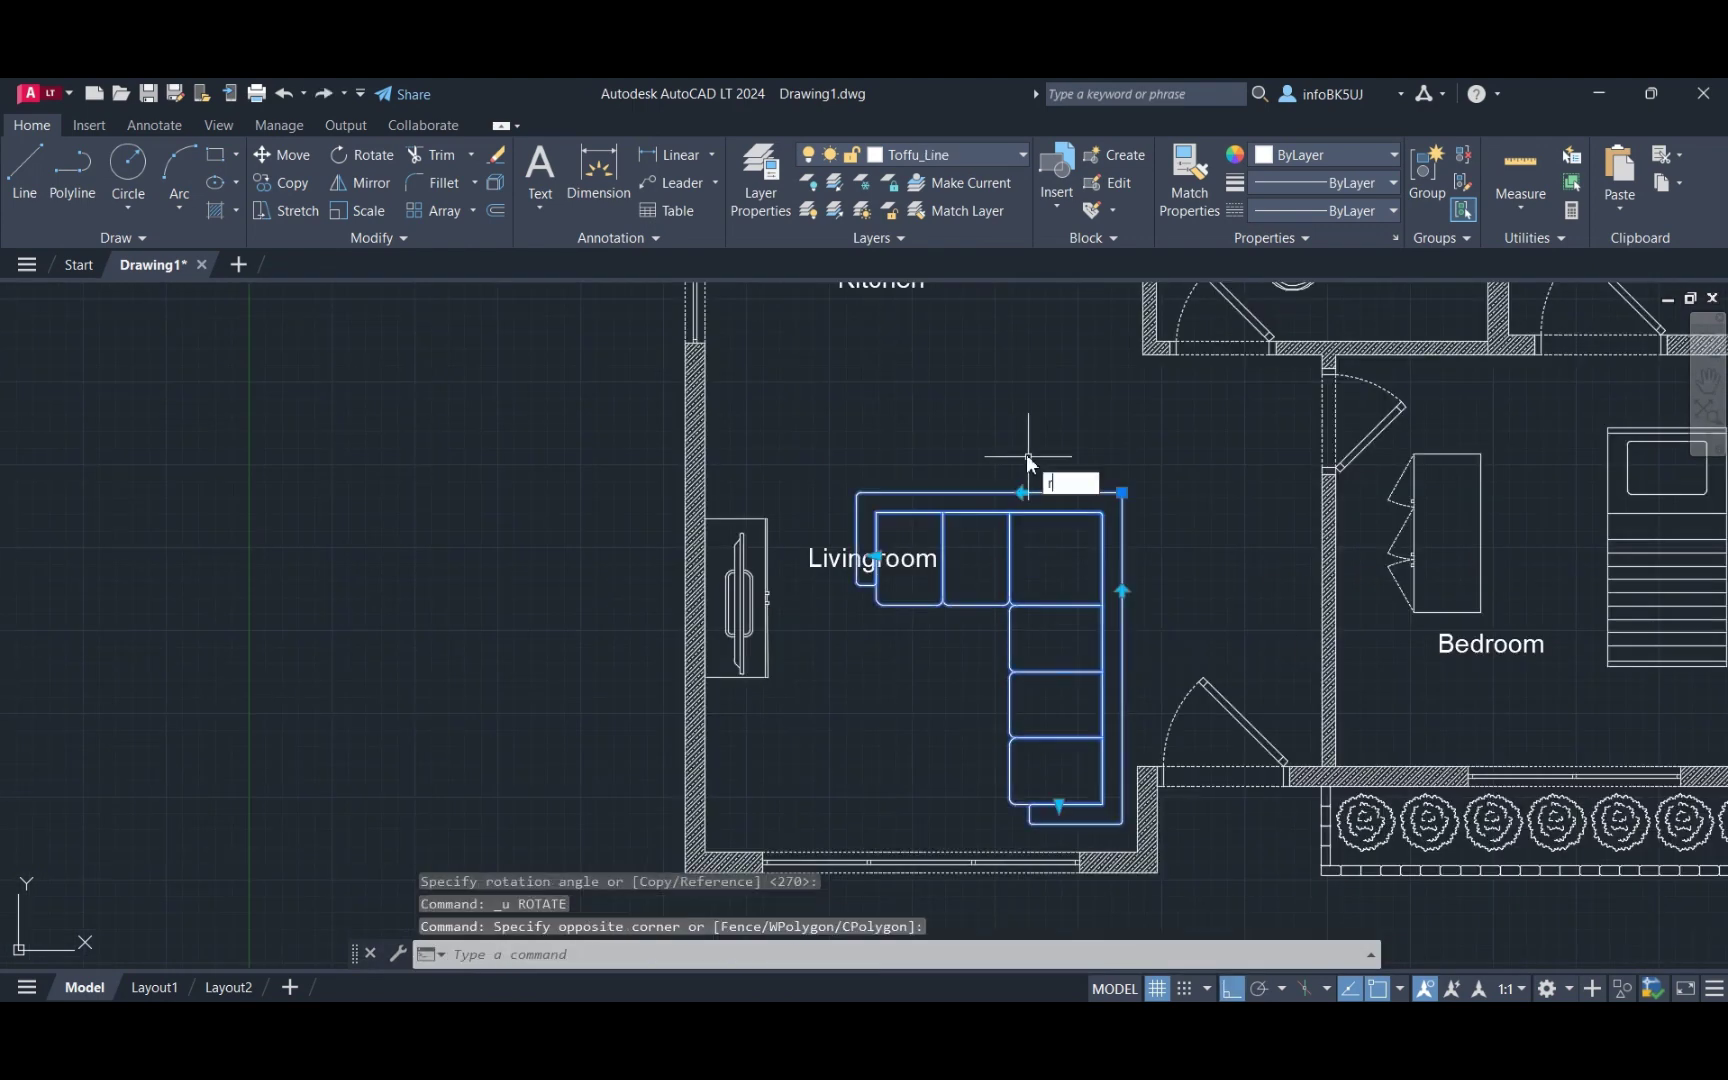
key(r)
key(o)
key(Return)
click(1138, 540)
click(1049, 532)
scroll(1175, 555, up, 4)
key(m)
key(Return)
click(1187, 555)
Reselect the sofa and begin moving it to a new position.
scroll(1107, 706, down, 2)
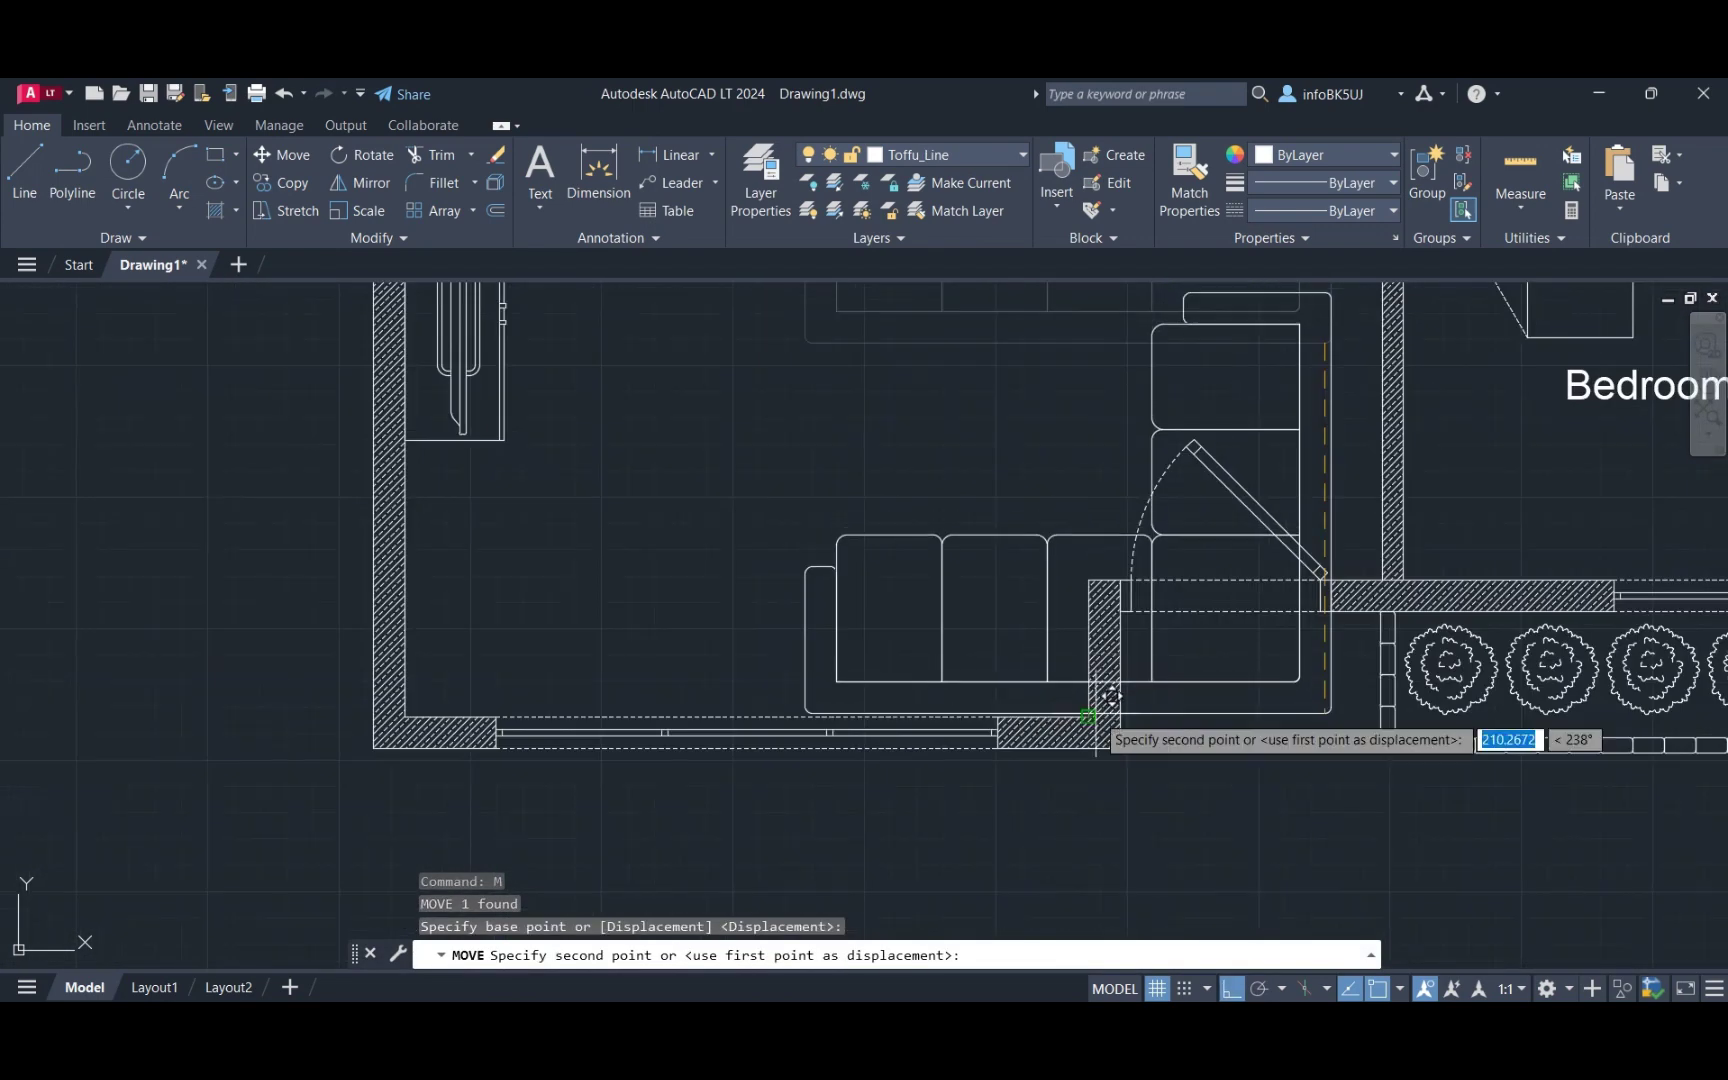
click(955, 925)
key(m)
key(Return)
click(760, 413)
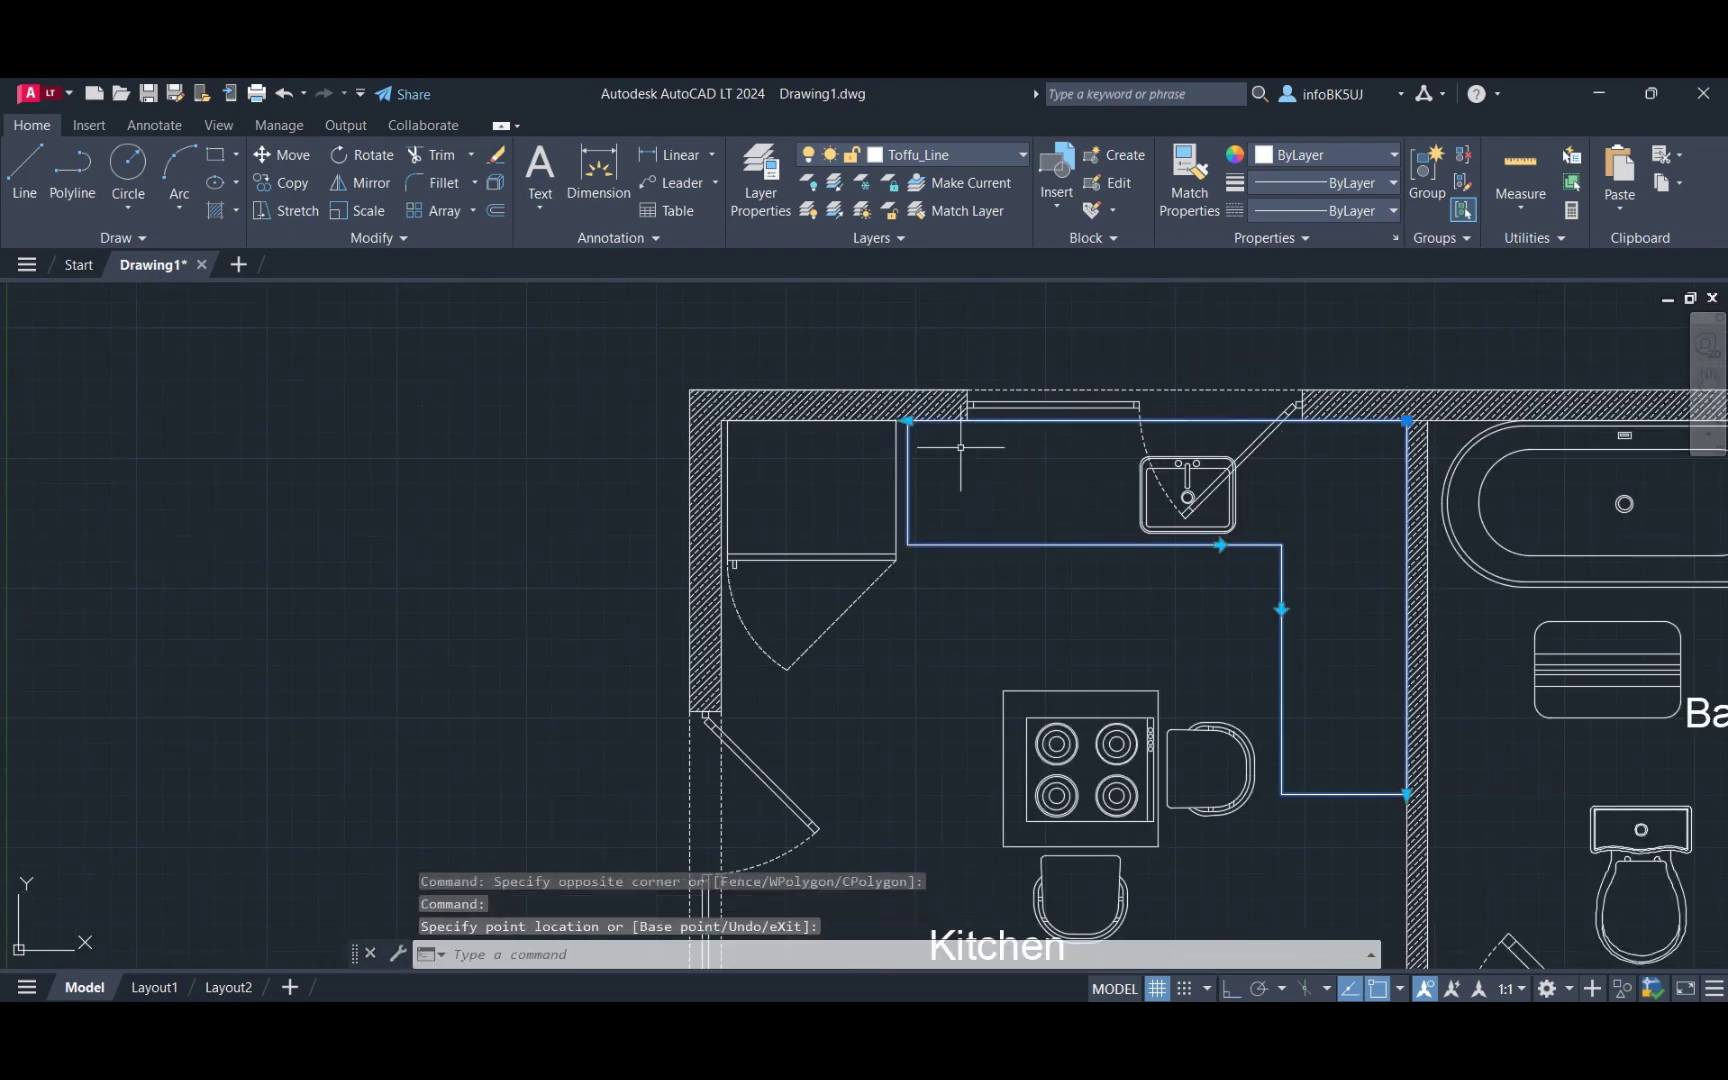
scroll(1410, 500, up, 3)
Move the kitchen sink onto the kitchen counter.
key(Escape)
click(955, 562)
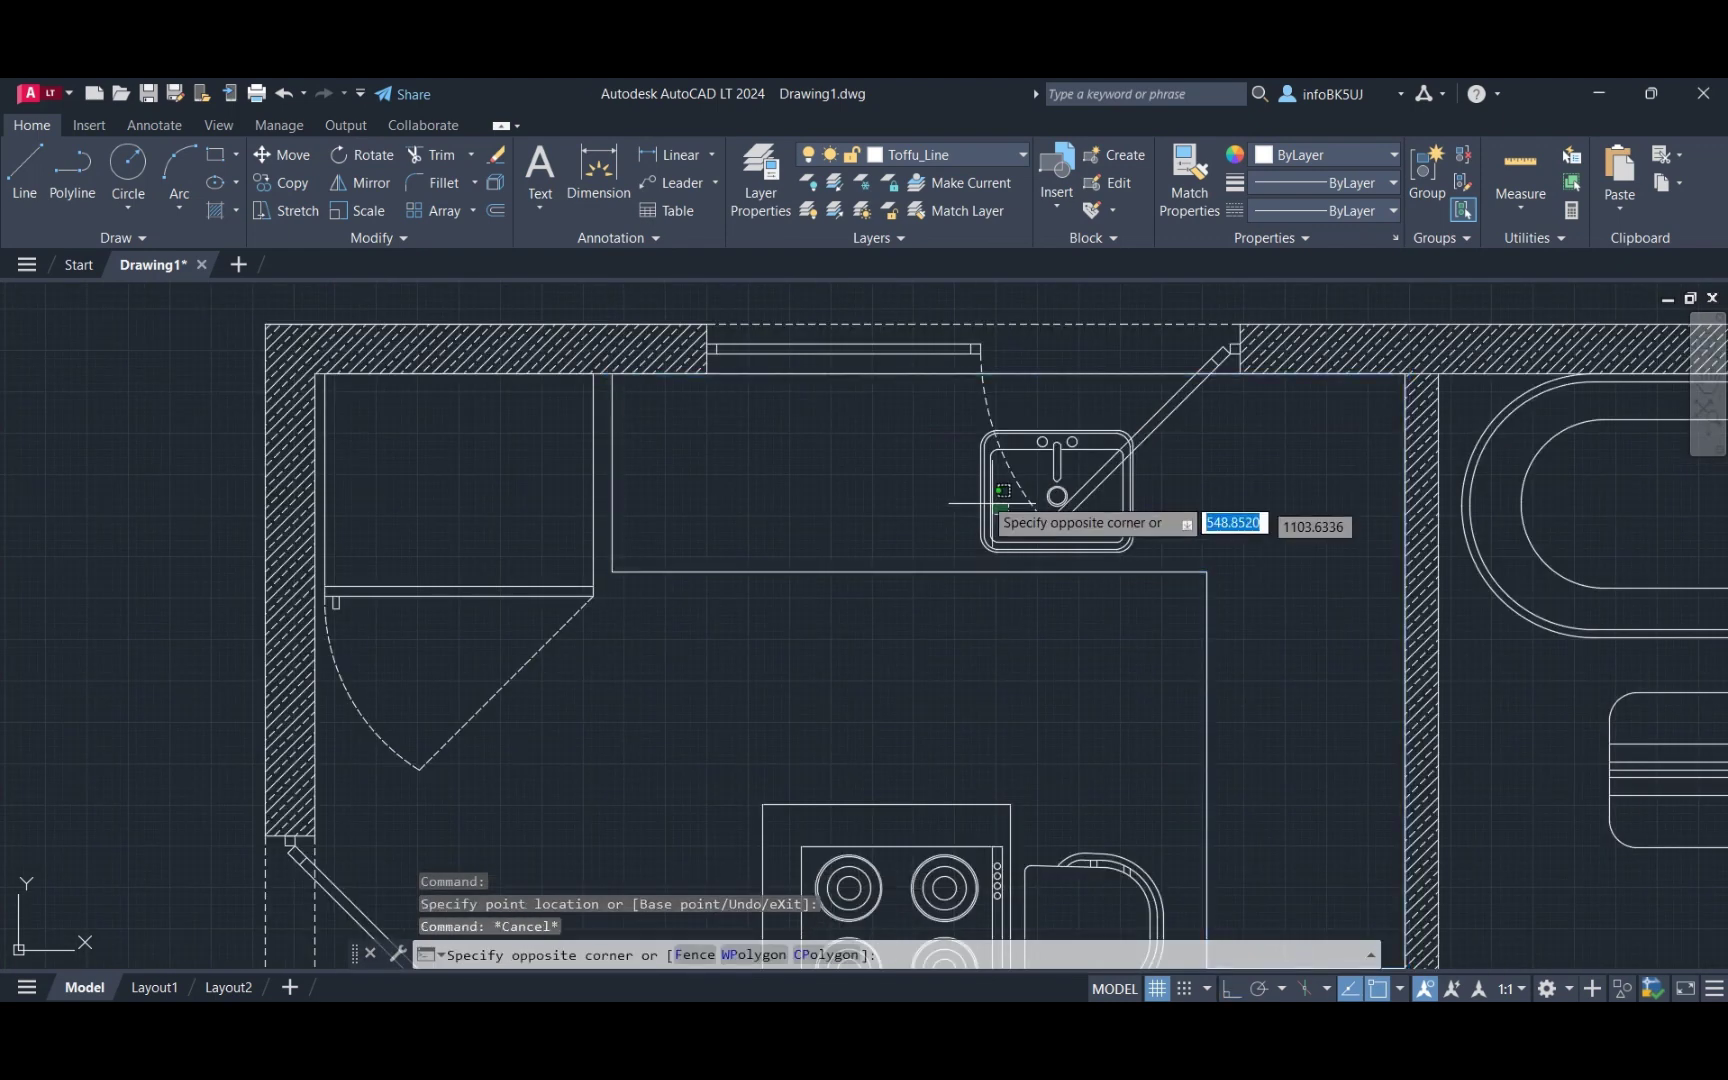
click(1145, 428)
key(m)
key(Return)
click(1057, 549)
click(903, 554)
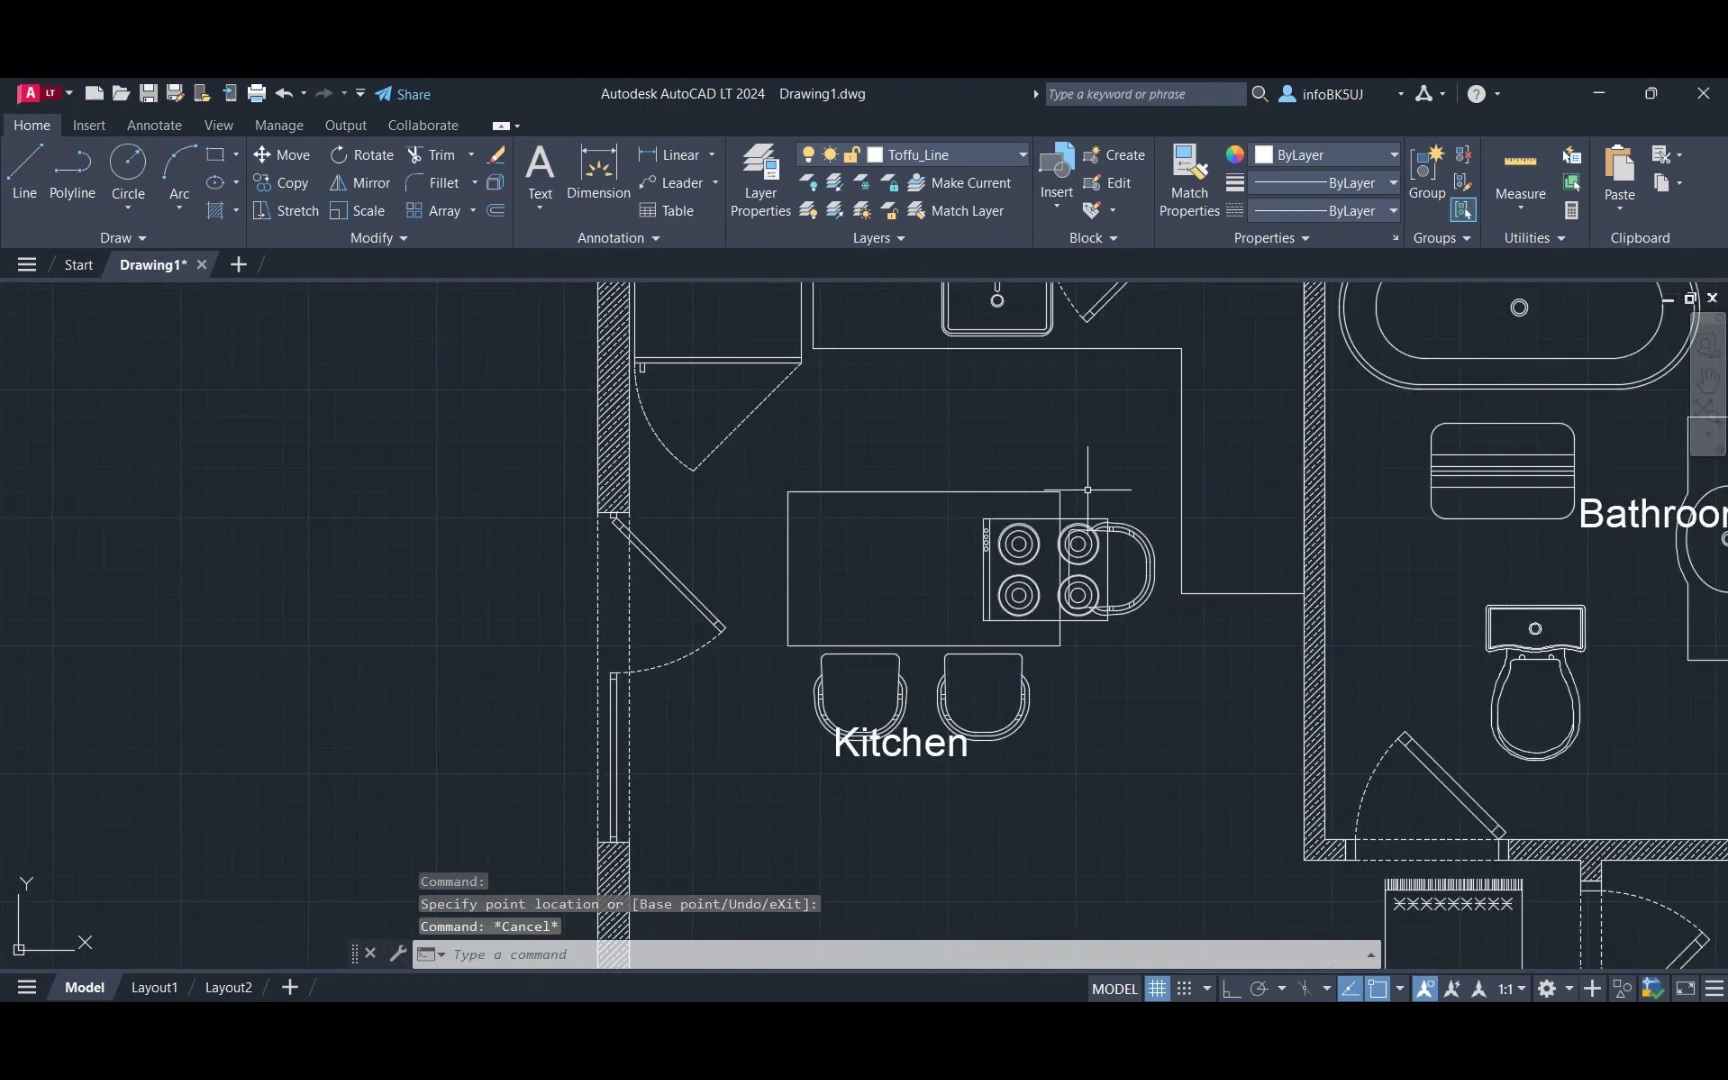
Move the hob to a new spot in the kitchen.
click(1045, 527)
text(m)
key(Return)
click(1045, 527)
scroll(1045, 527, up, 3)
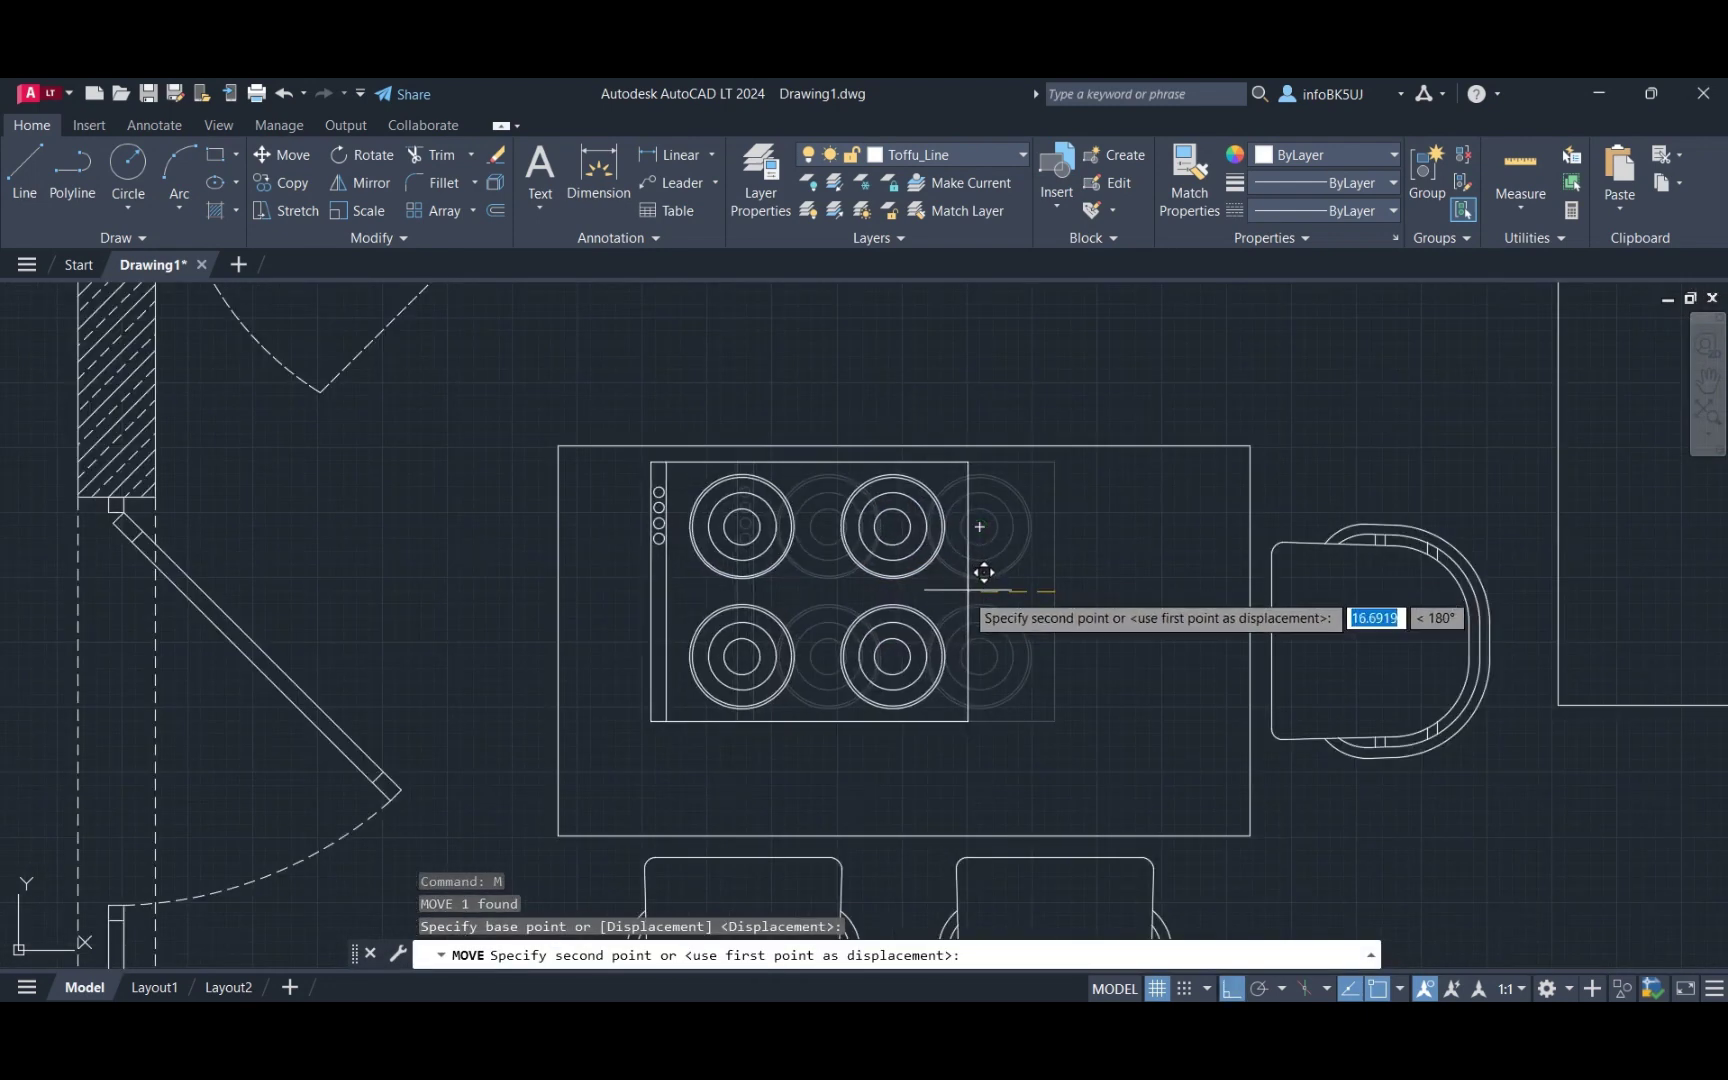
click(962, 572)
scroll(942, 640, down, 4)
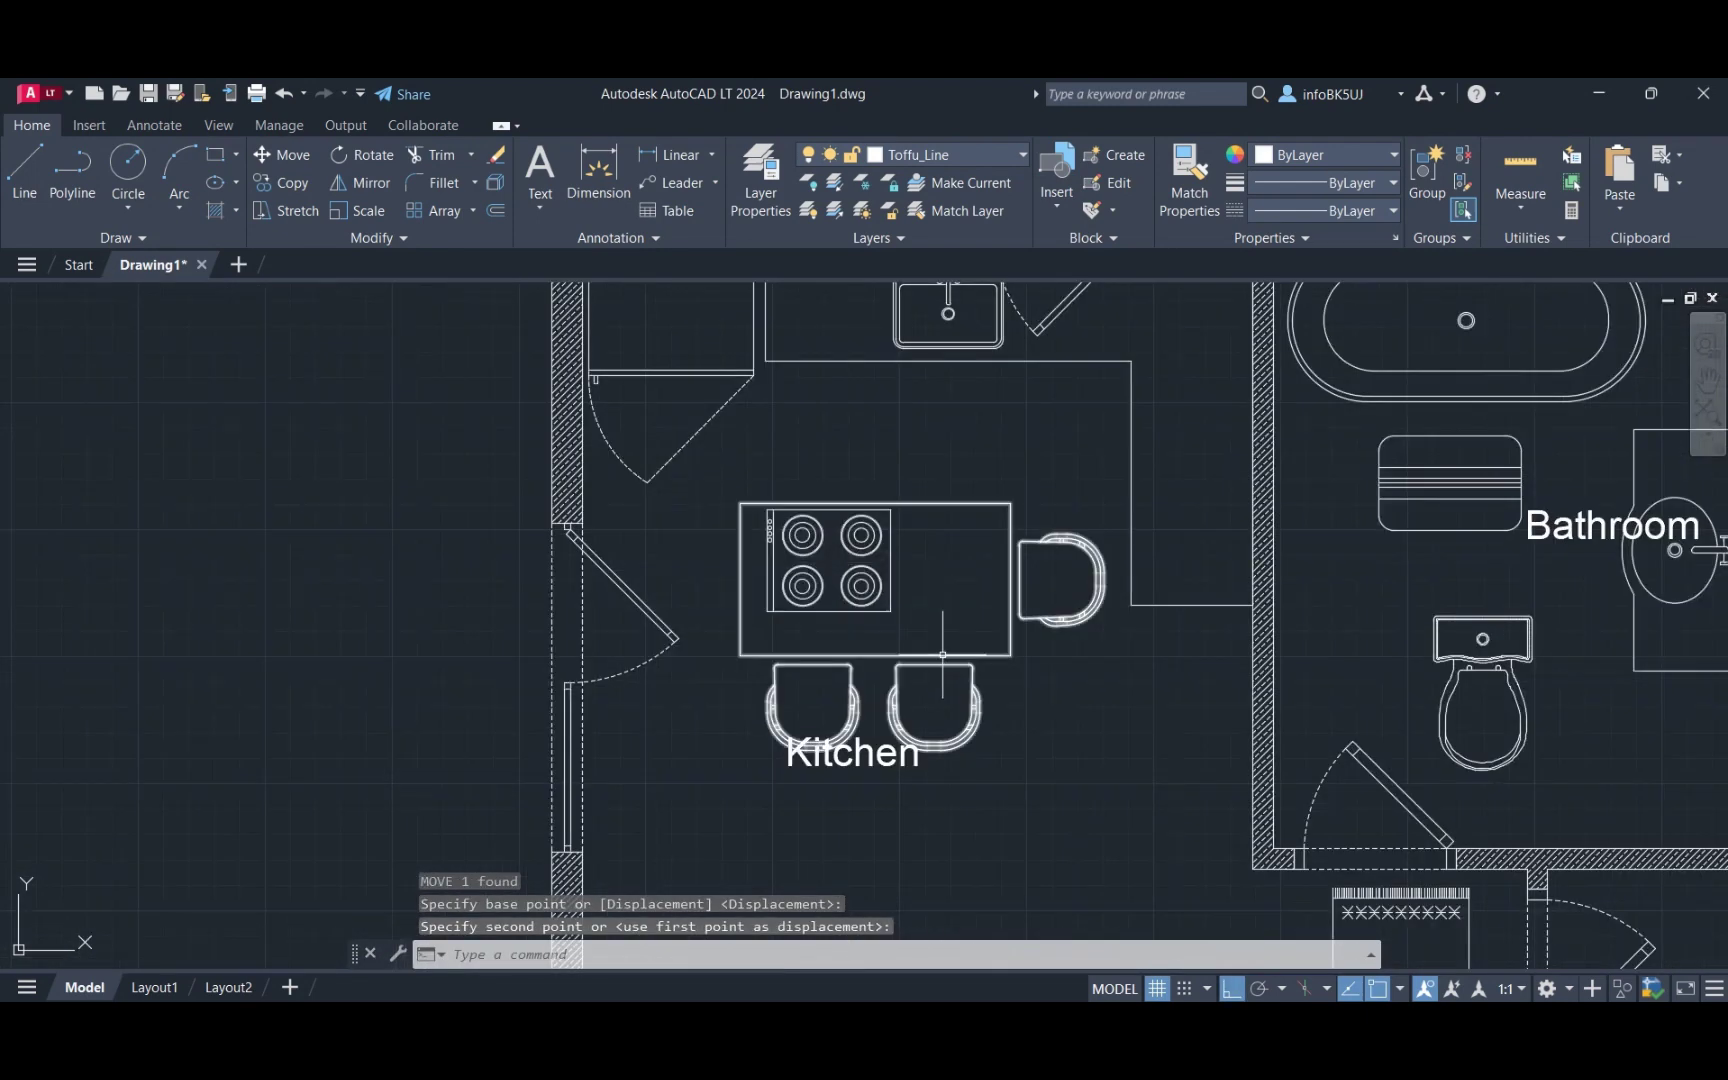
scroll(897, 643, down, 4)
Reposition the stove group and shift the stove 3 units onto the right counter.
drag(900, 600, 830, 530)
scroll(897, 643, up, 3)
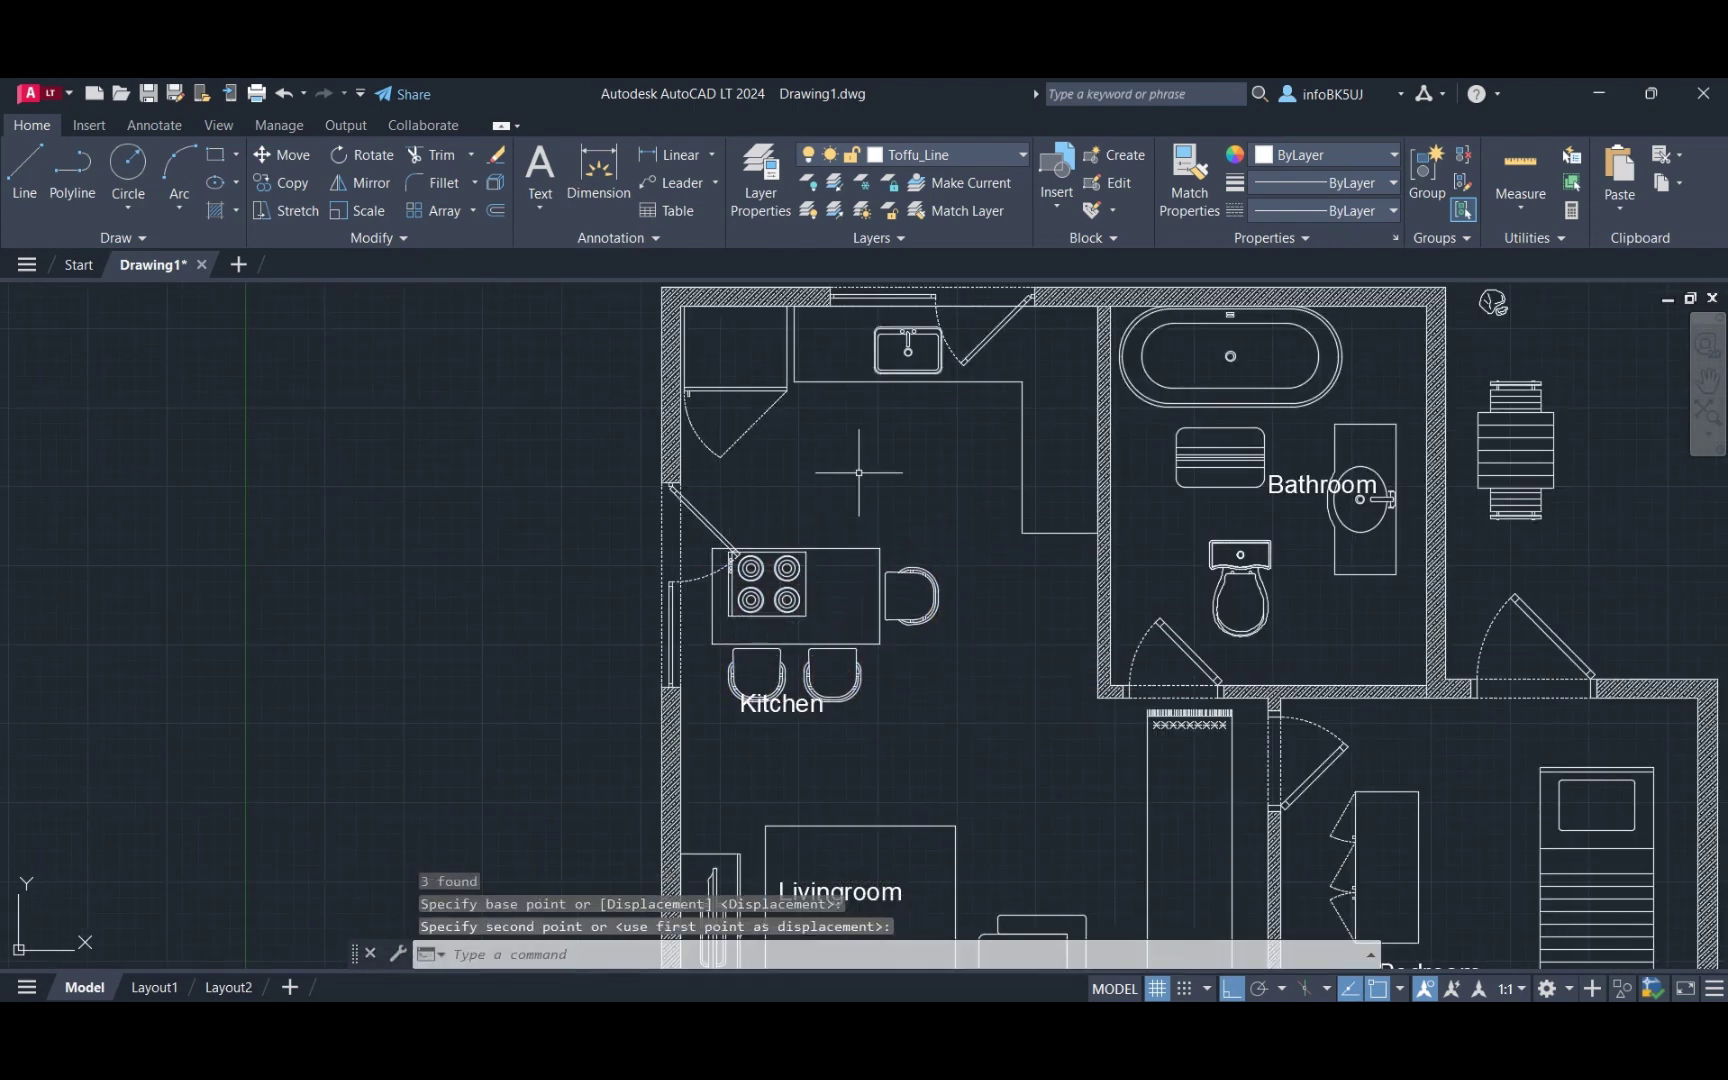
click(1054, 467)
drag(1150, 545, 1104, 524)
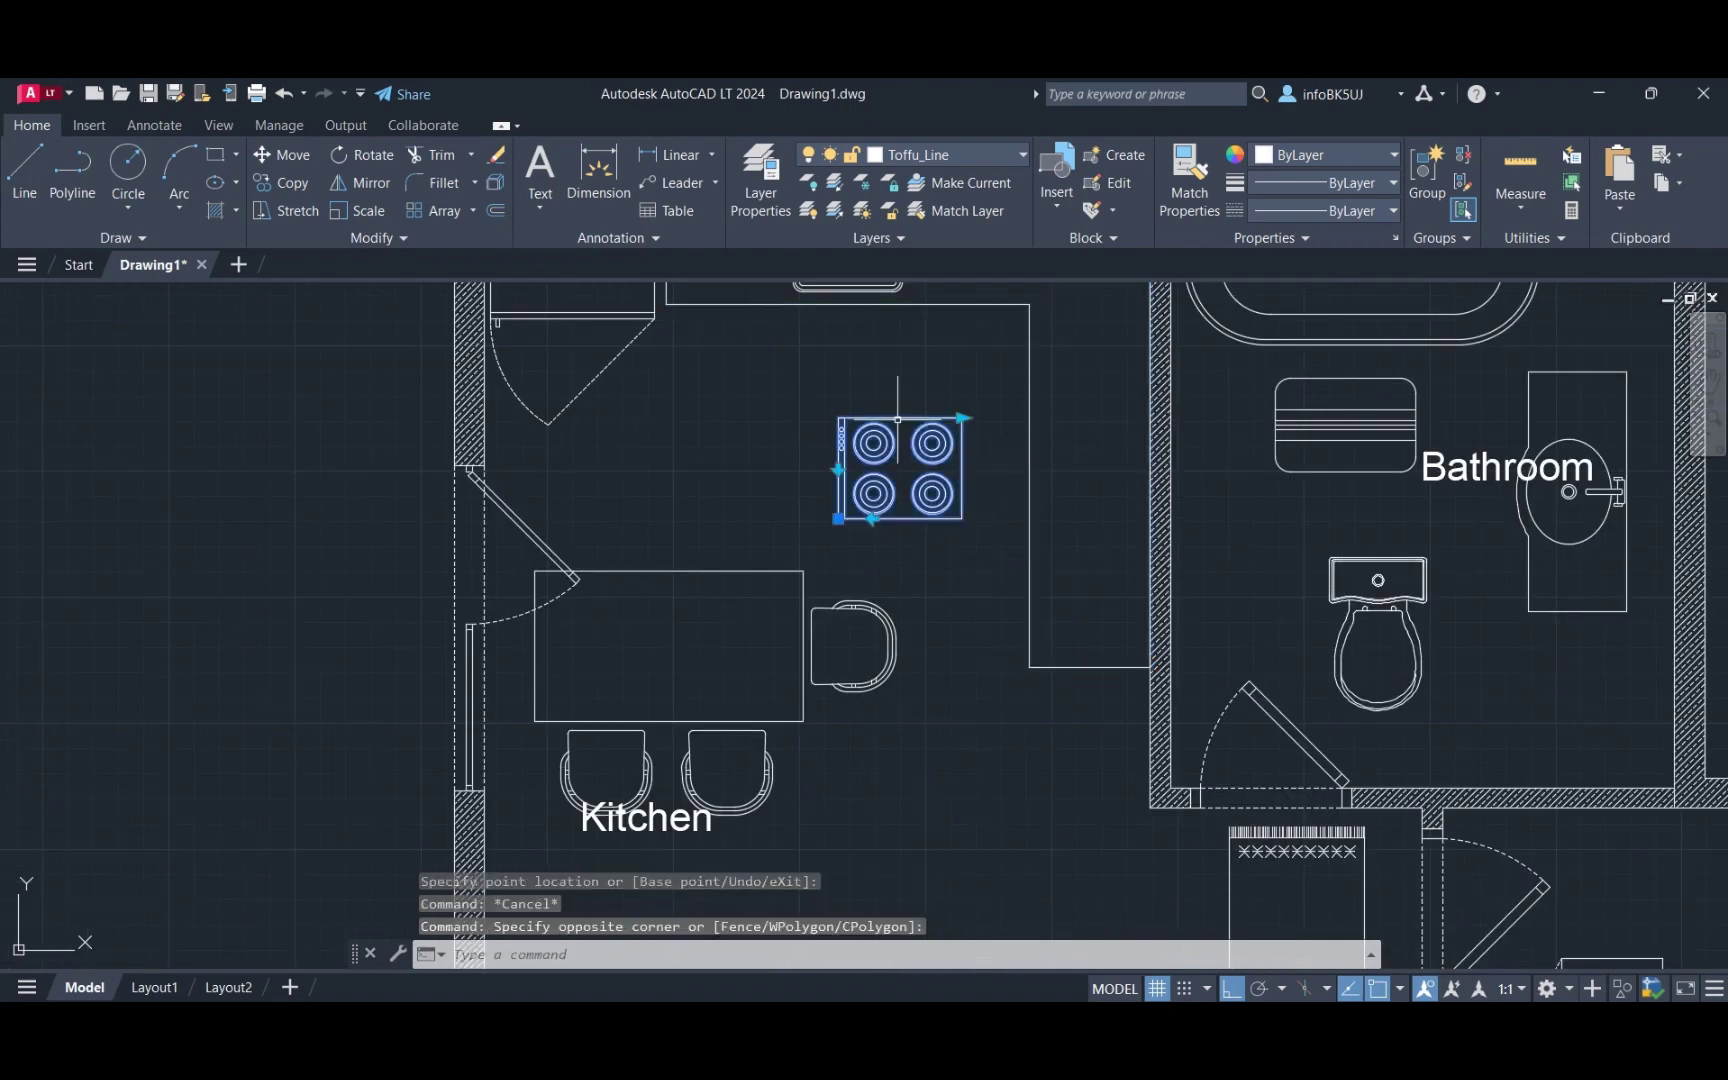
scroll(910, 390, up, 2)
text(m)
key(Return)
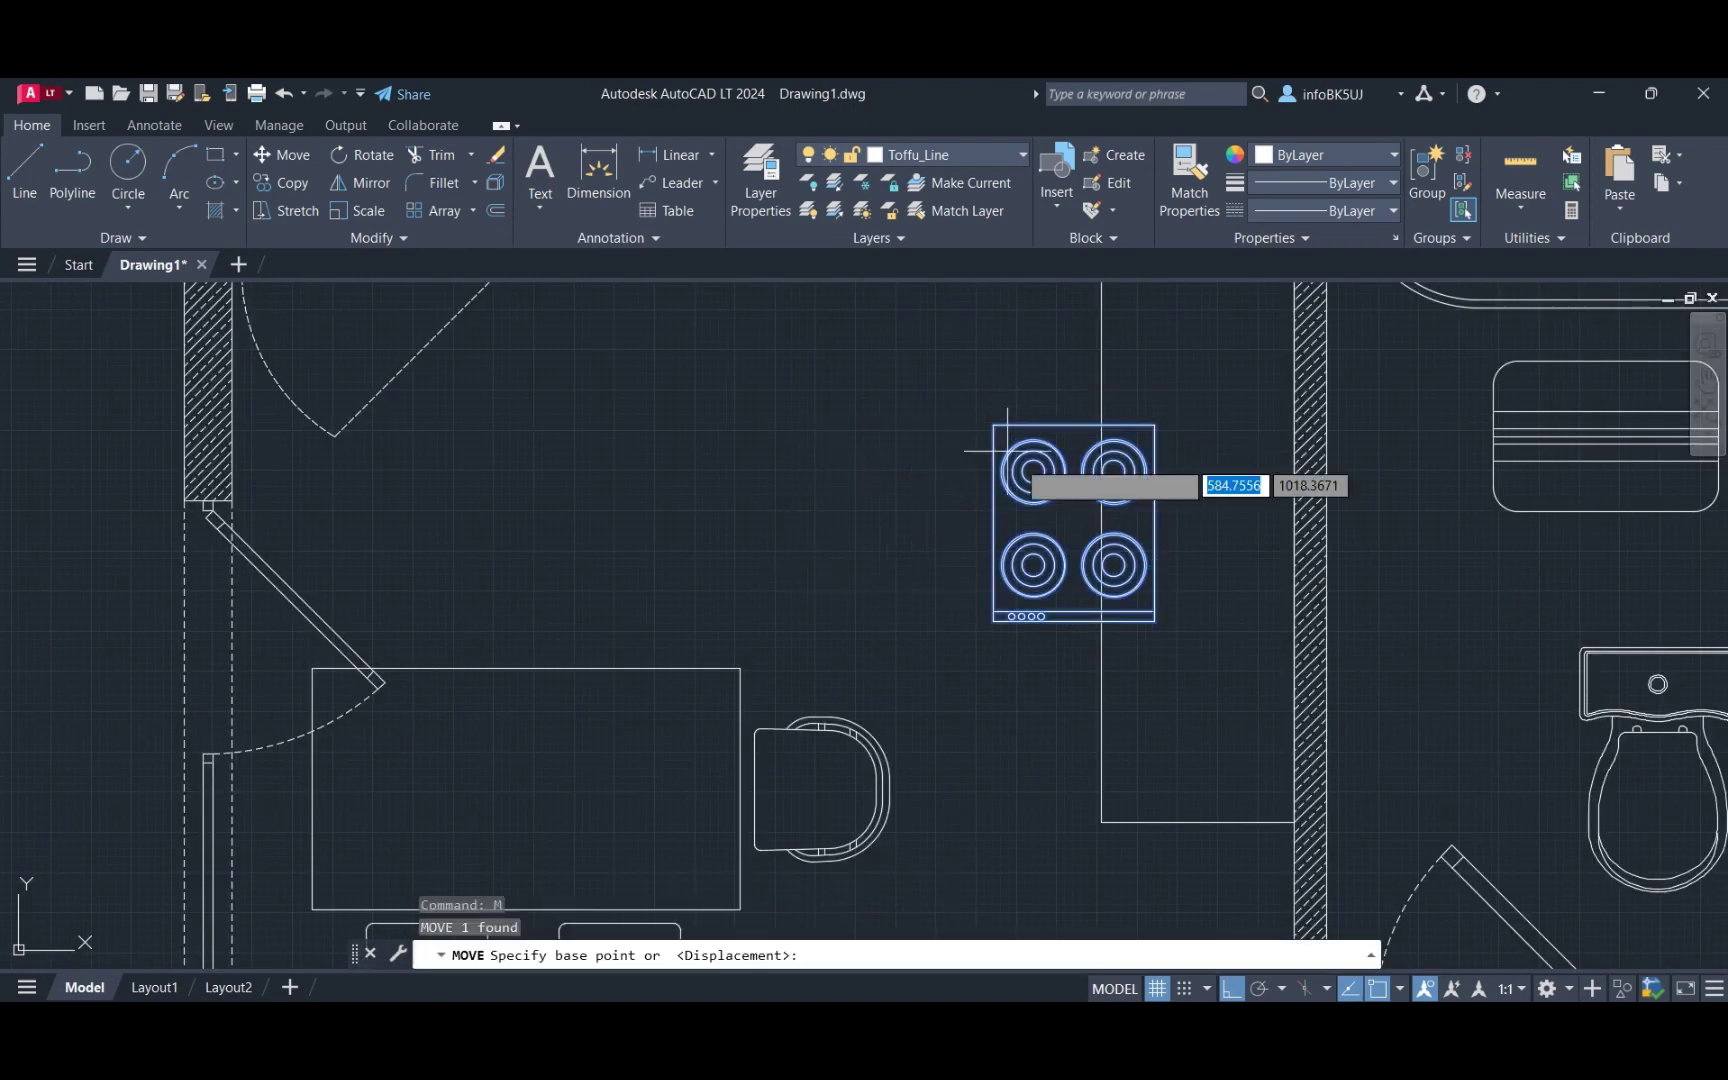
click(1007, 450)
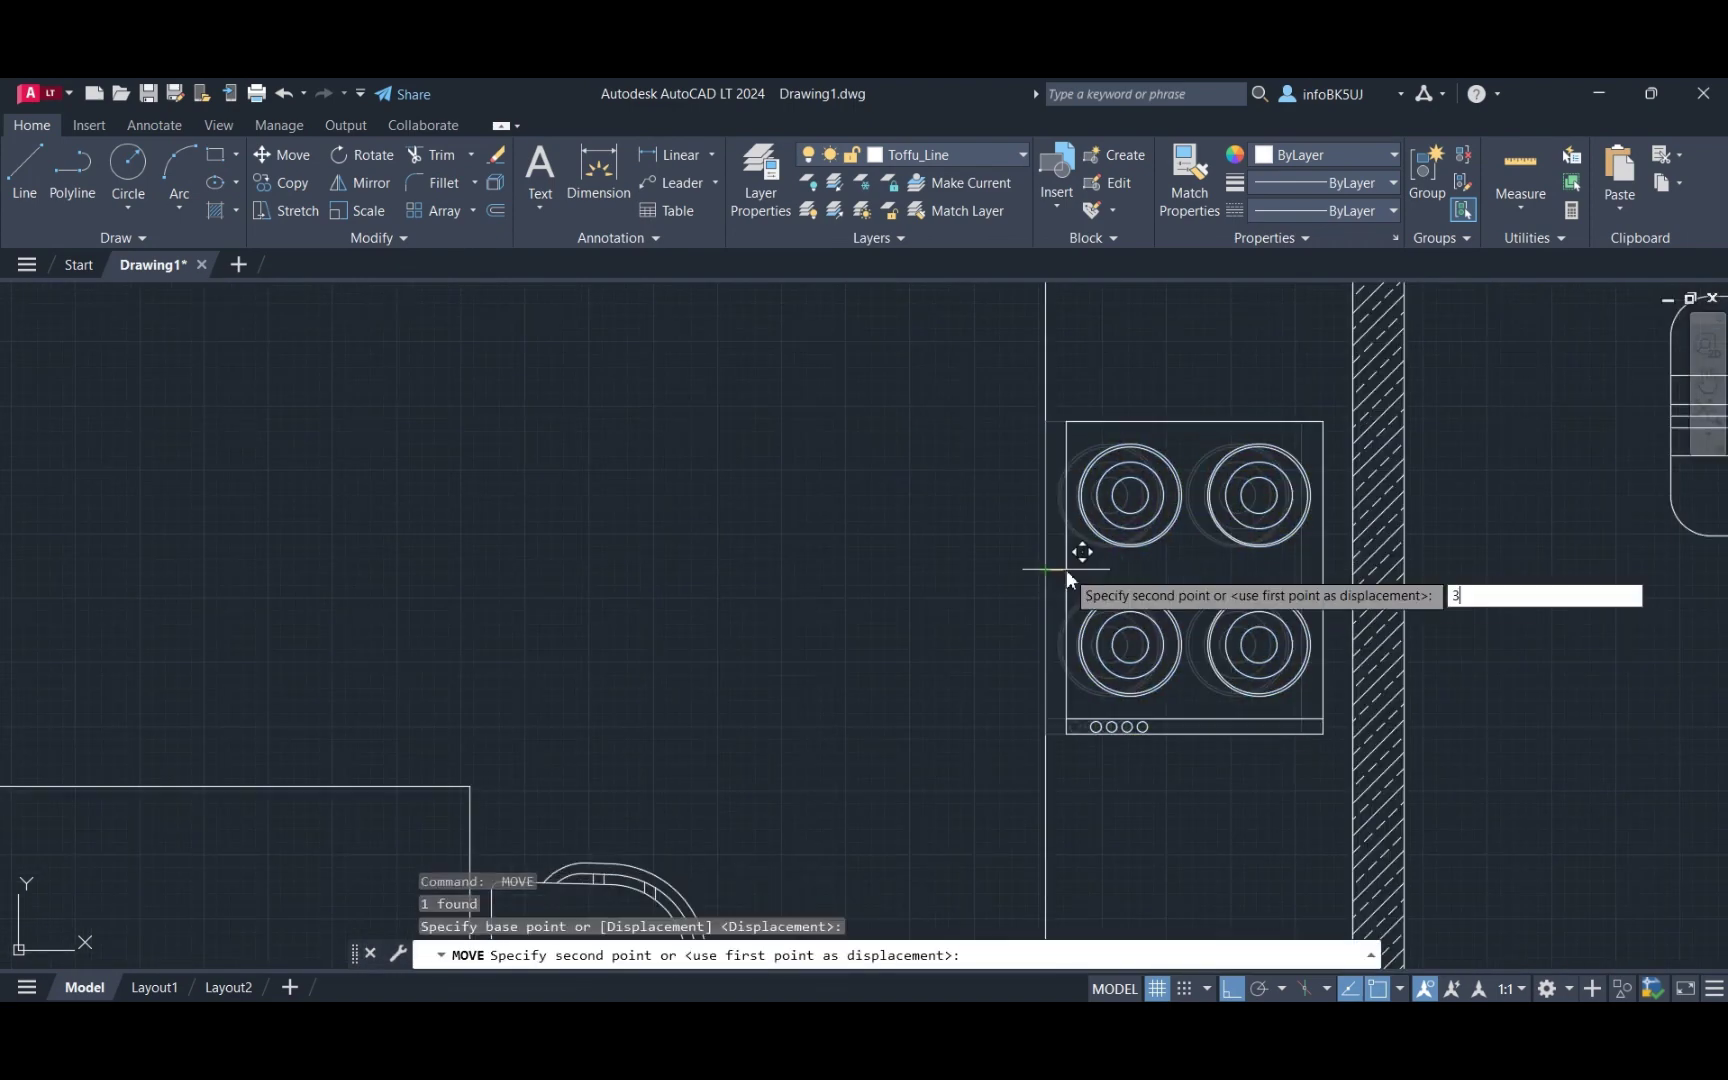
text(3)
key(Return)
scroll(1142, 660, down, 5)
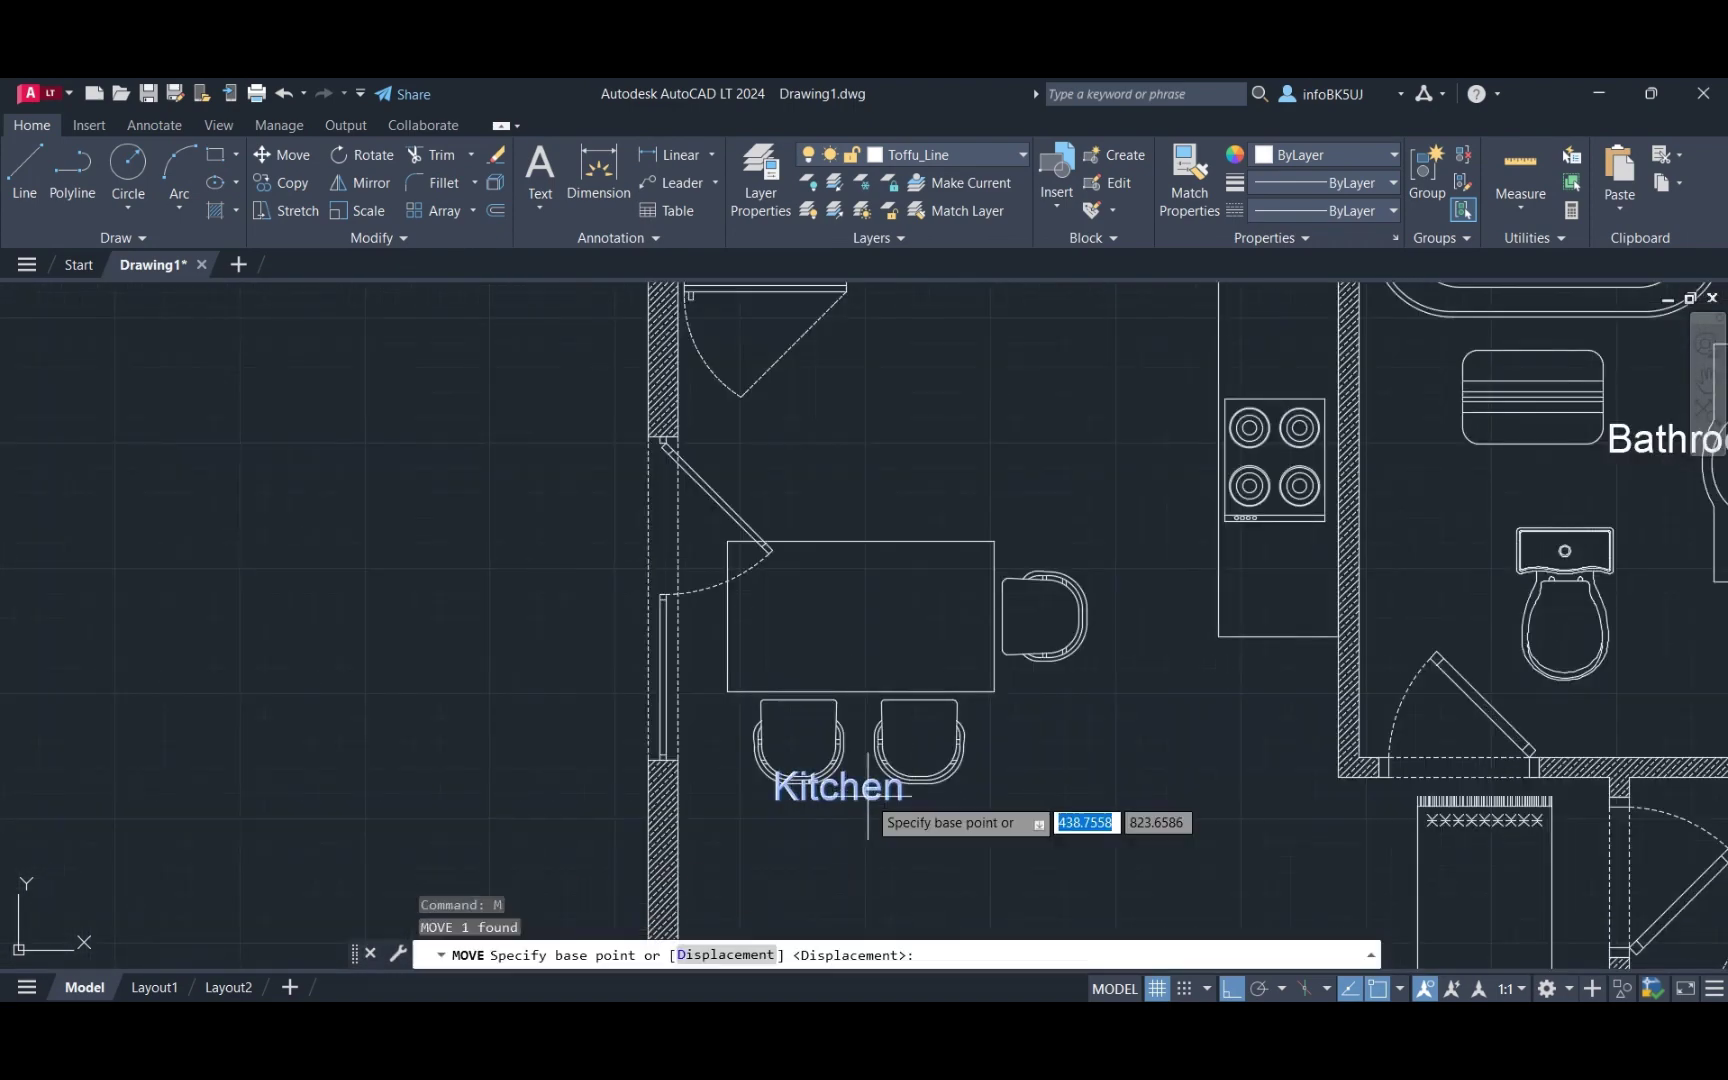
Grip-stretch the living room rug rectangle so its hatch pattern fills it.
click(868, 790)
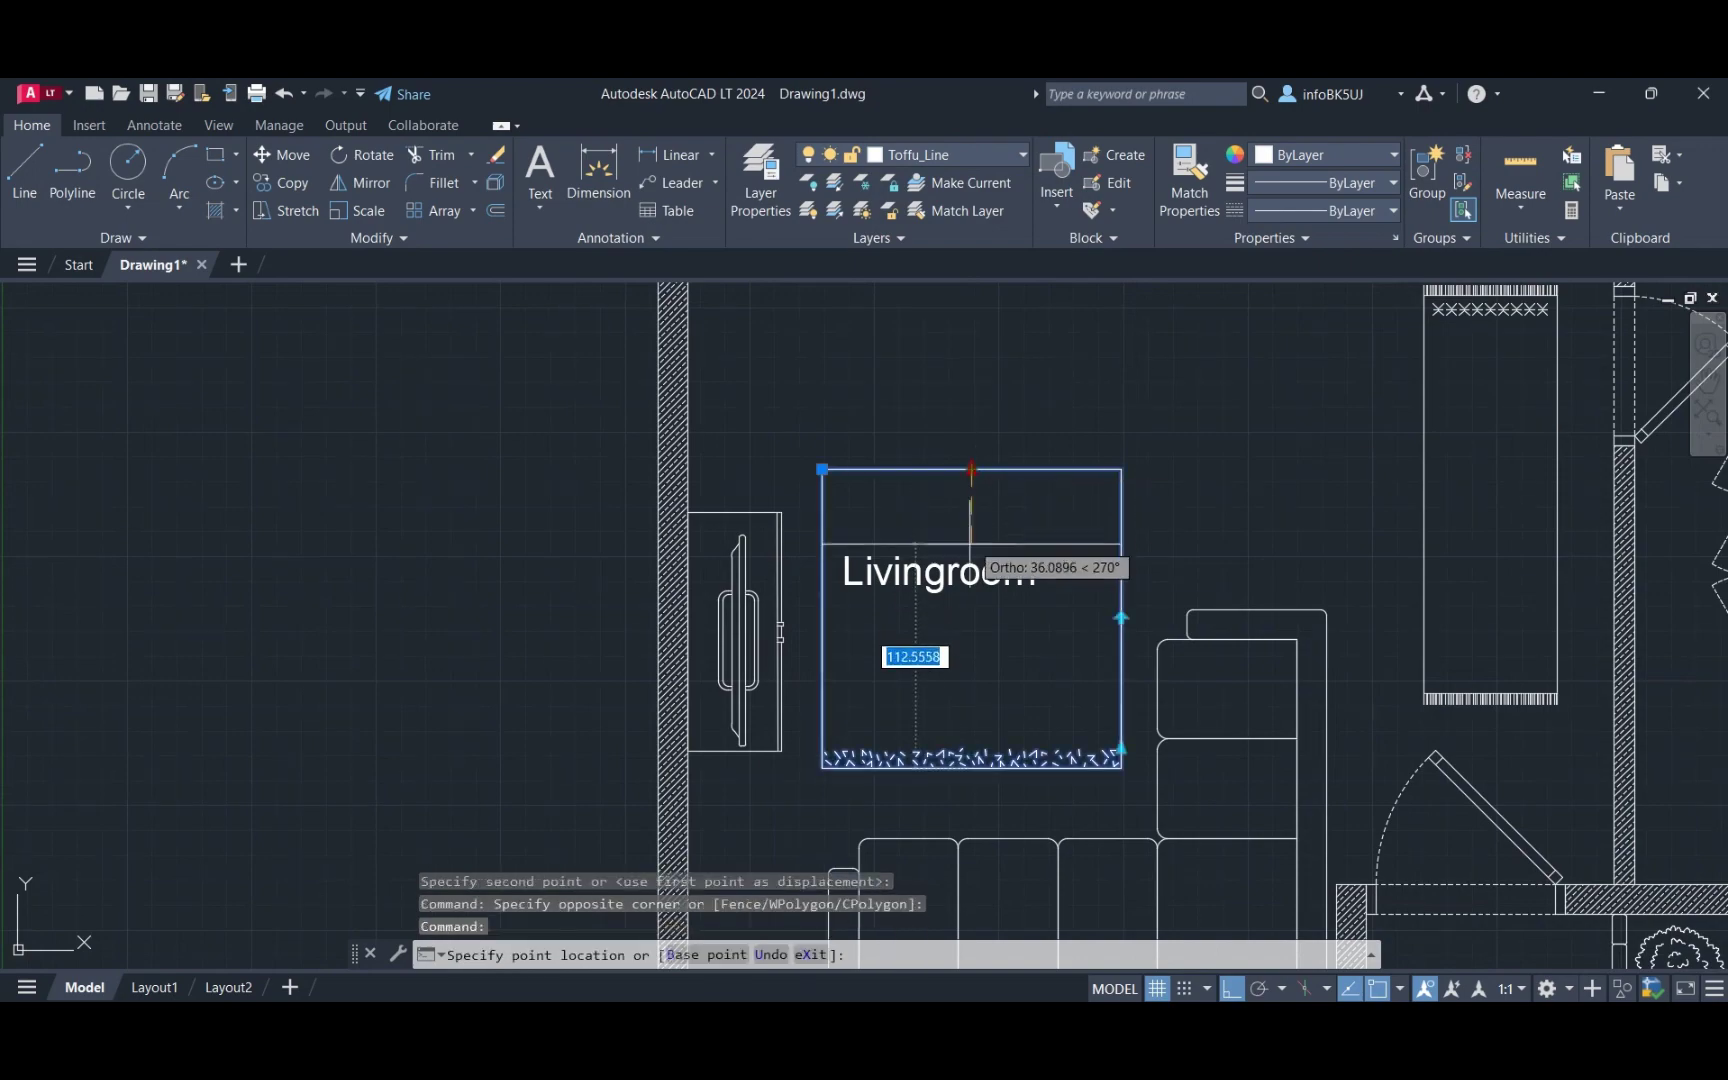
click(1060, 650)
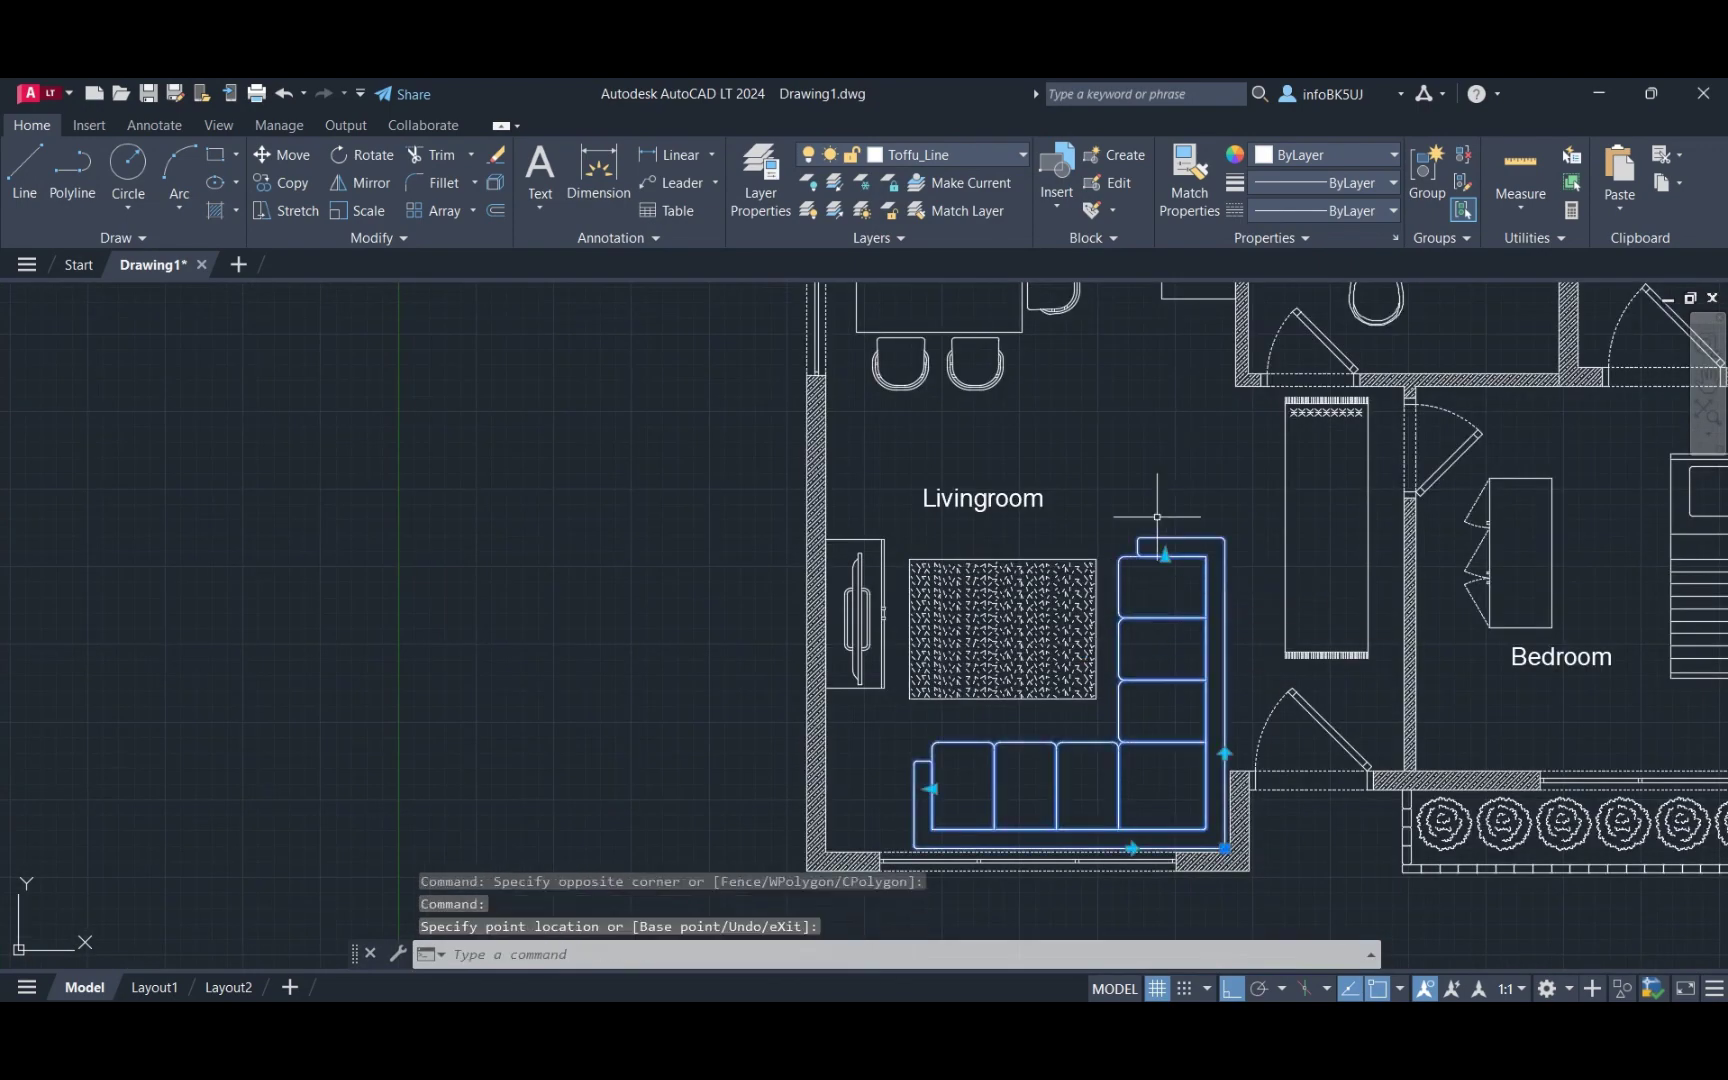
scroll(1157, 579, down, 2)
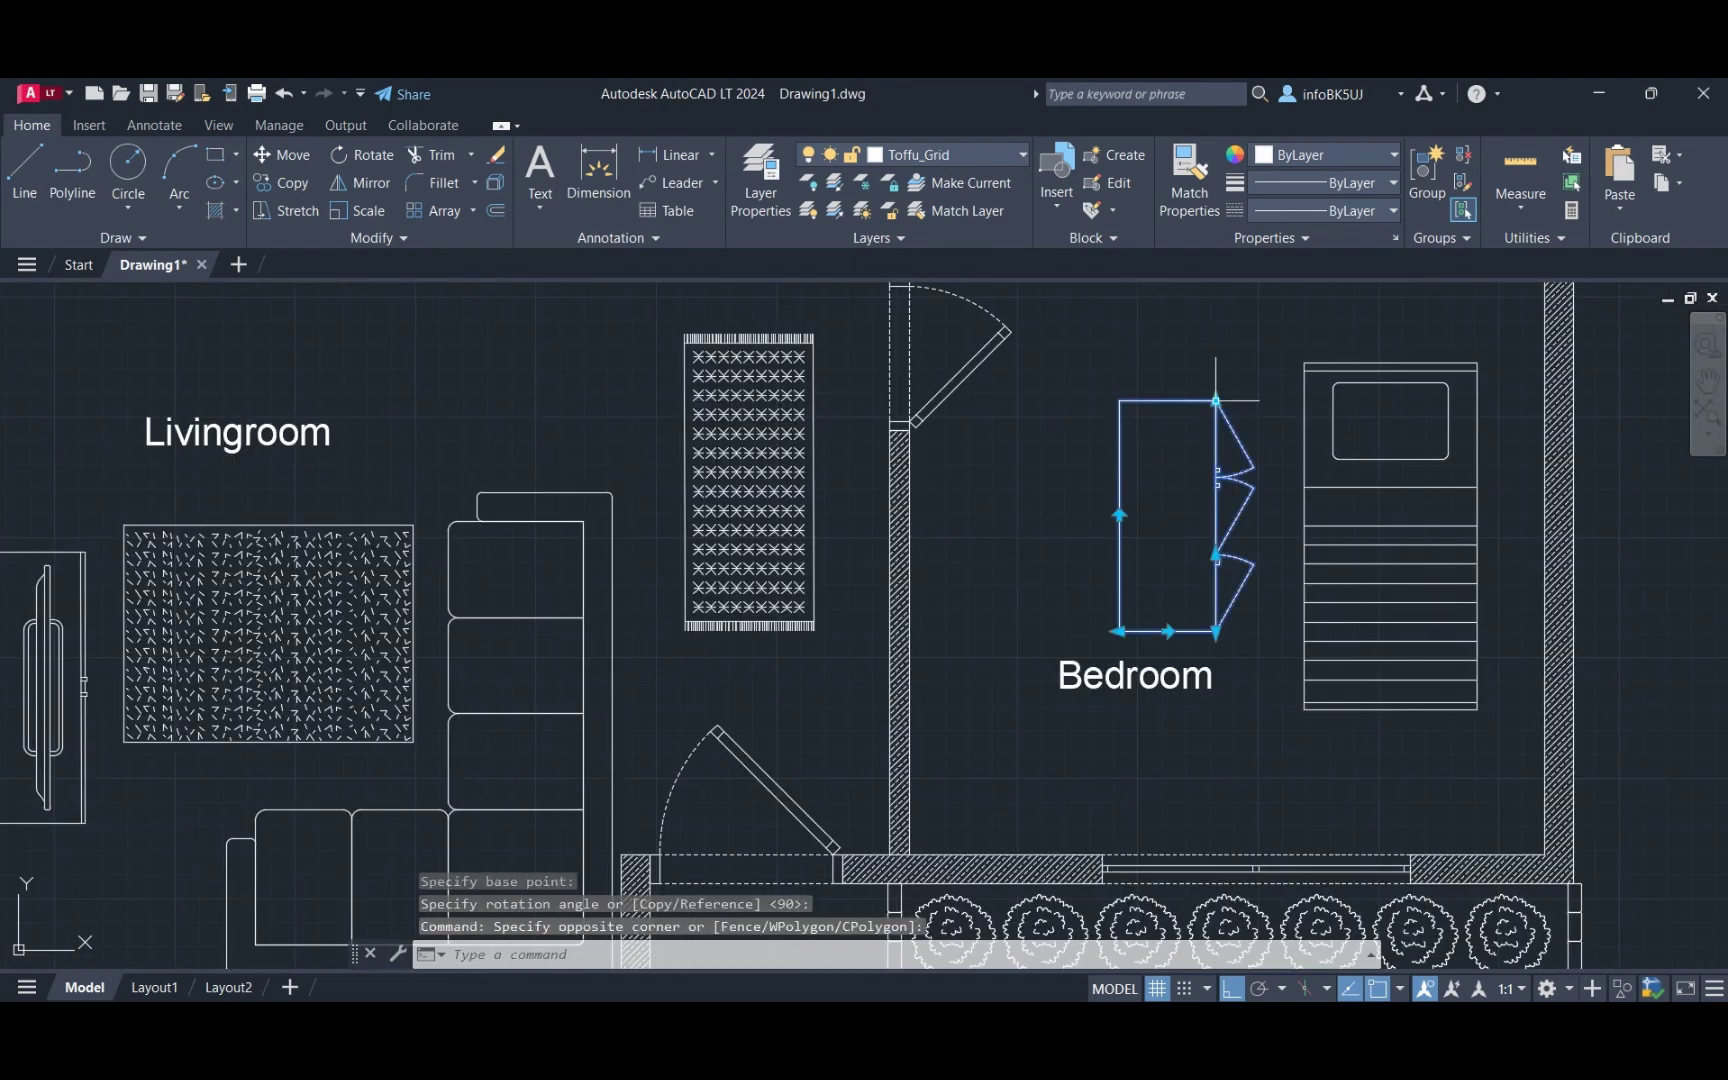
Rotate the bed against the bedroom's right wall and lower the Bedroom label.
scroll(1145, 539, down, 2)
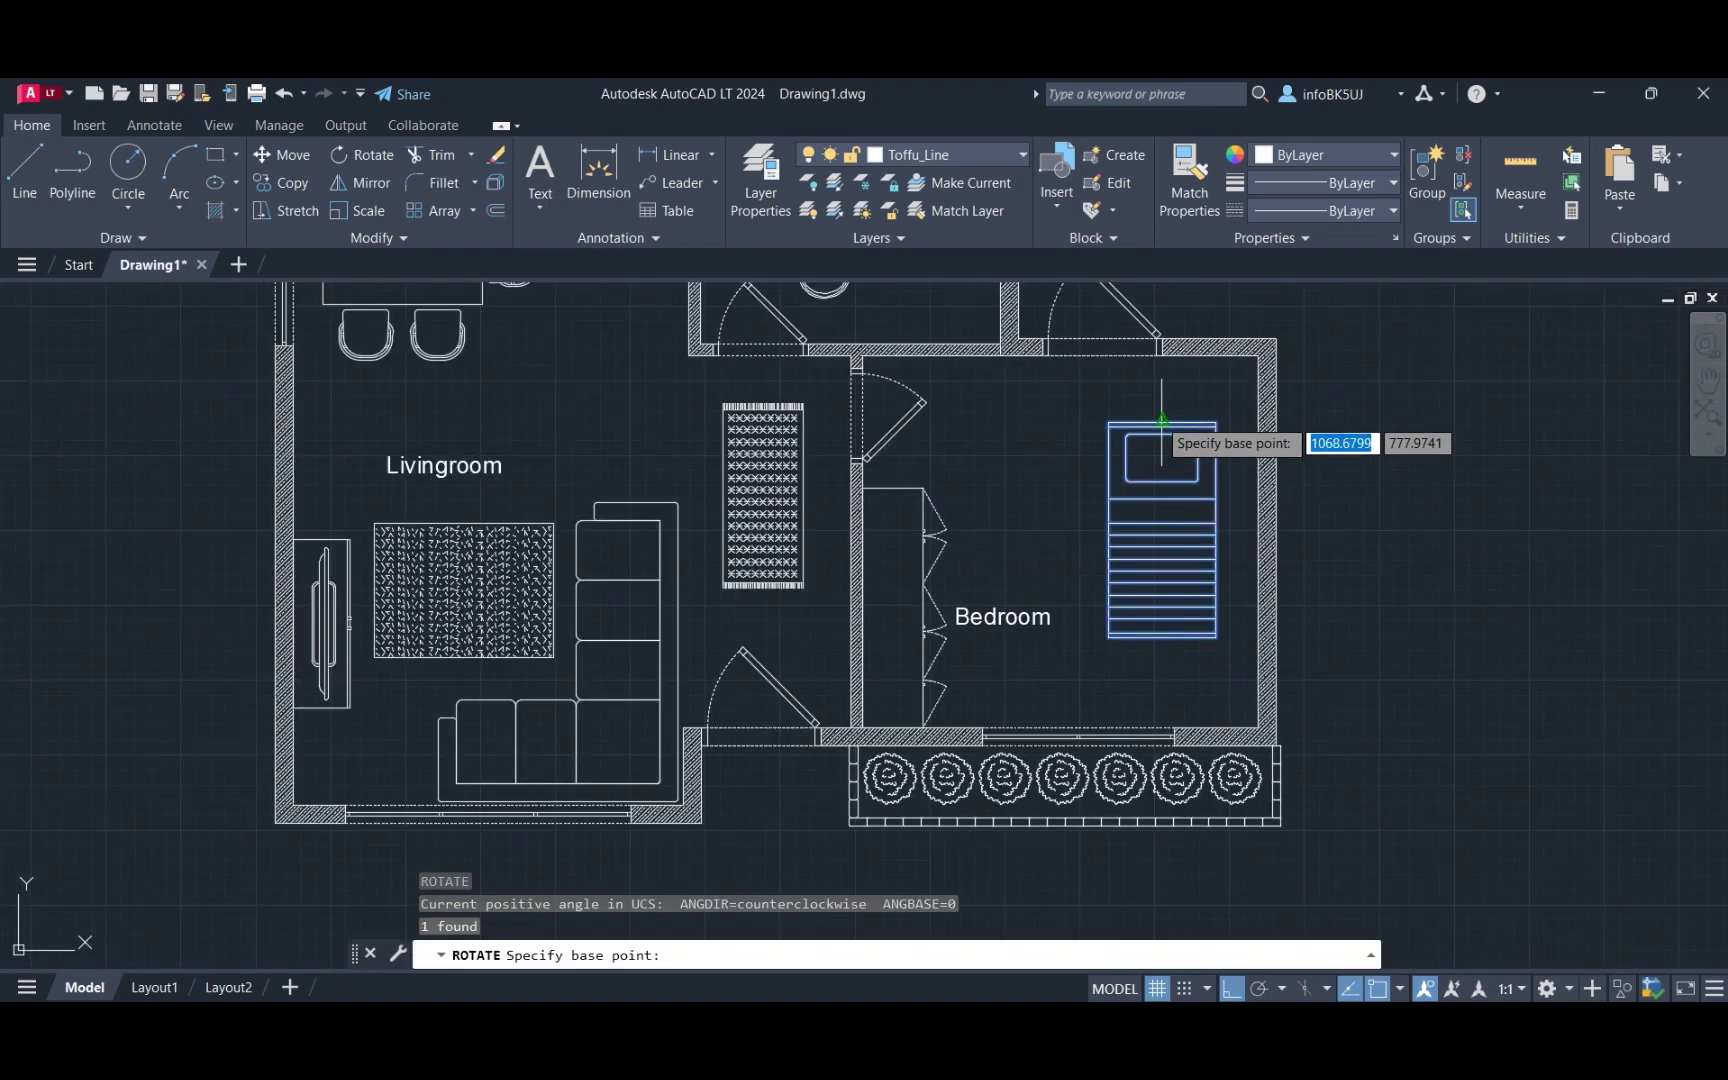
click(1155, 425)
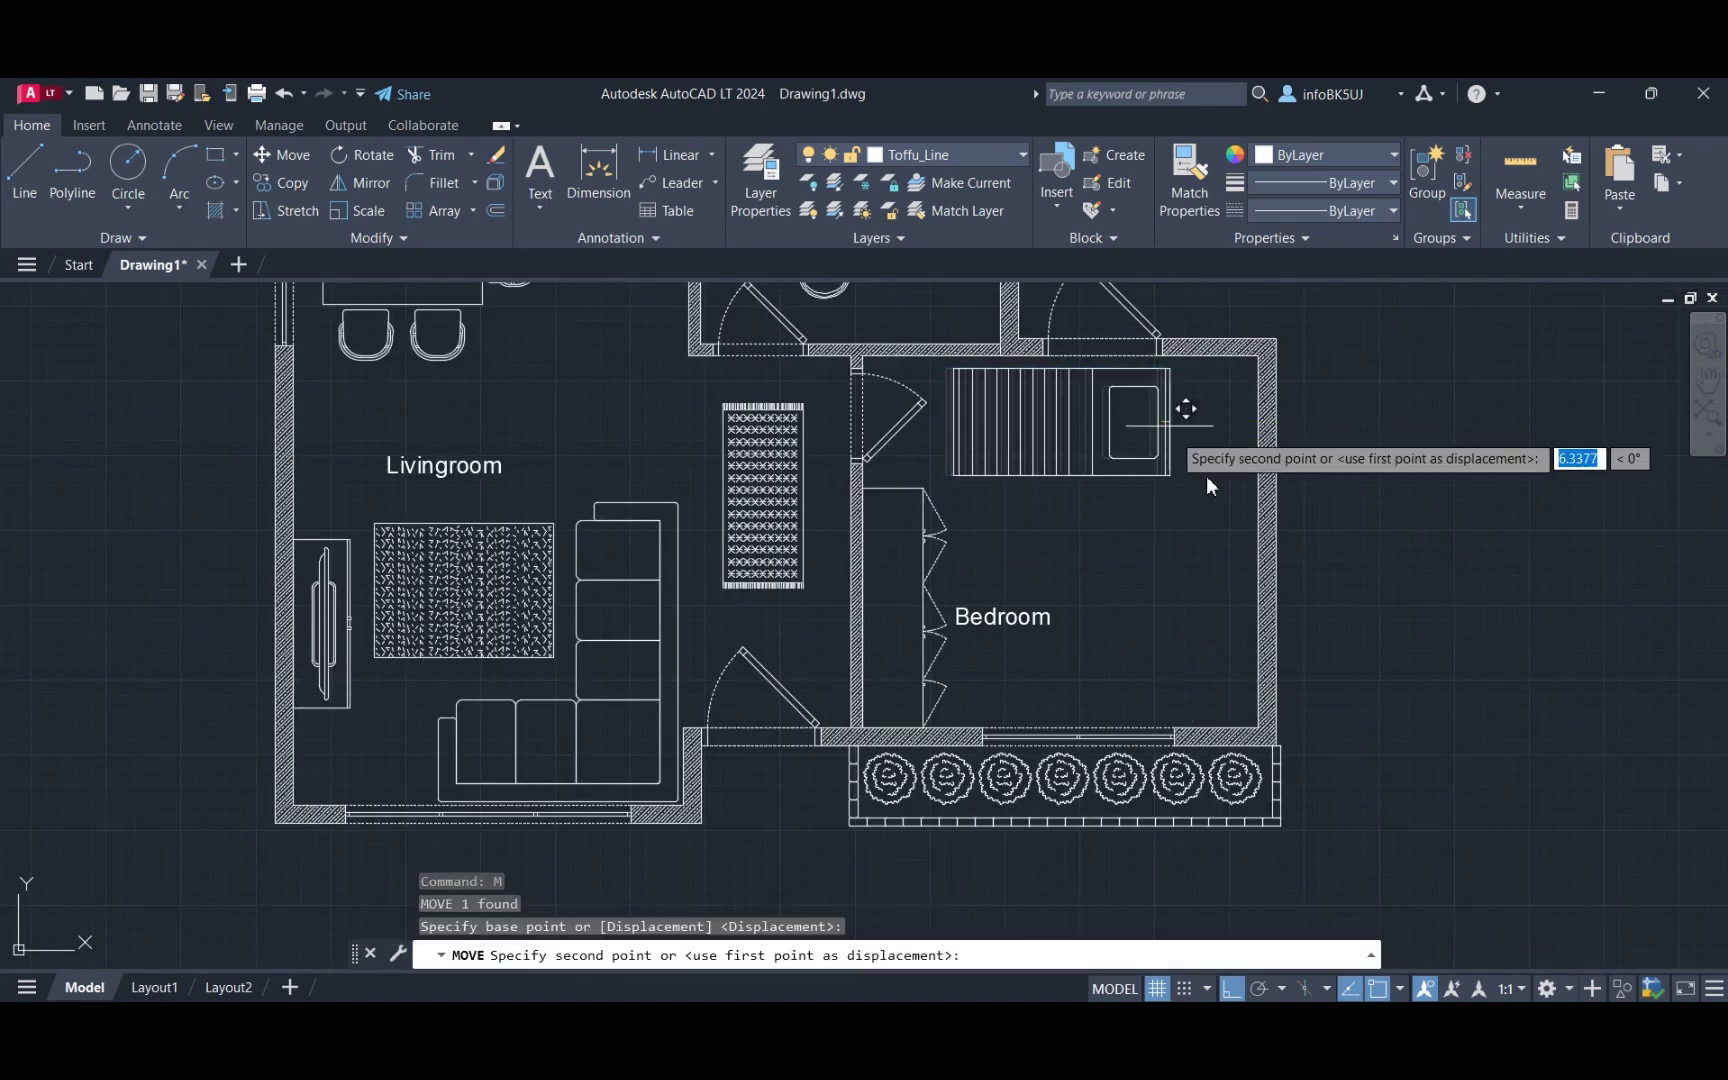
click(1255, 600)
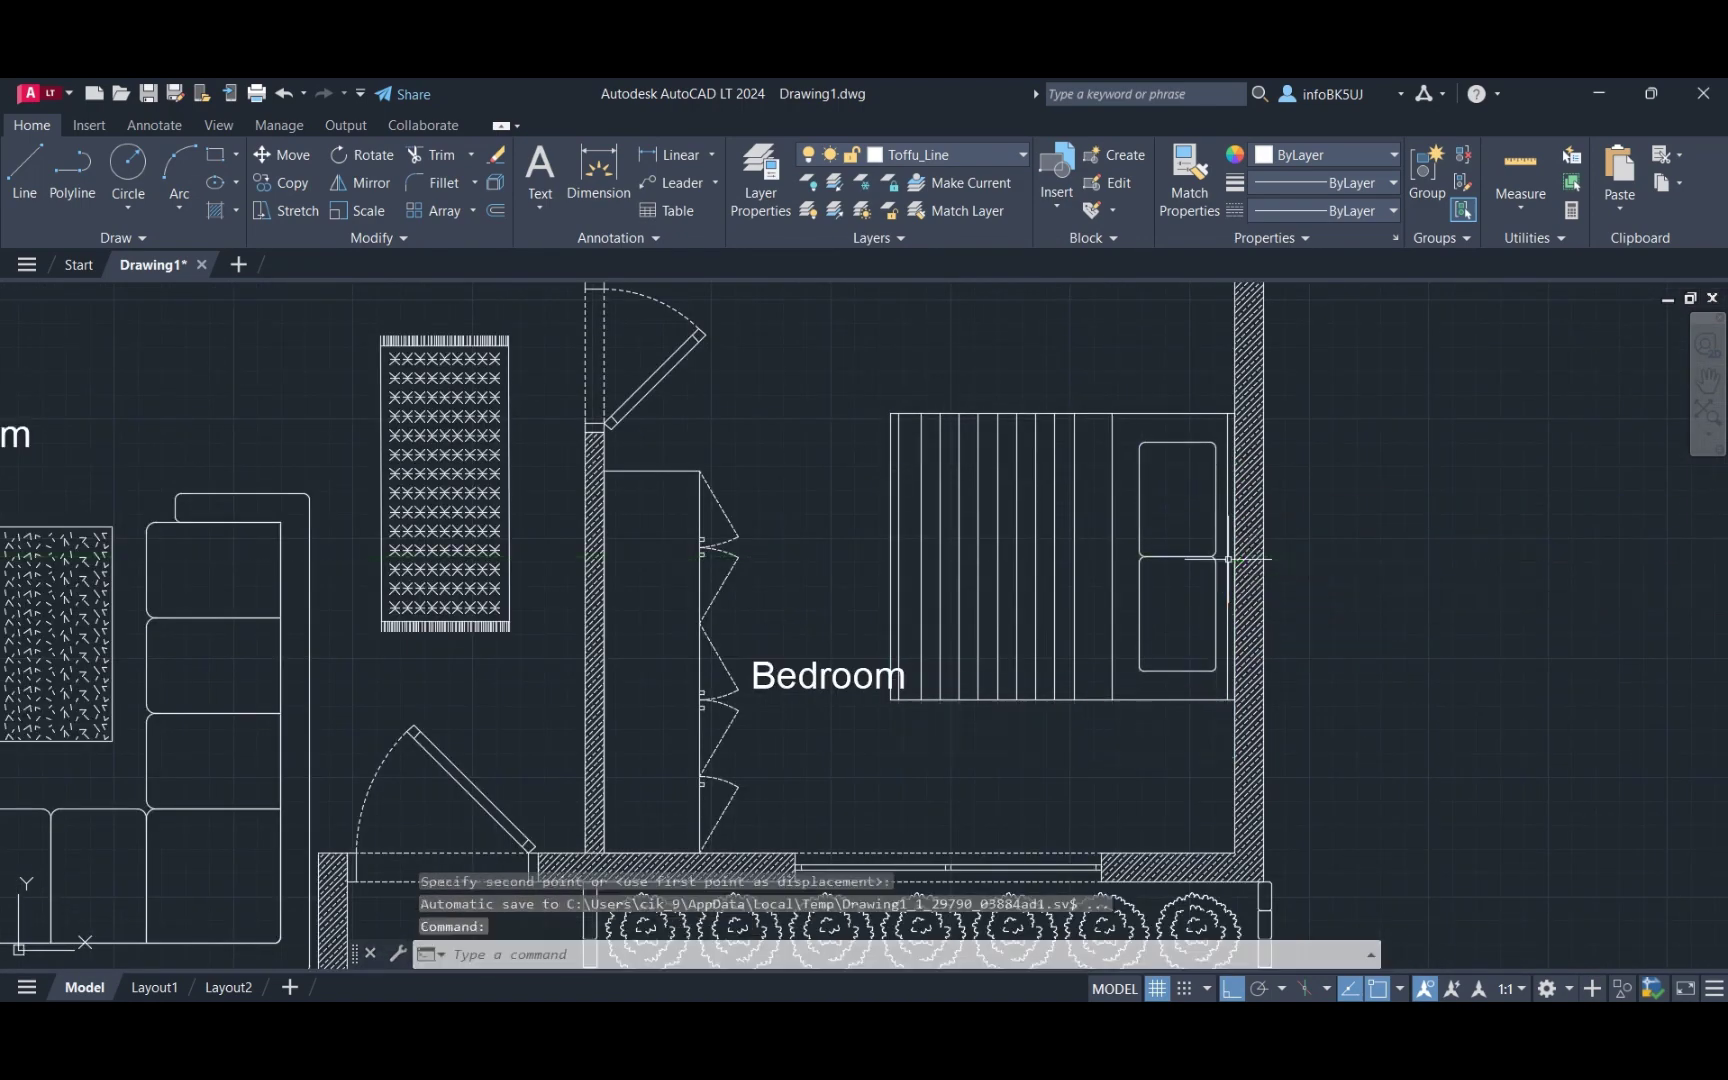
click(952, 608)
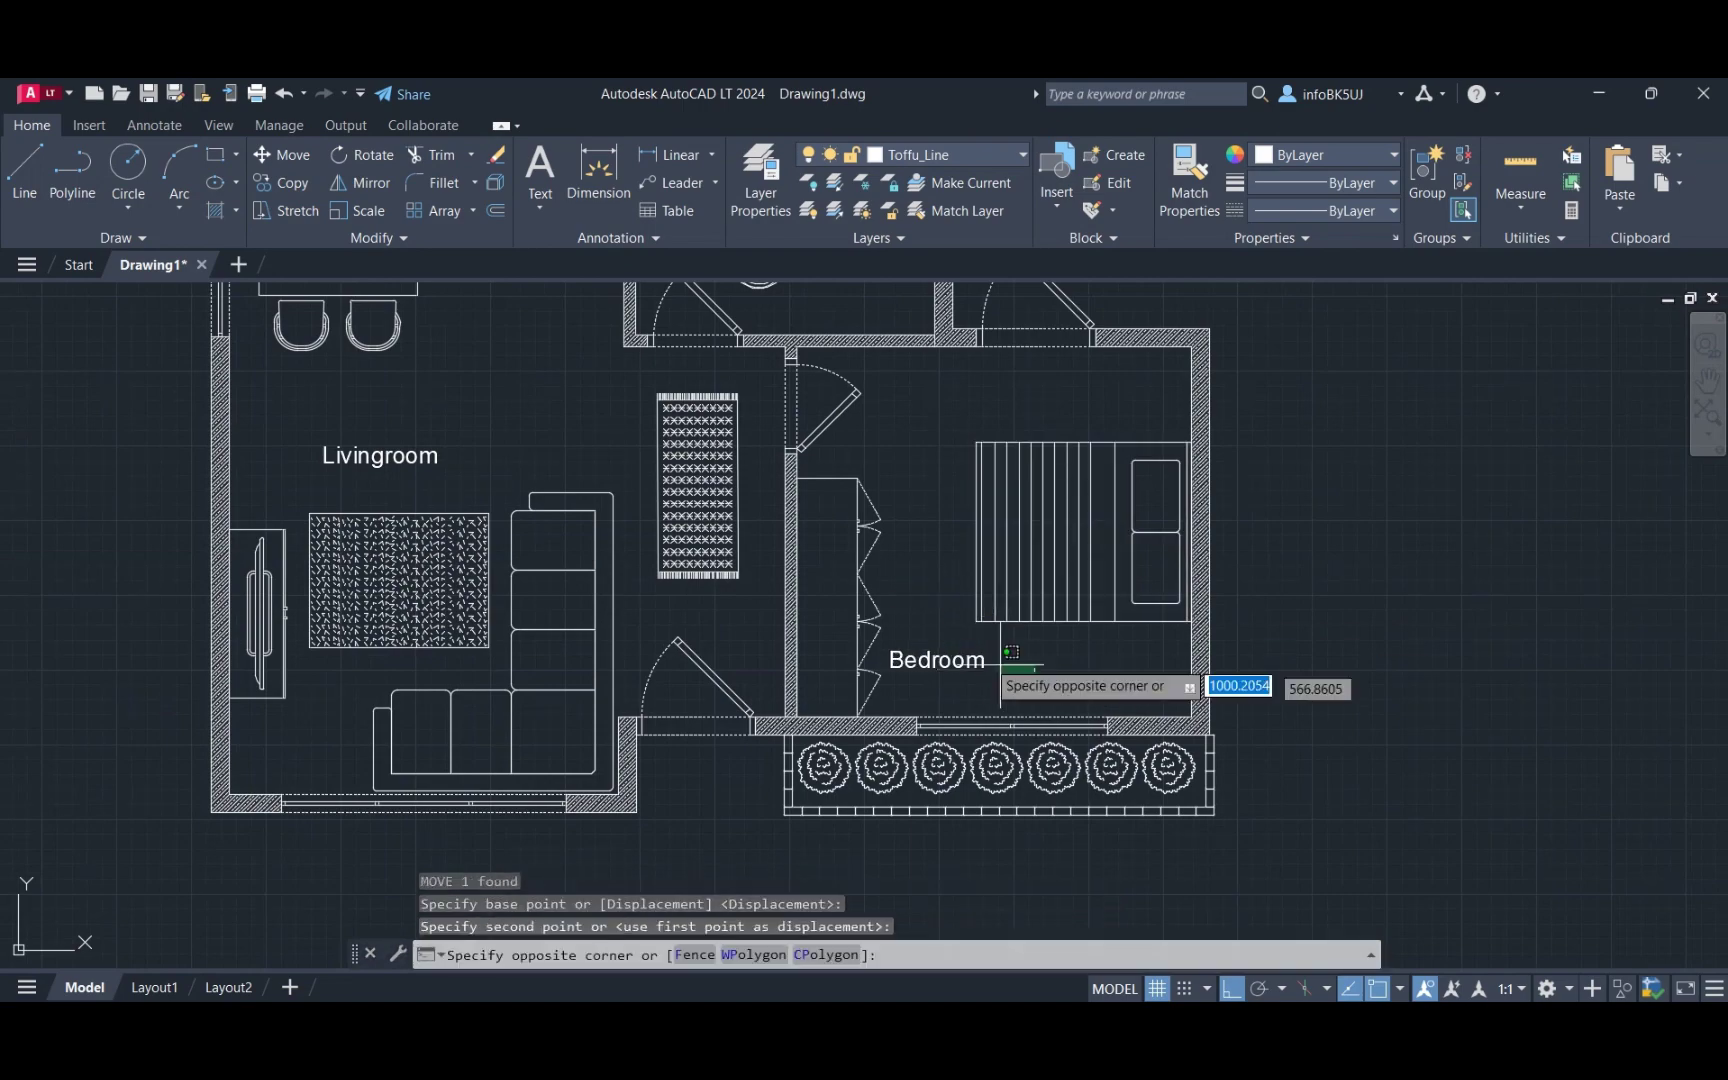
click(985, 665)
scroll(985, 665, down, 3)
Move the toilet against the bathroom wall.
click(1001, 479)
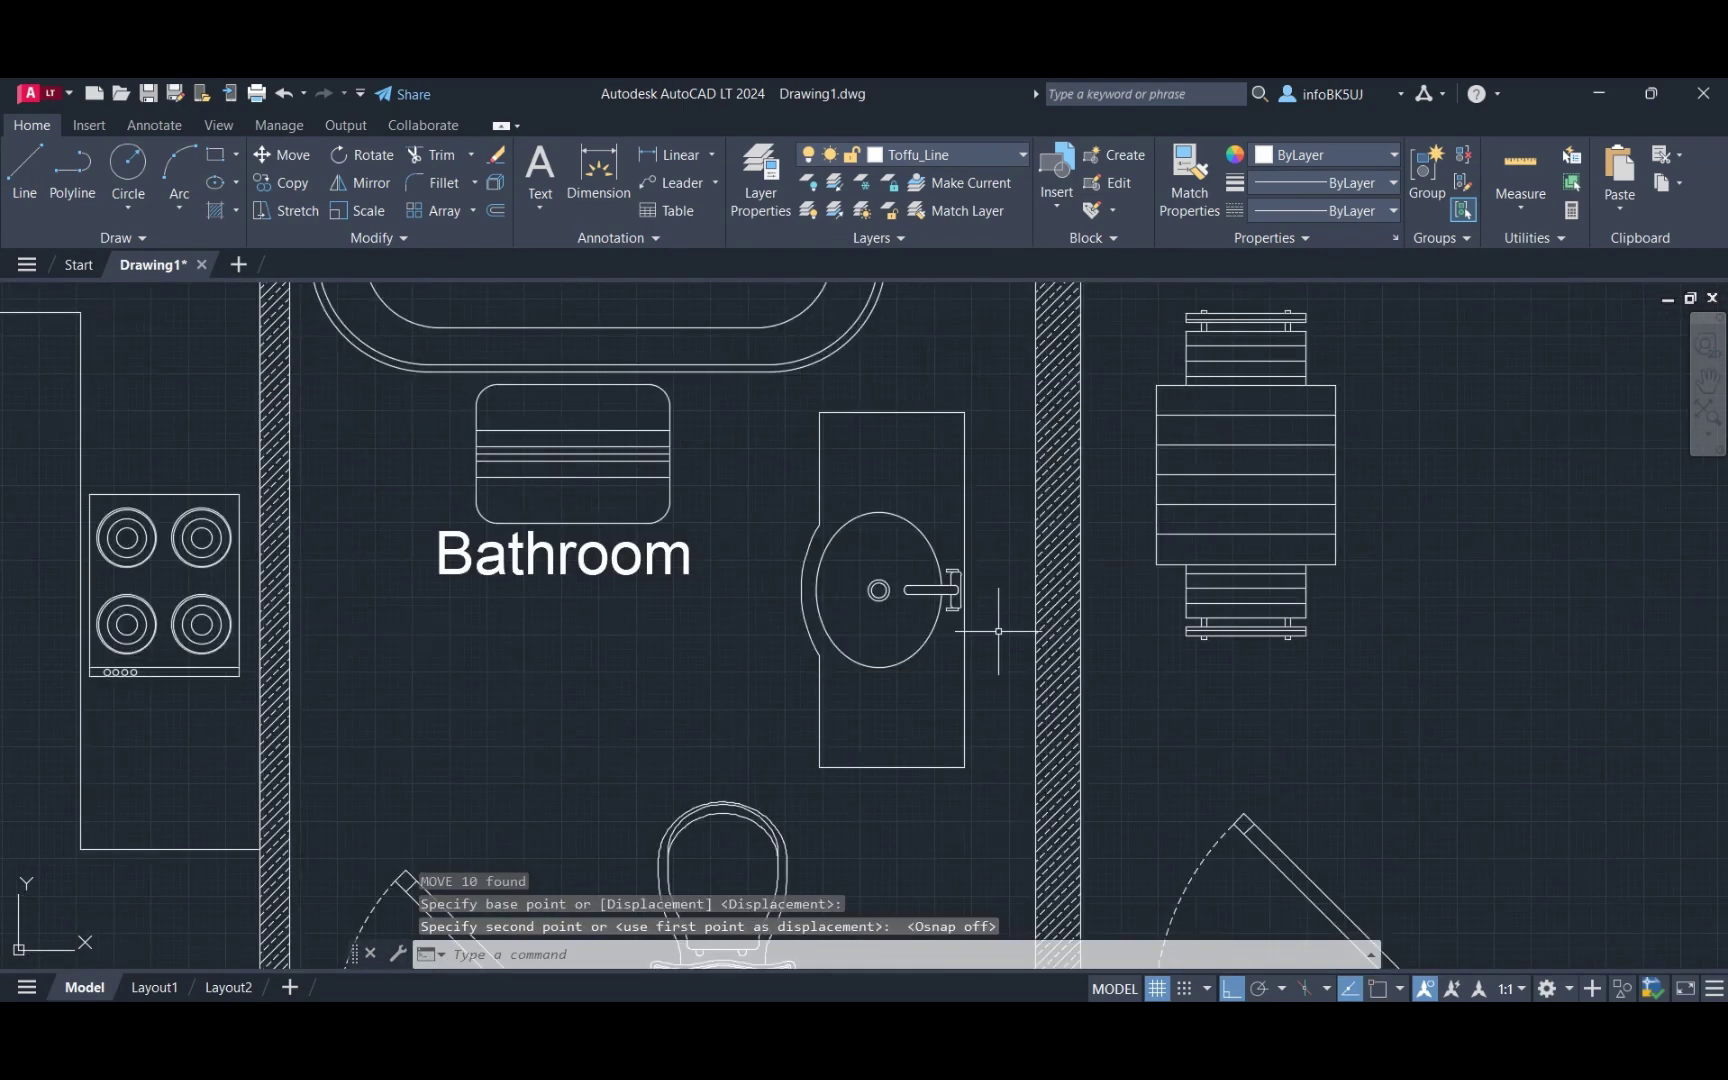
click(965, 596)
text(m)
key(Return)
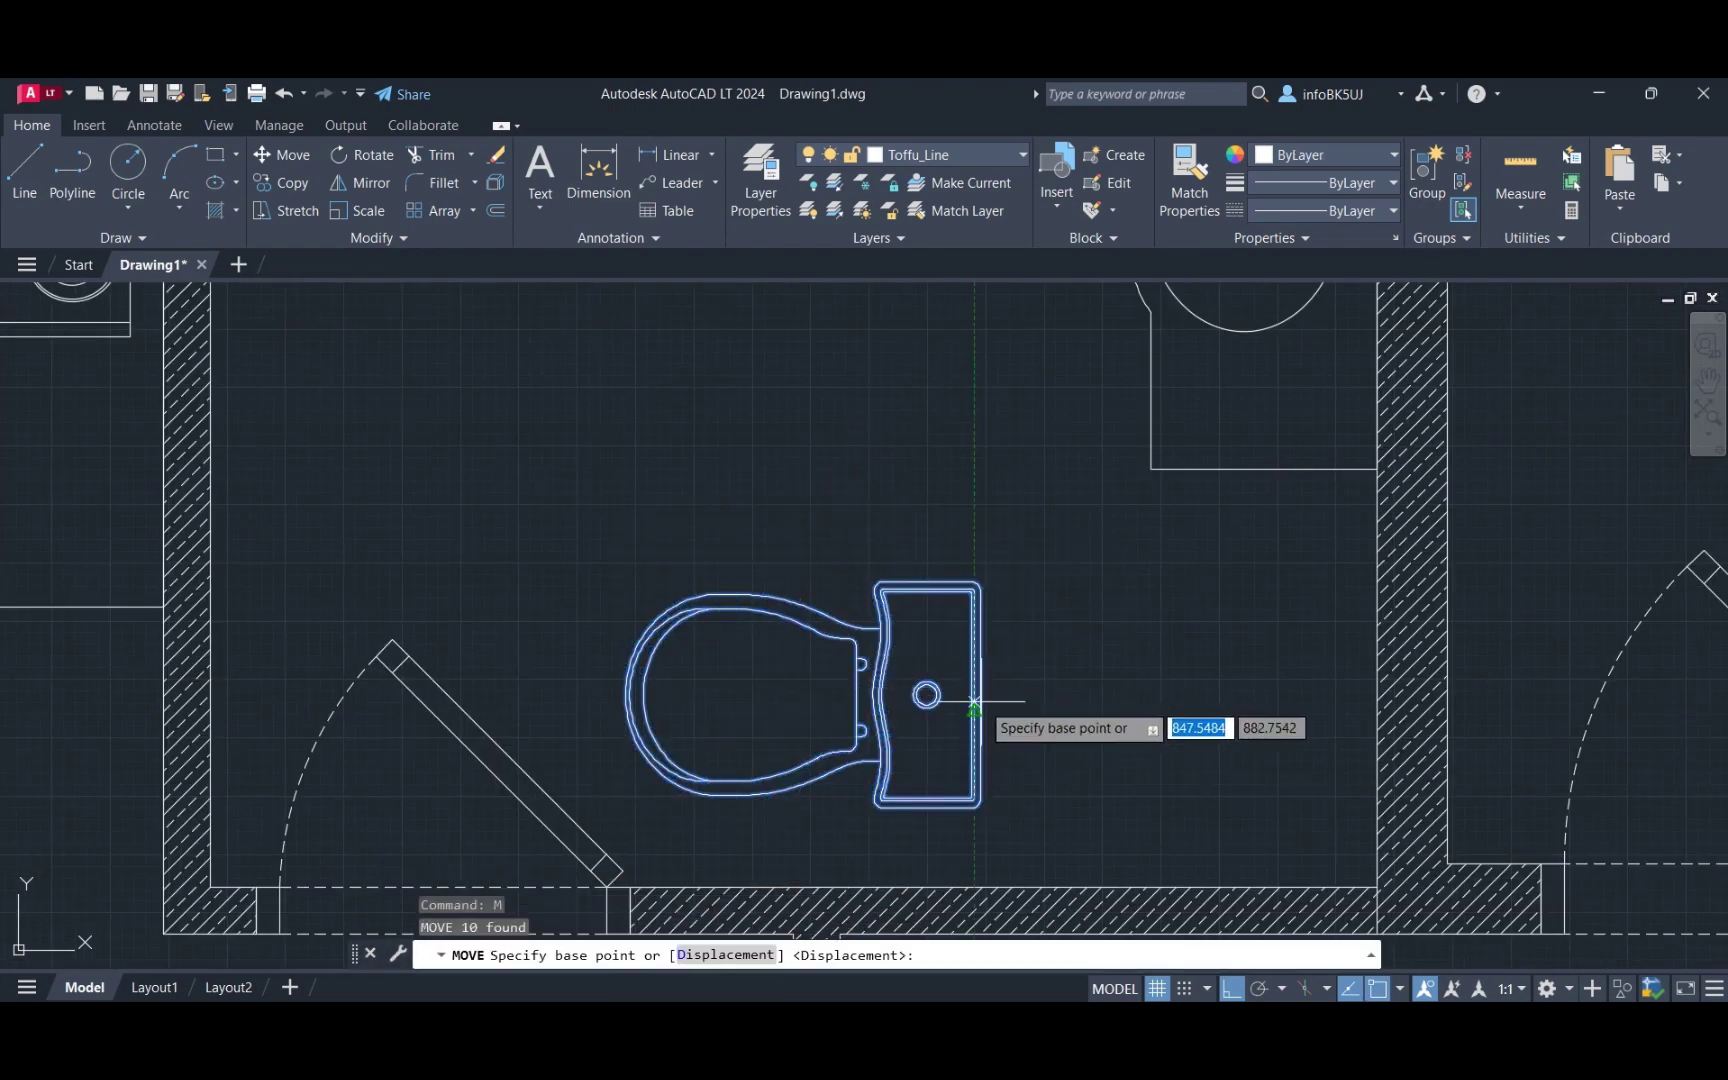
scroll(891, 677, up, 3)
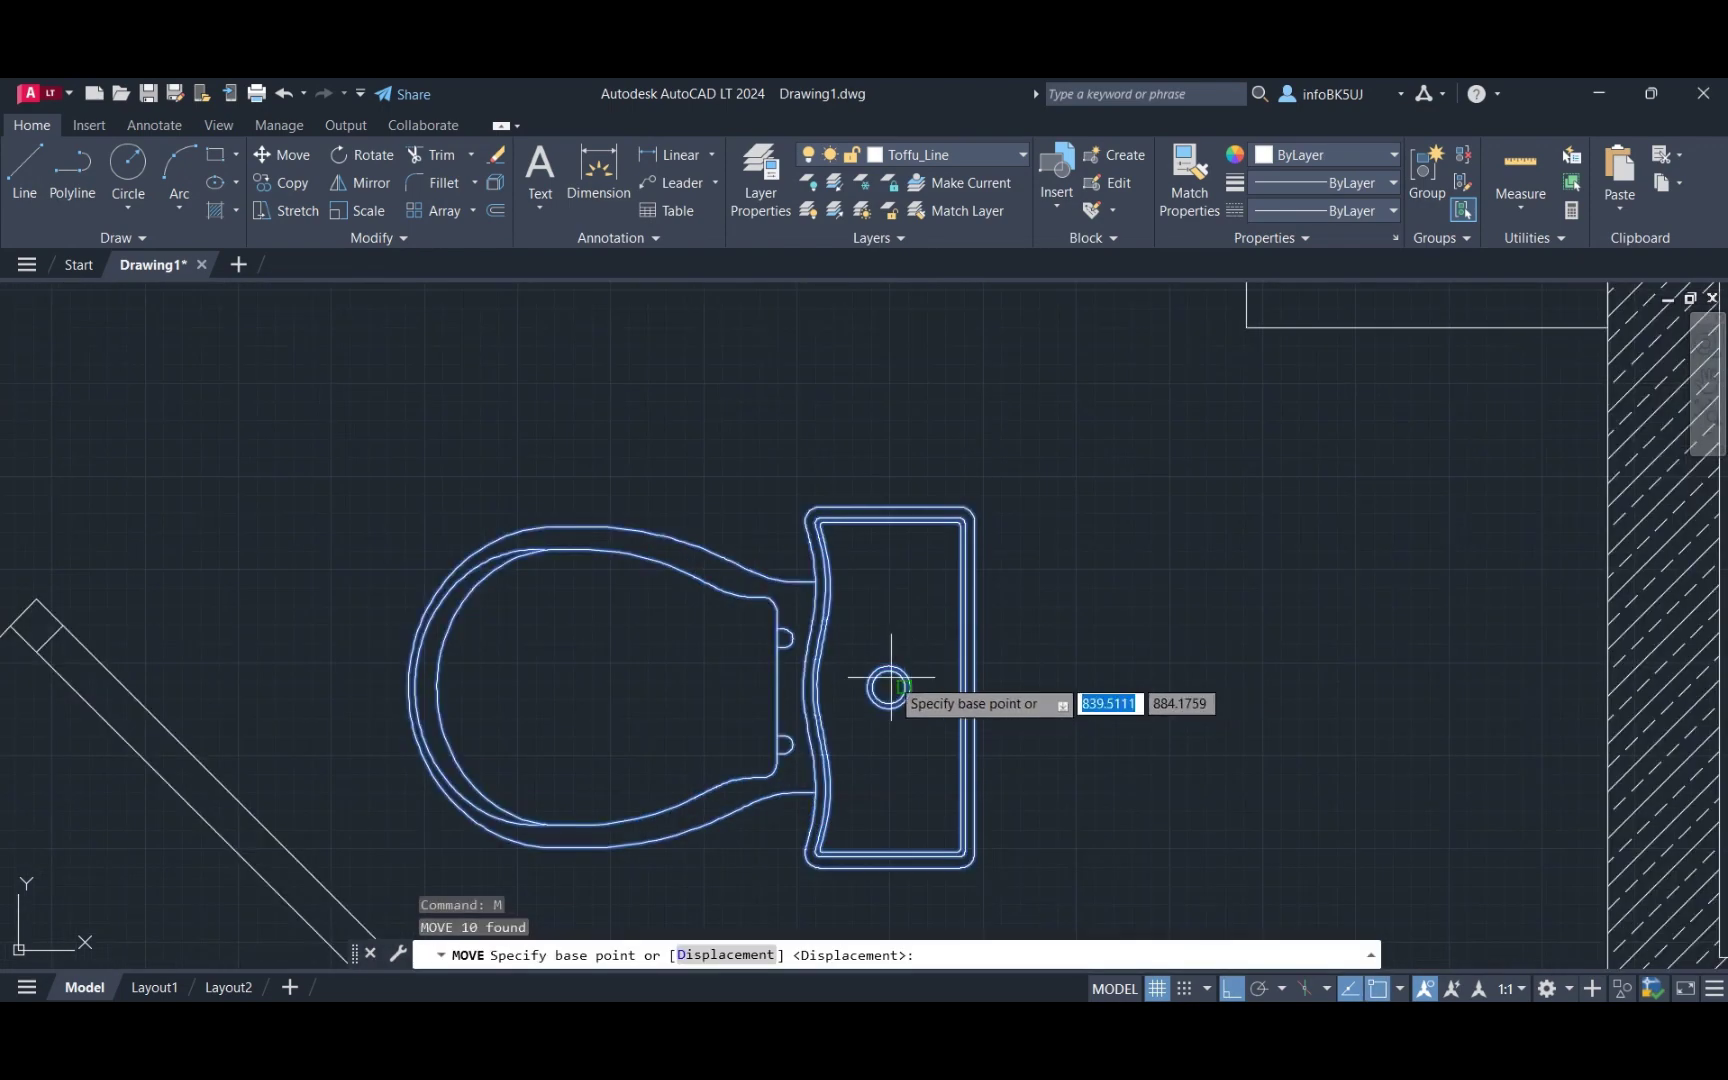
click(889, 685)
scroll(1000, 660, down, 3)
click(1091, 627)
scroll(1091, 627, down, 2)
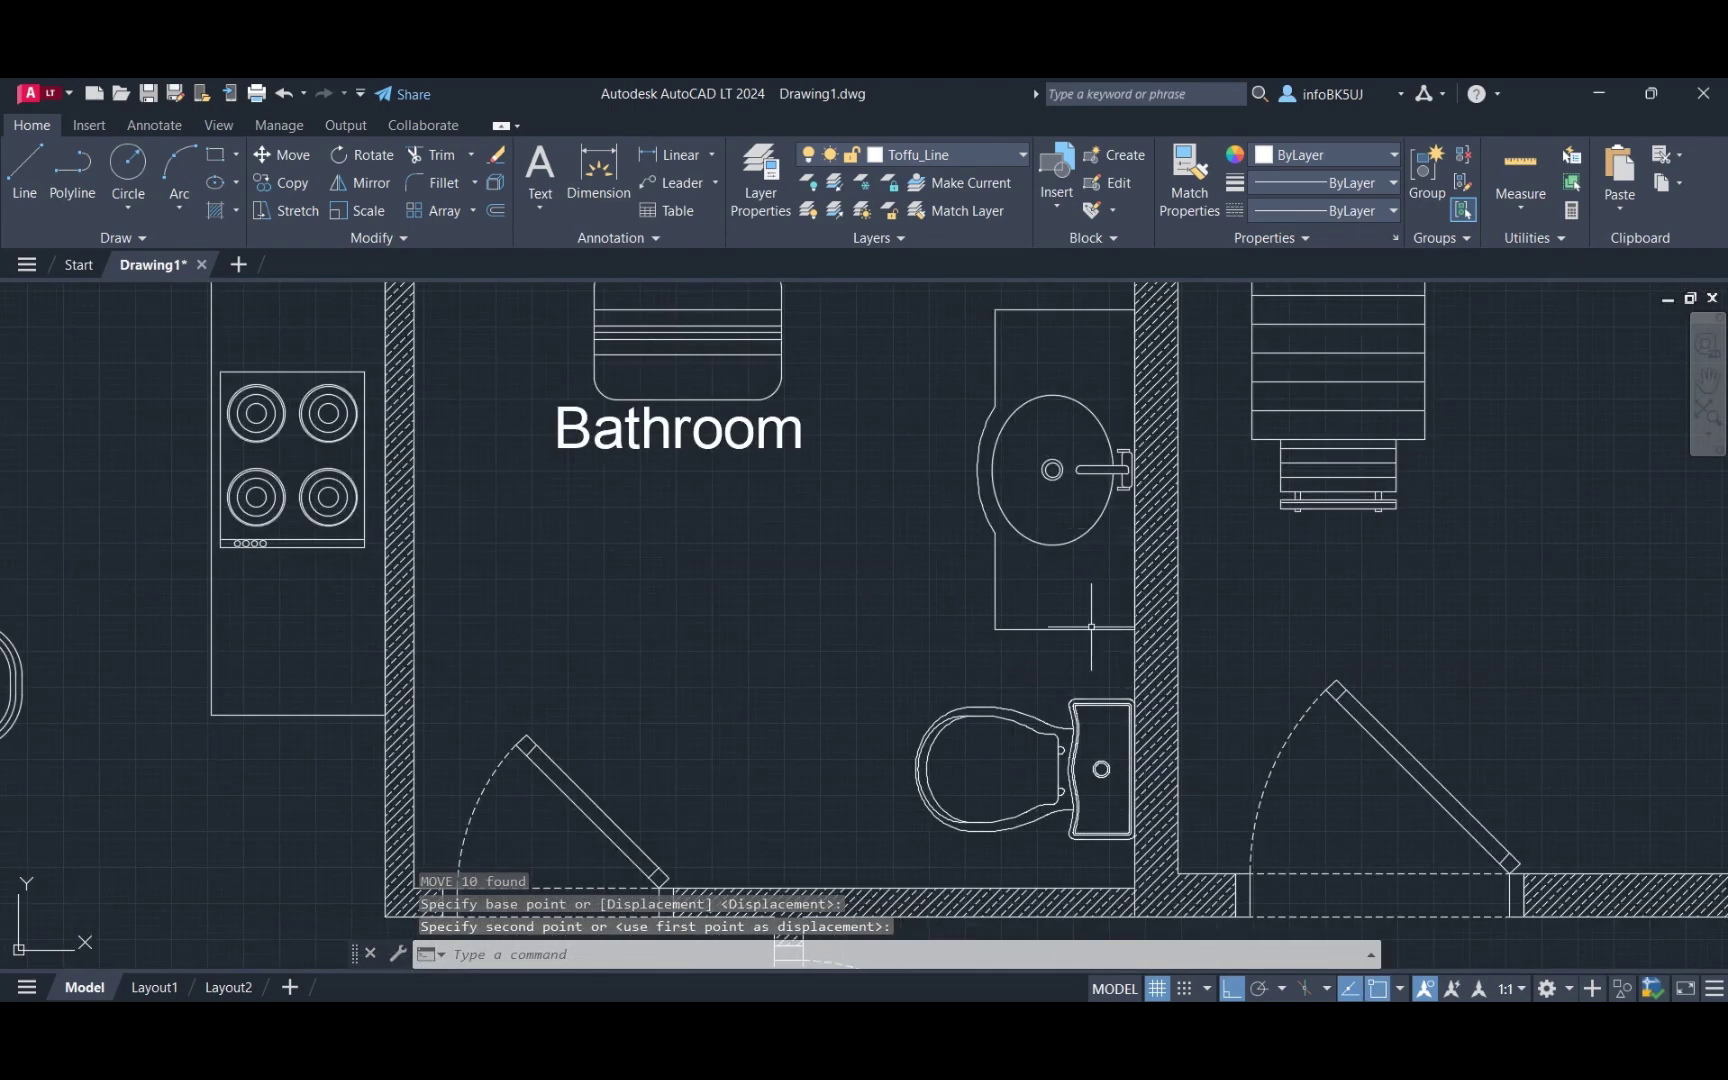
Stretch the bathroom sink to a length of 110.
middle_drag(1091, 627, 1071, 719)
drag(935, 380, 1125, 735)
click(1111, 401)
text(110)
key(Return)
click(1111, 401)
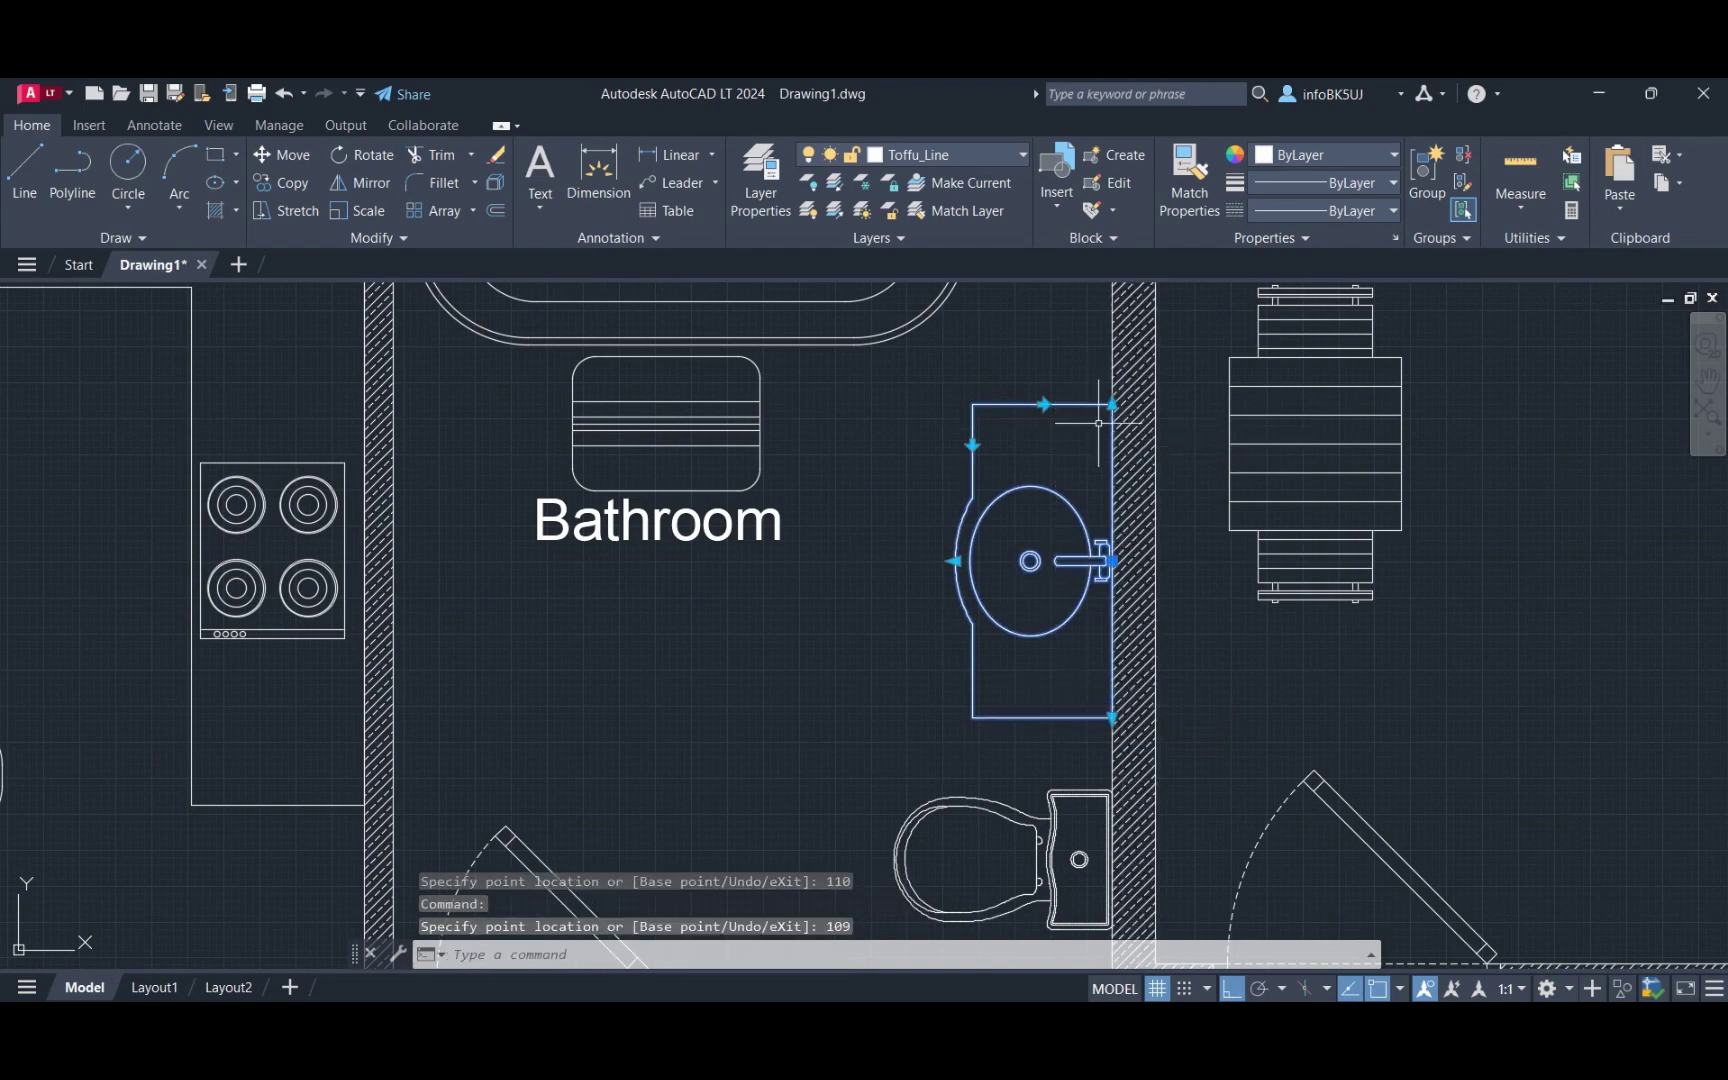
text(m)
key(Return)
key(Escape)
Move the Bathroom label lower in the room, then undo the last change.
middle_drag(724, 589, 857, 617)
click(860, 555)
text(m)
key(Return)
click(872, 637)
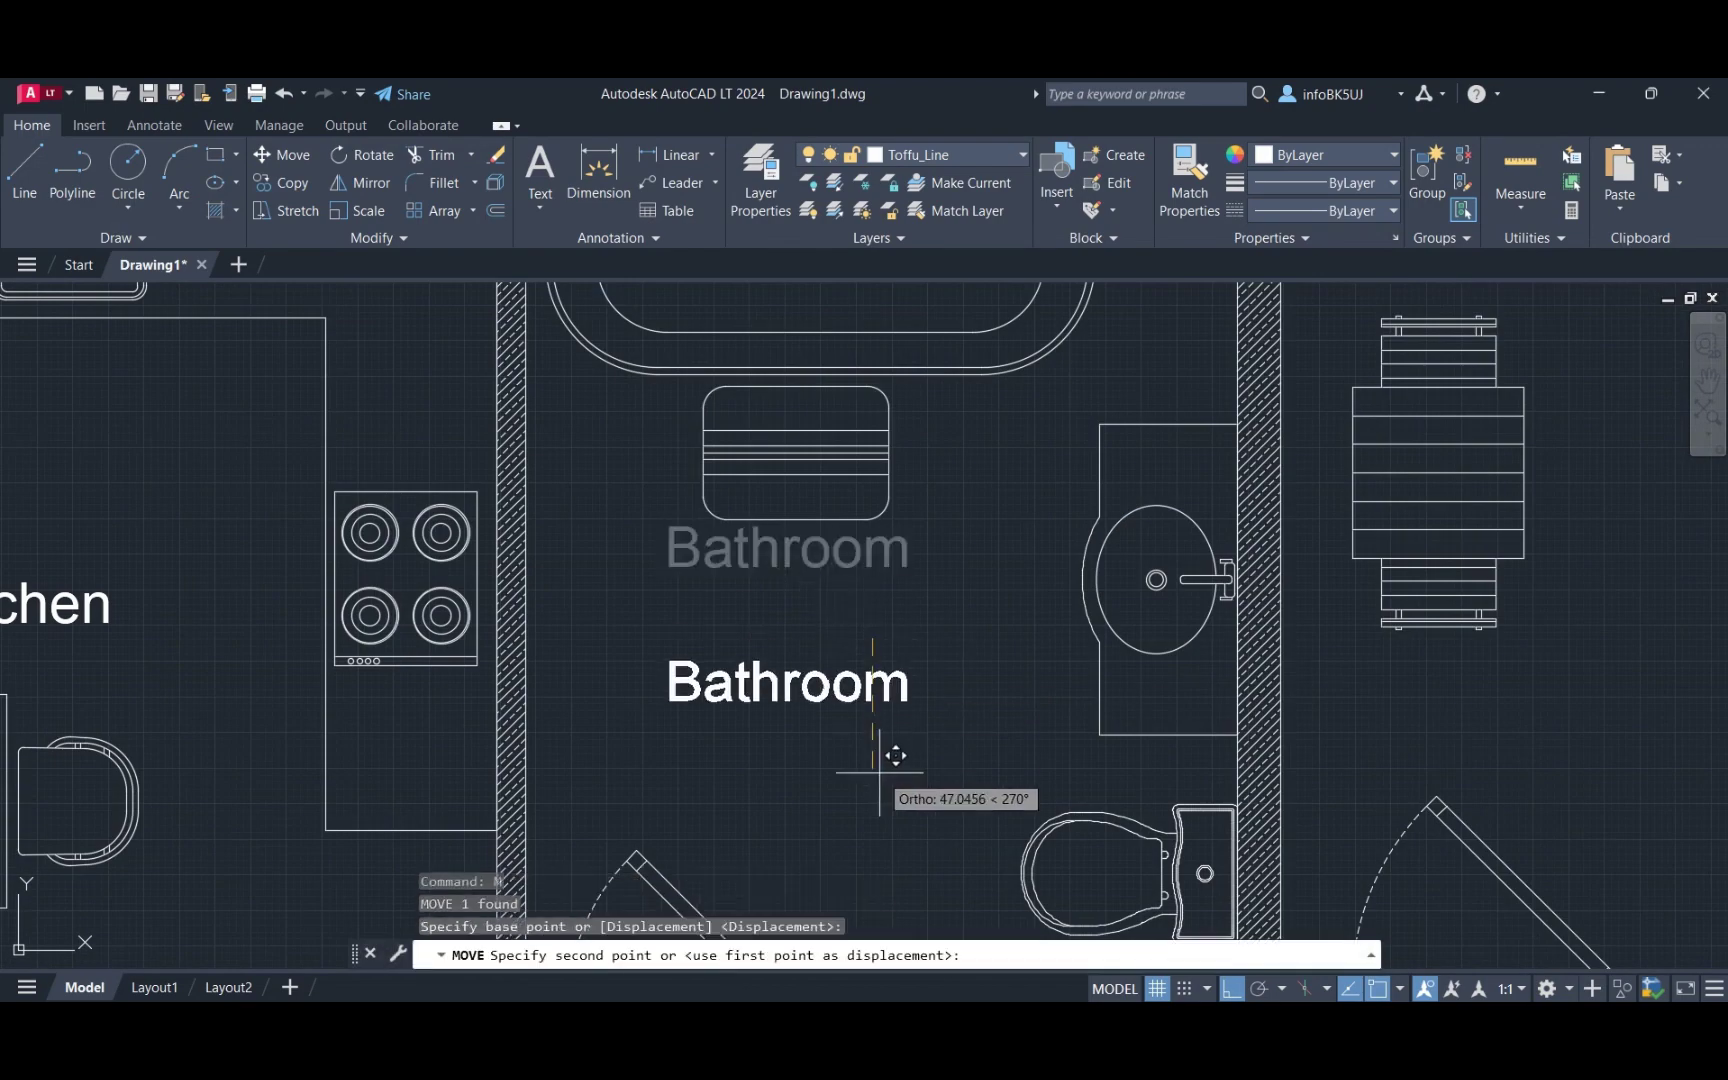
click(895, 755)
scroll(887, 328, up, 3)
key(ctrl+z)
scroll(941, 432, down, 2)
Extend the patio plant row and stretch the vertical plant column to nine plants.
click(990, 438)
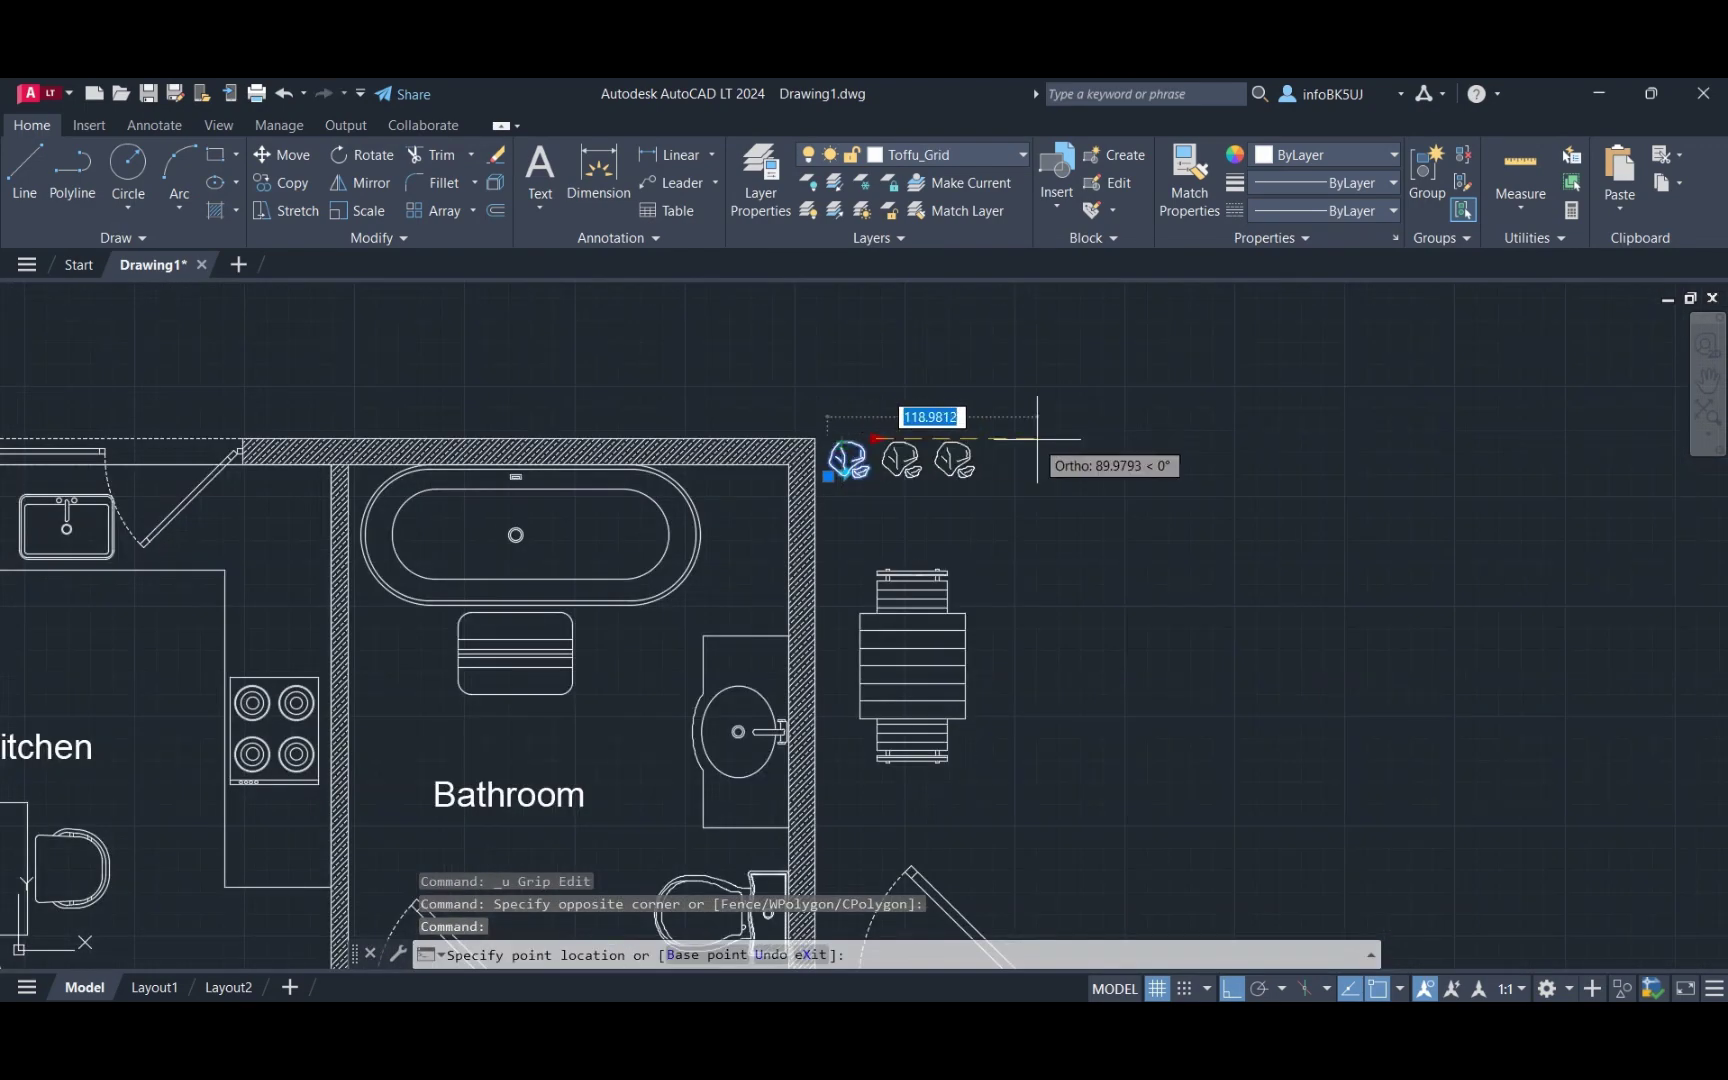
scroll(1037, 438, down, 2)
click(1111, 609)
click(1273, 521)
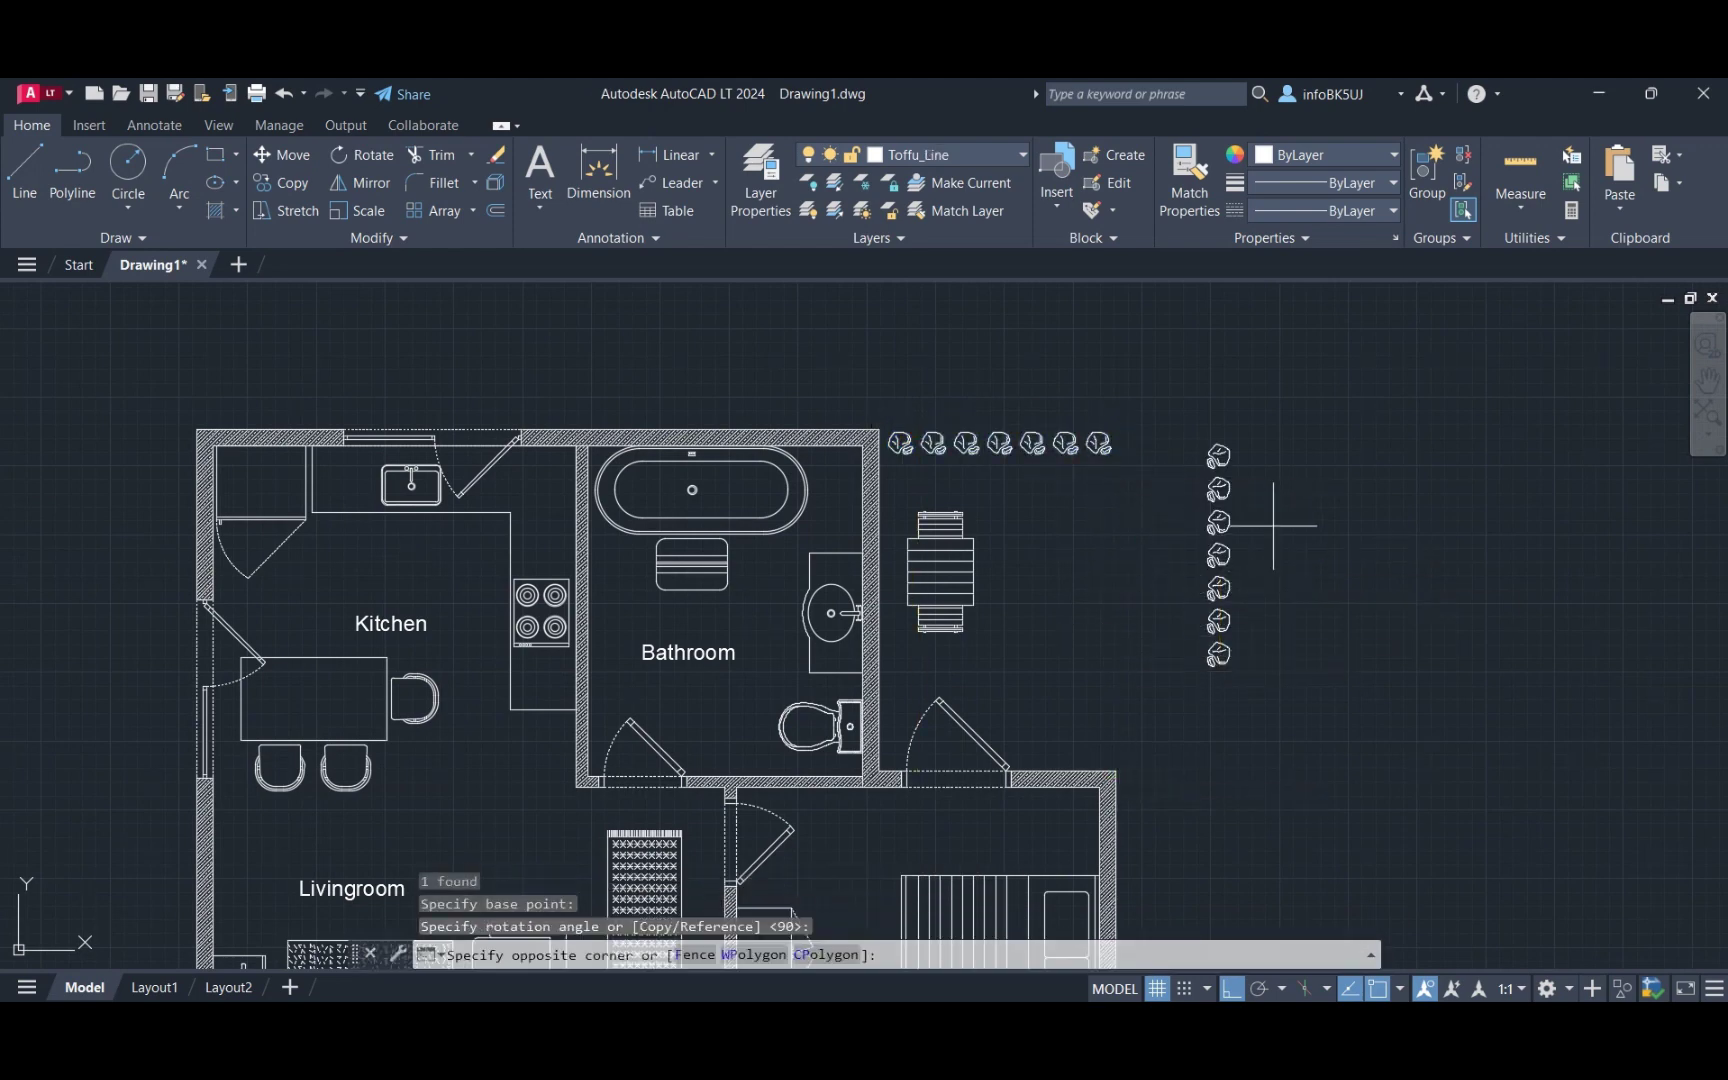
text(m)
key(Return)
click(1109, 570)
key(Return)
click(1111, 482)
key(Escape)
click(1109, 672)
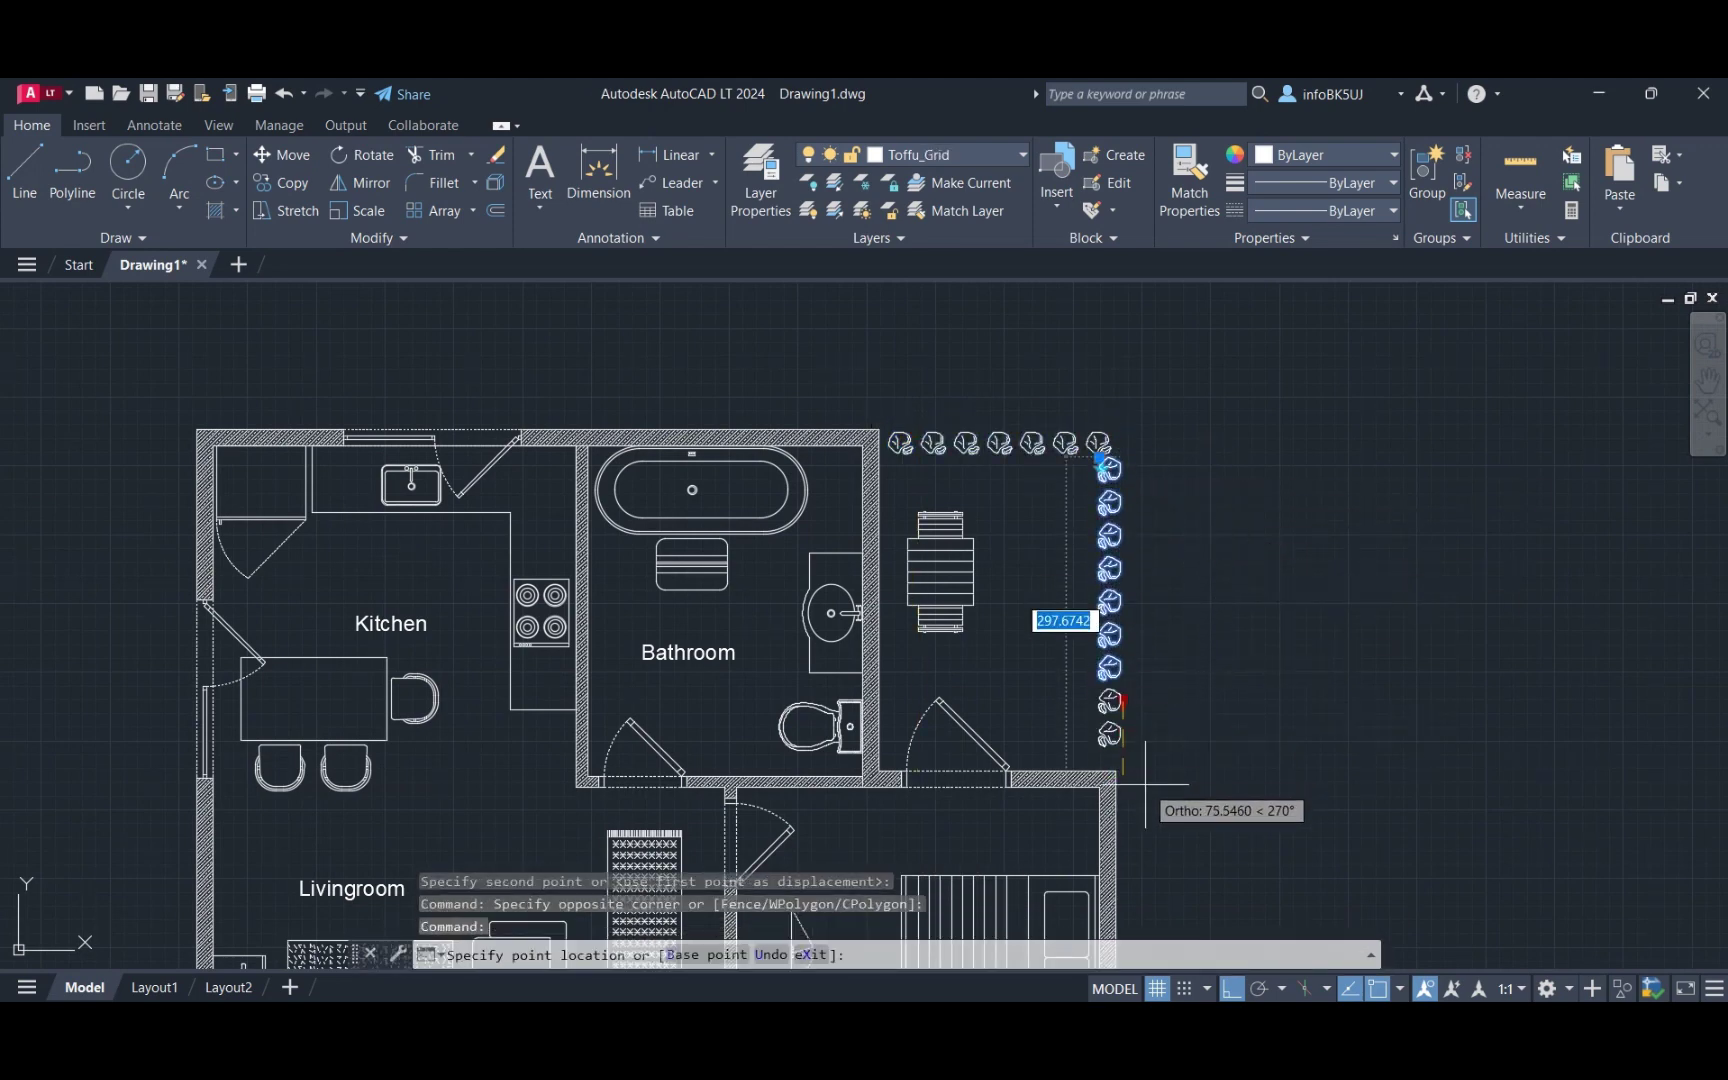
click(1118, 775)
key(Escape)
Stretch the outdoor table-and-chairs array to a second table.
scroll(965, 578, up, 2)
click(969, 581)
click(975, 567)
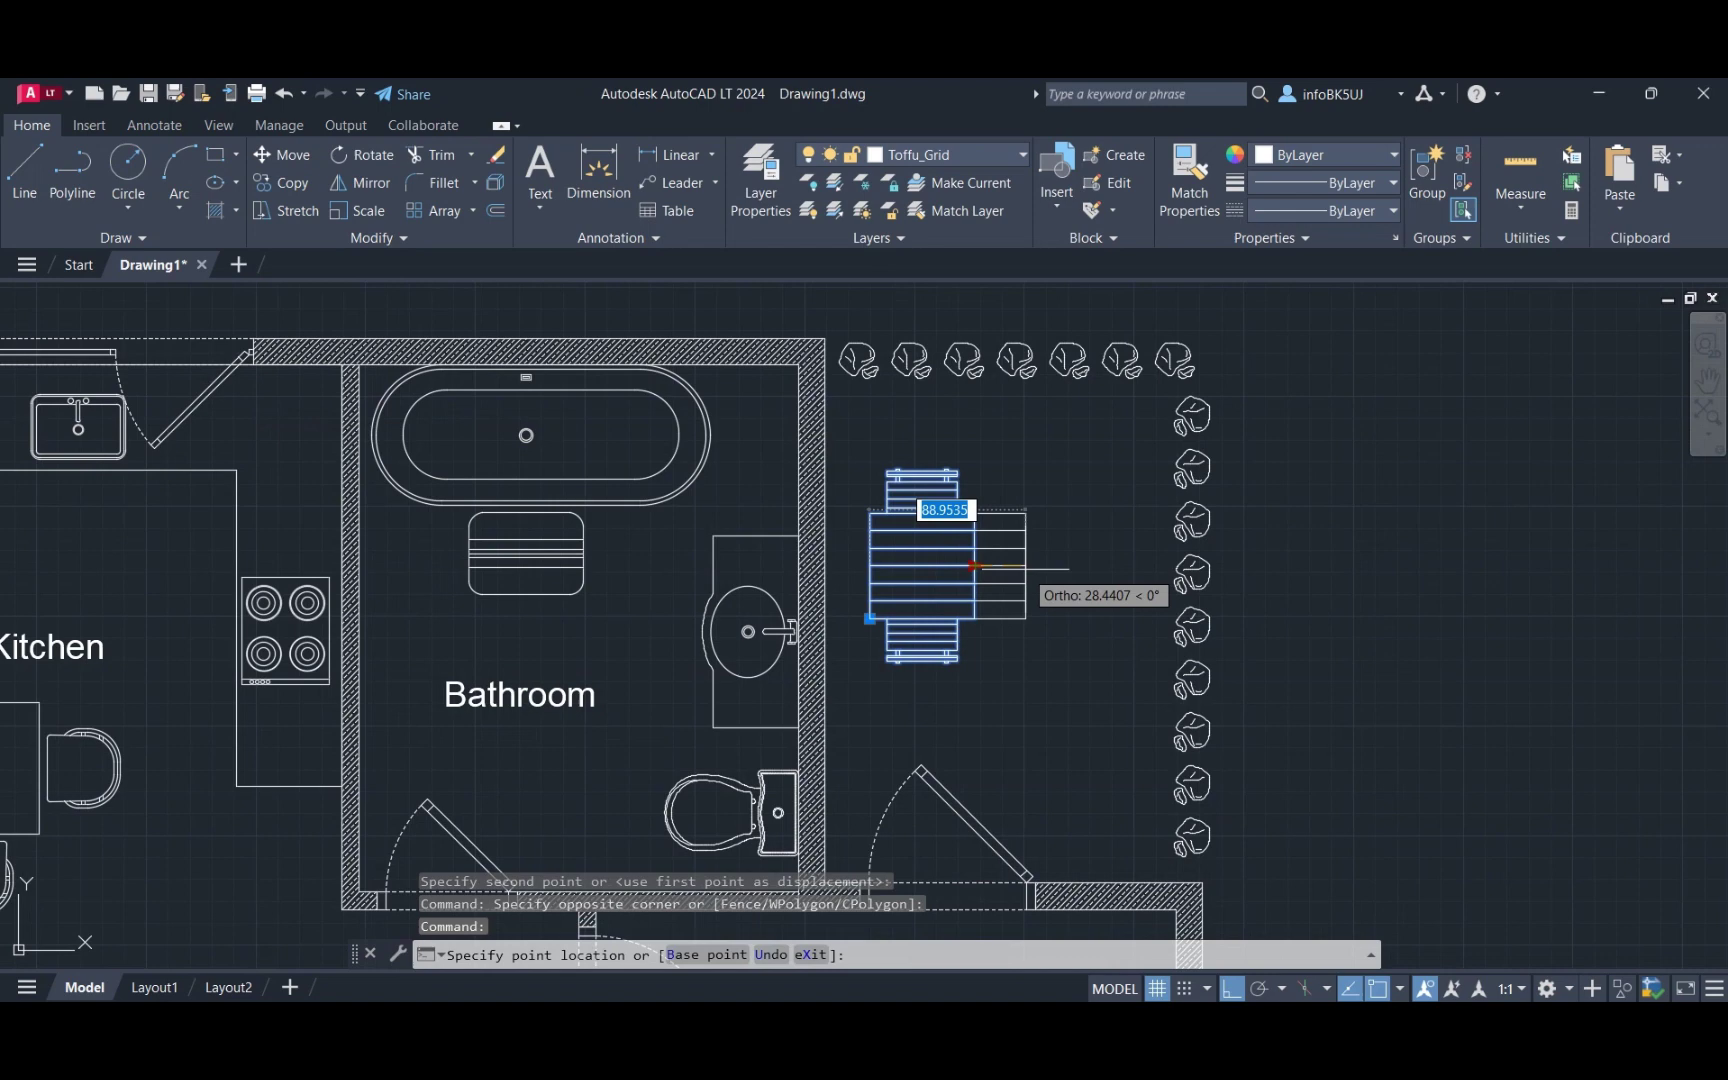
click(1075, 603)
key(Escape)
scroll(1104, 591, down, 2)
scroll(1104, 591, down, 2)
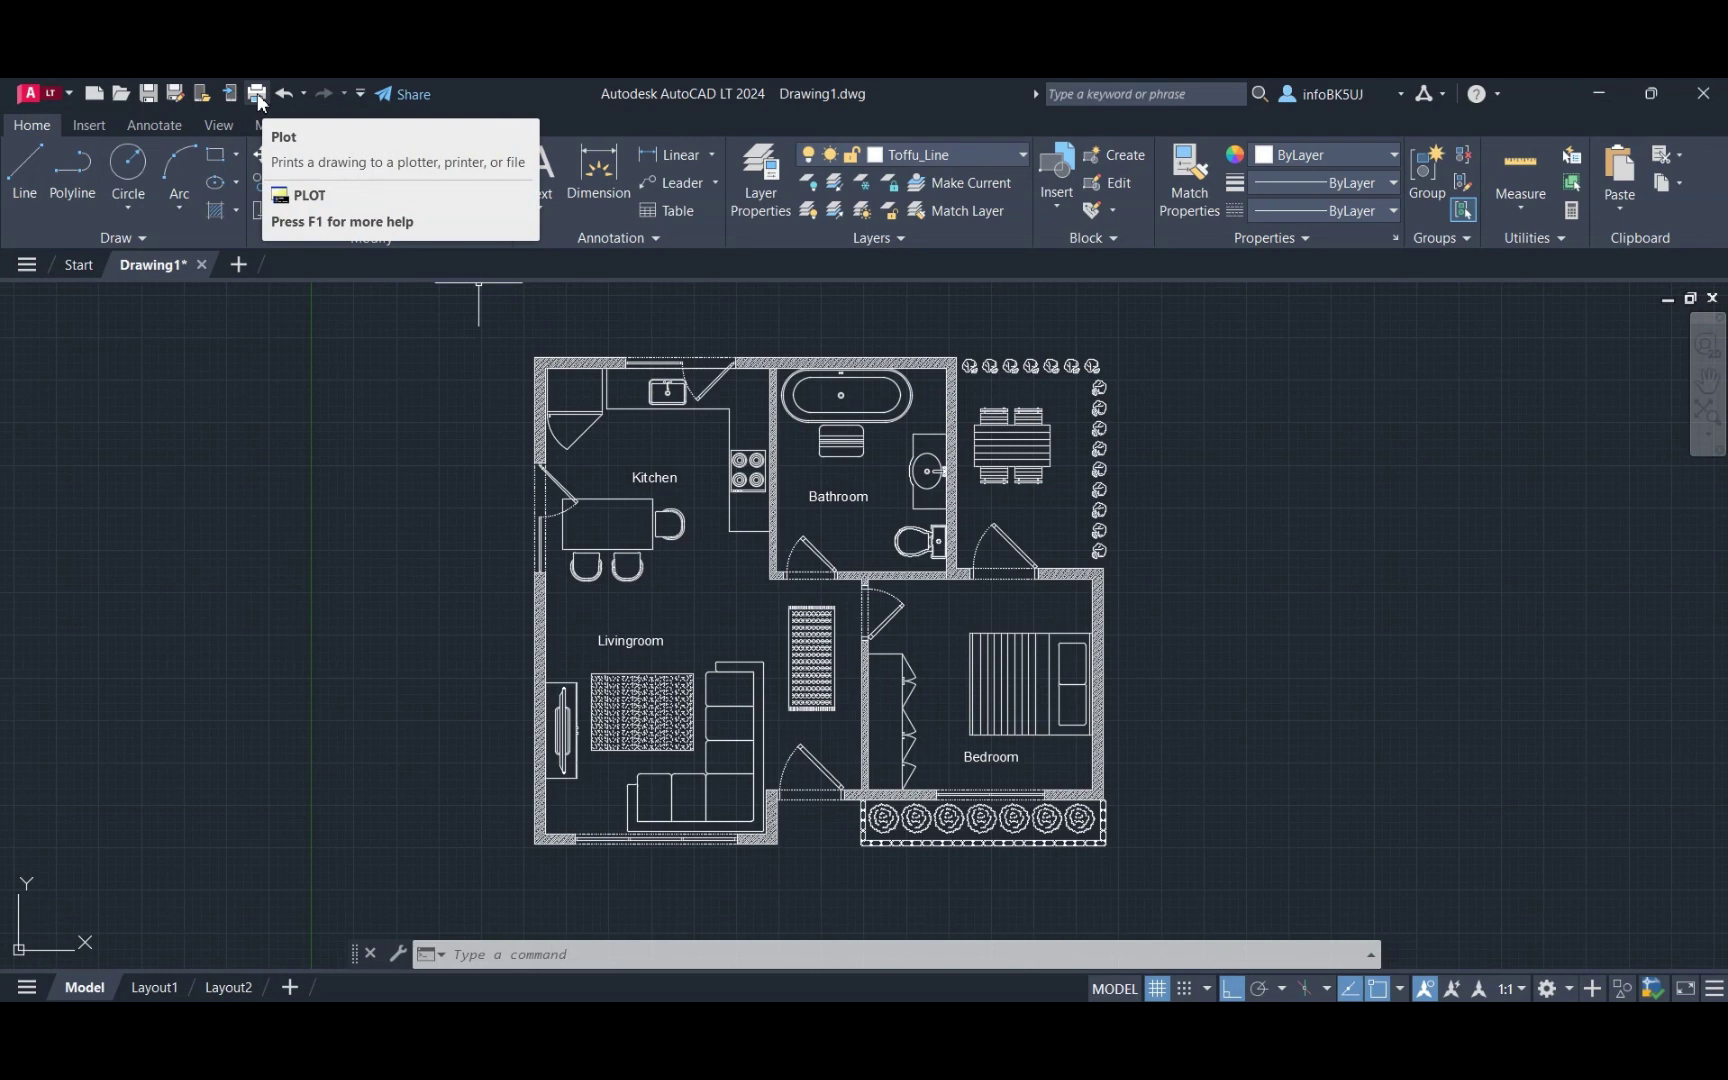
Browse the application menu's Print options, then open the Plot - Model dialog with Ctrl+P.
click(66, 95)
mouse_move(148, 587)
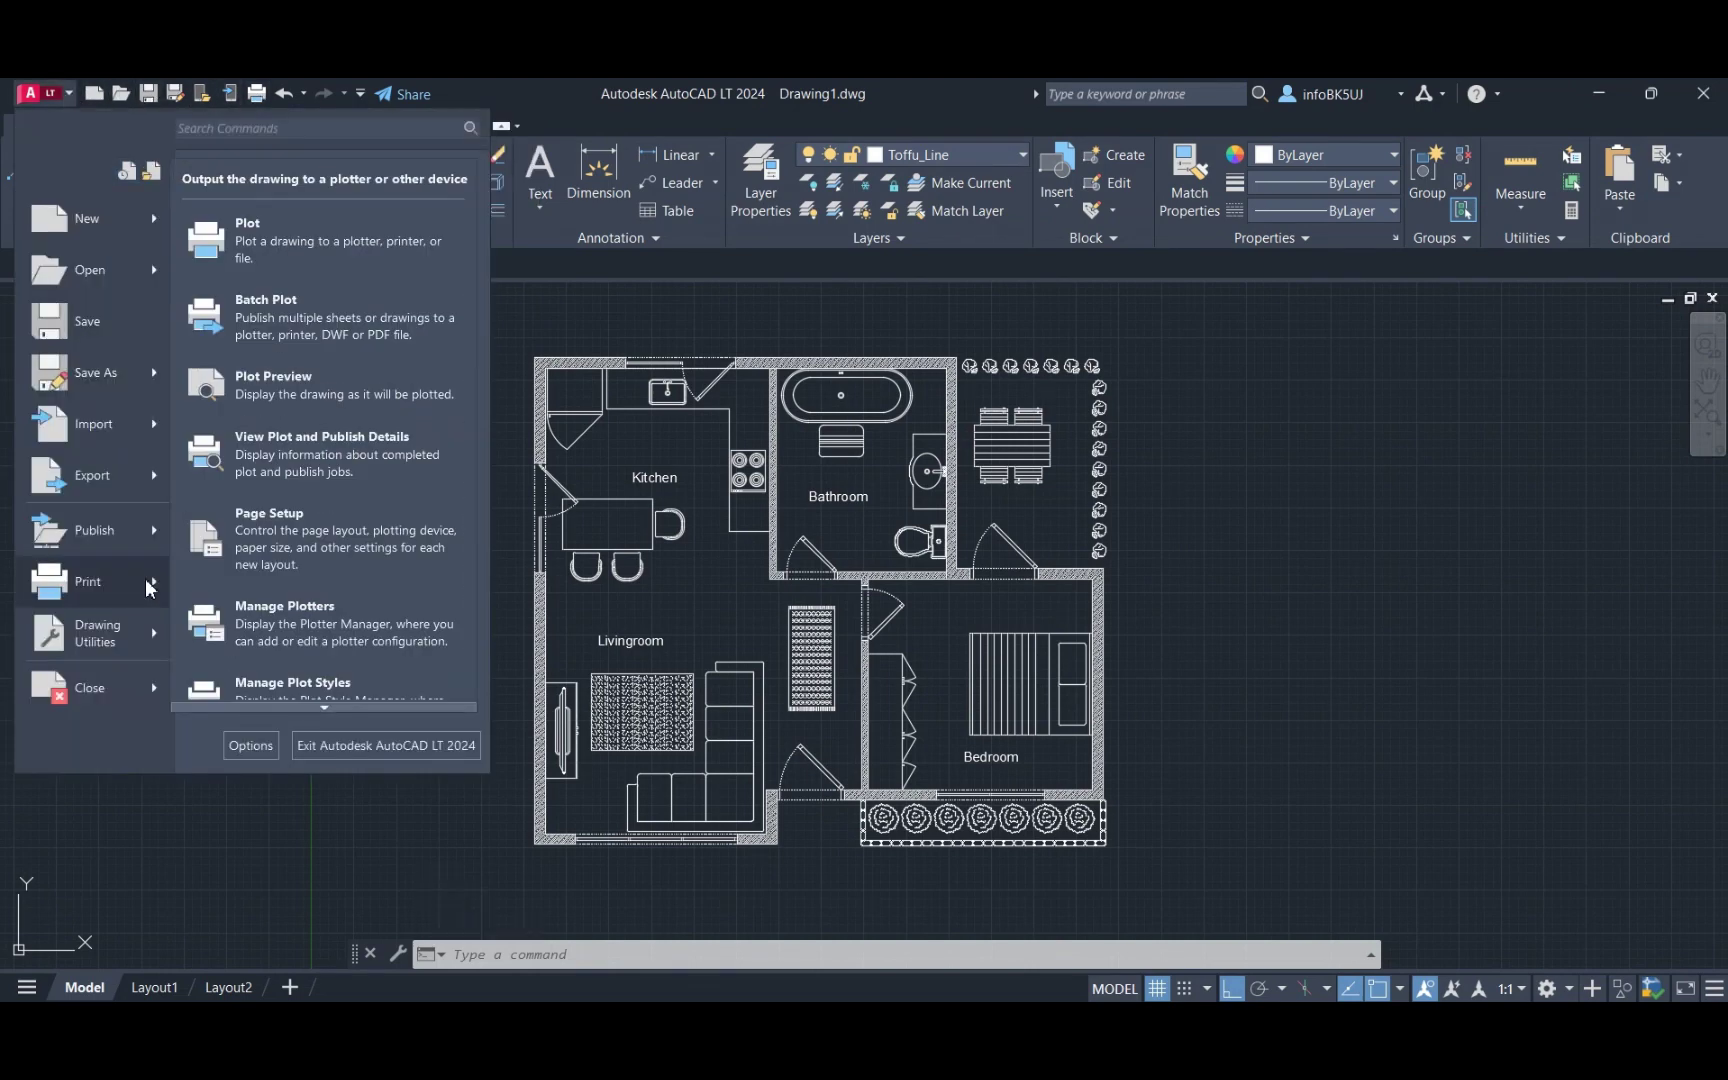
click(1243, 399)
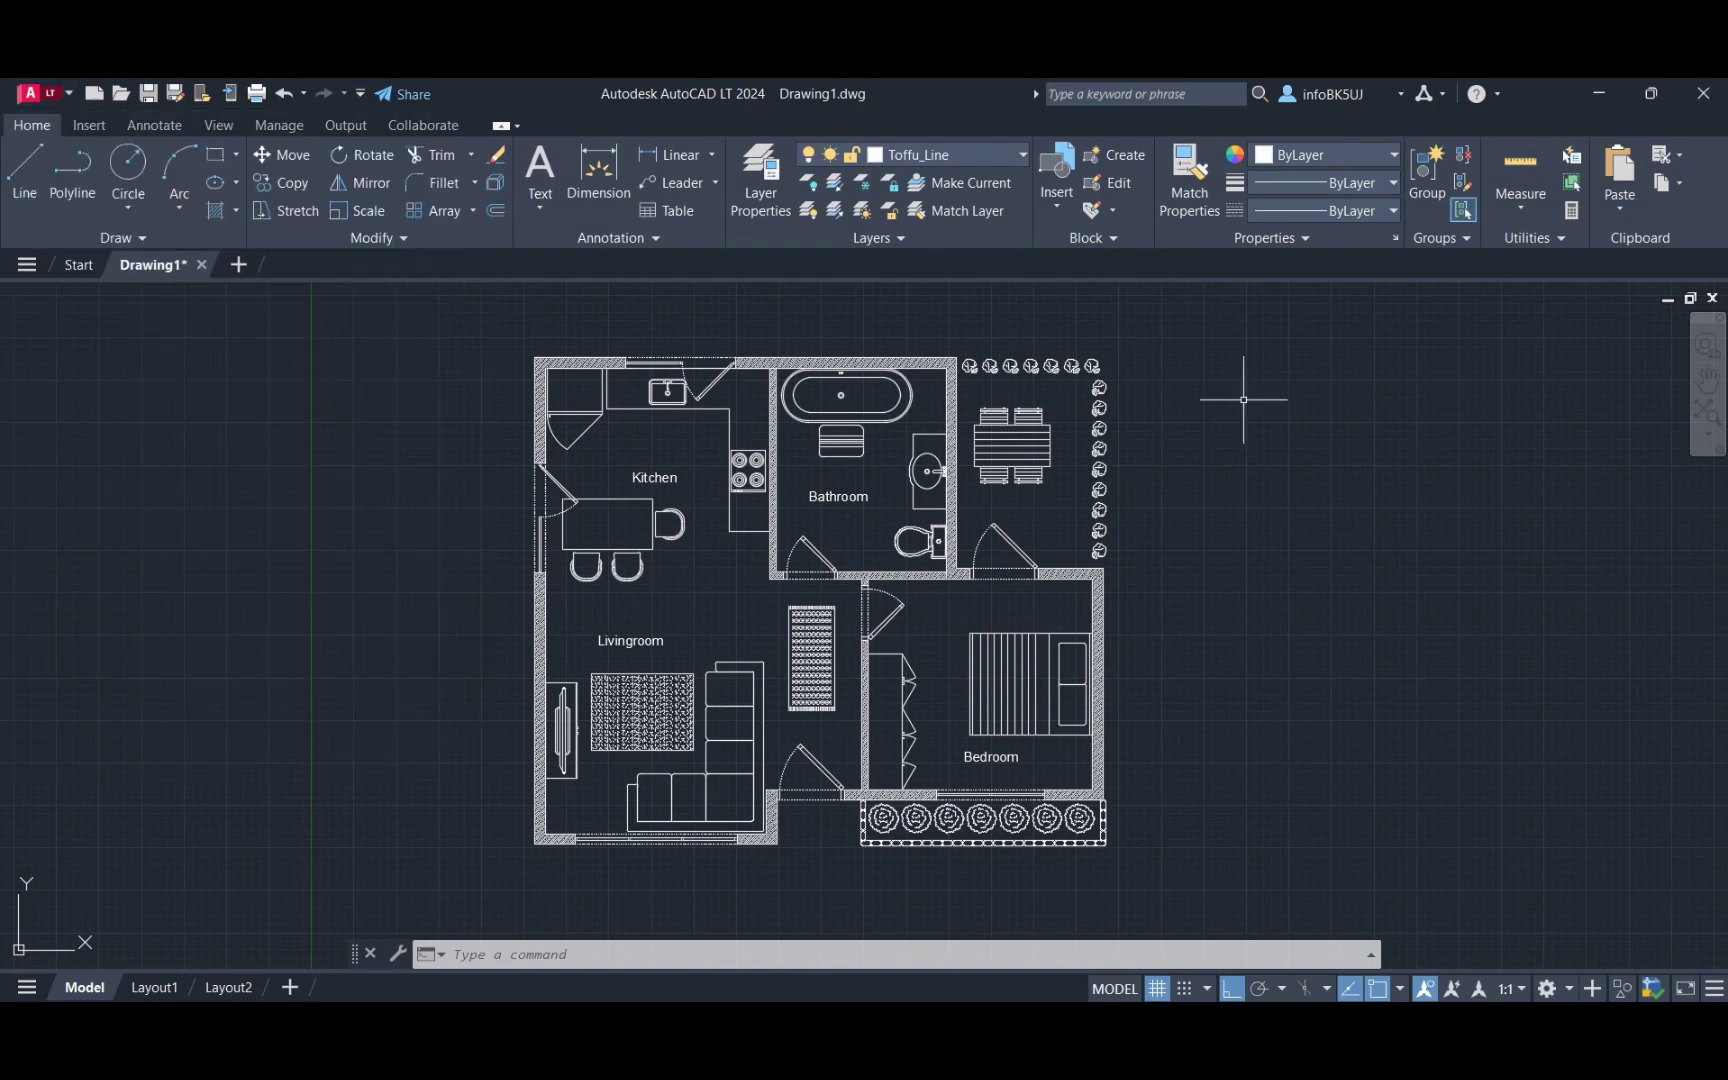
key(ctrl+p)
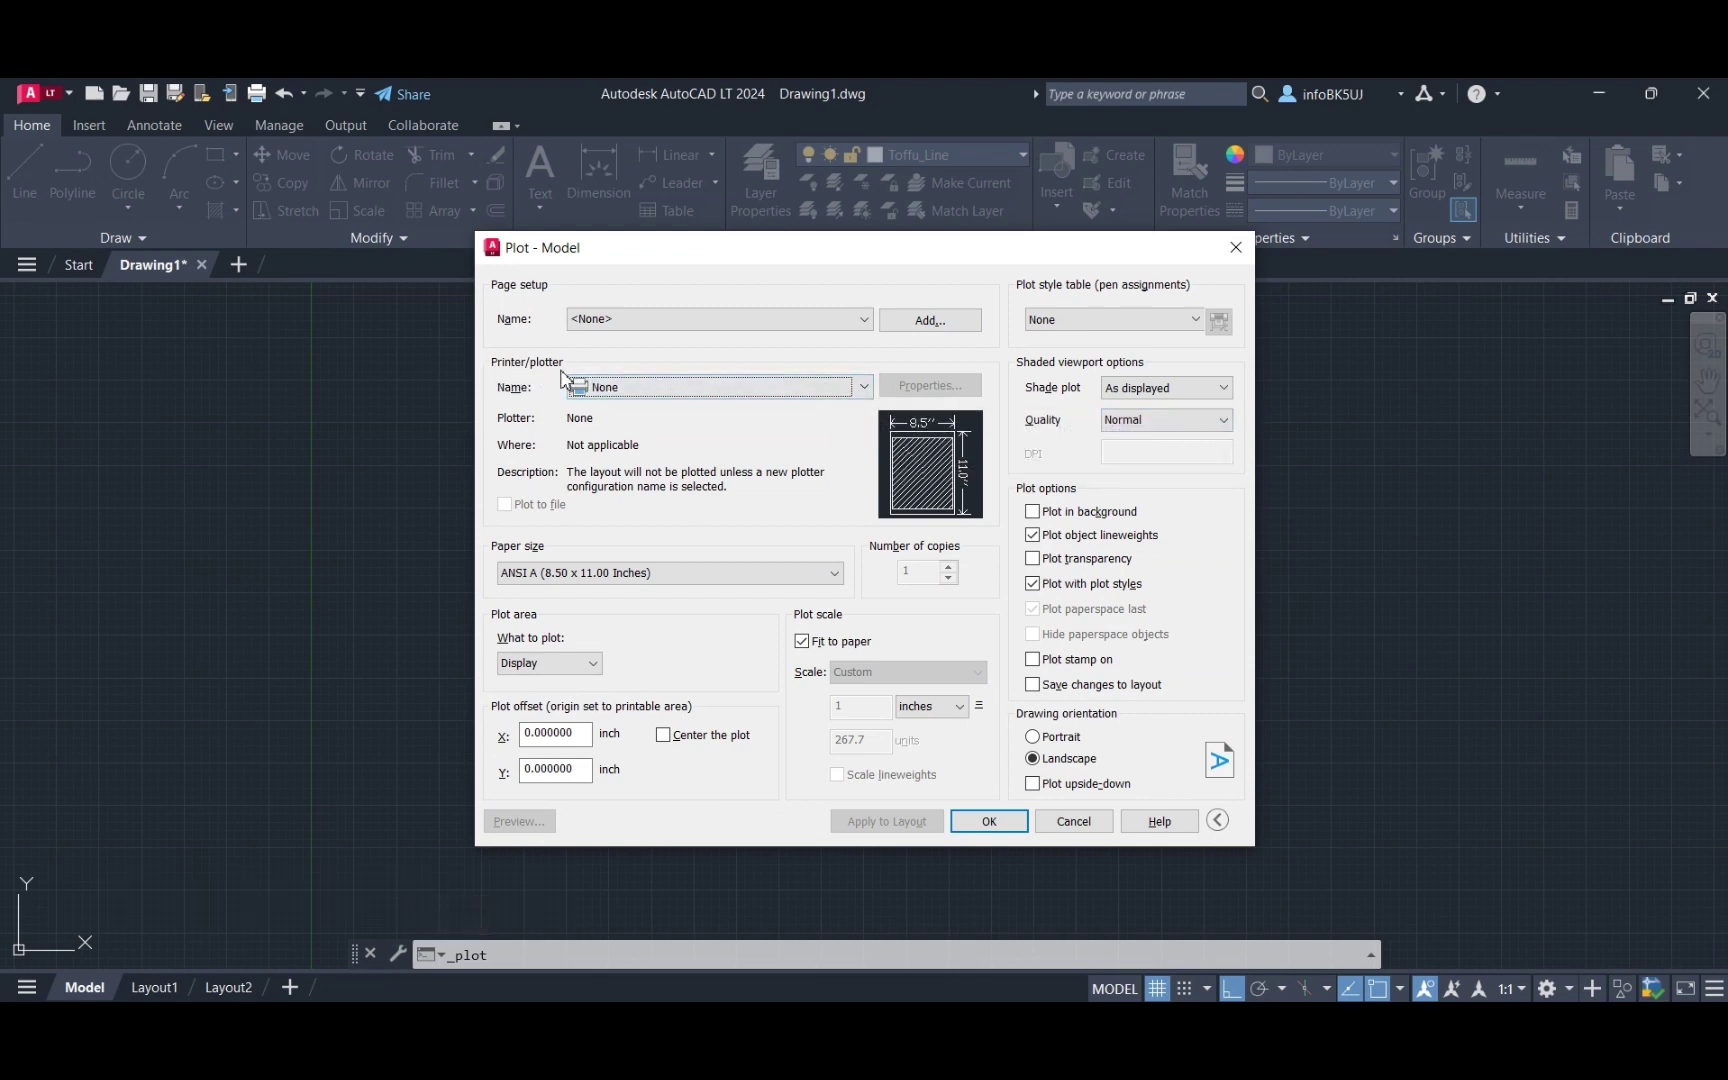
Select DWG To PDF.pc3 as the plotter and review paper sizes, keeping ANSI A.
click(864, 388)
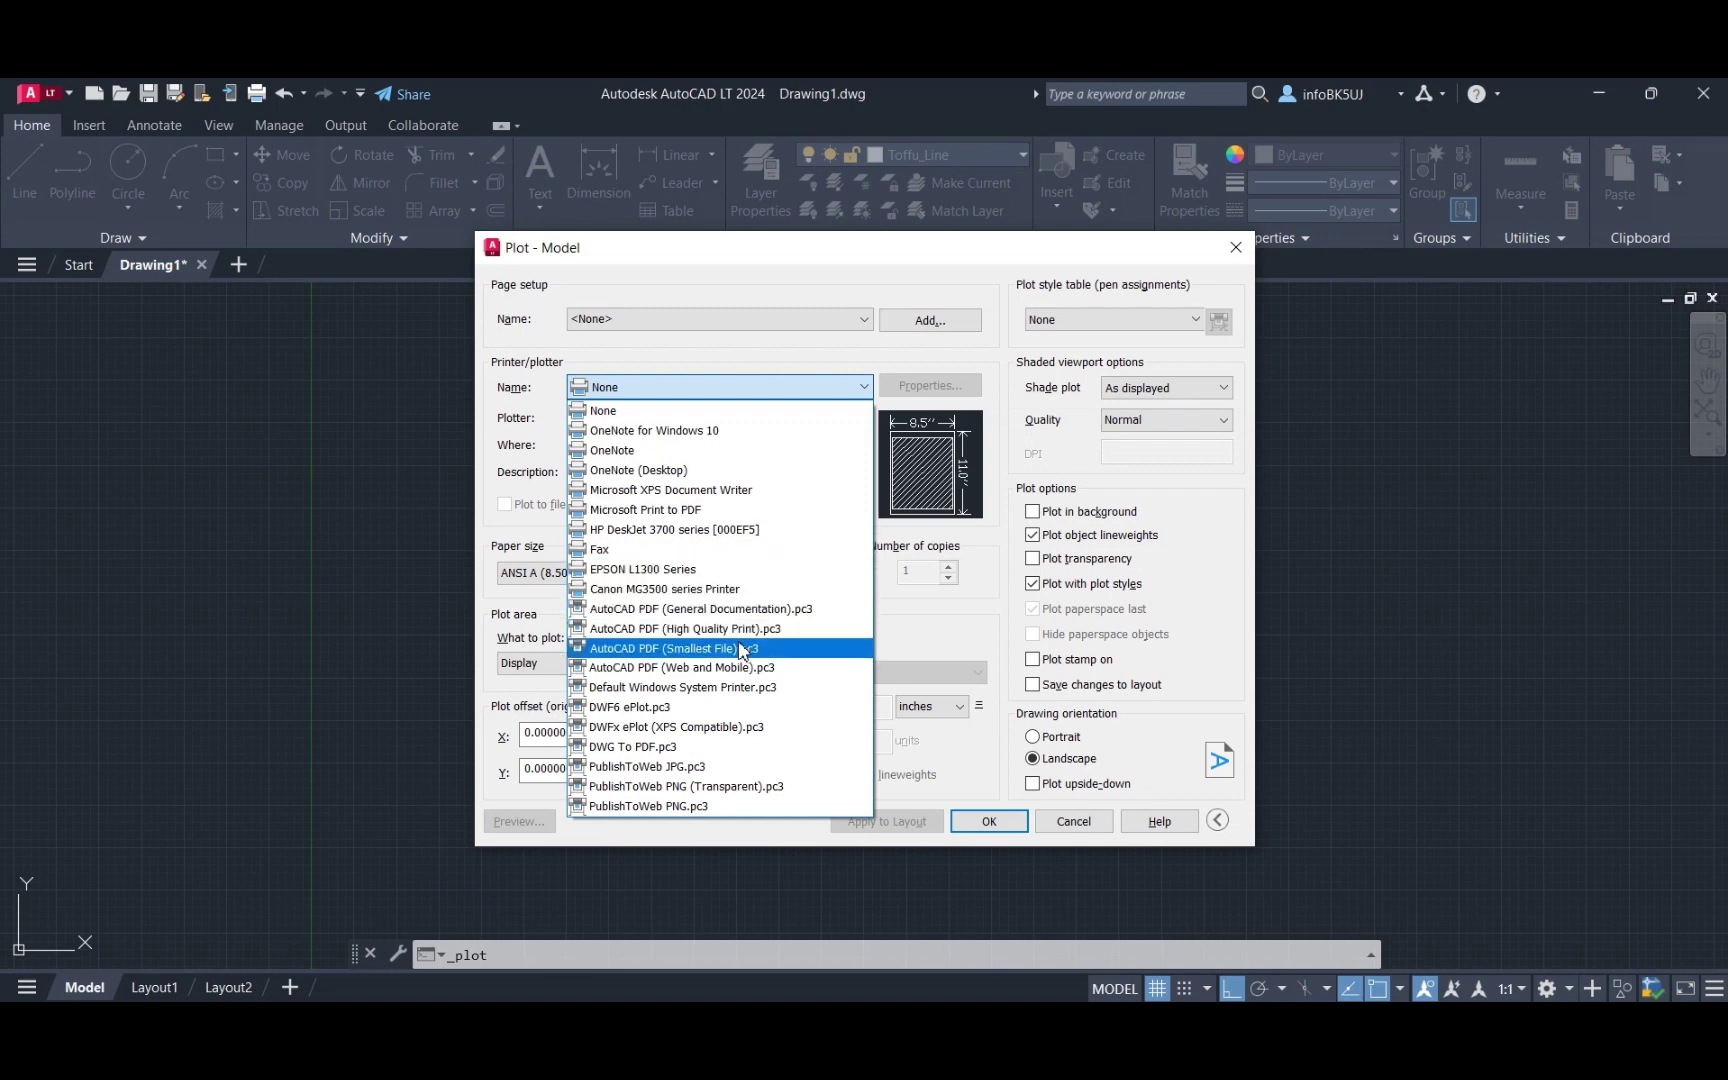
click(672, 747)
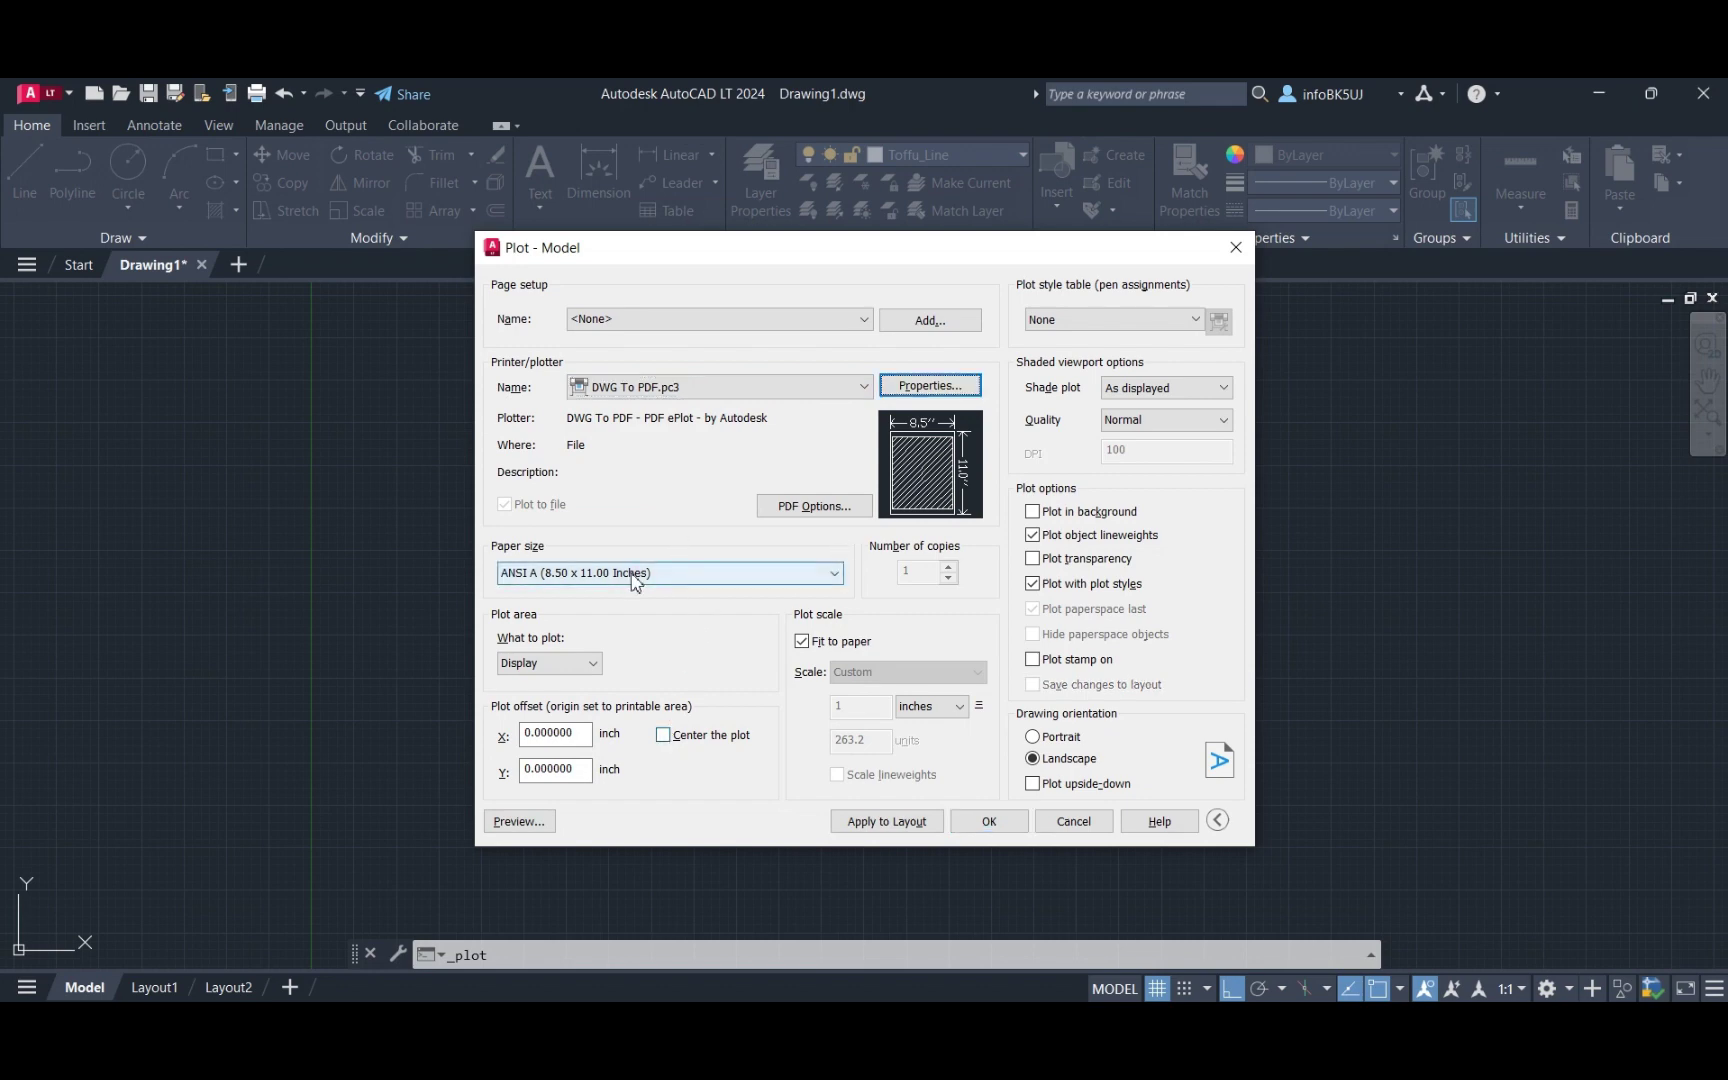
click(829, 574)
scroll(872, 833, down, 15)
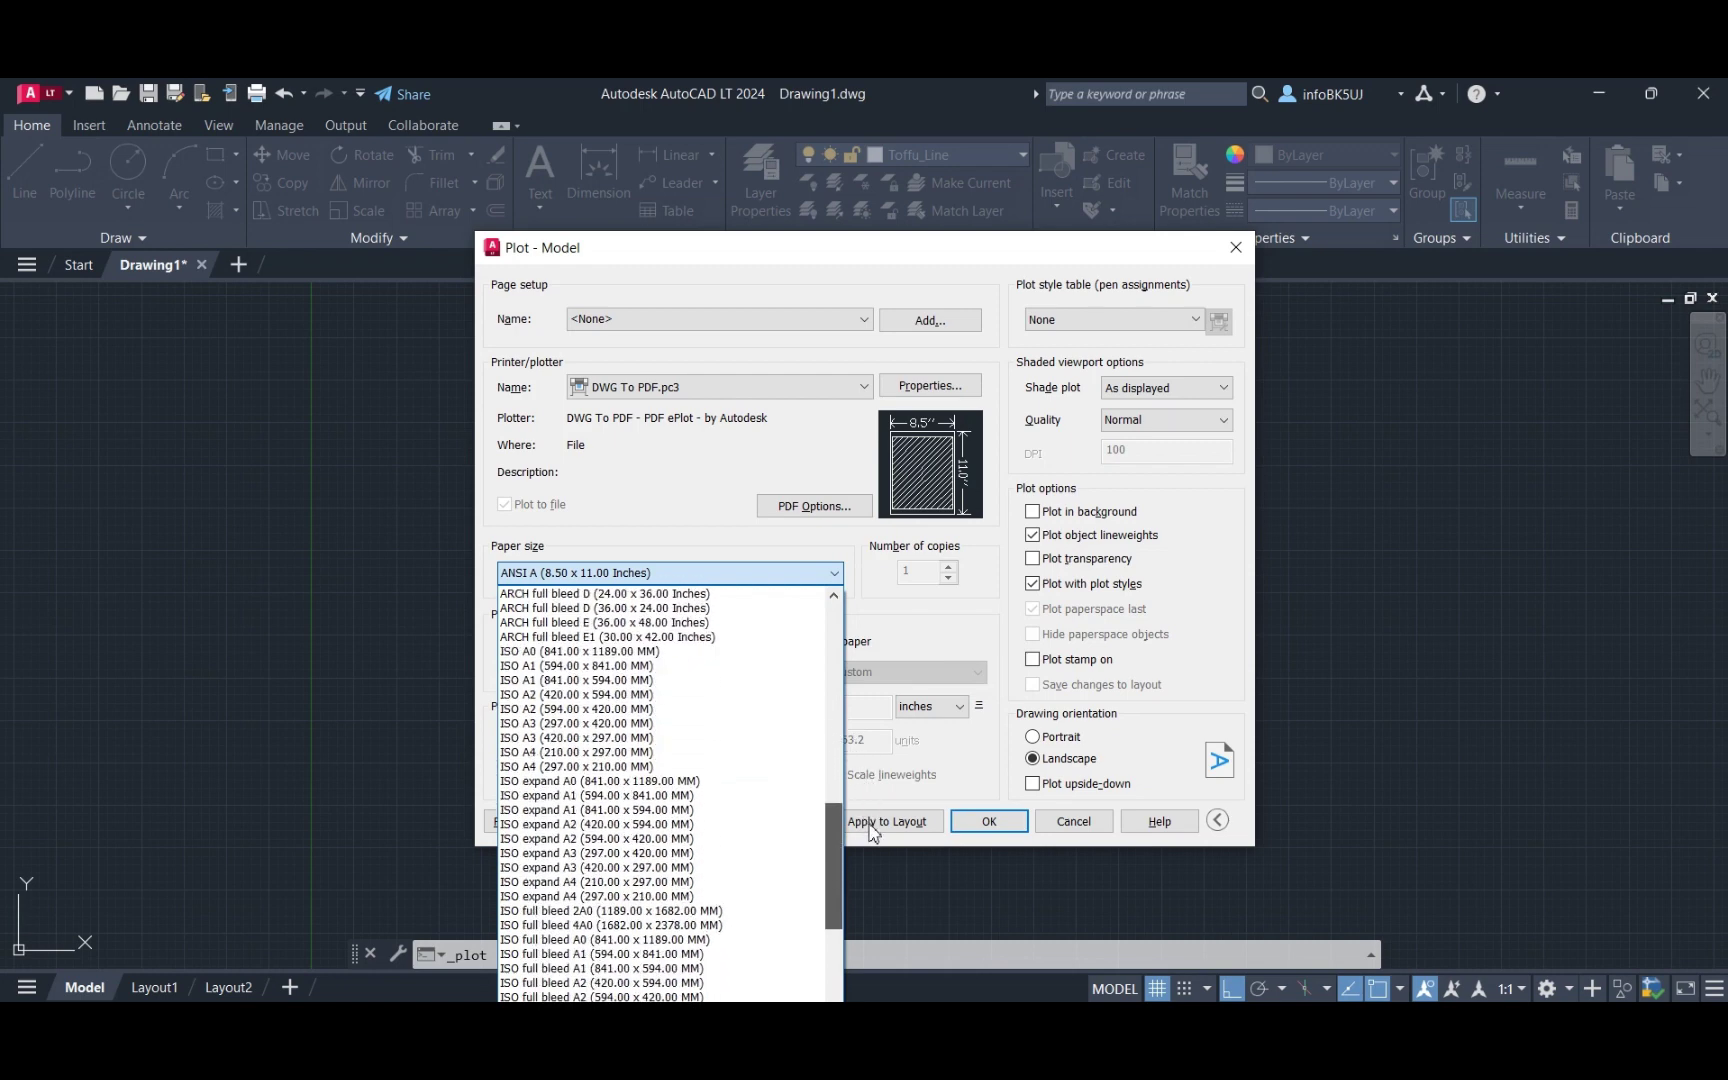
scroll(872, 833, down, 6)
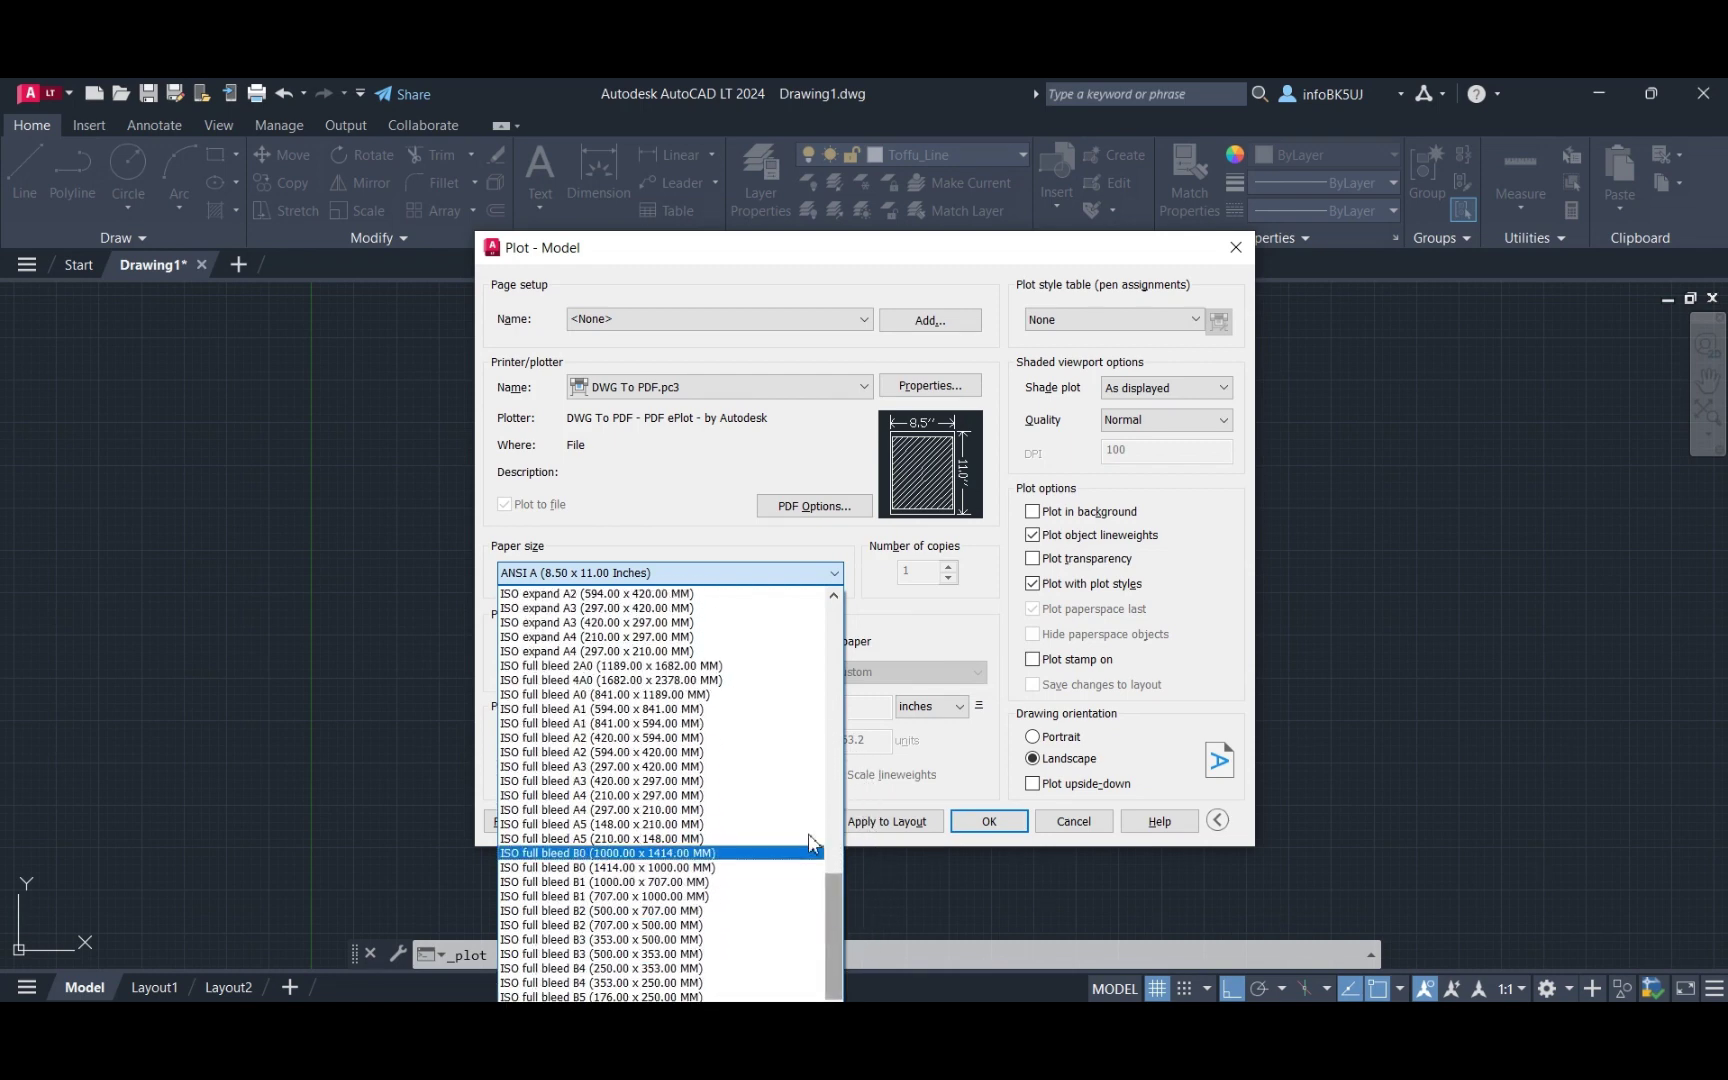
scroll(815, 663, up, 20)
click(845, 457)
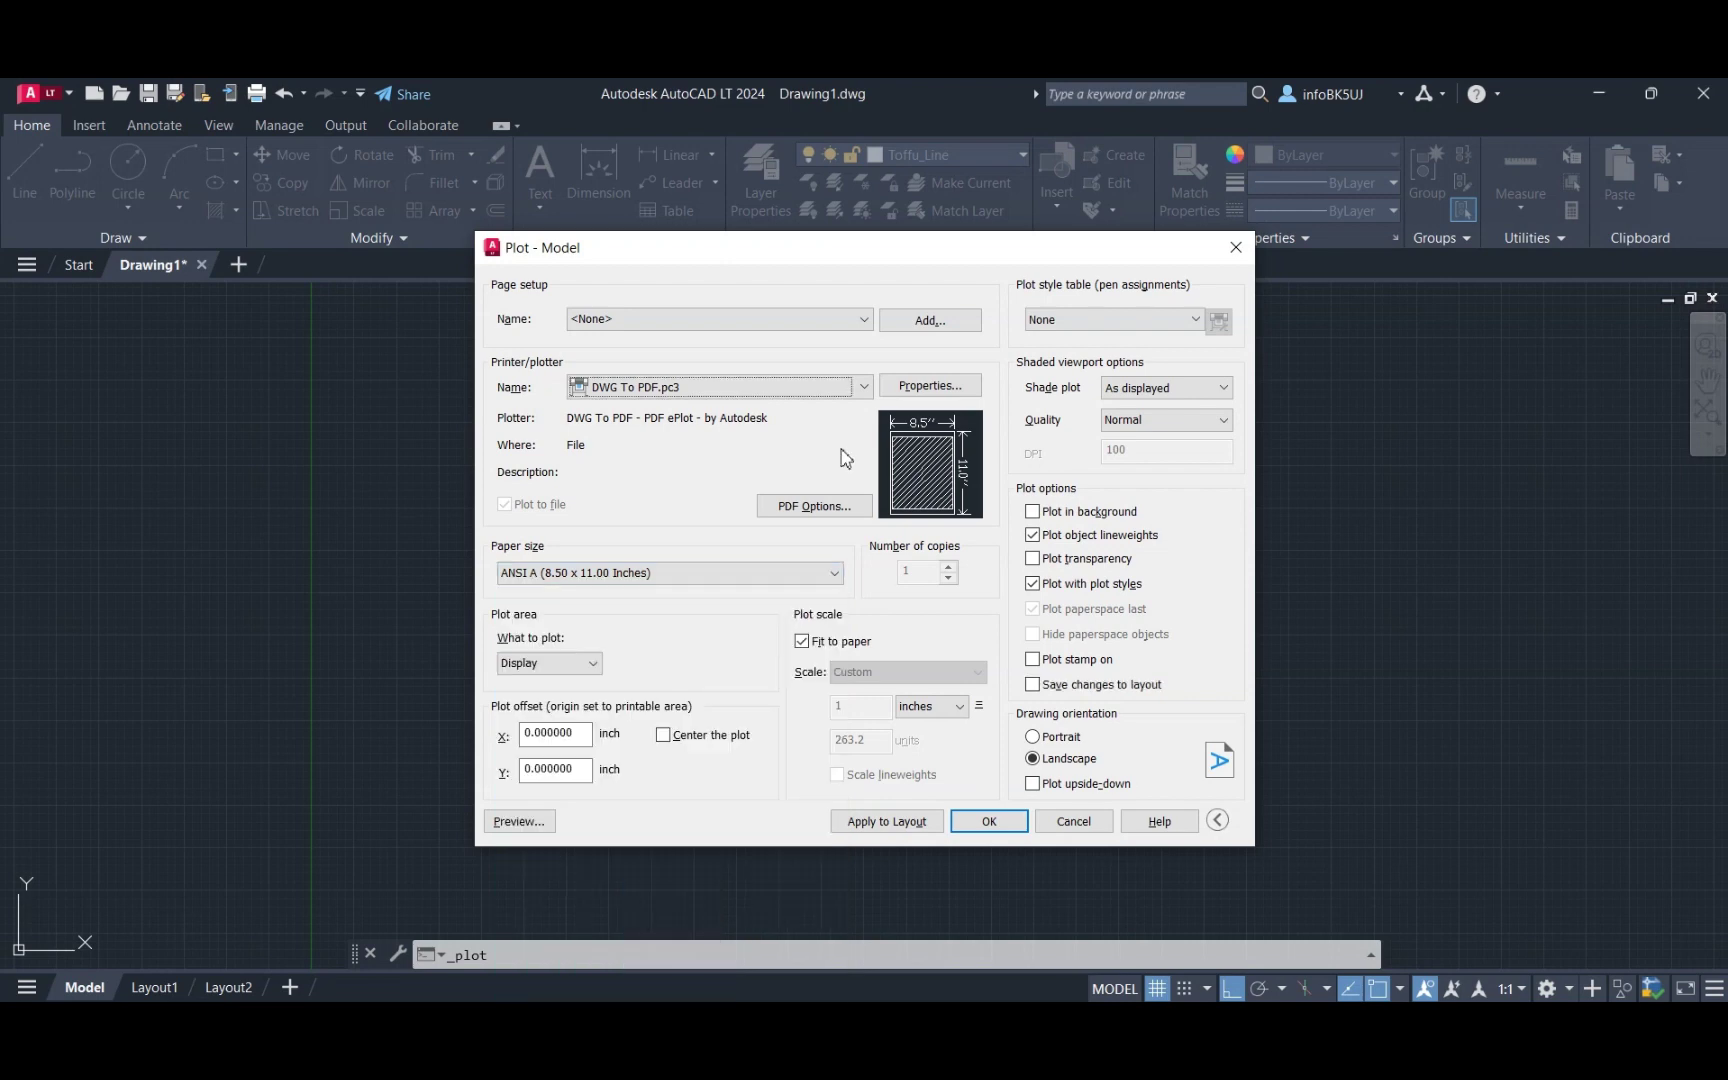
Start a new custom paper size from scratch in the DWG To PDF.pc3 properties.
click(921, 388)
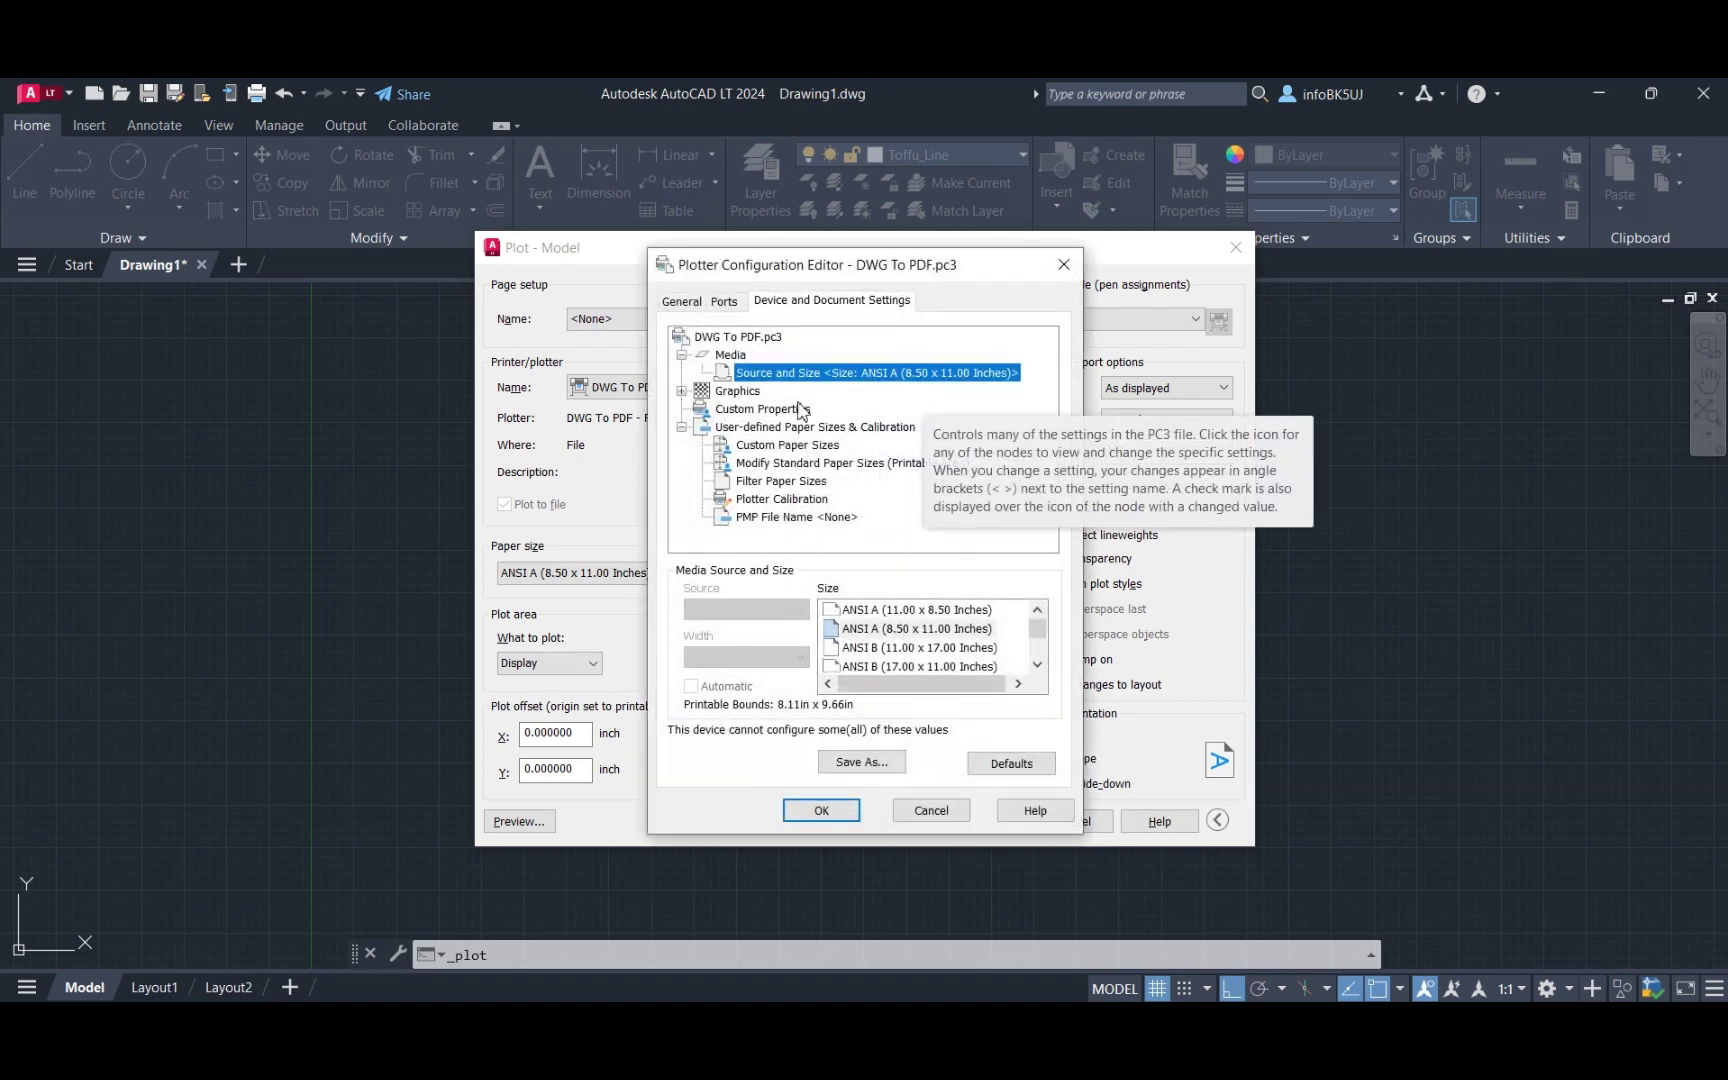
click(798, 452)
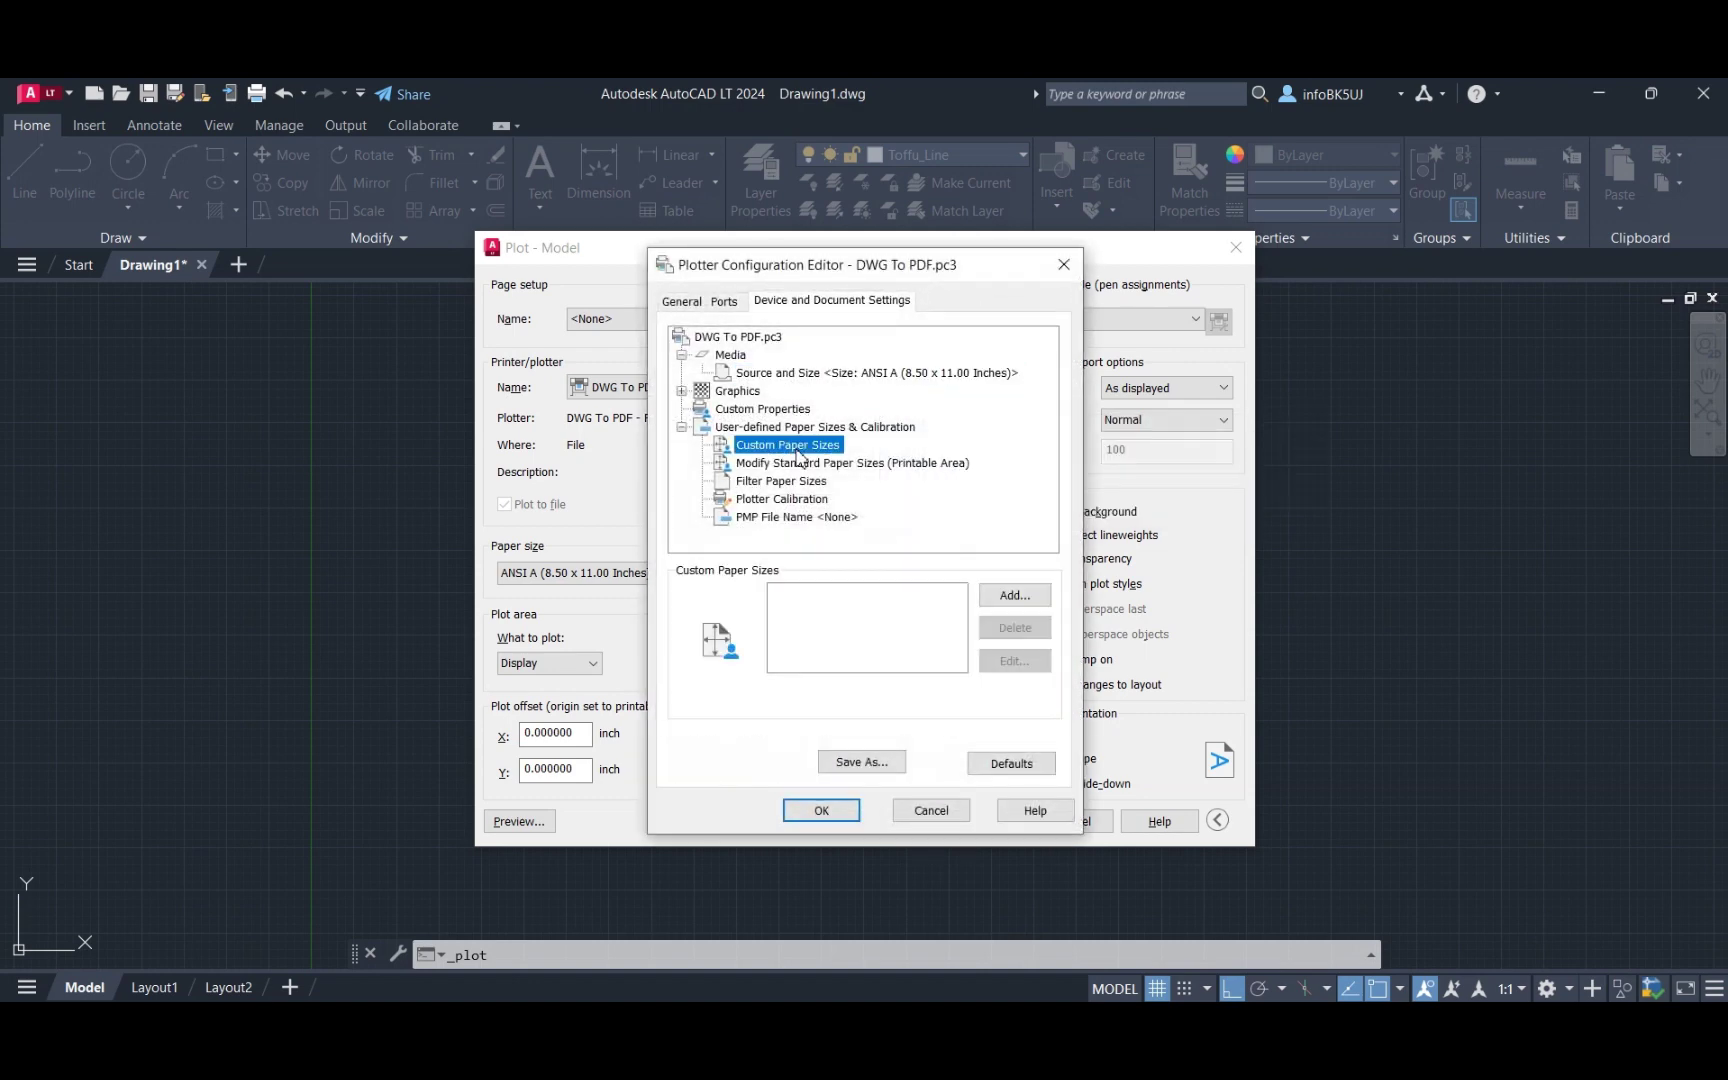
click(1012, 598)
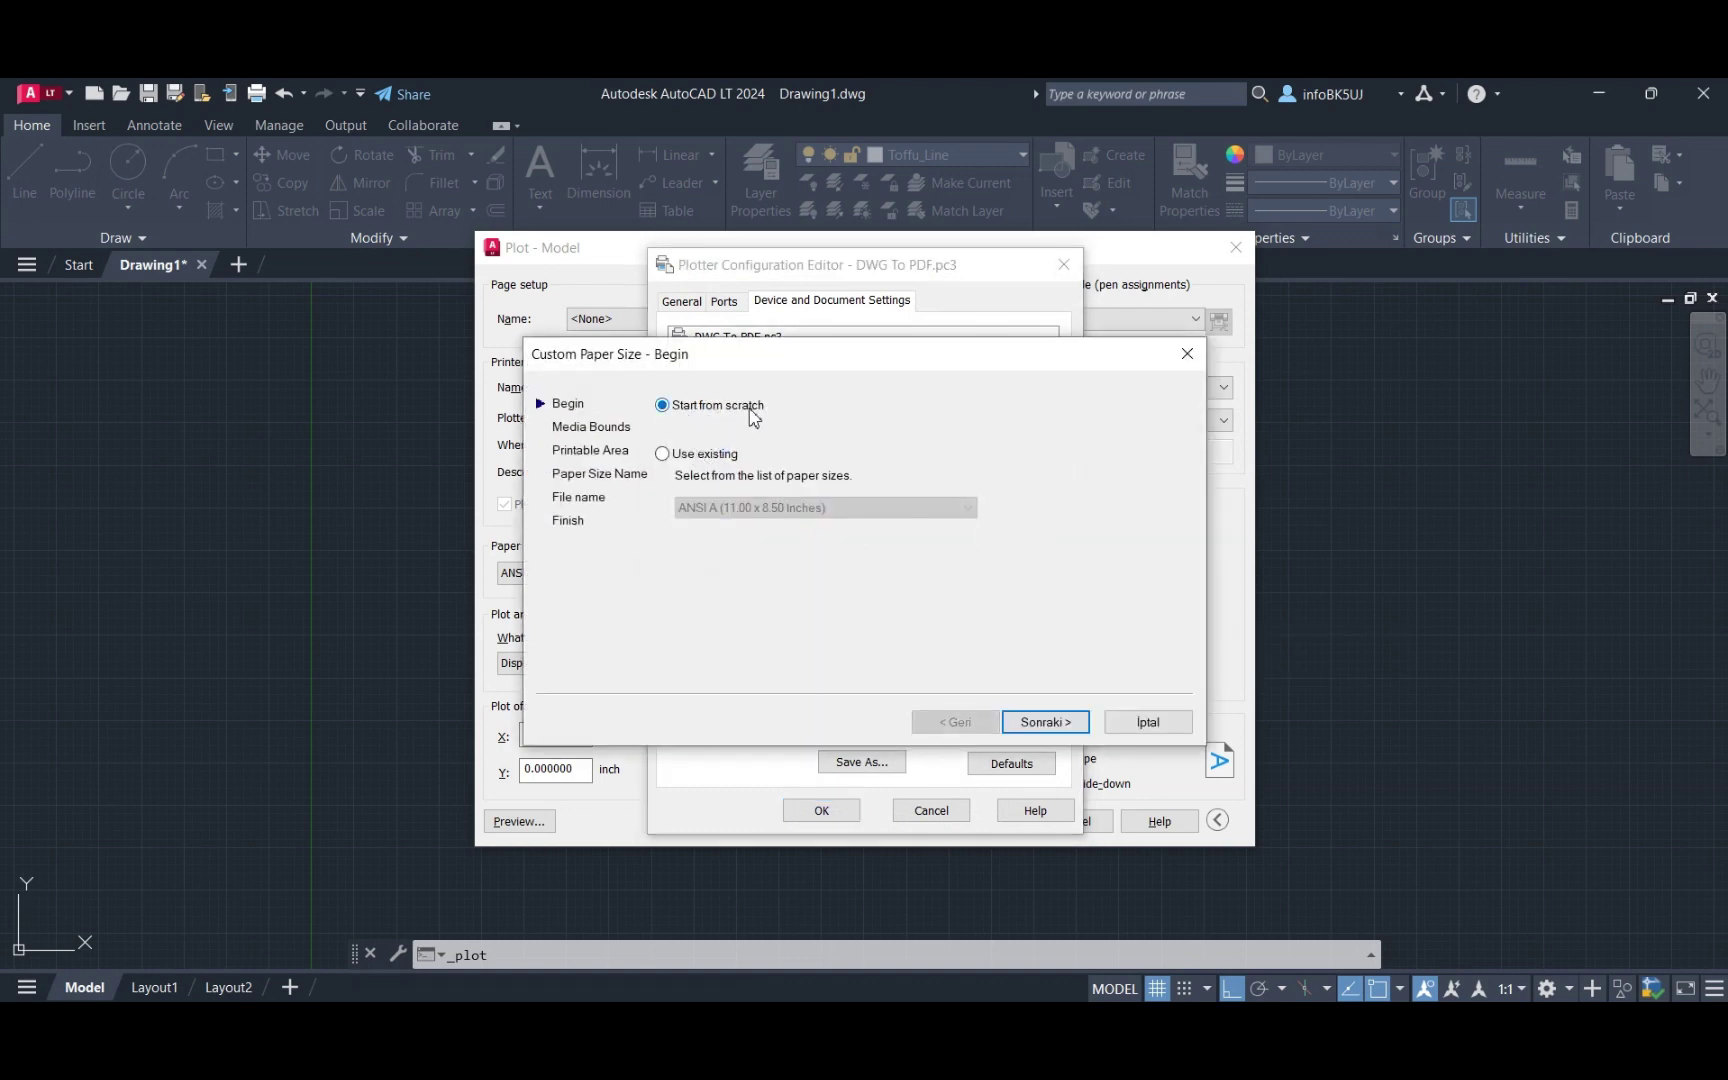
click(1056, 724)
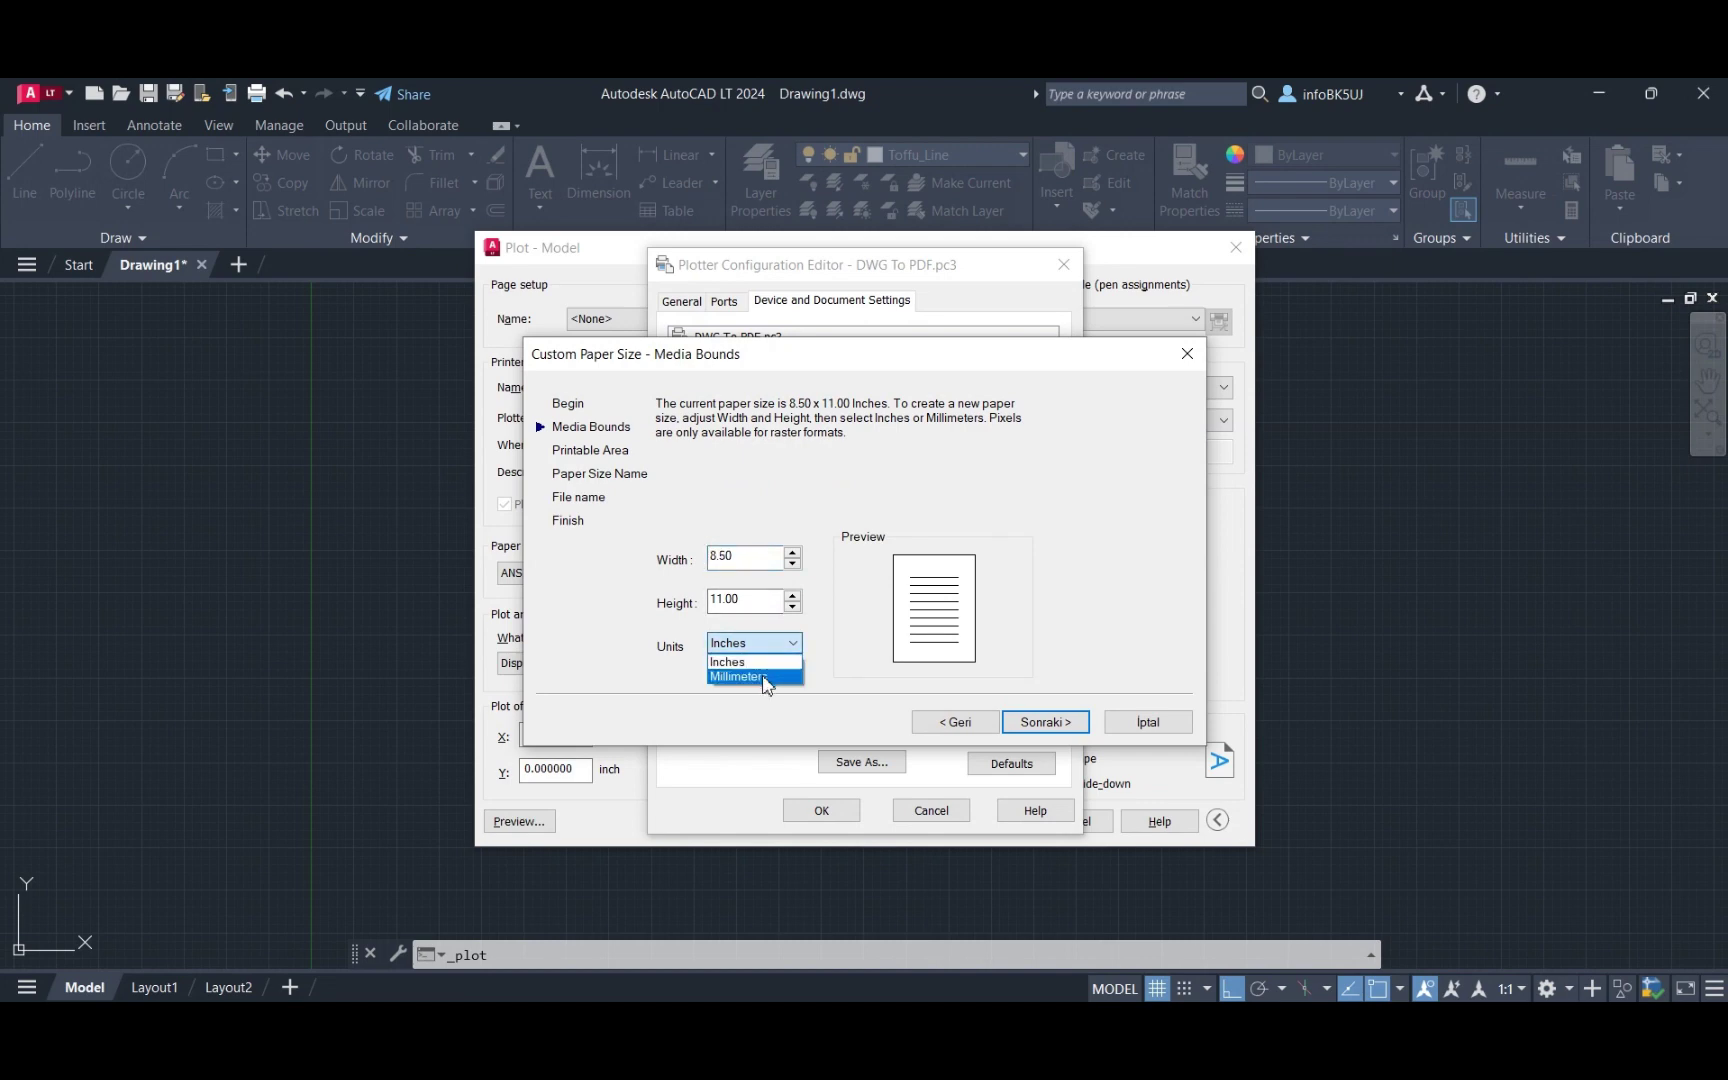
Set the paper to 300 × 300 millimetres with all four margins at 0.
click(765, 677)
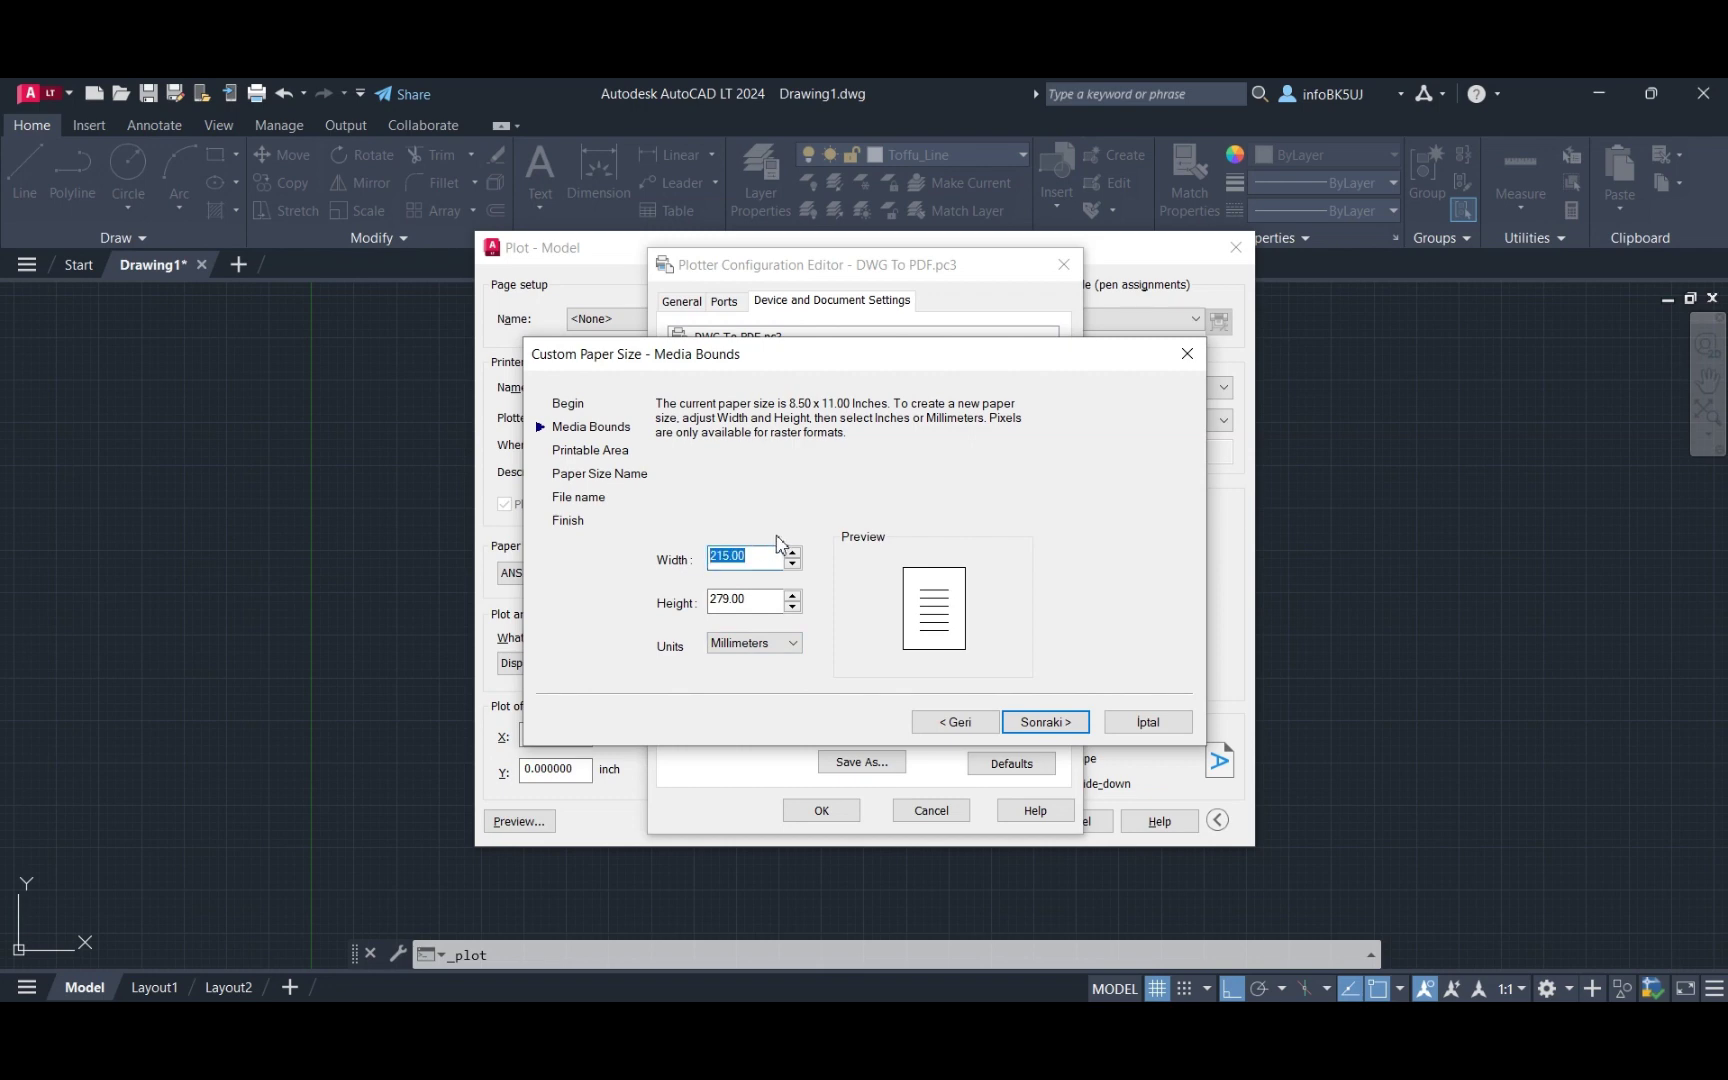
double_click(768, 597)
text(300)
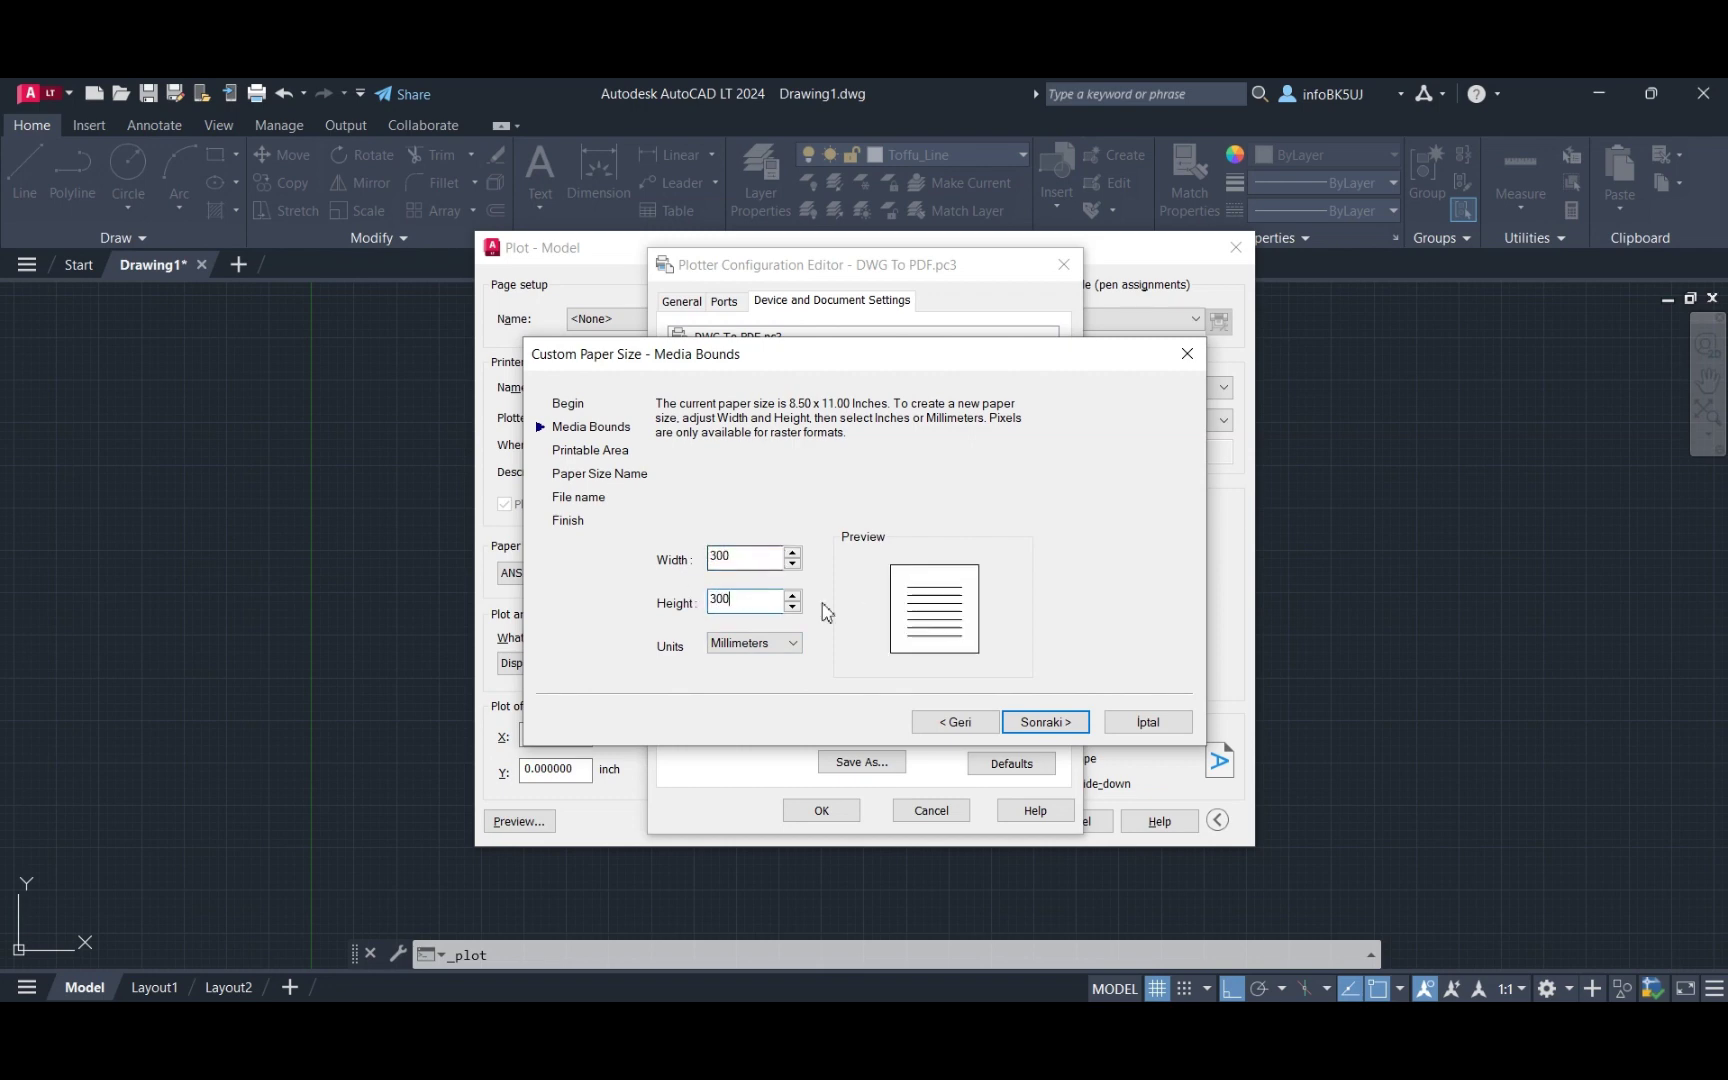
click(1045, 721)
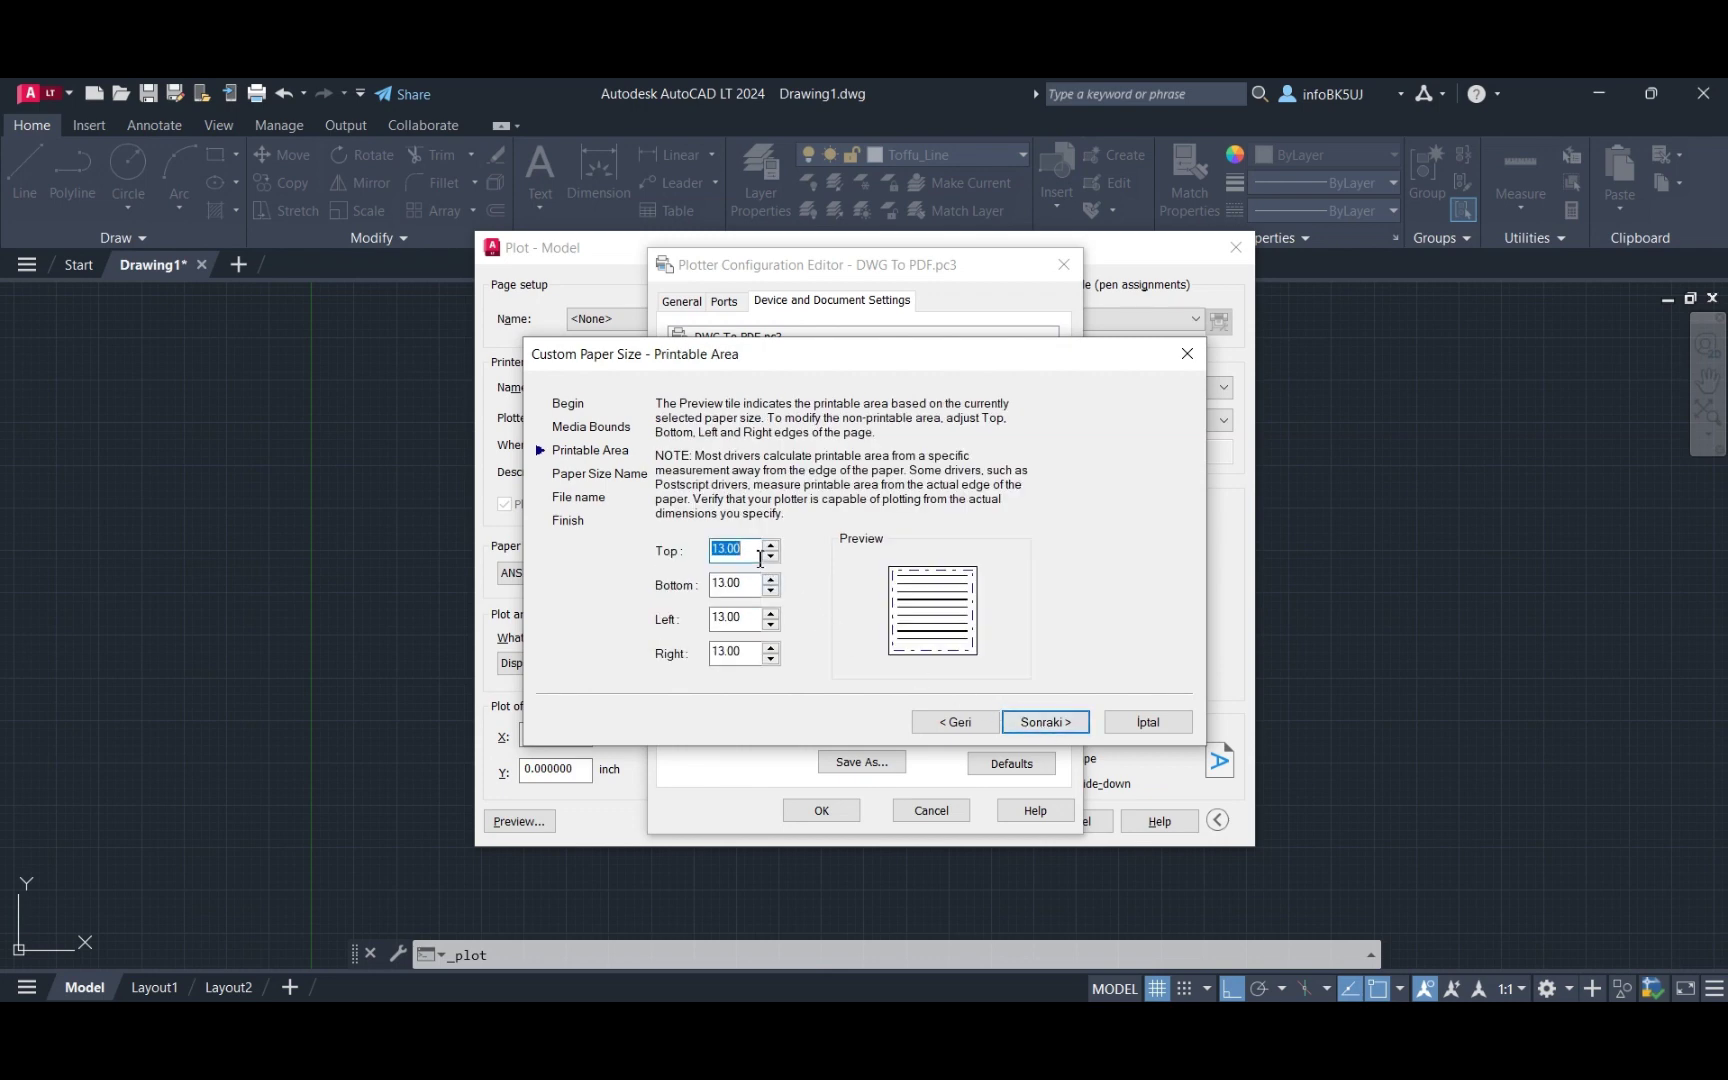
text(0)
key(Tab)
text(0)
key(Tab)
text(0)
key(Tab)
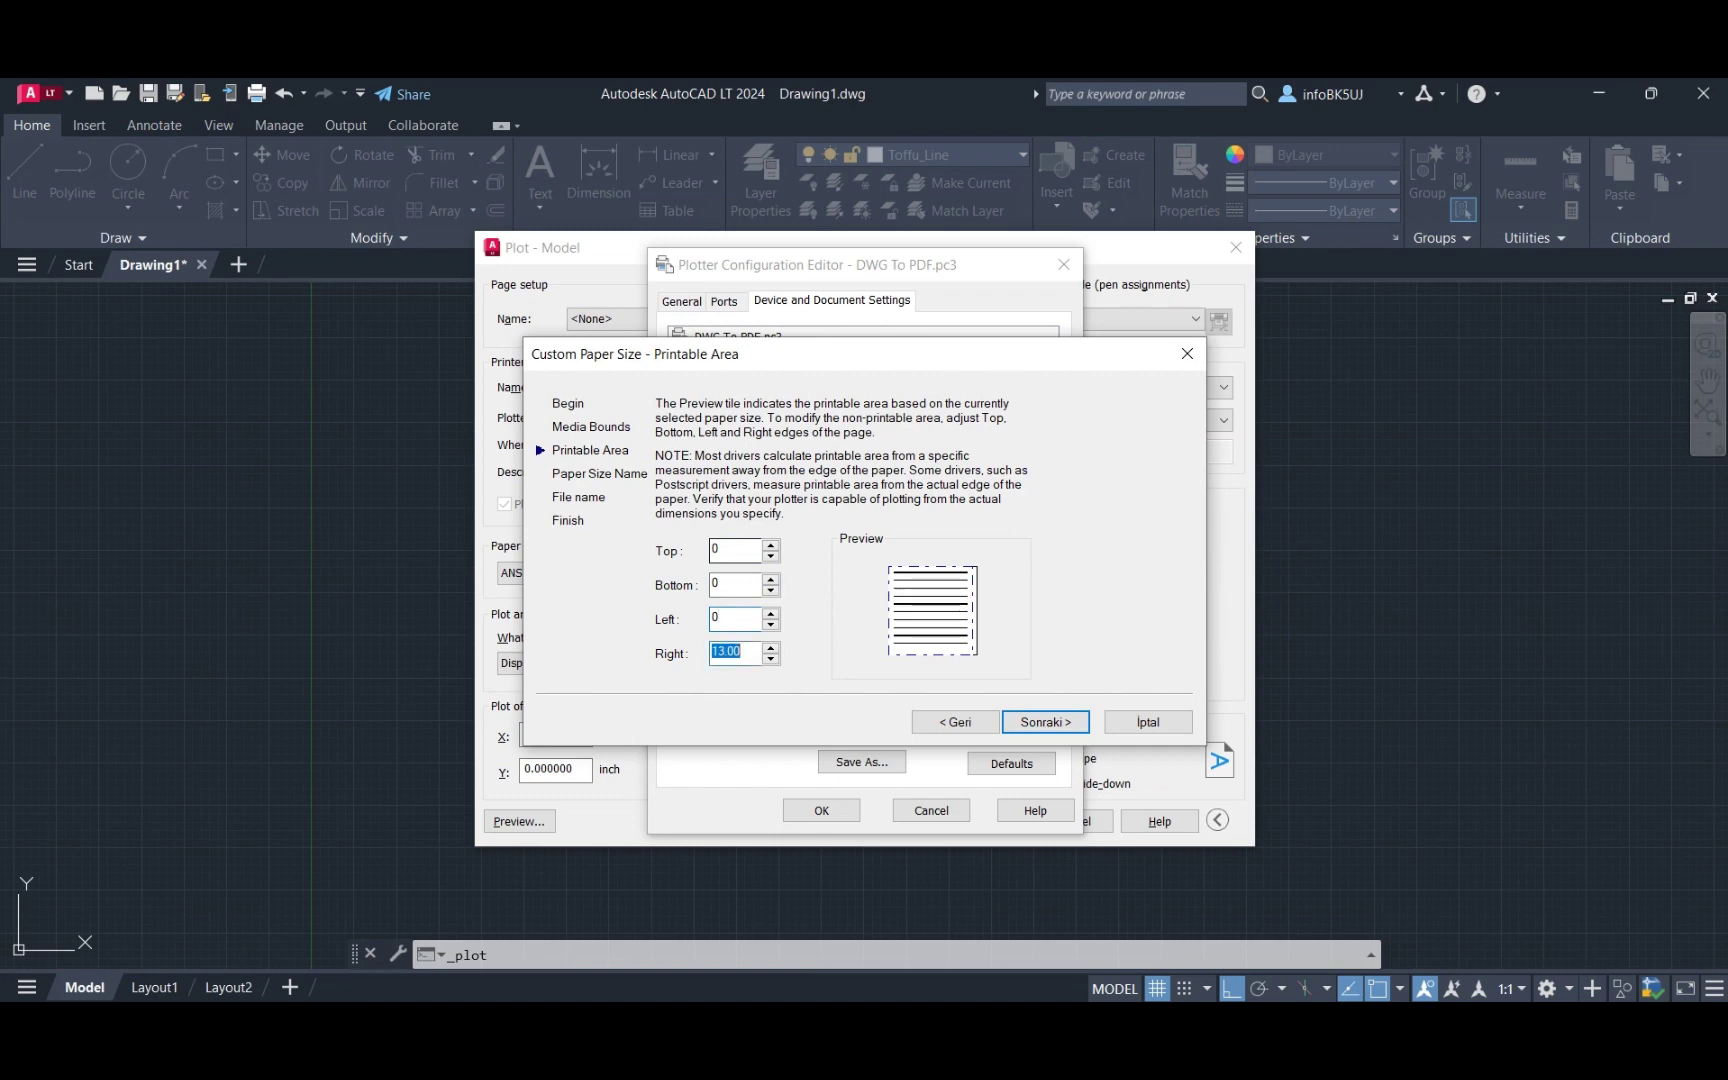
text(0)
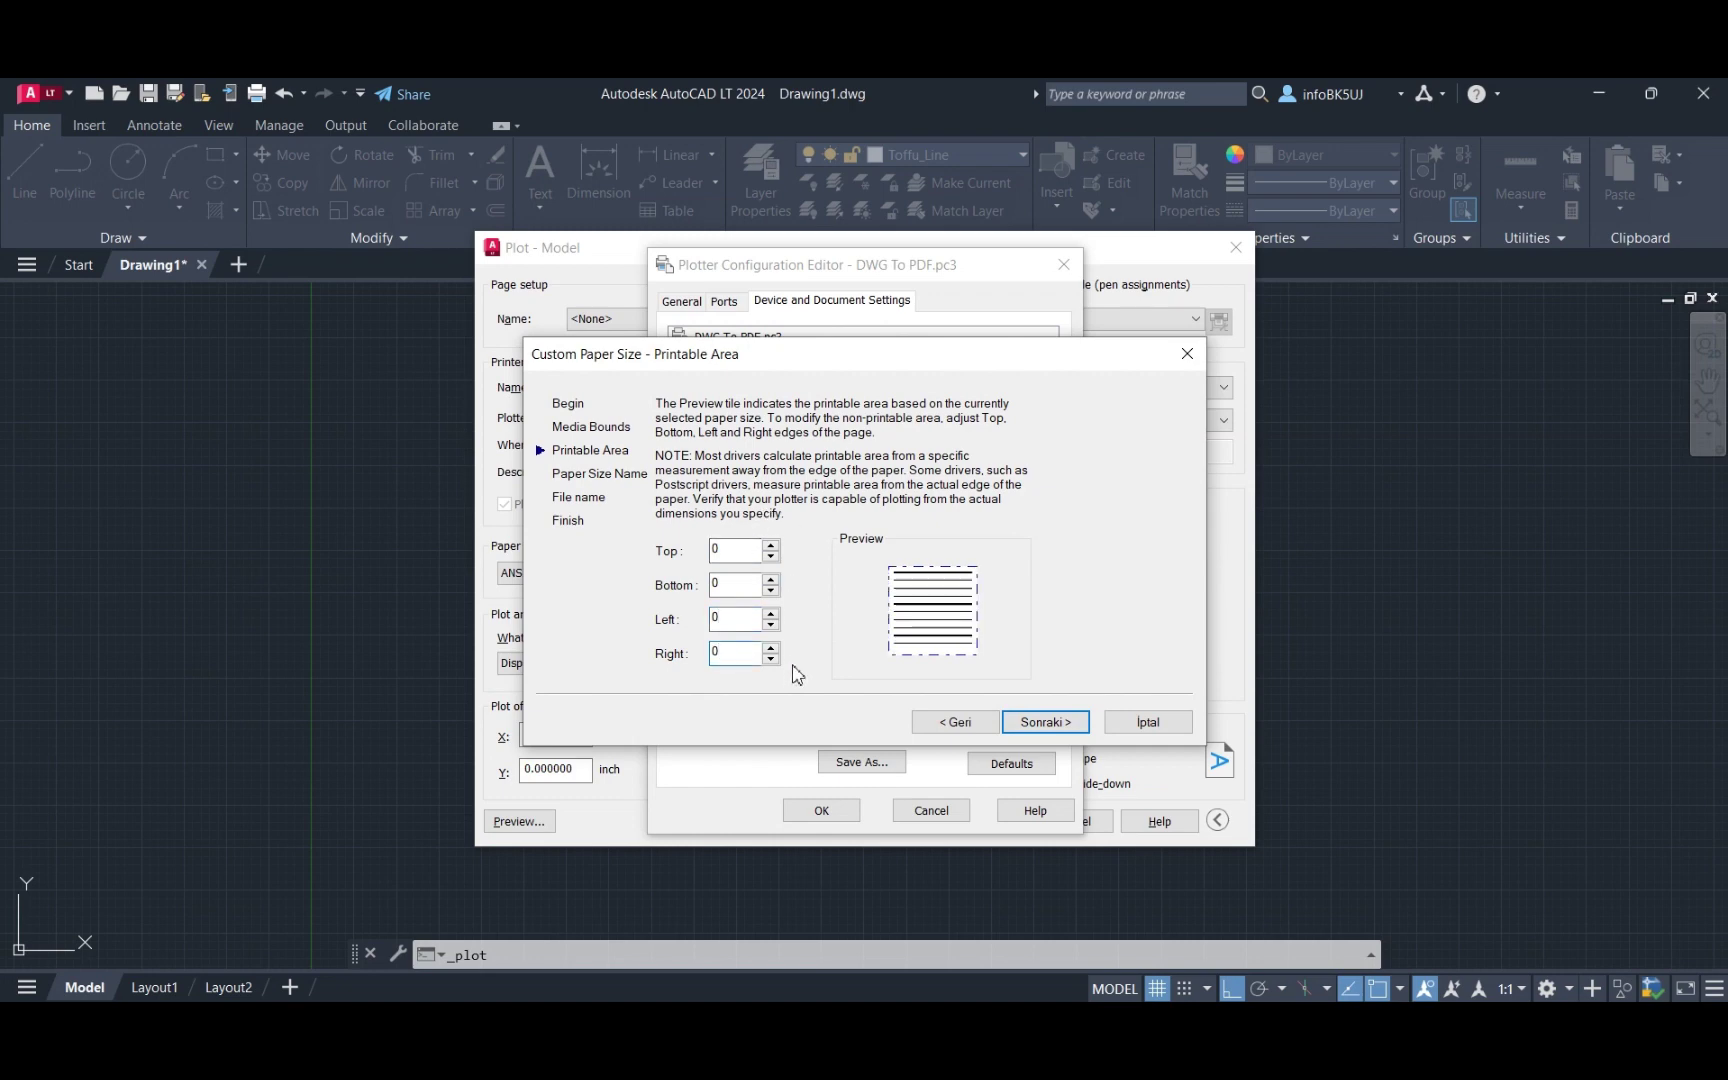
Name the paper size 30x30, finish the wizard, and accept the plotter configuration.
click(1043, 722)
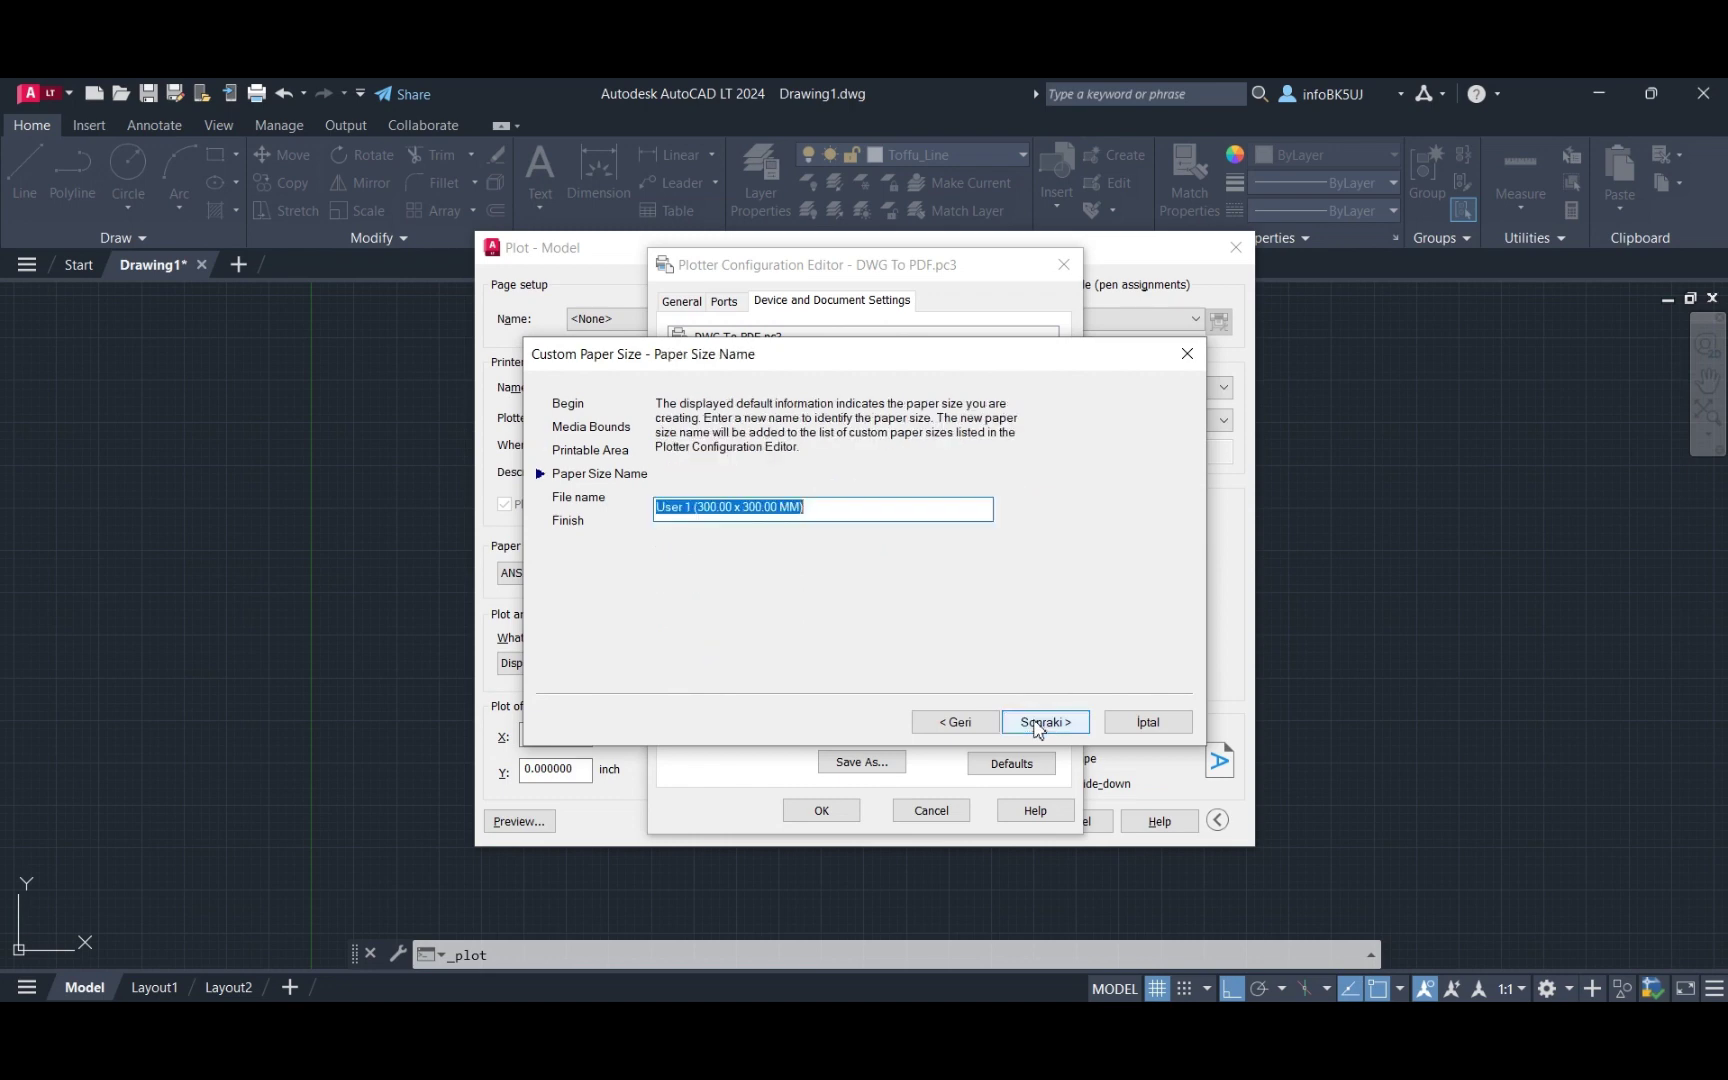
click(694, 512)
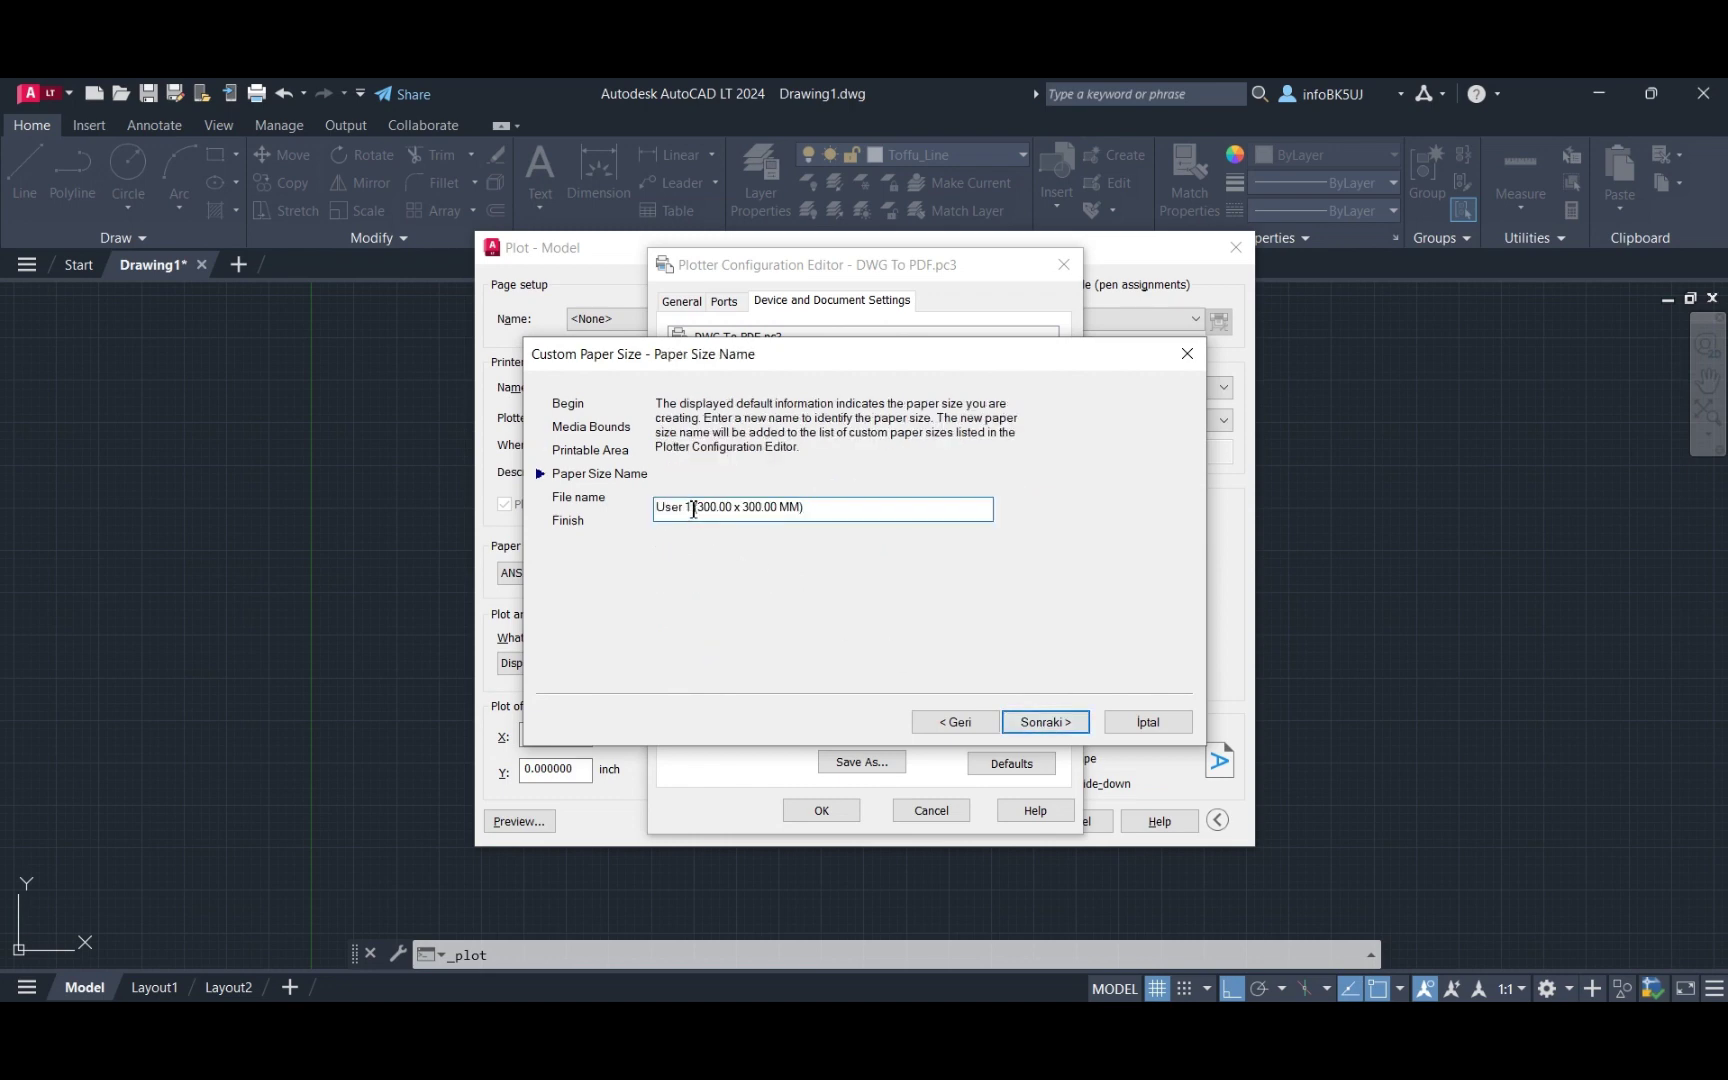
drag(694, 510, 667, 510)
key(BackSpace)
text(30x30)
click(1049, 722)
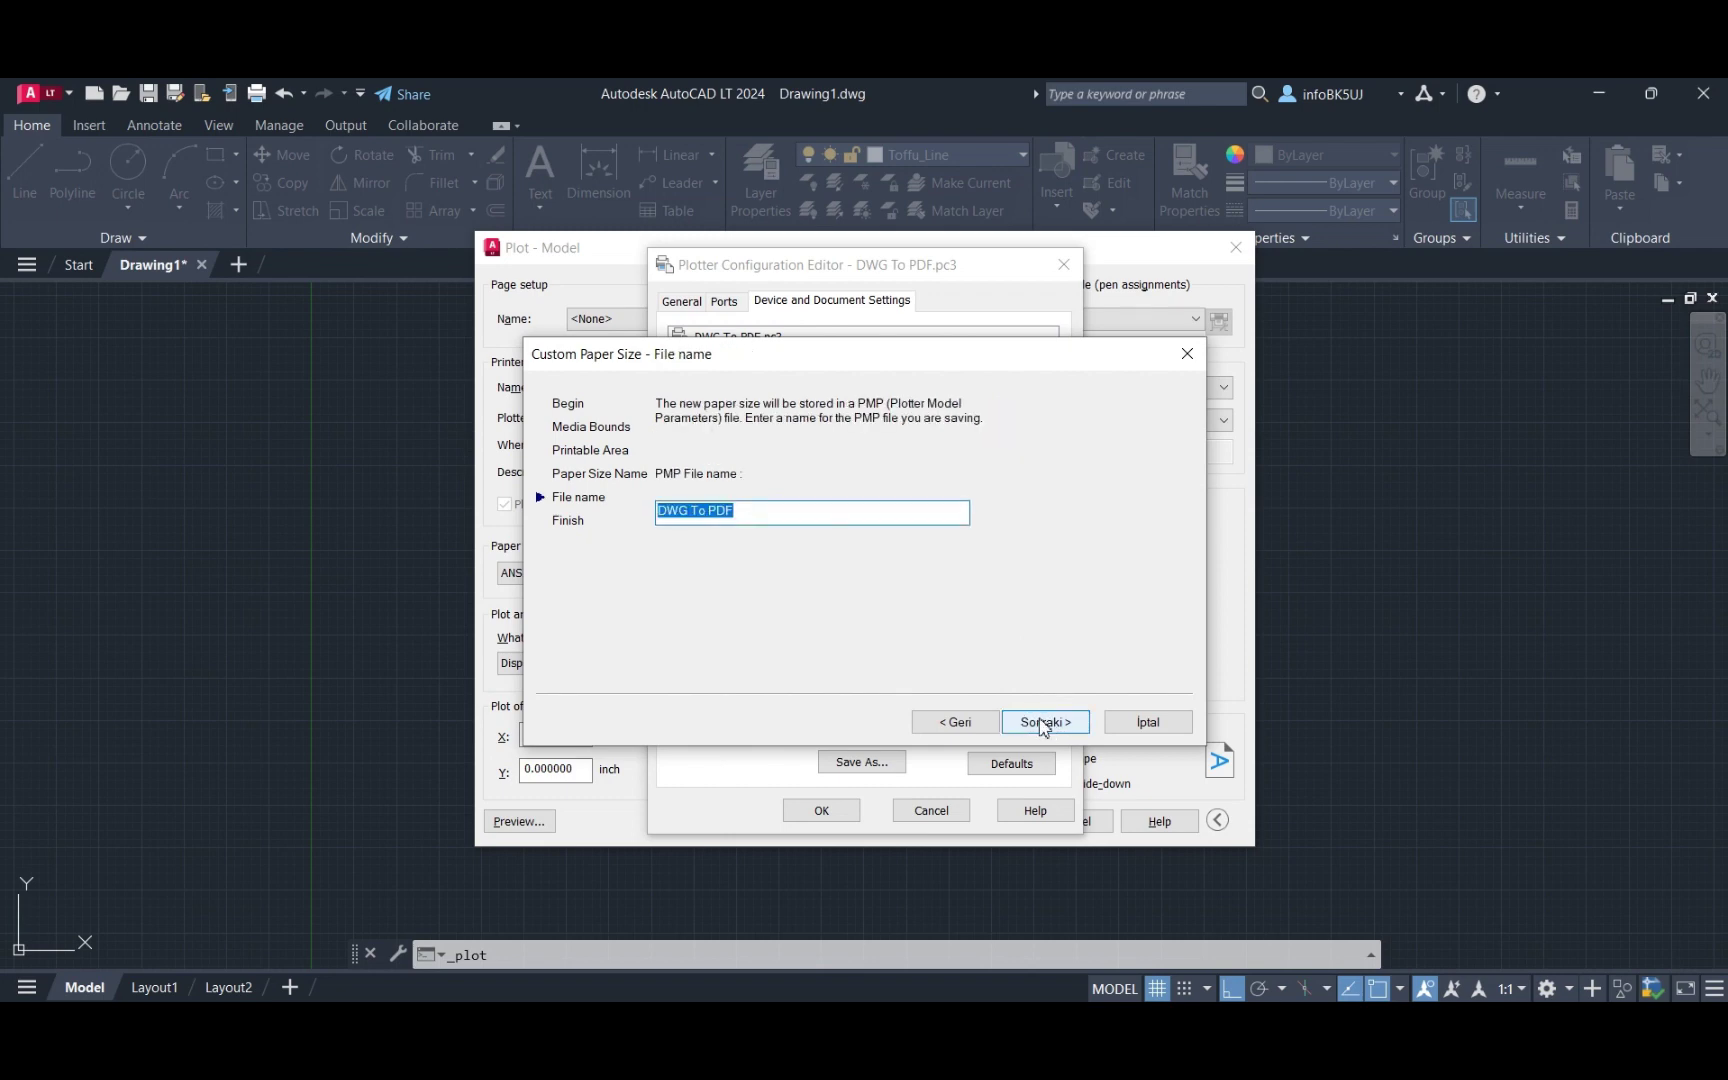
click(1043, 722)
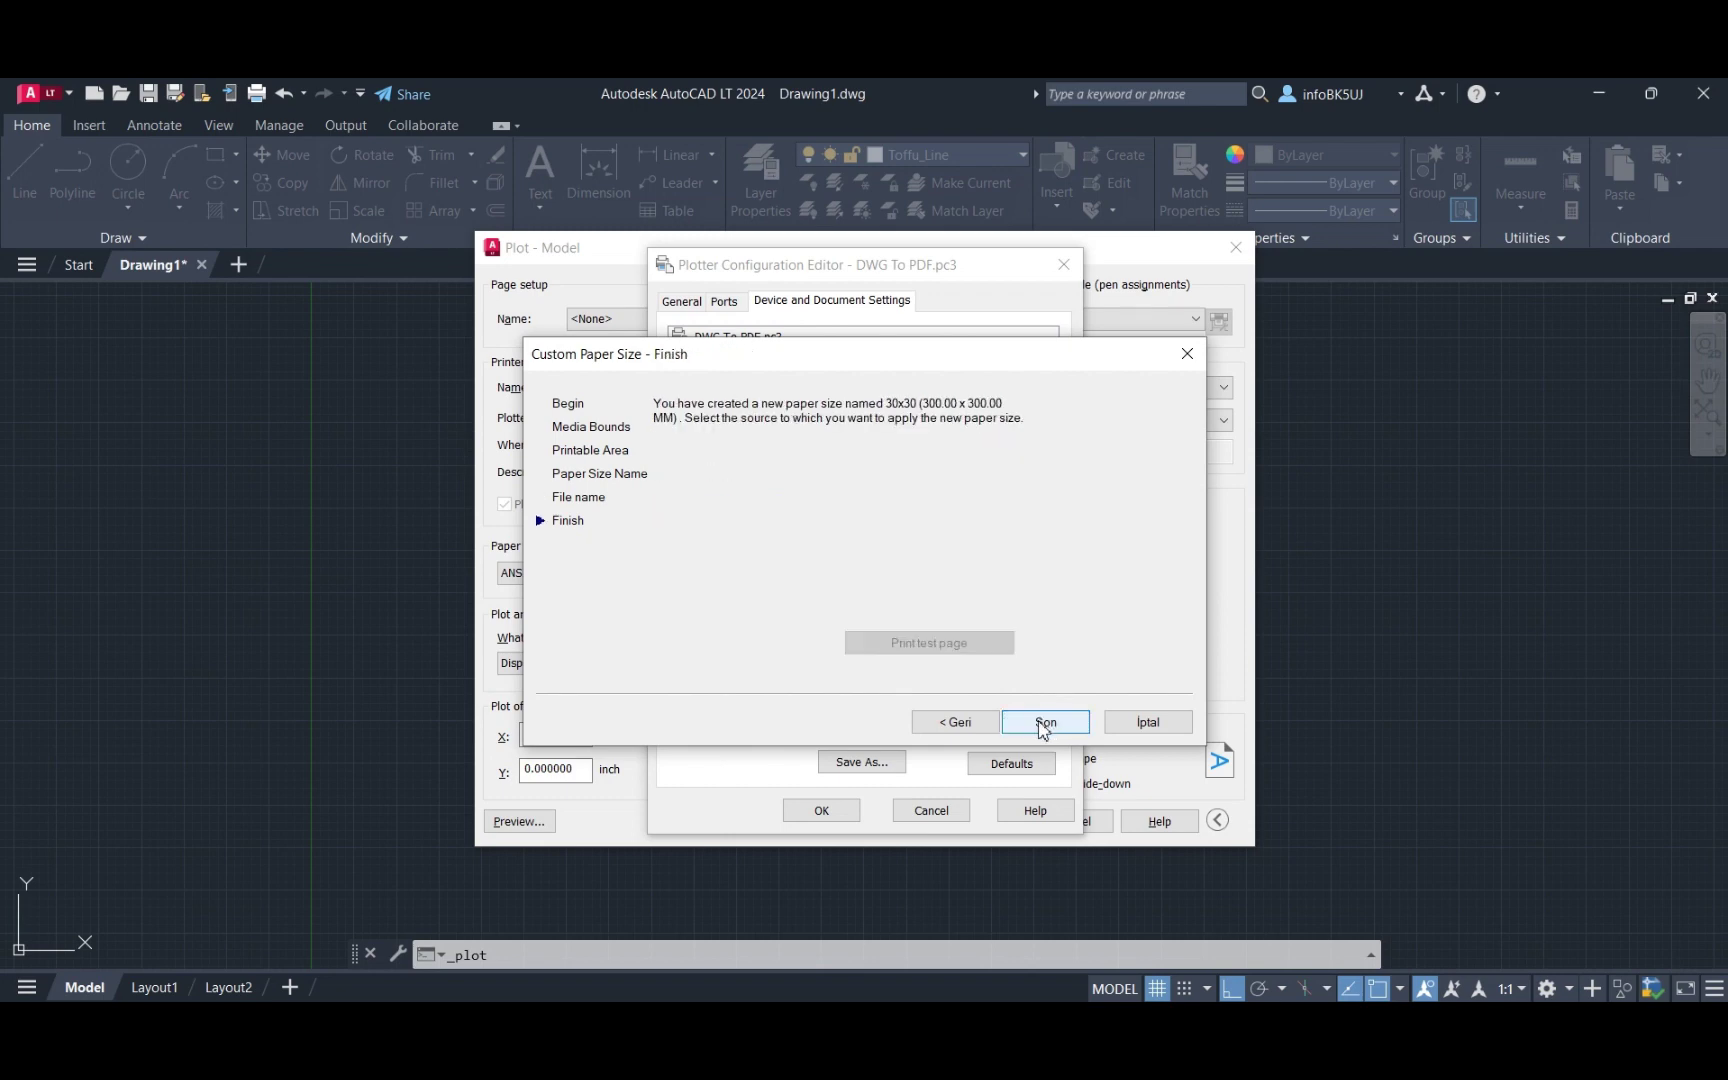
click(1043, 722)
click(890, 594)
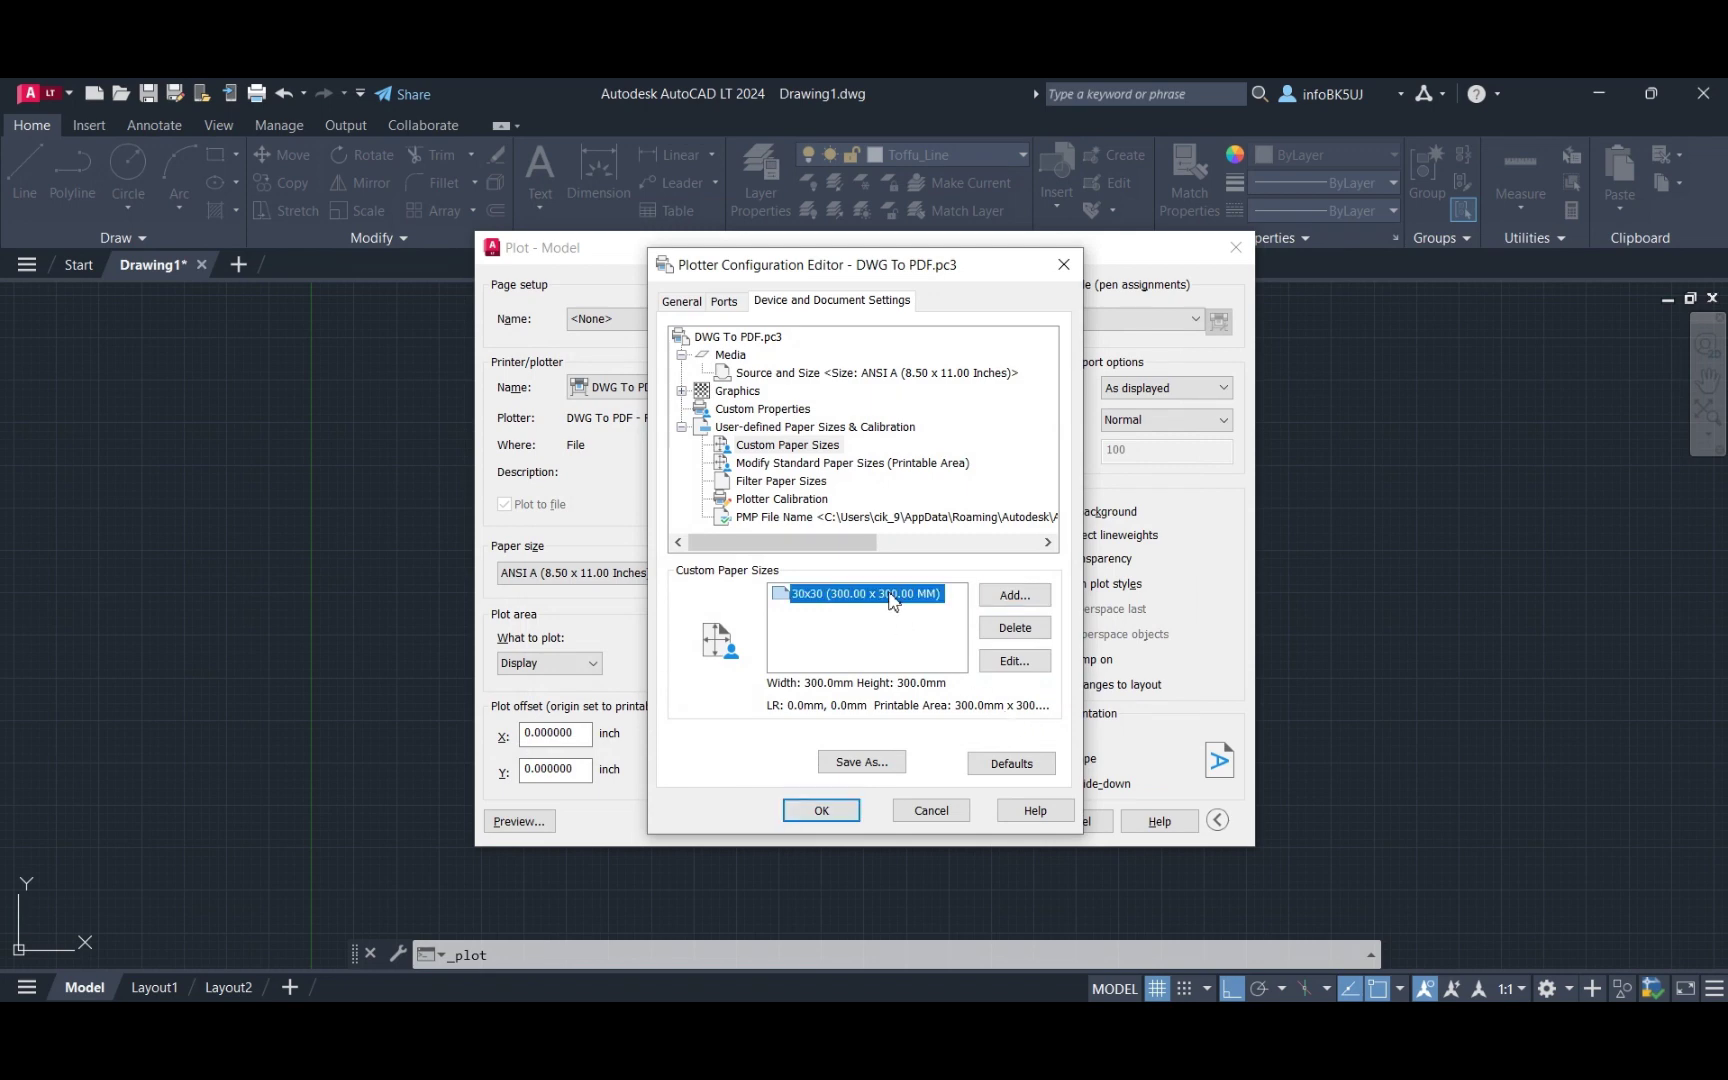
click(821, 810)
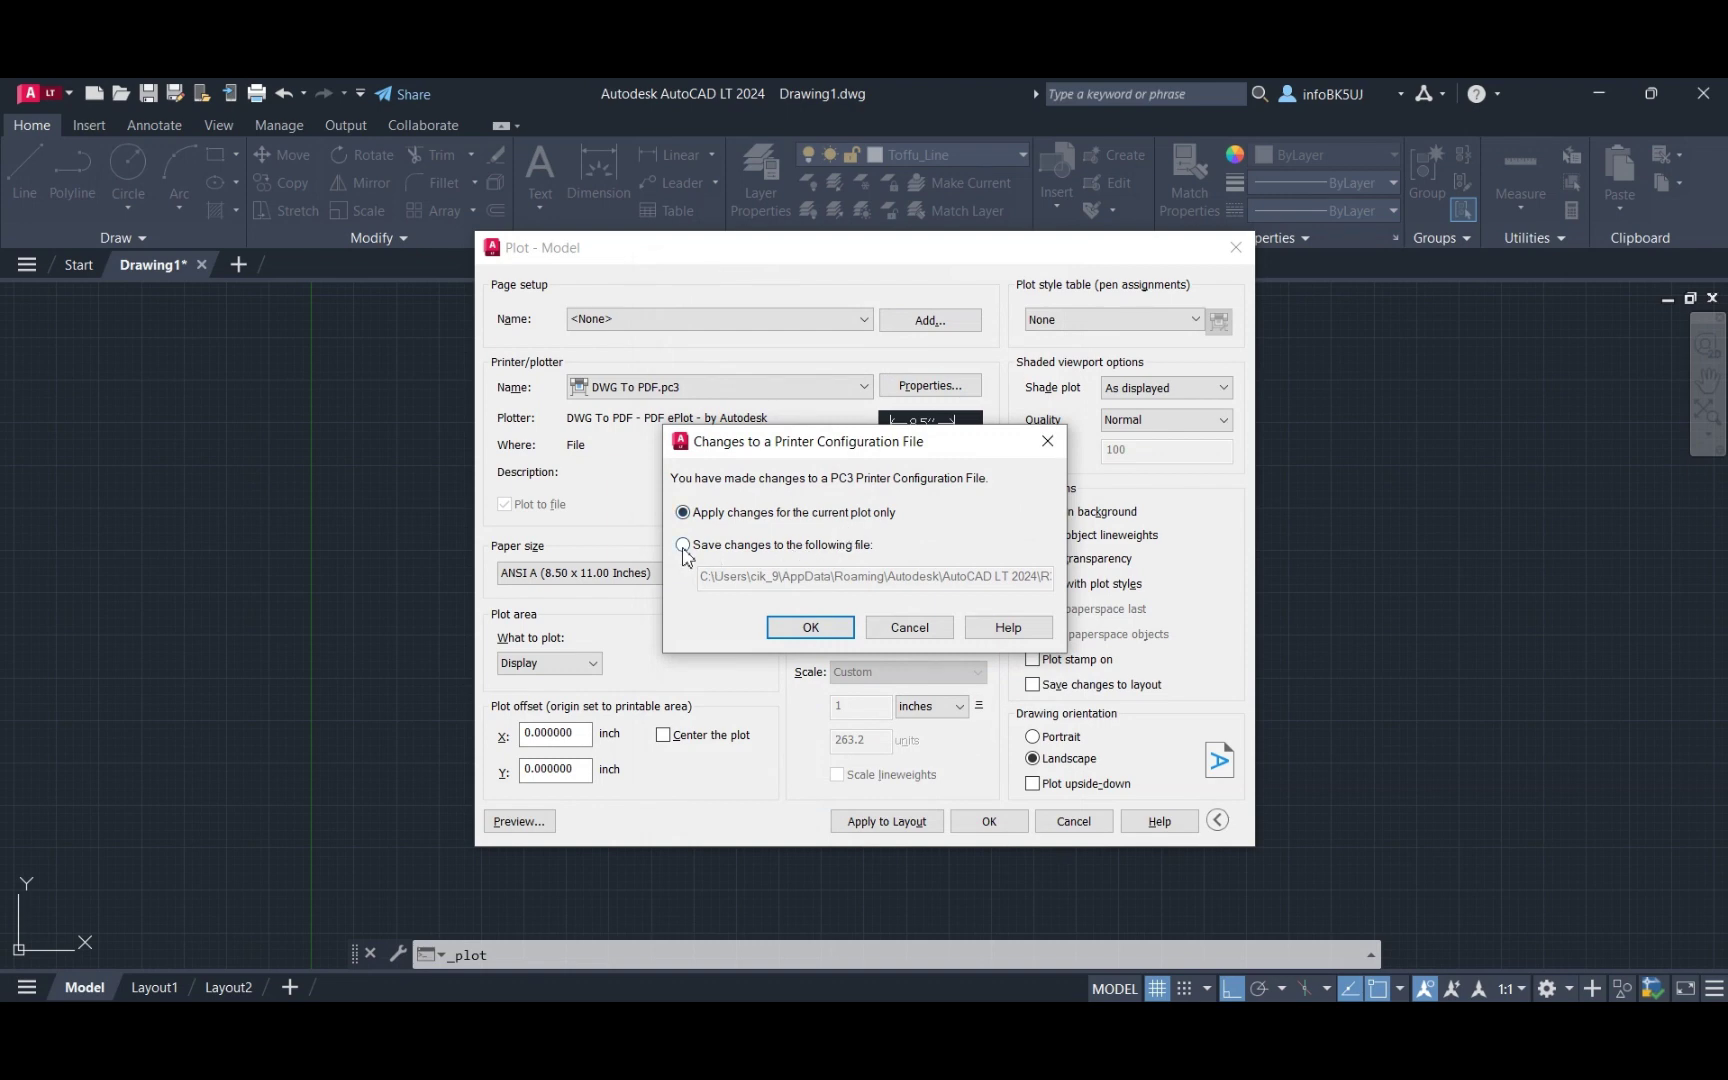
Apply the PC3 changes to the current plot only and return to Plot - Model.
click(683, 546)
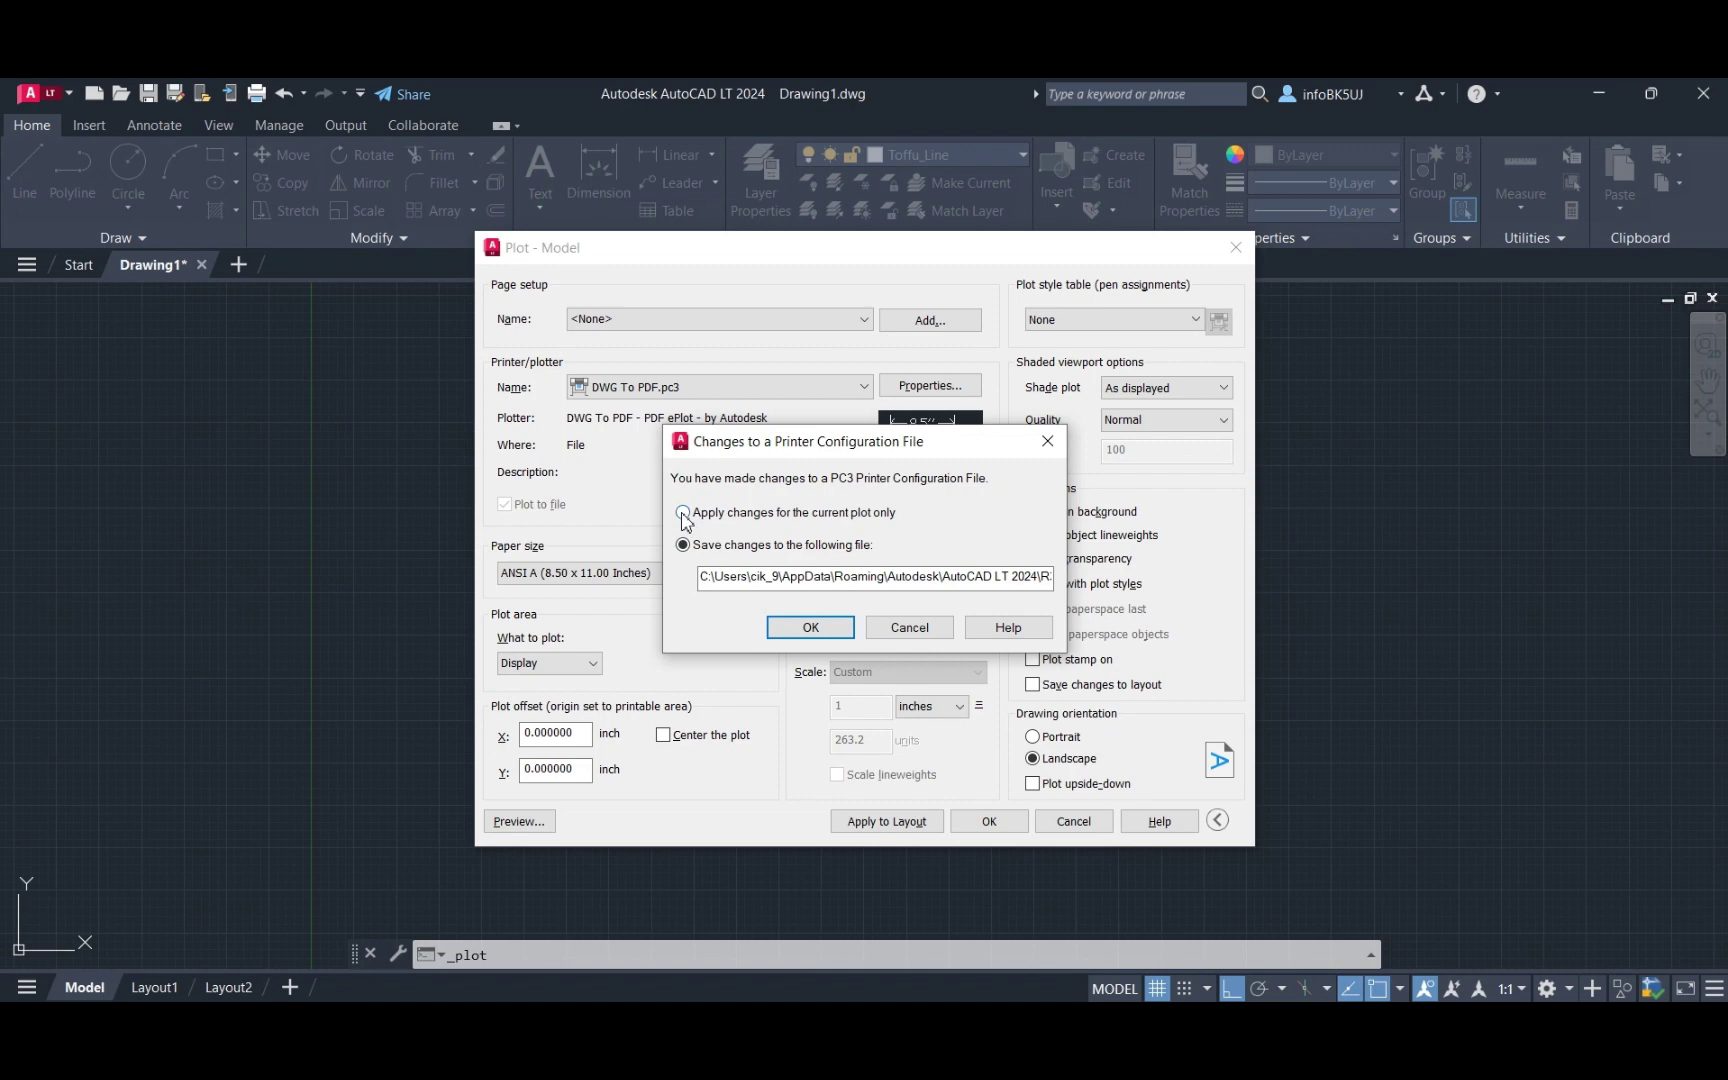
click(683, 513)
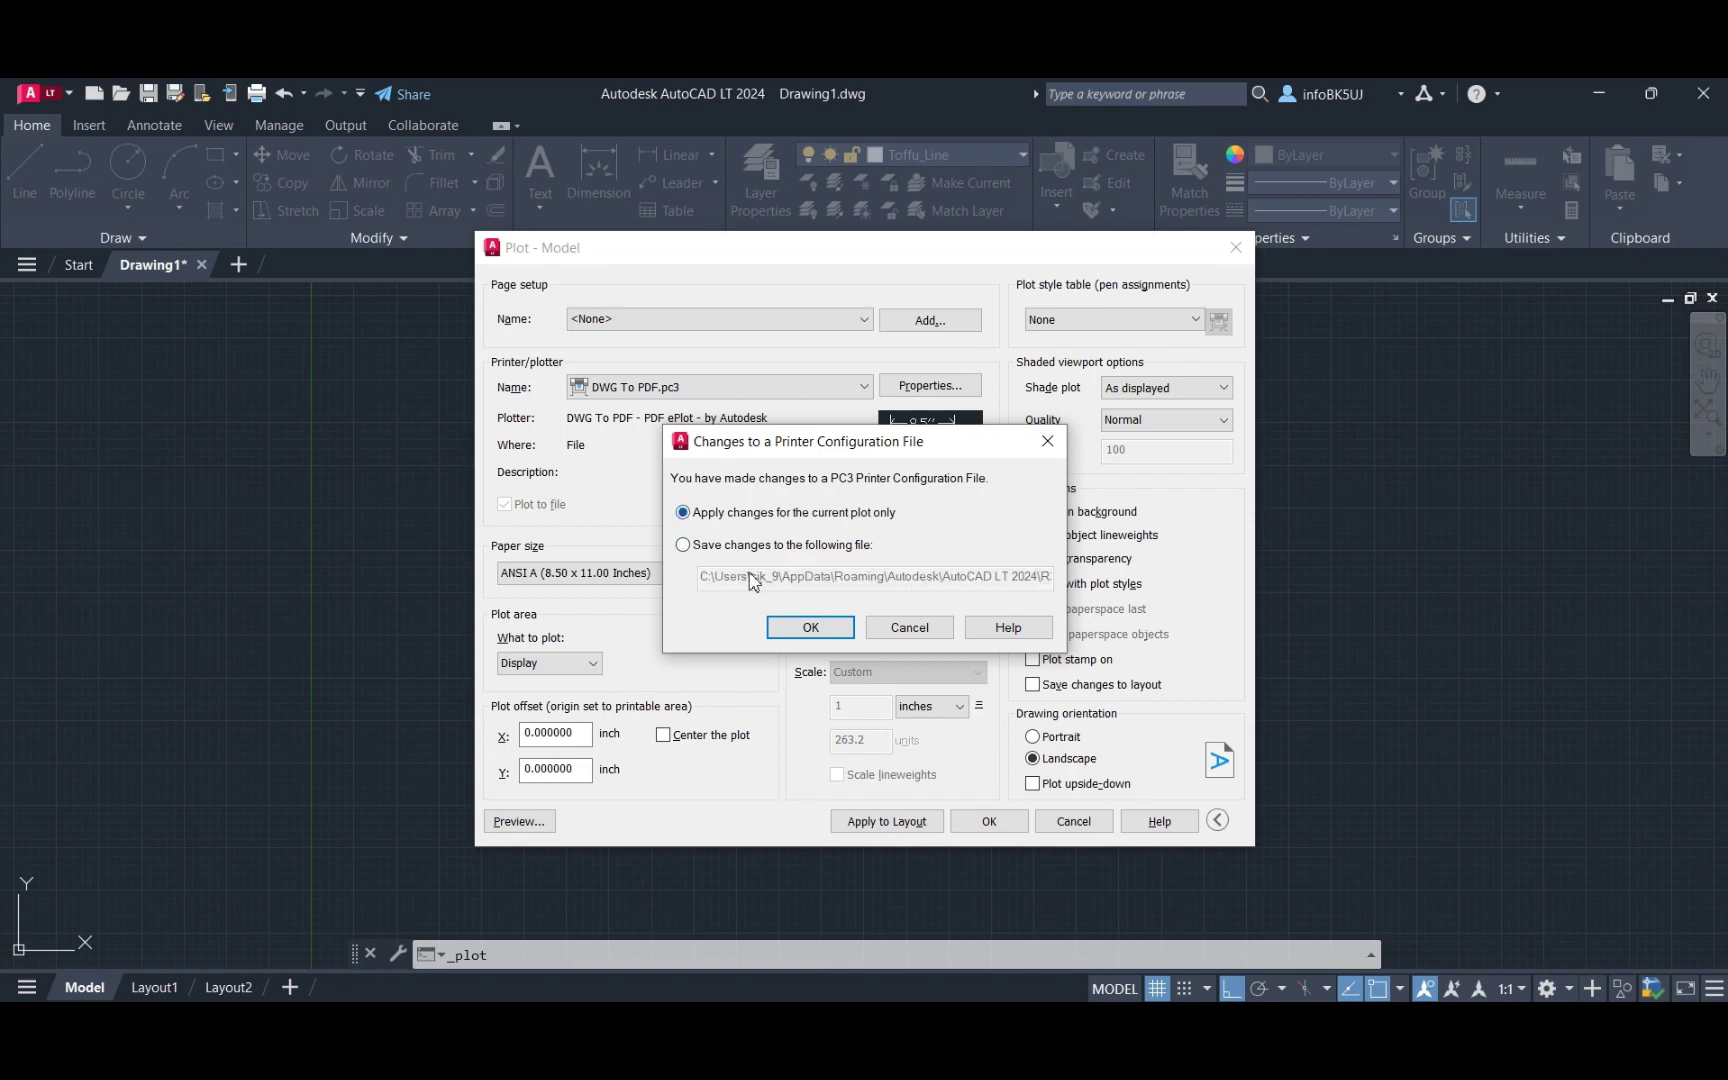
click(810, 628)
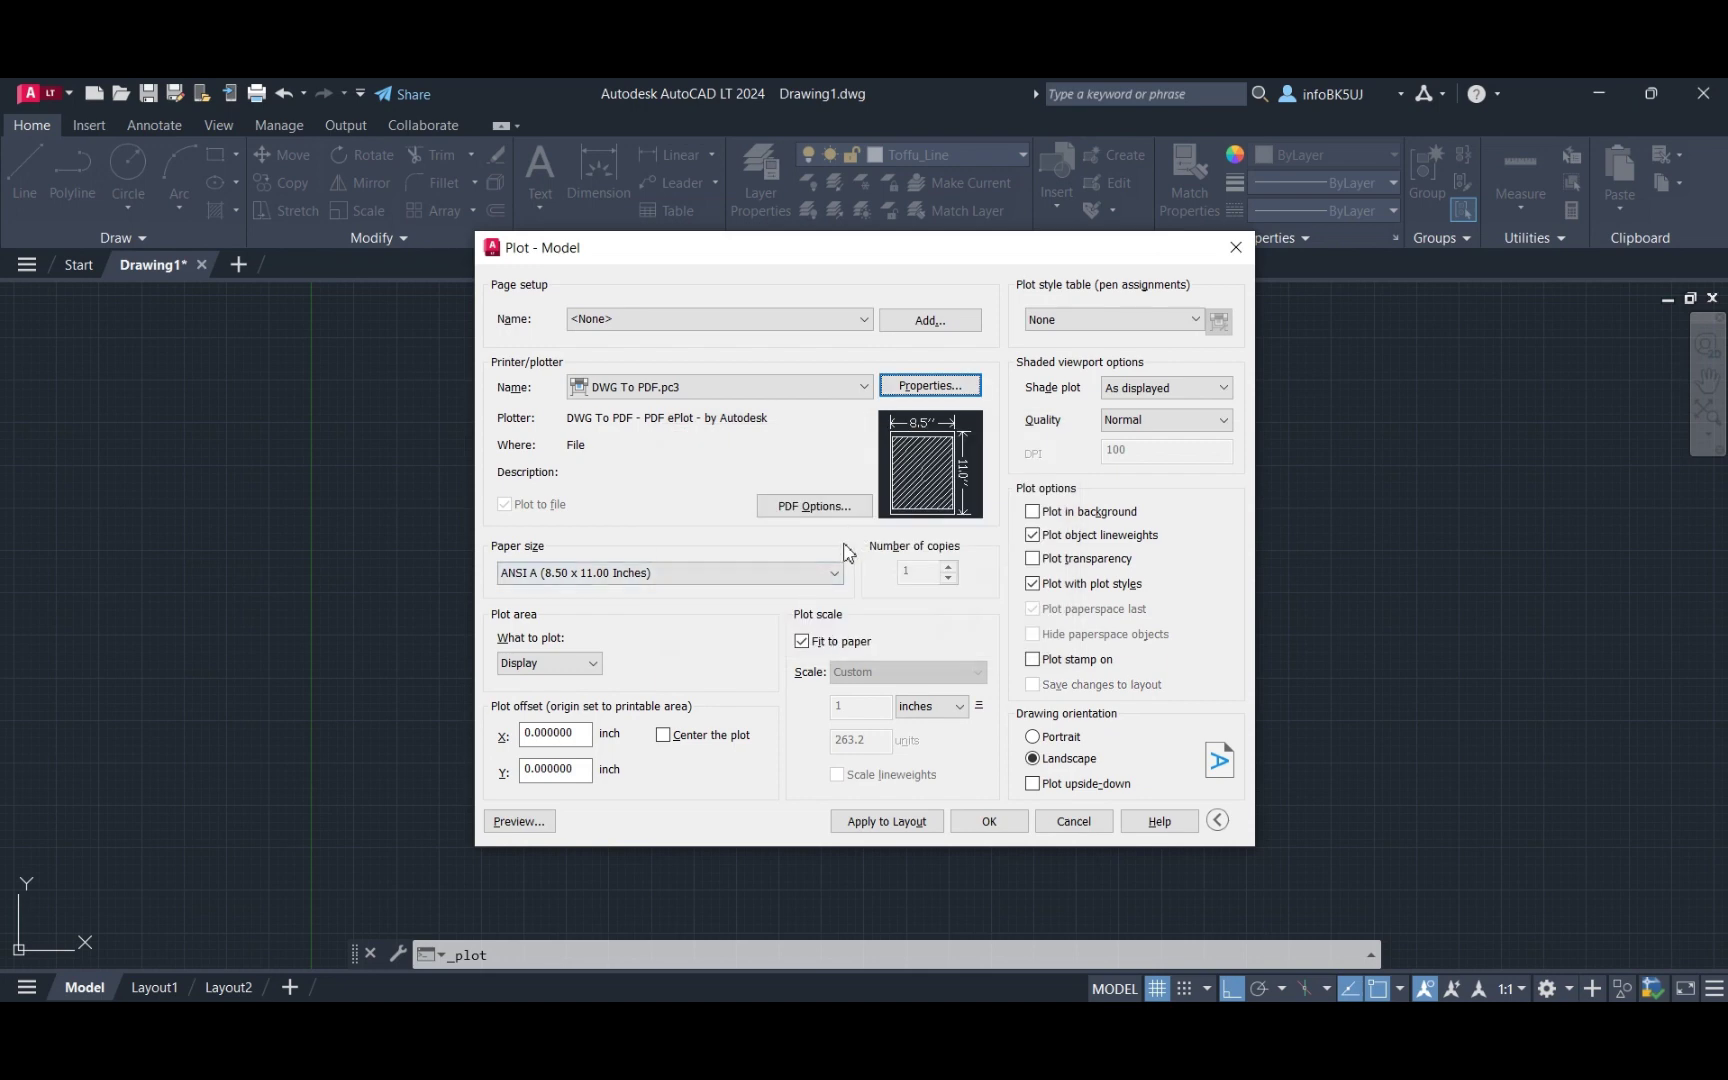
Pick the 30x30 (300.00 x 300.00 MM) paper size and try Extents as plot area.
click(720, 578)
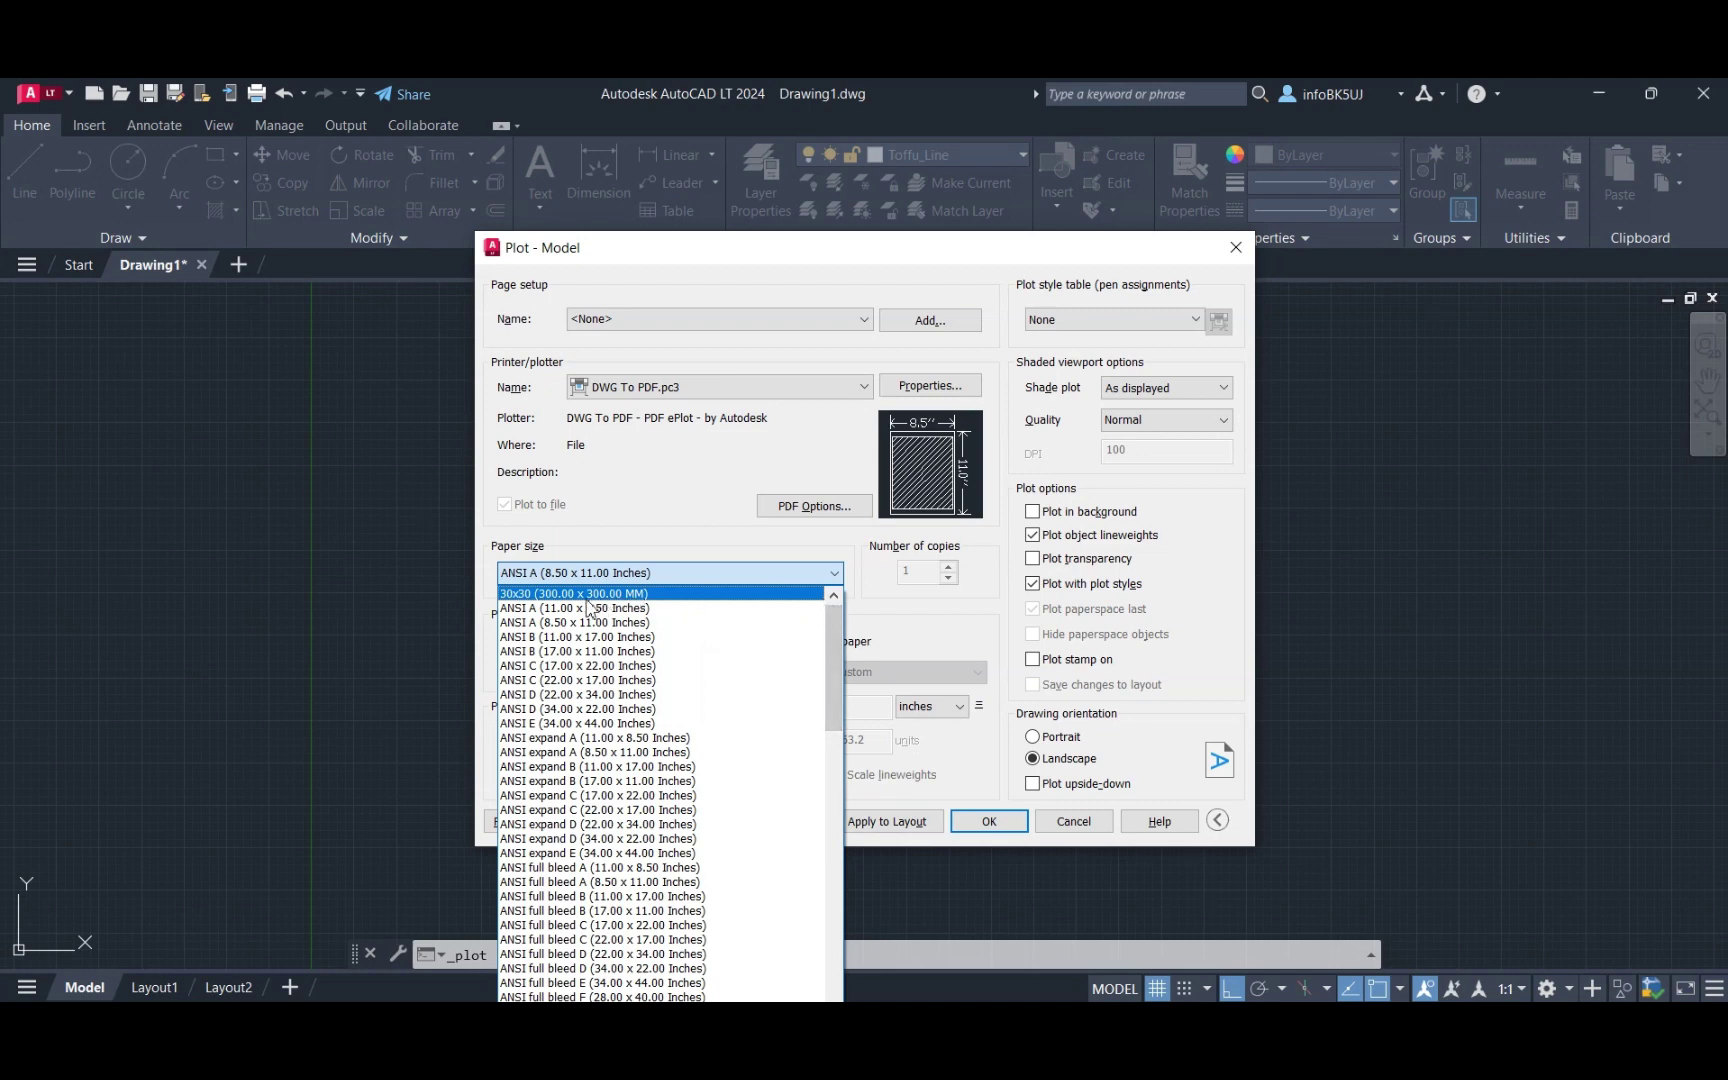
click(660, 594)
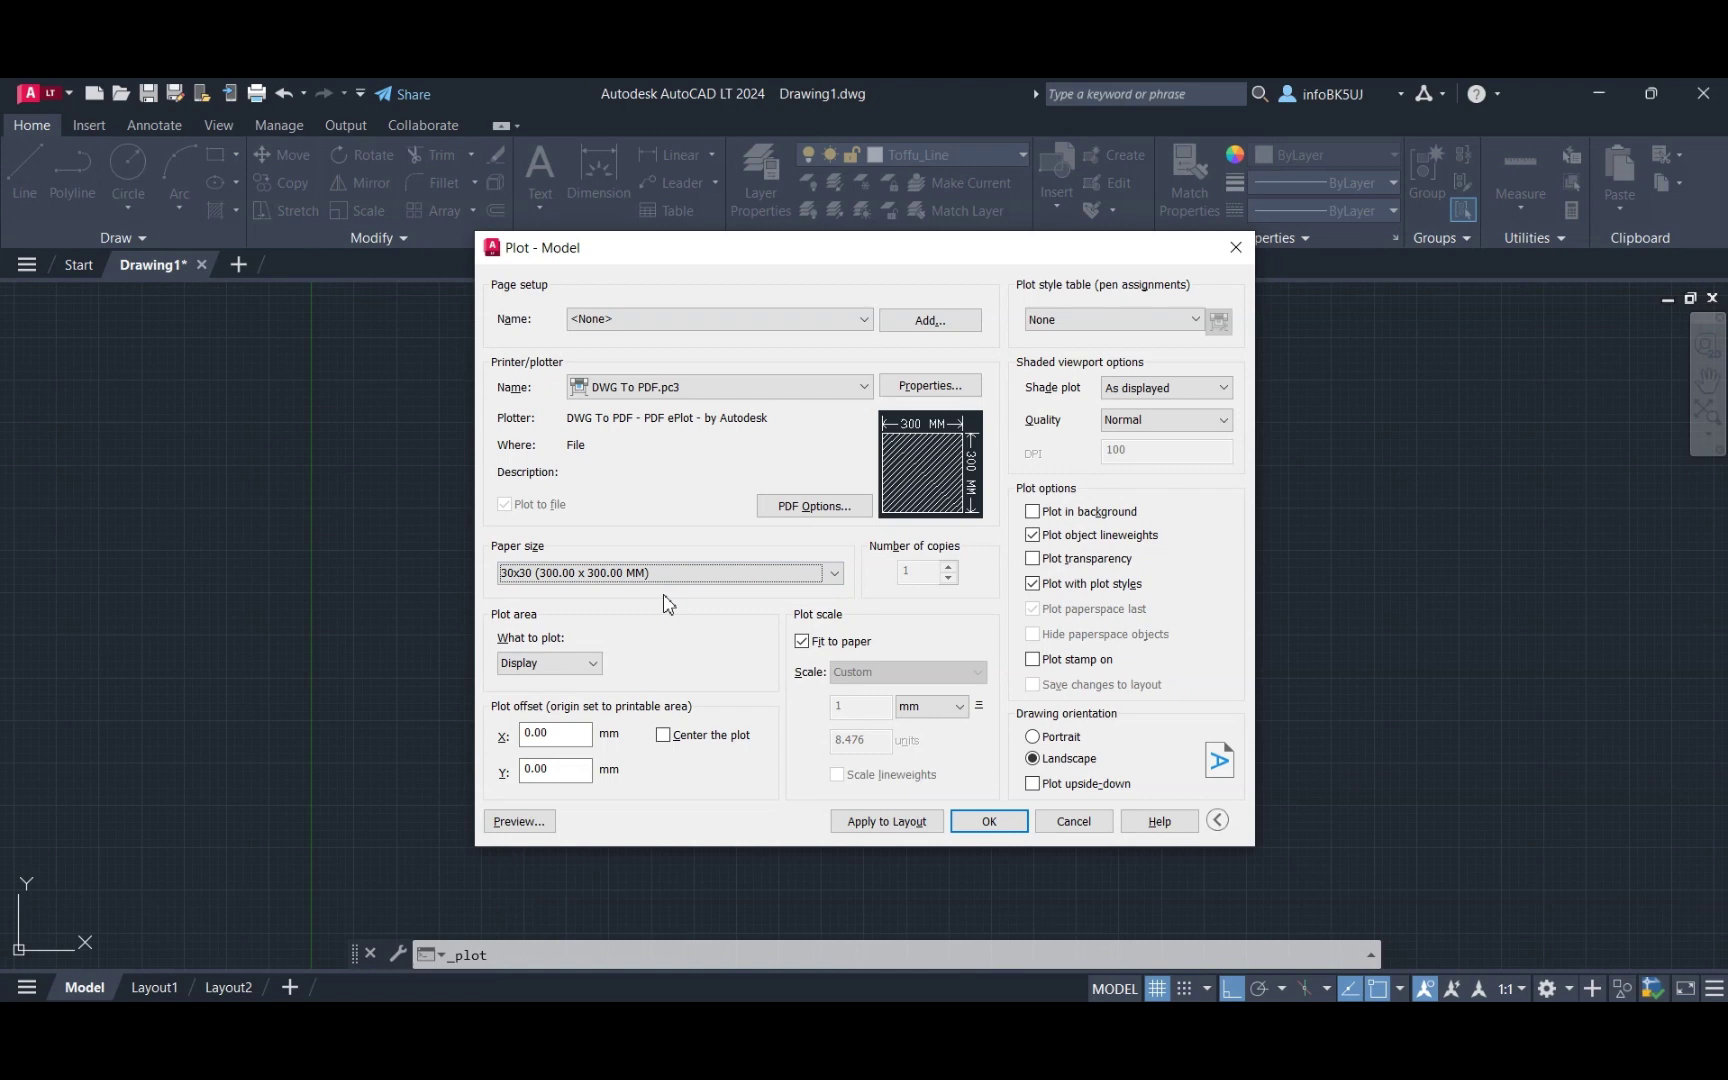
click(596, 665)
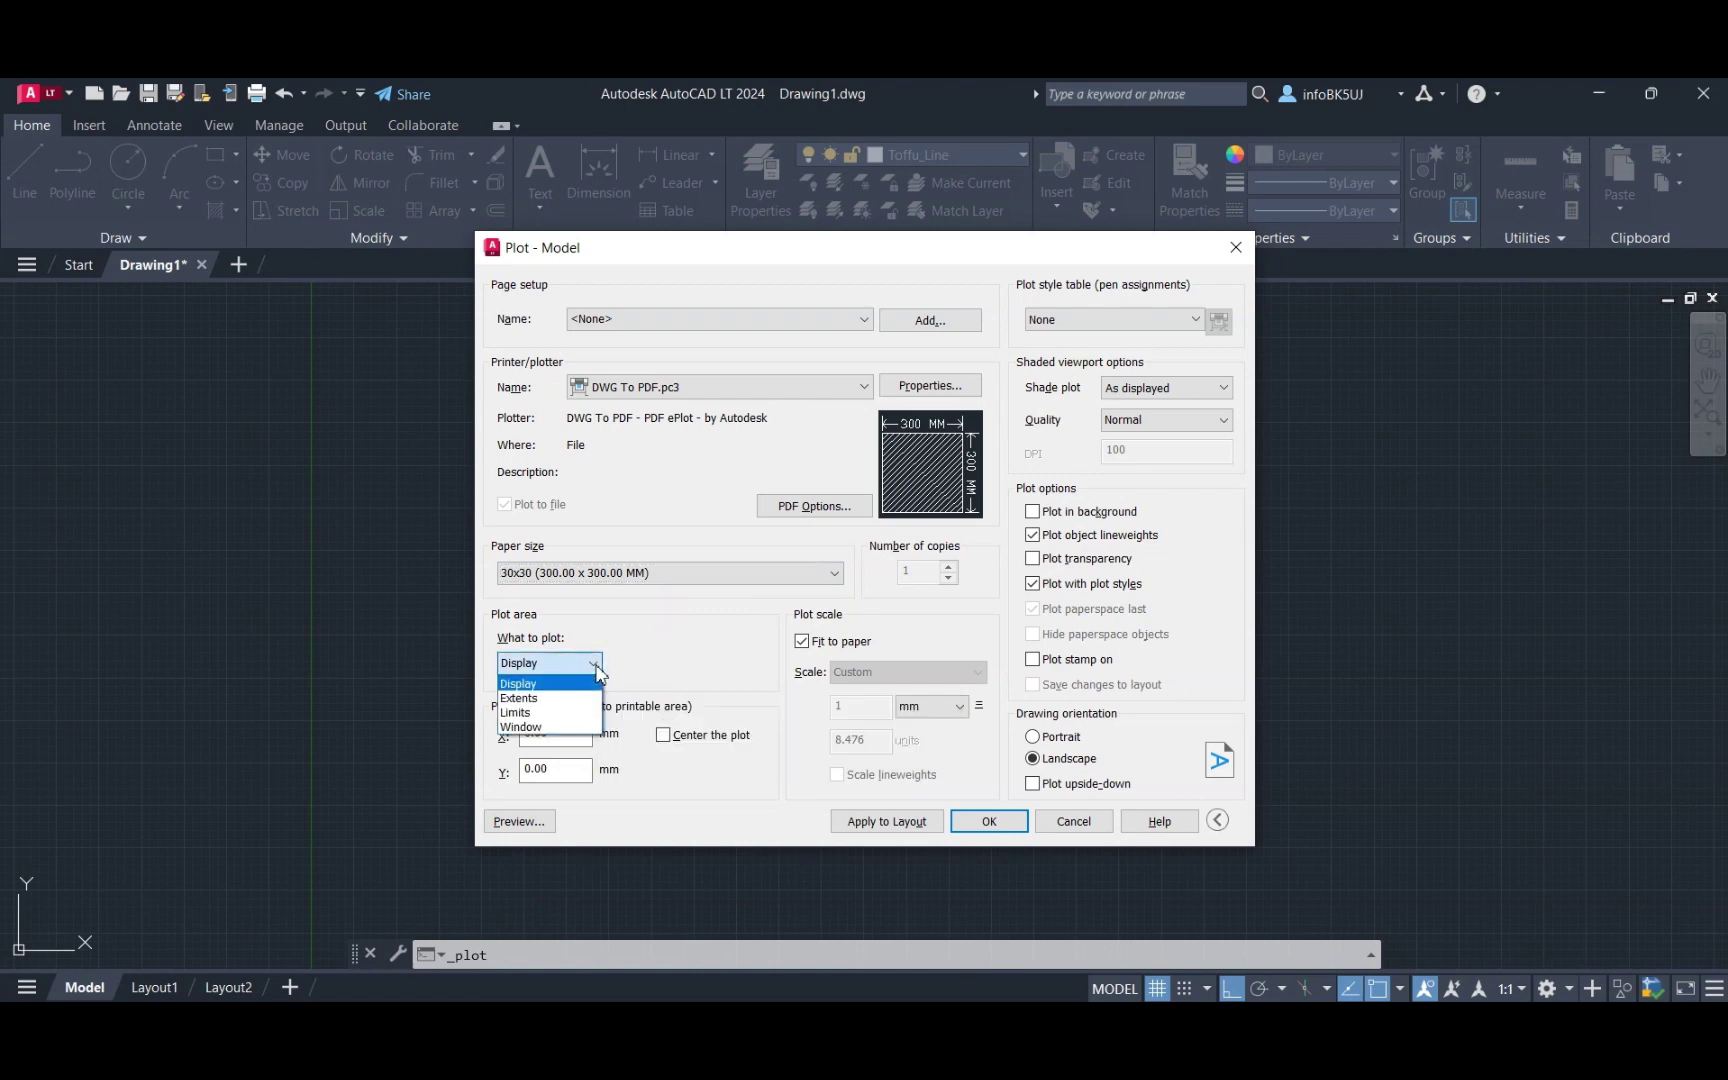
click(525, 686)
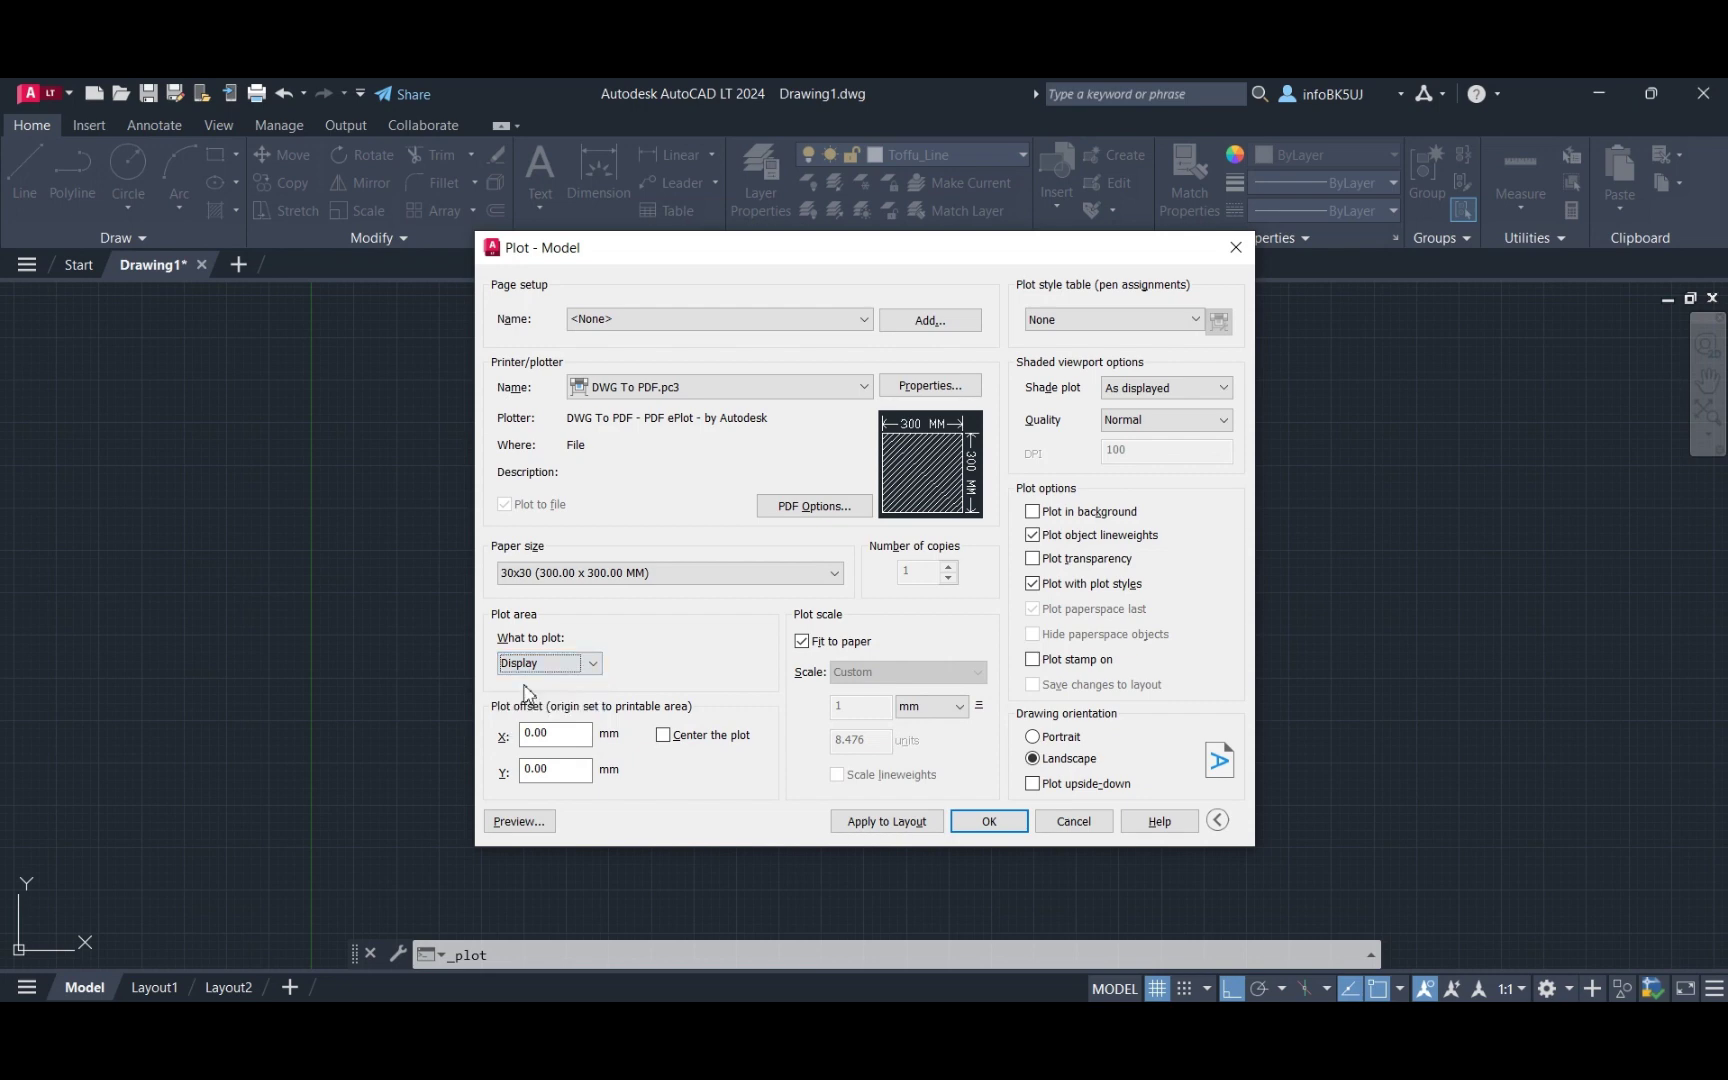
click(593, 665)
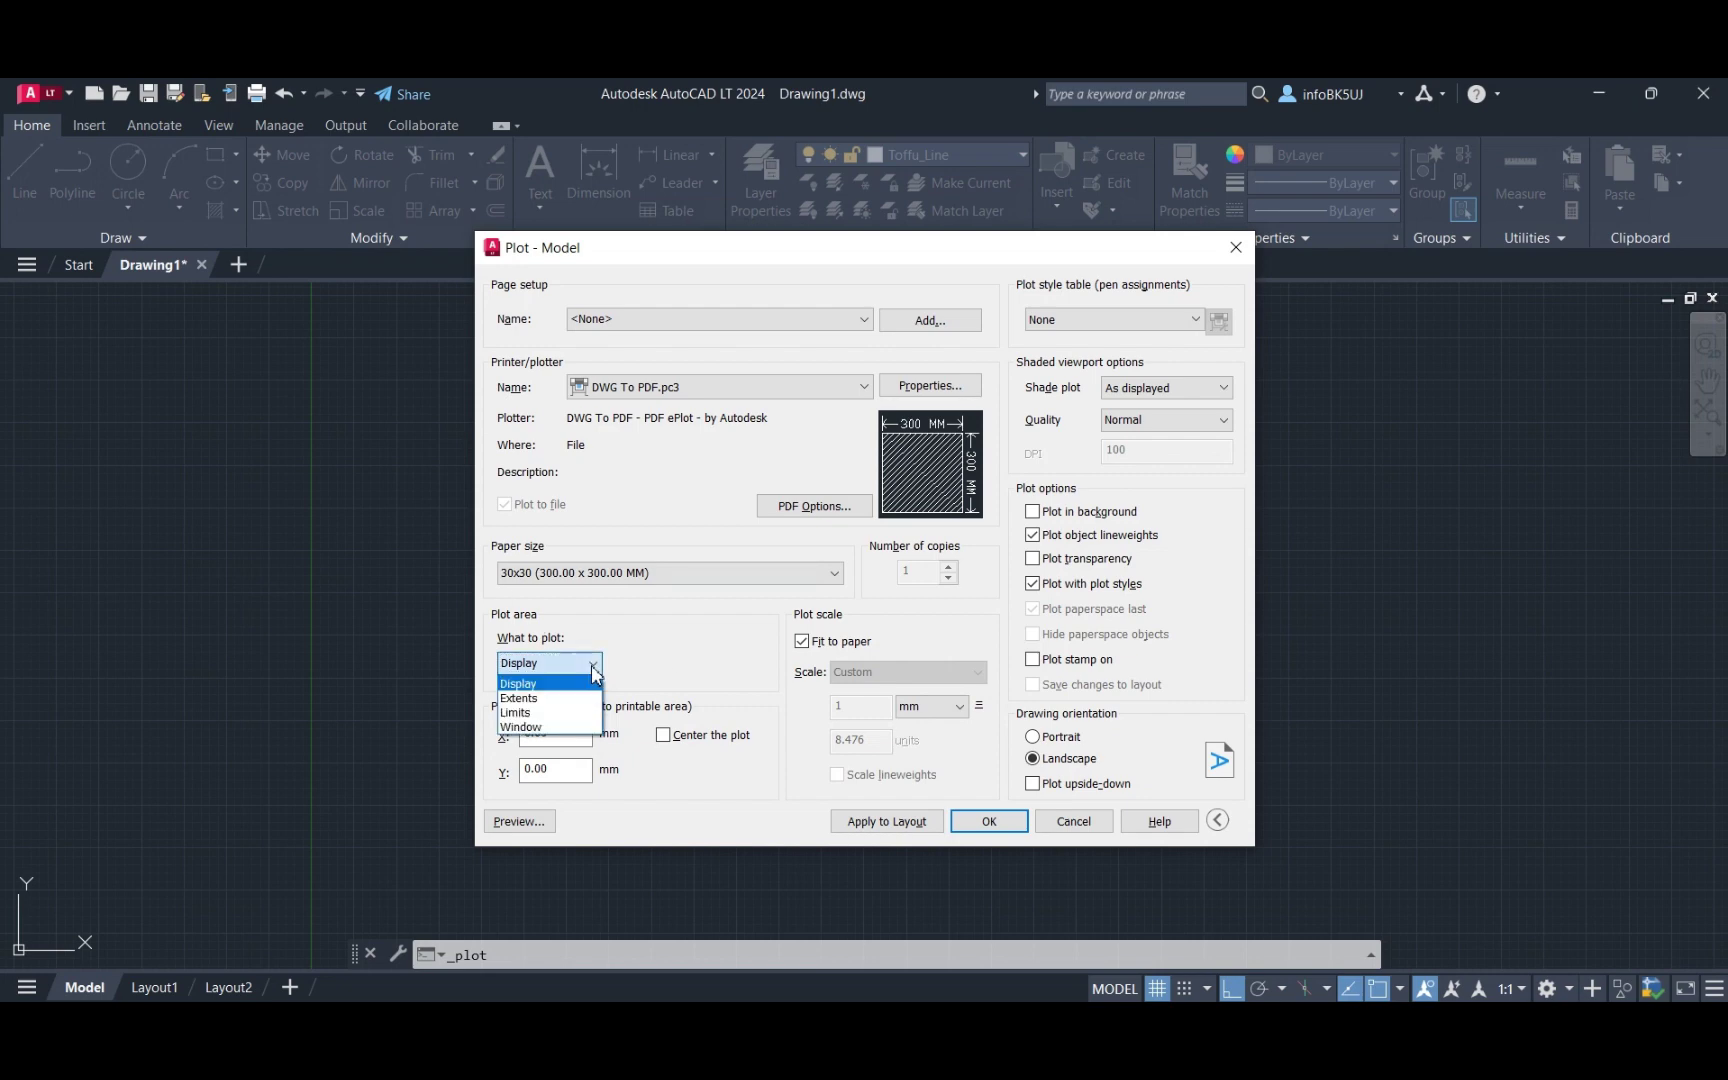
click(540, 699)
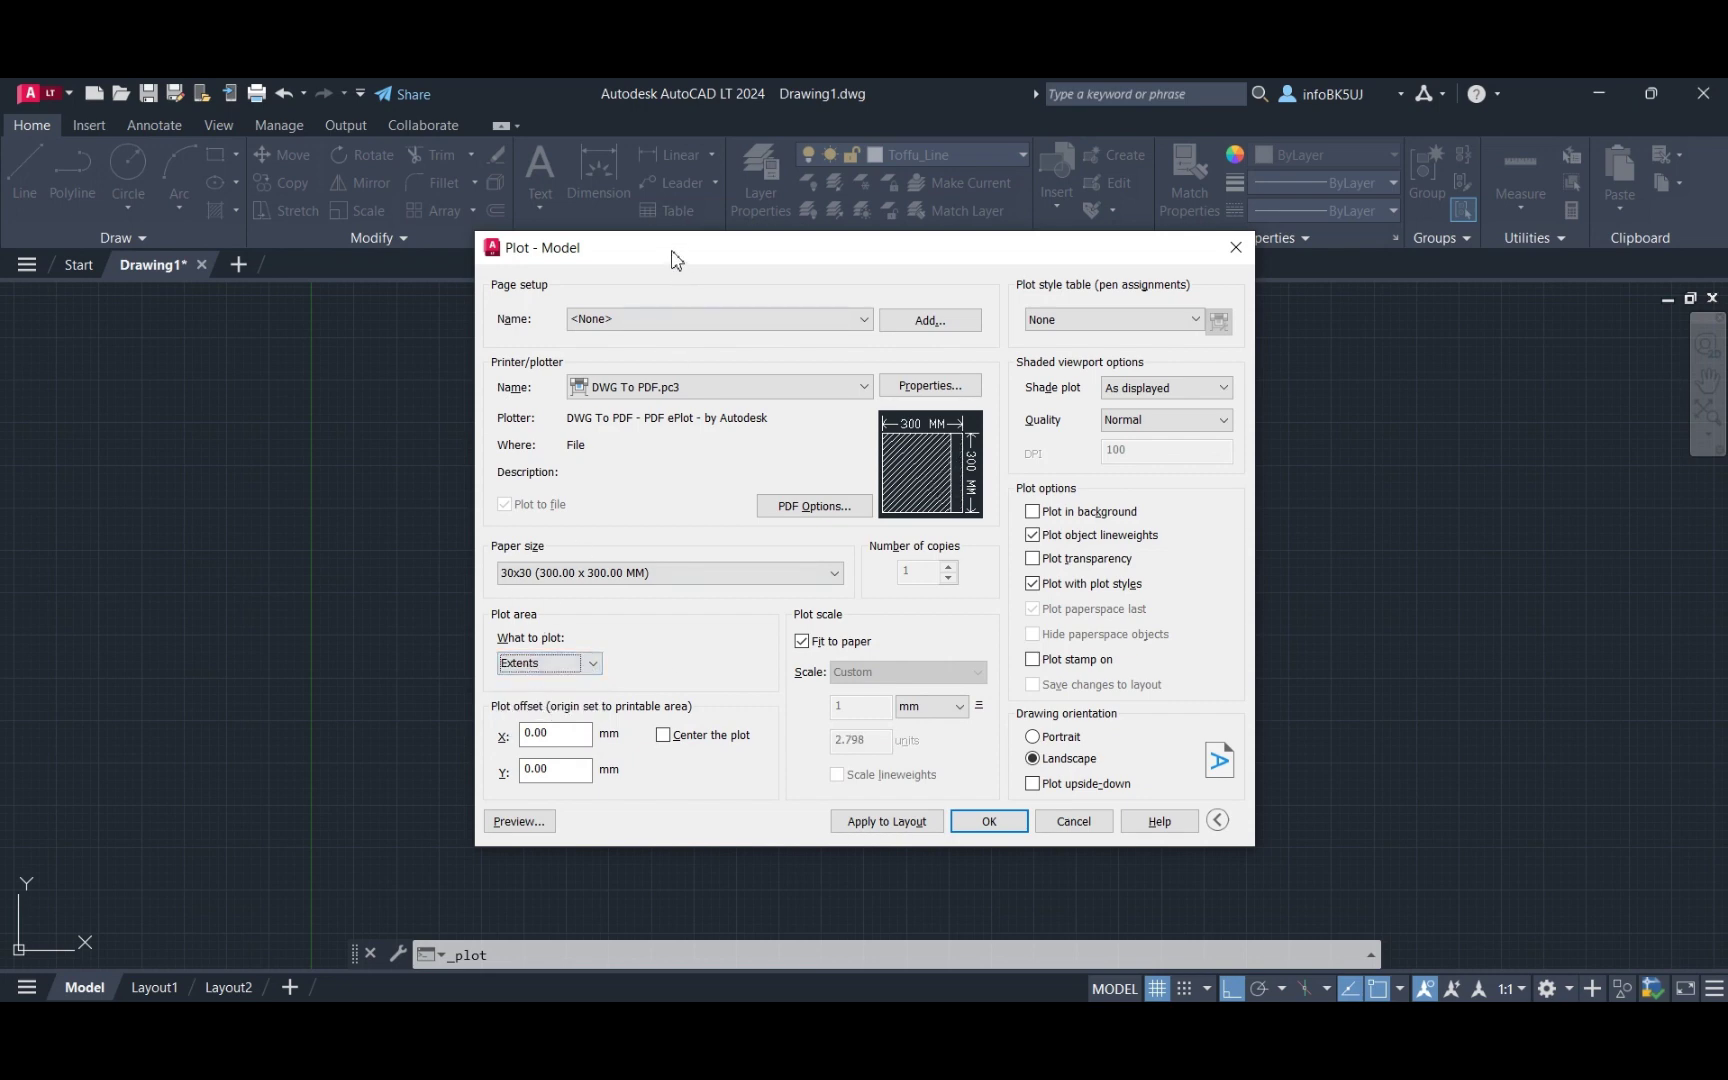
Switch the plot area from Limits to Window to pick the region on screen.
mouse_move(673, 258)
mouse_down()
mouse_move(1303, 379)
mouse_move(630, 291)
mouse_up()
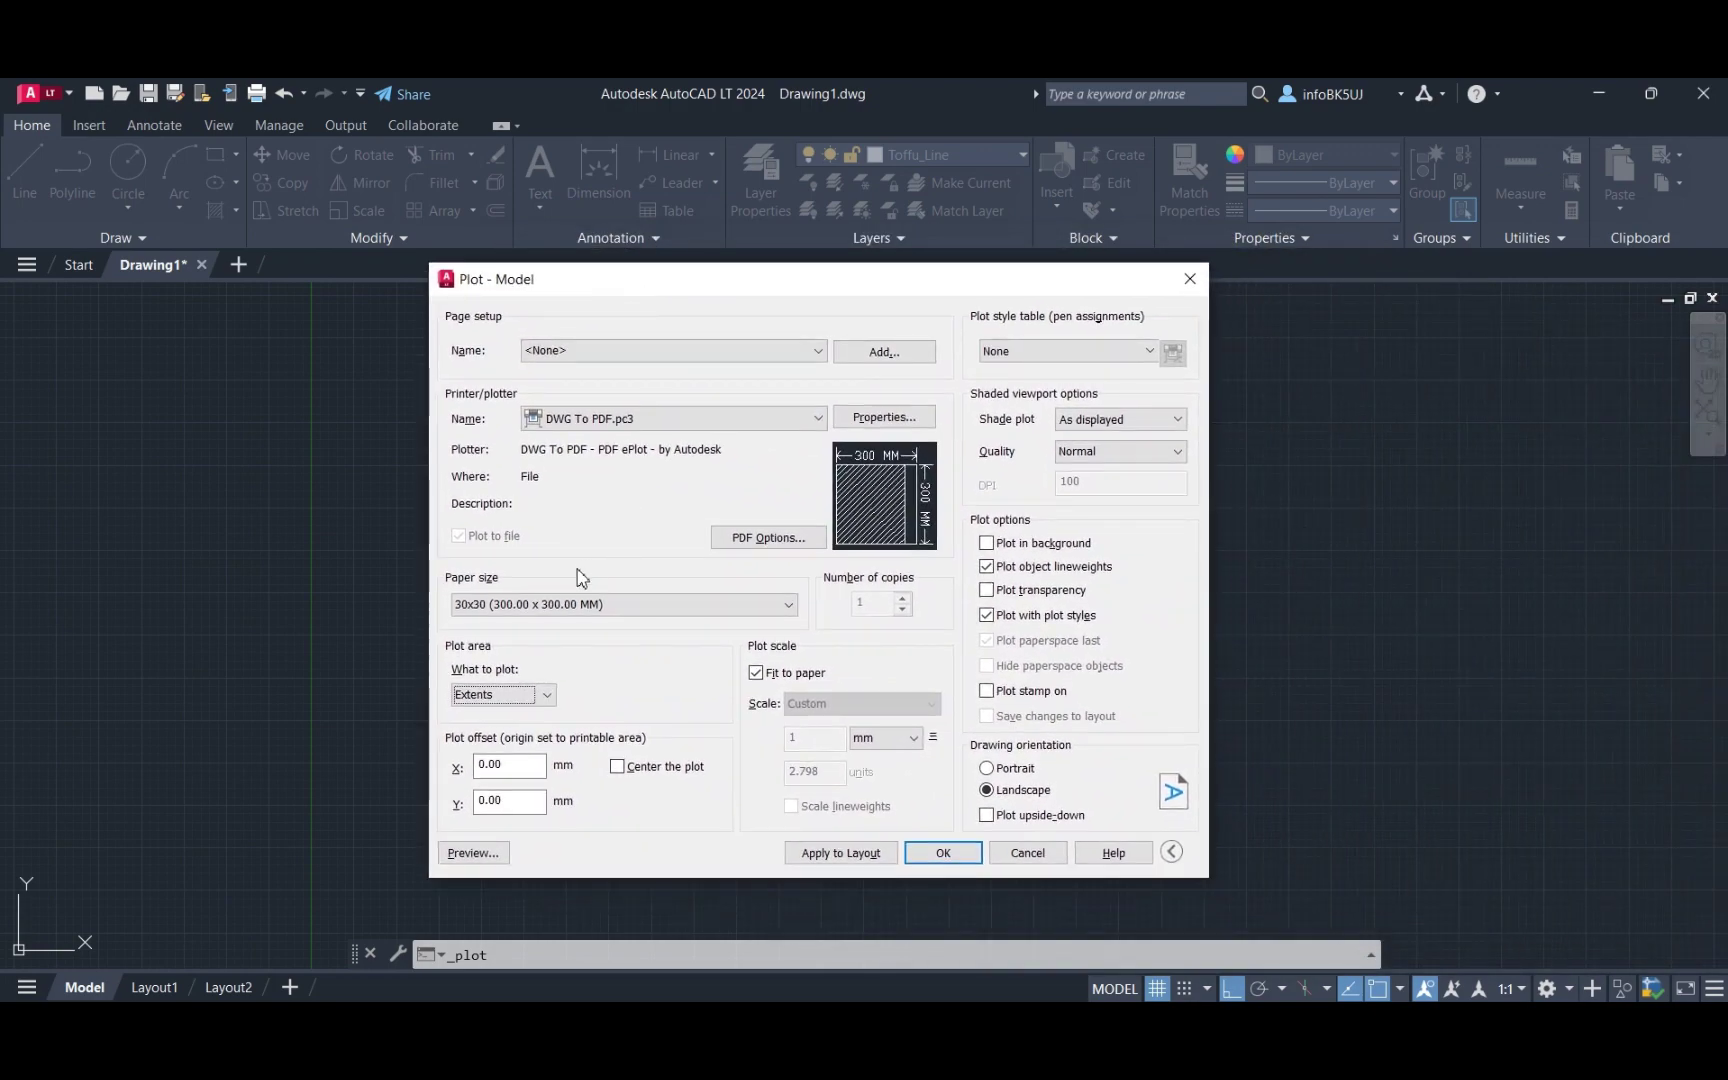
click(545, 694)
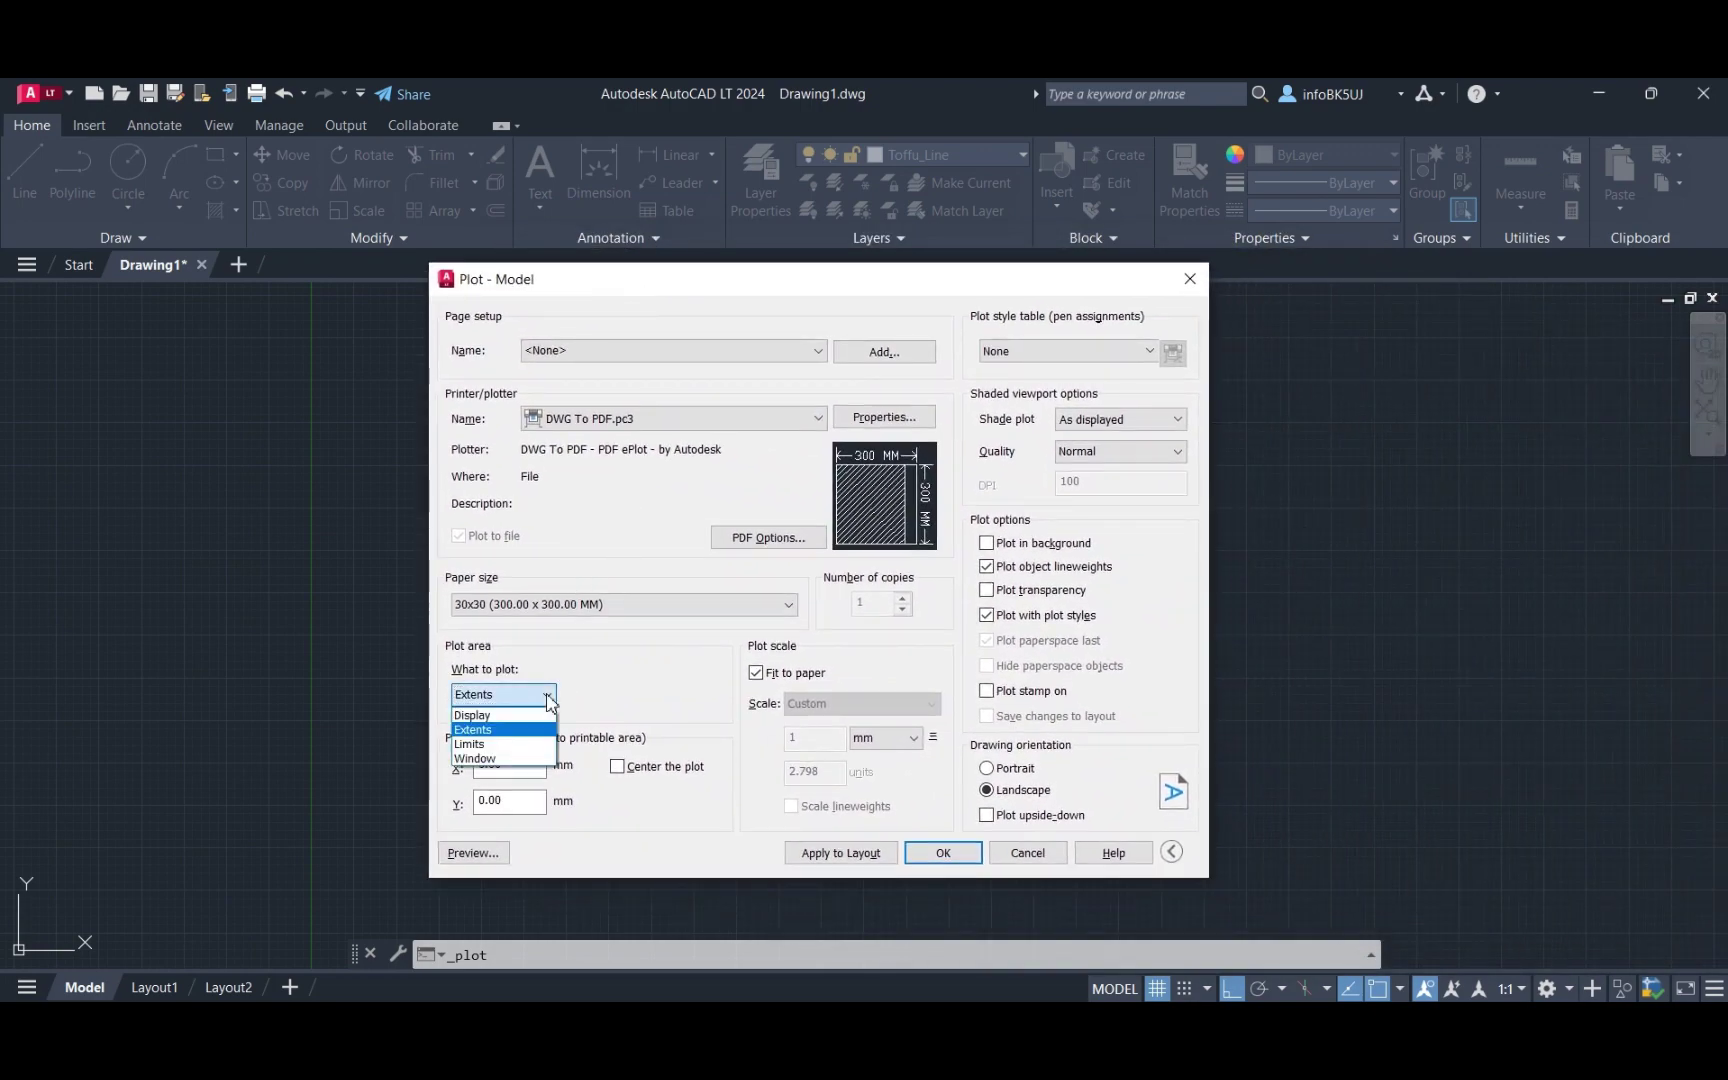
click(472, 746)
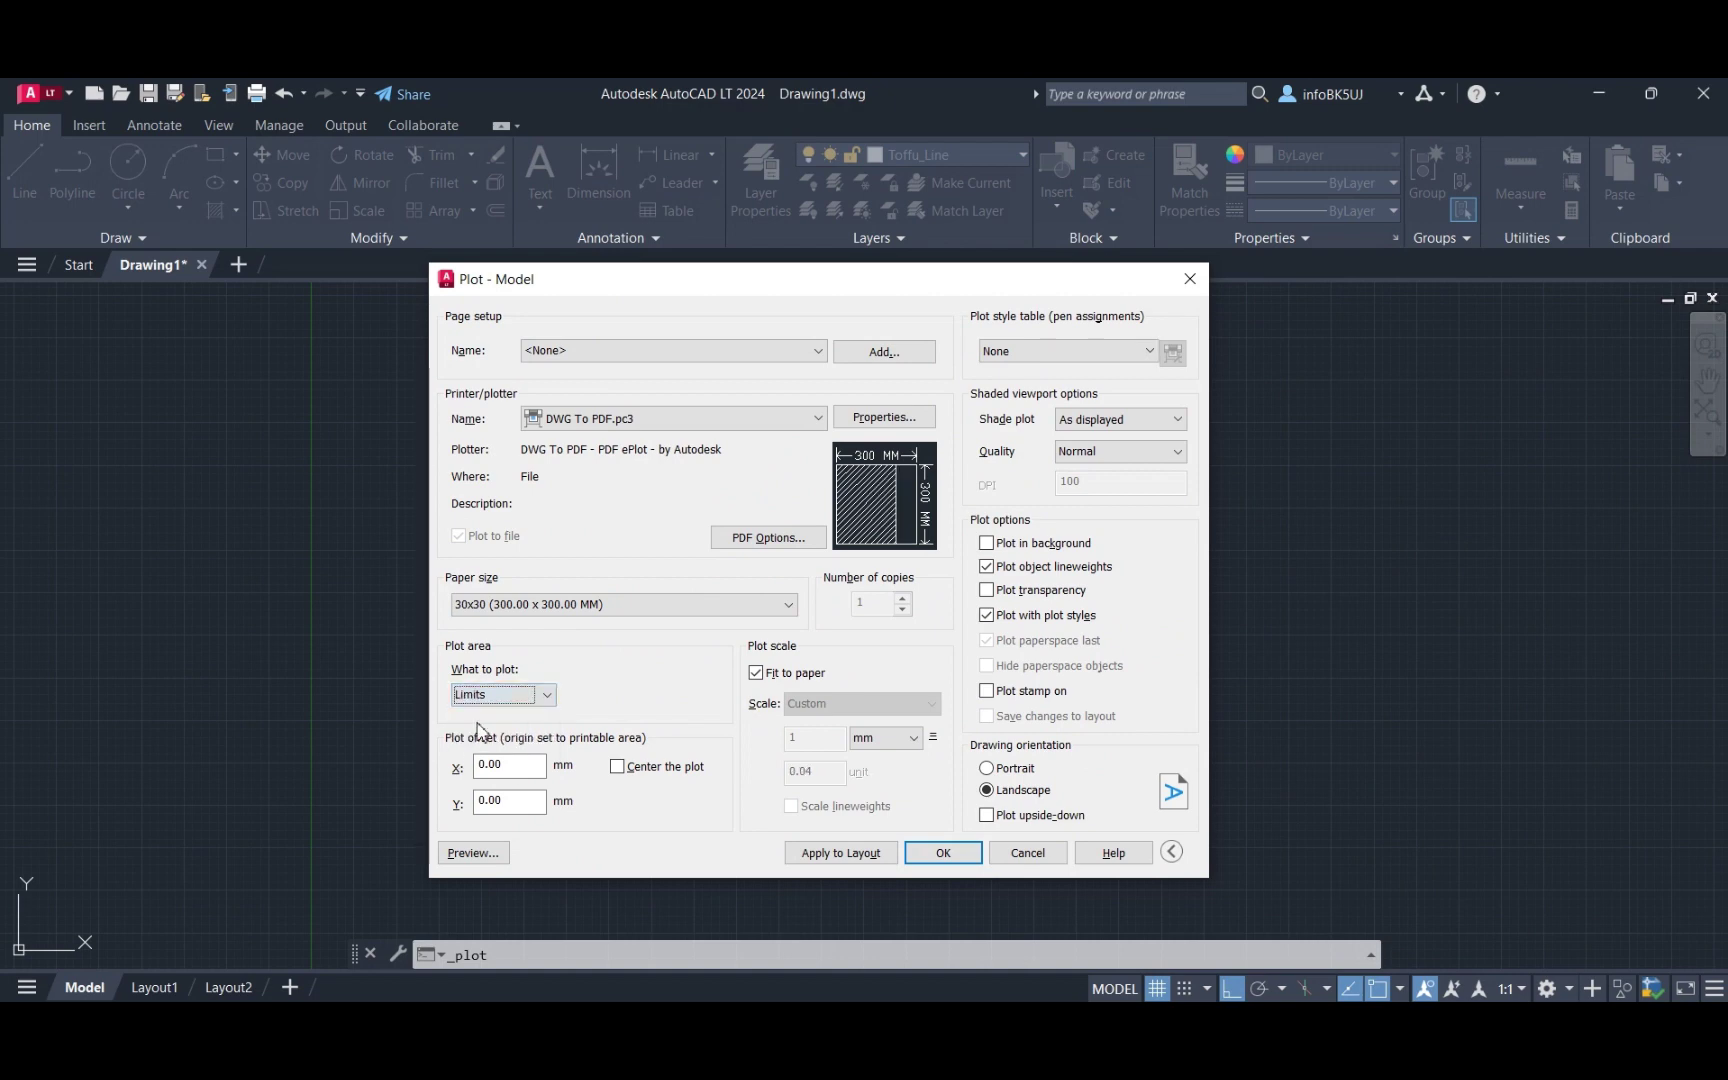
click(548, 697)
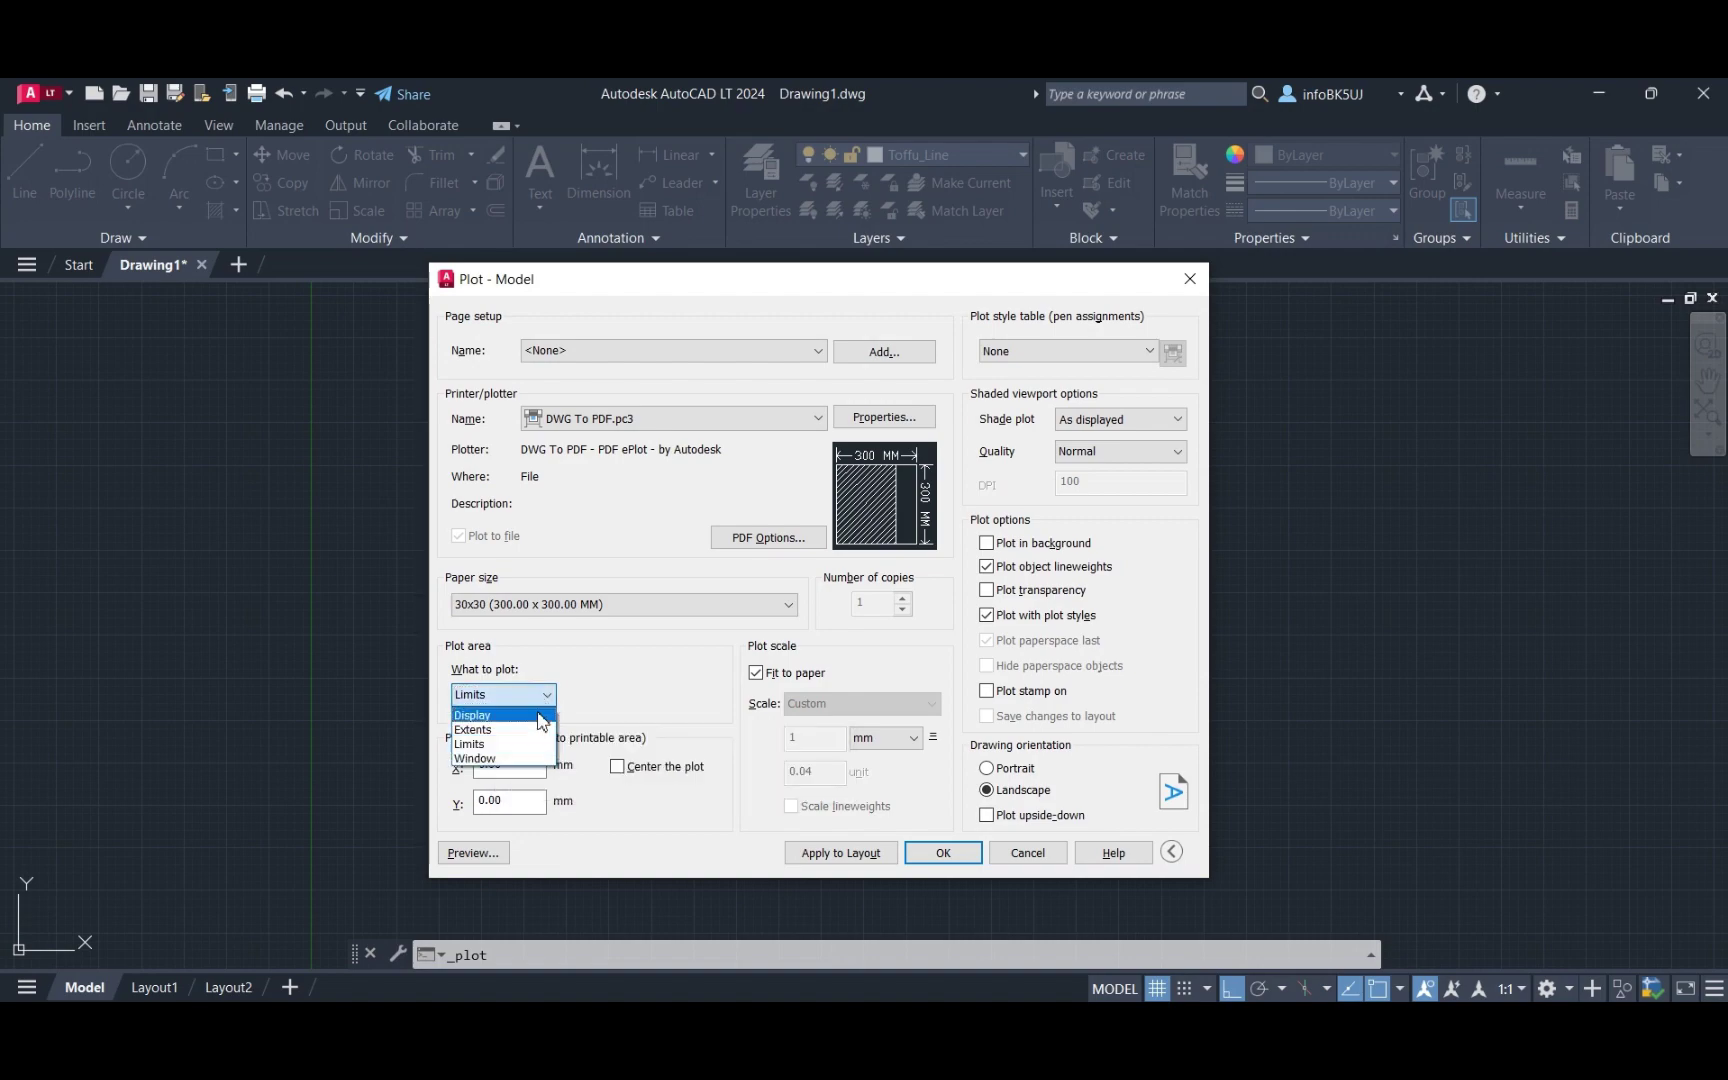
click(484, 760)
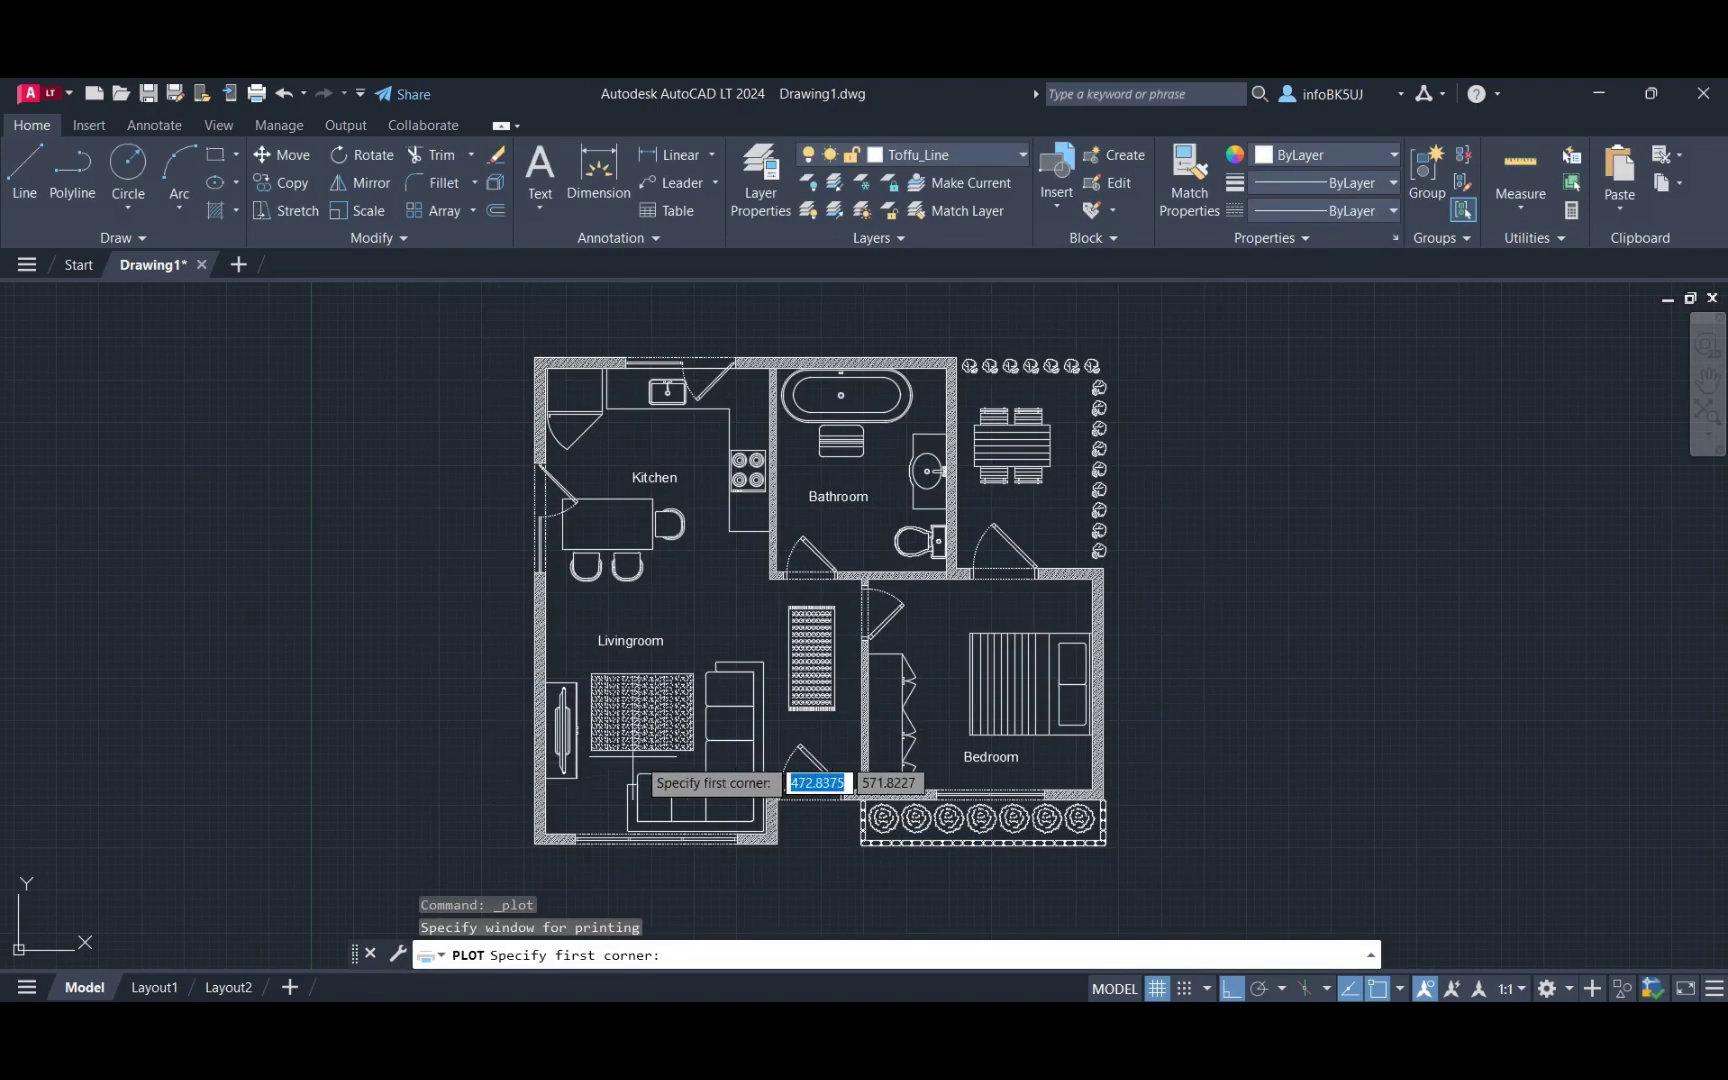
Pick a plot window around the whole floor plan, then re-pick both corners.
click(1124, 866)
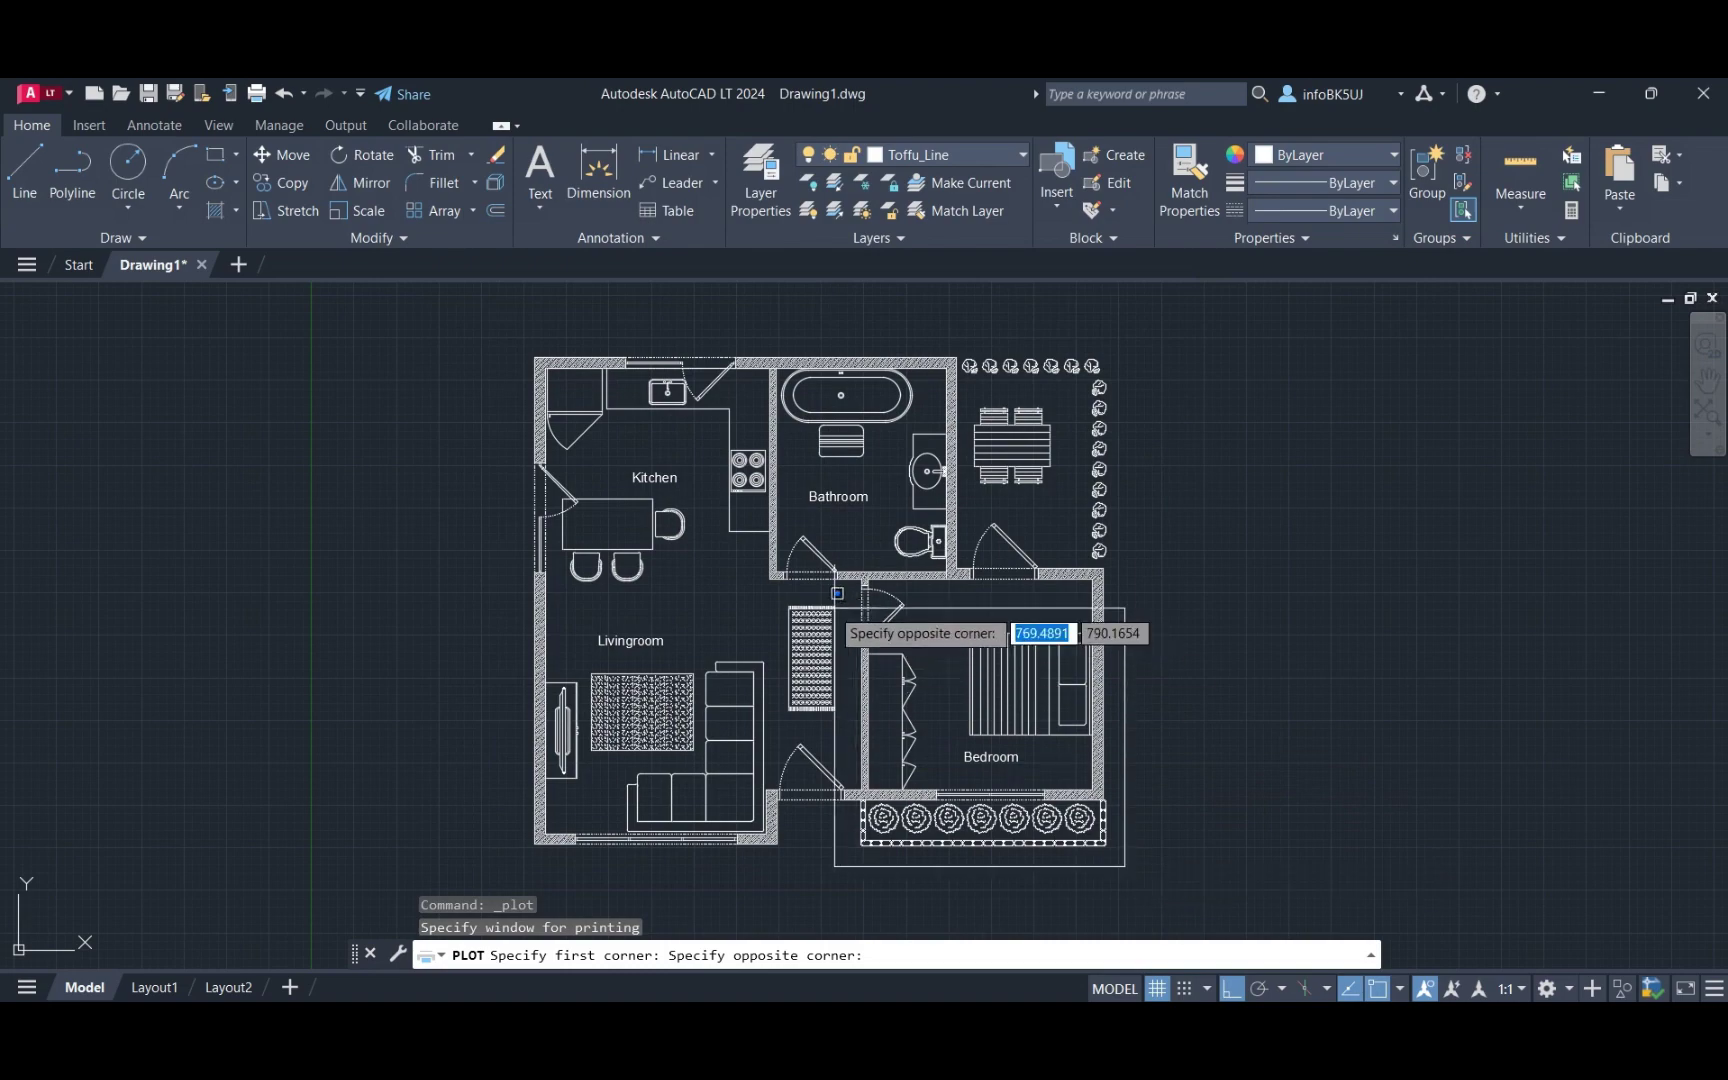
click(508, 326)
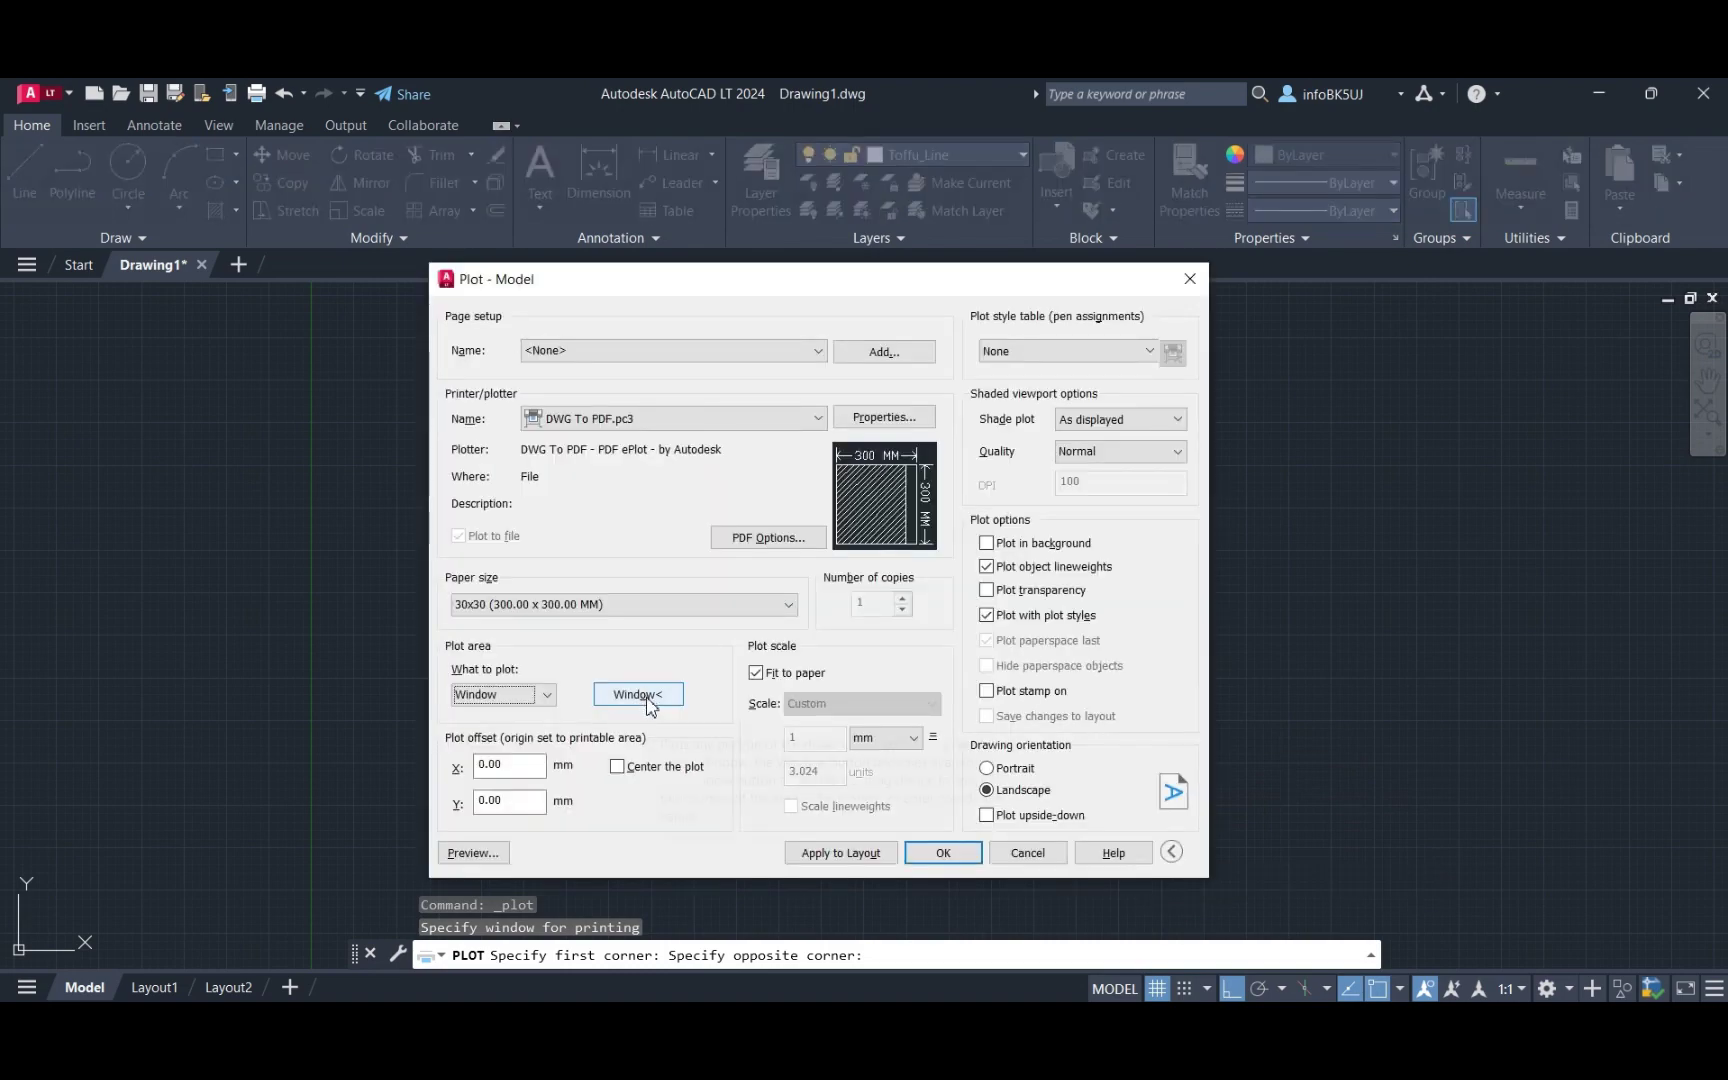
click(646, 700)
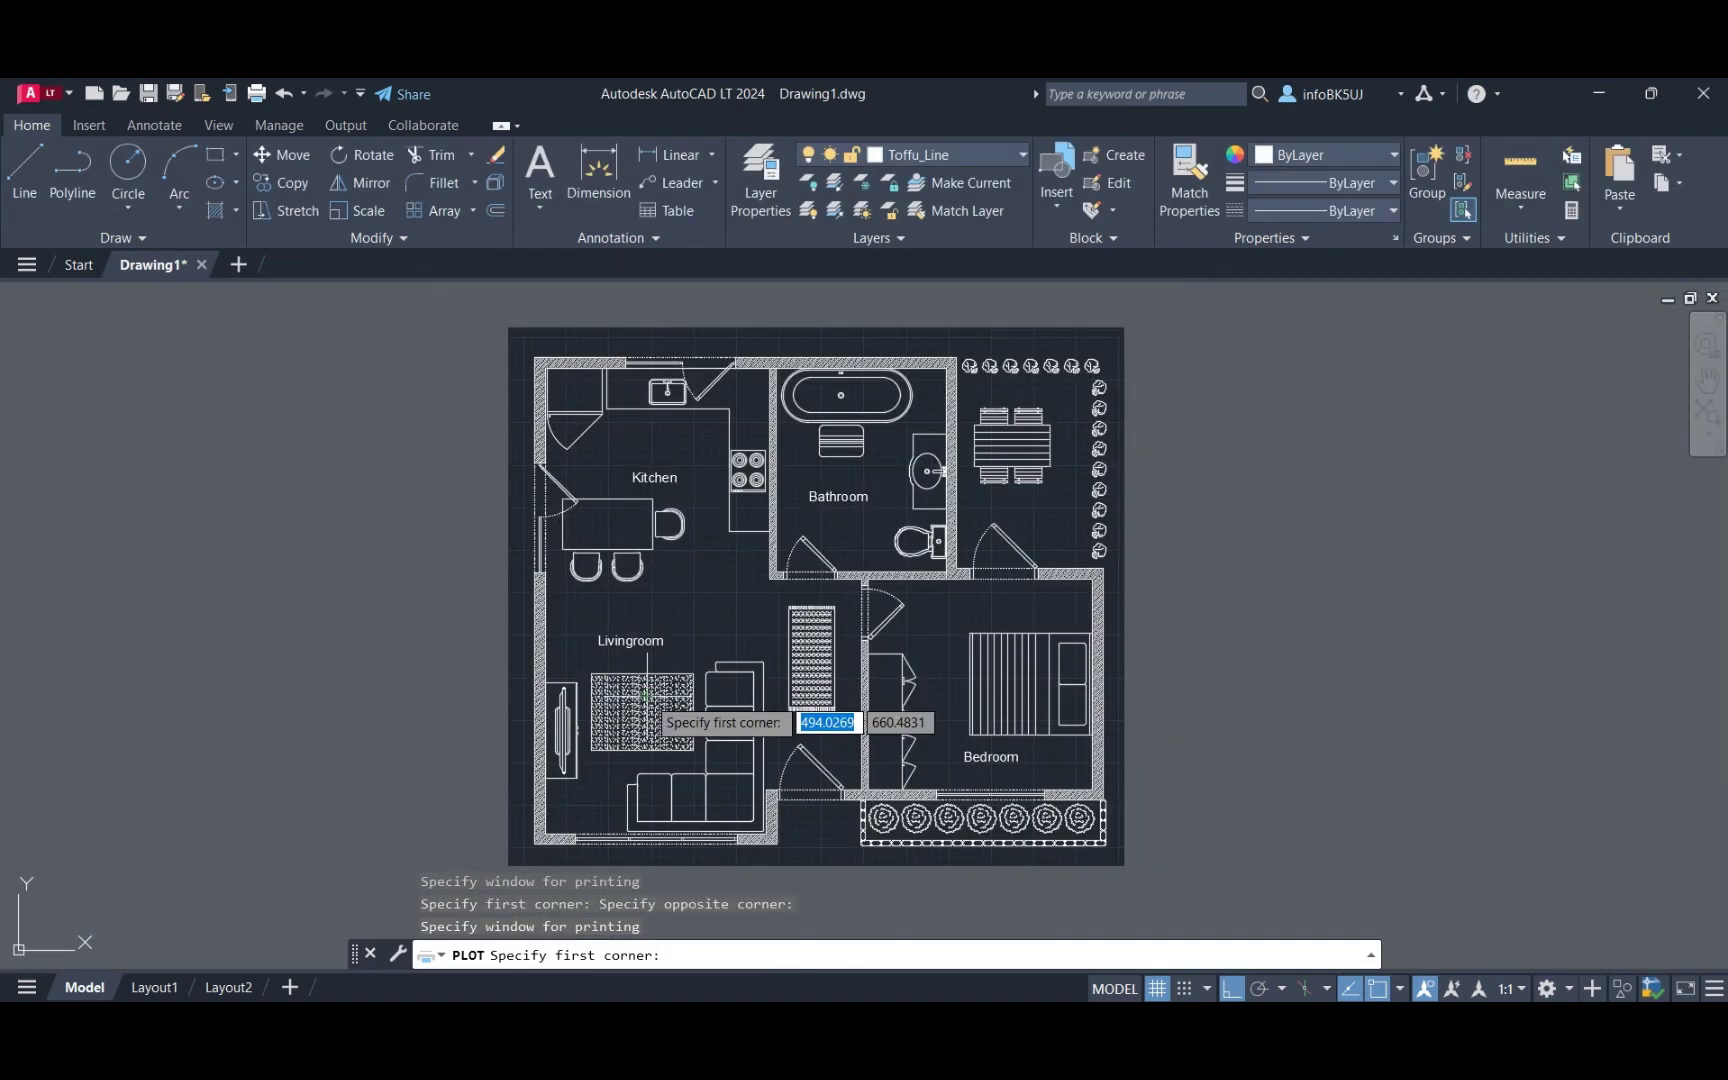
click(1123, 862)
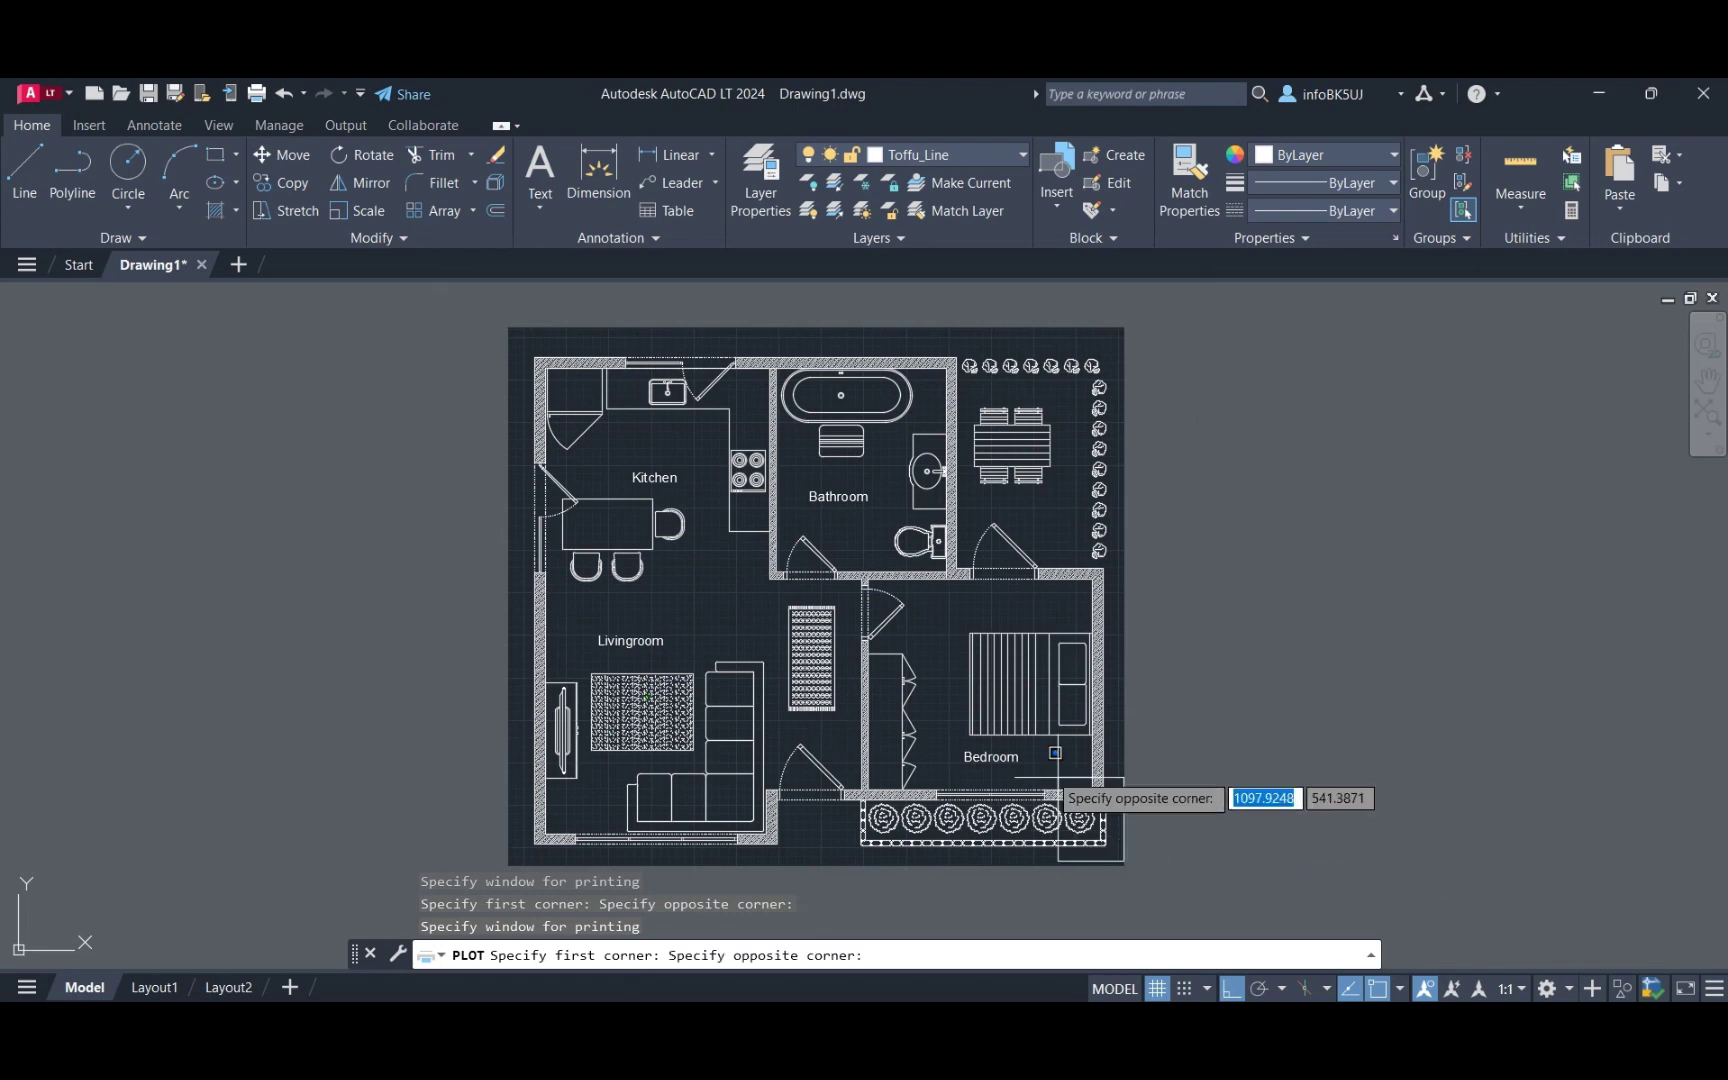
click(510, 330)
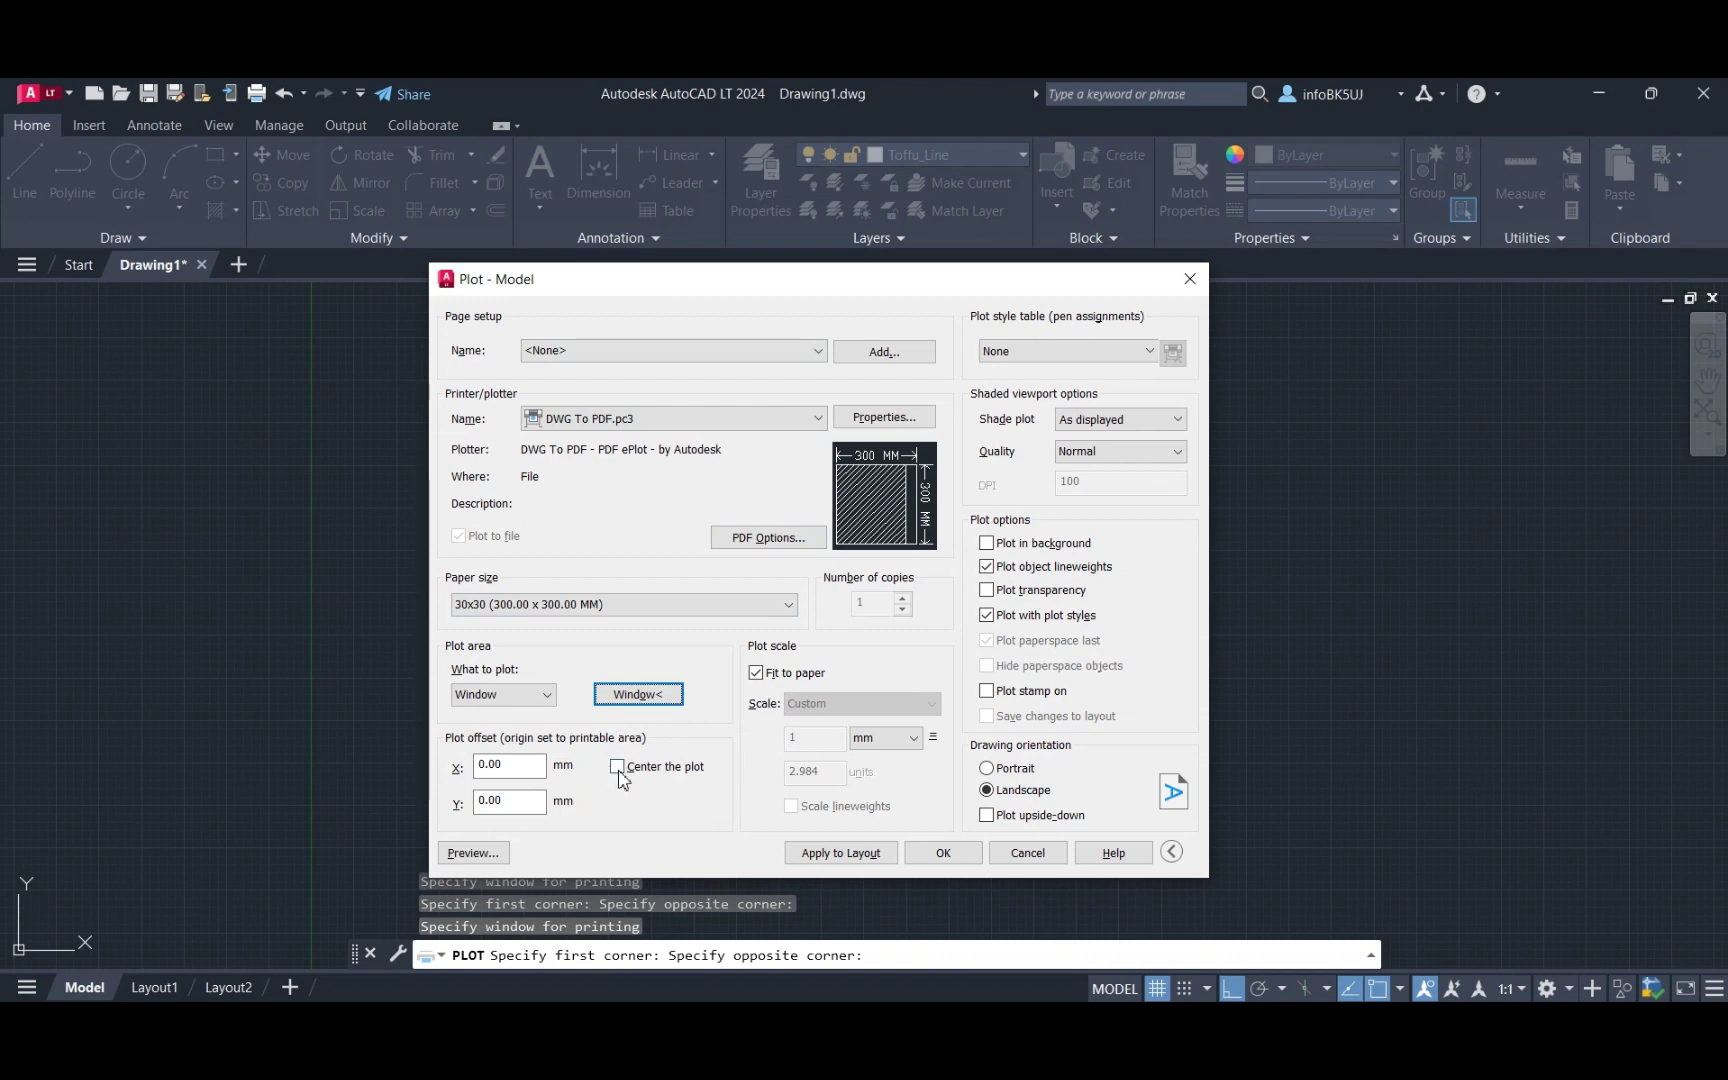
Try X and Y plot offsets of 10, reset both to 0, and center the plot.
double_click(476, 766)
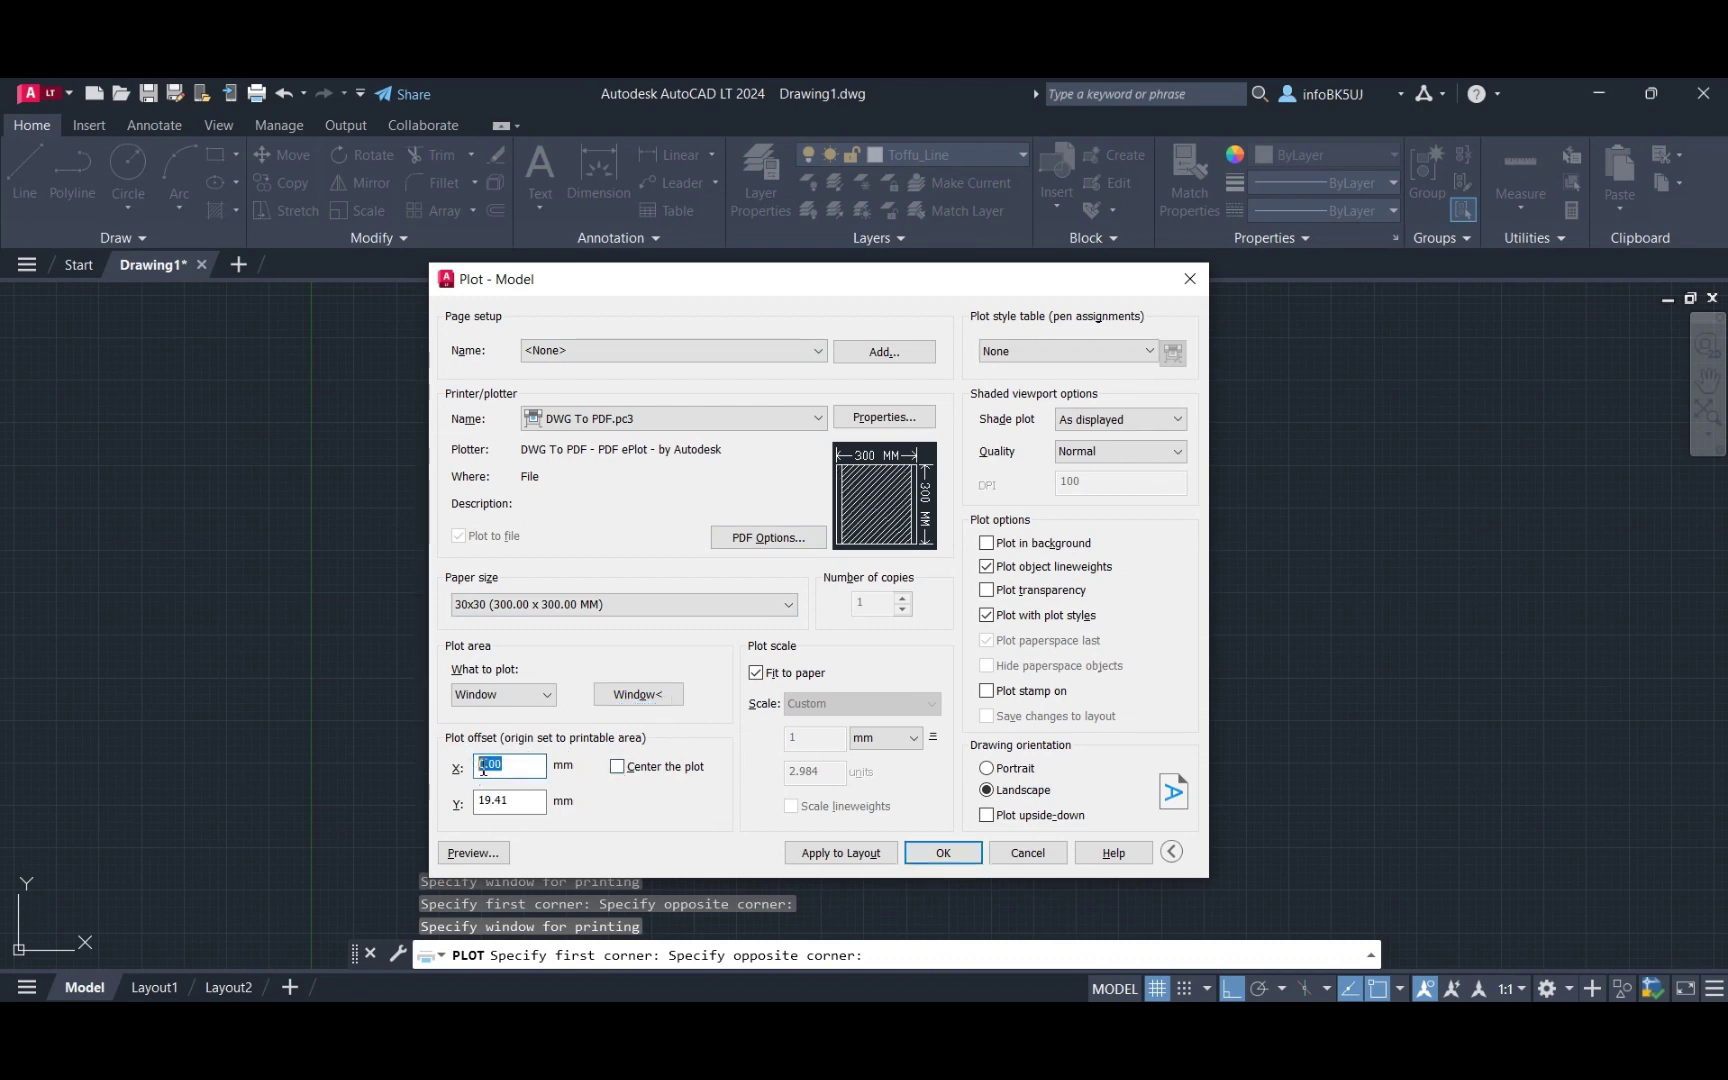
text(10)
key(Tab)
text(10)
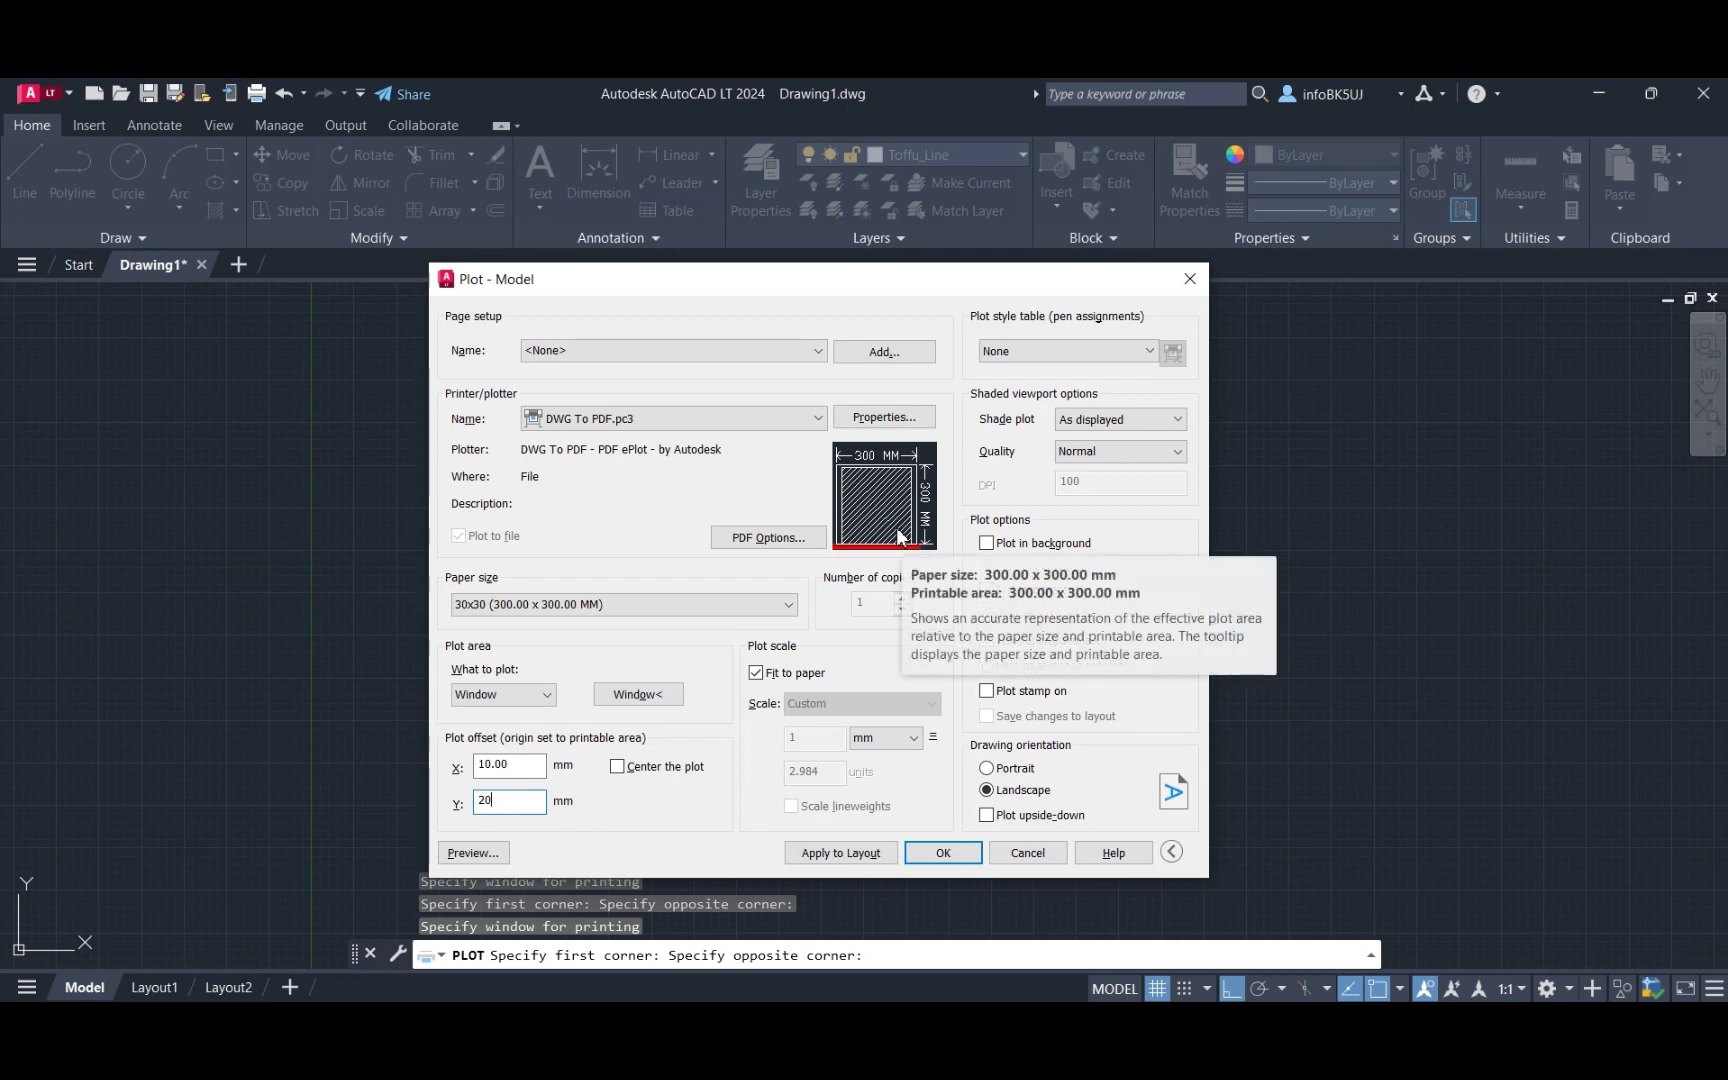
double_click(521, 800)
text(0)
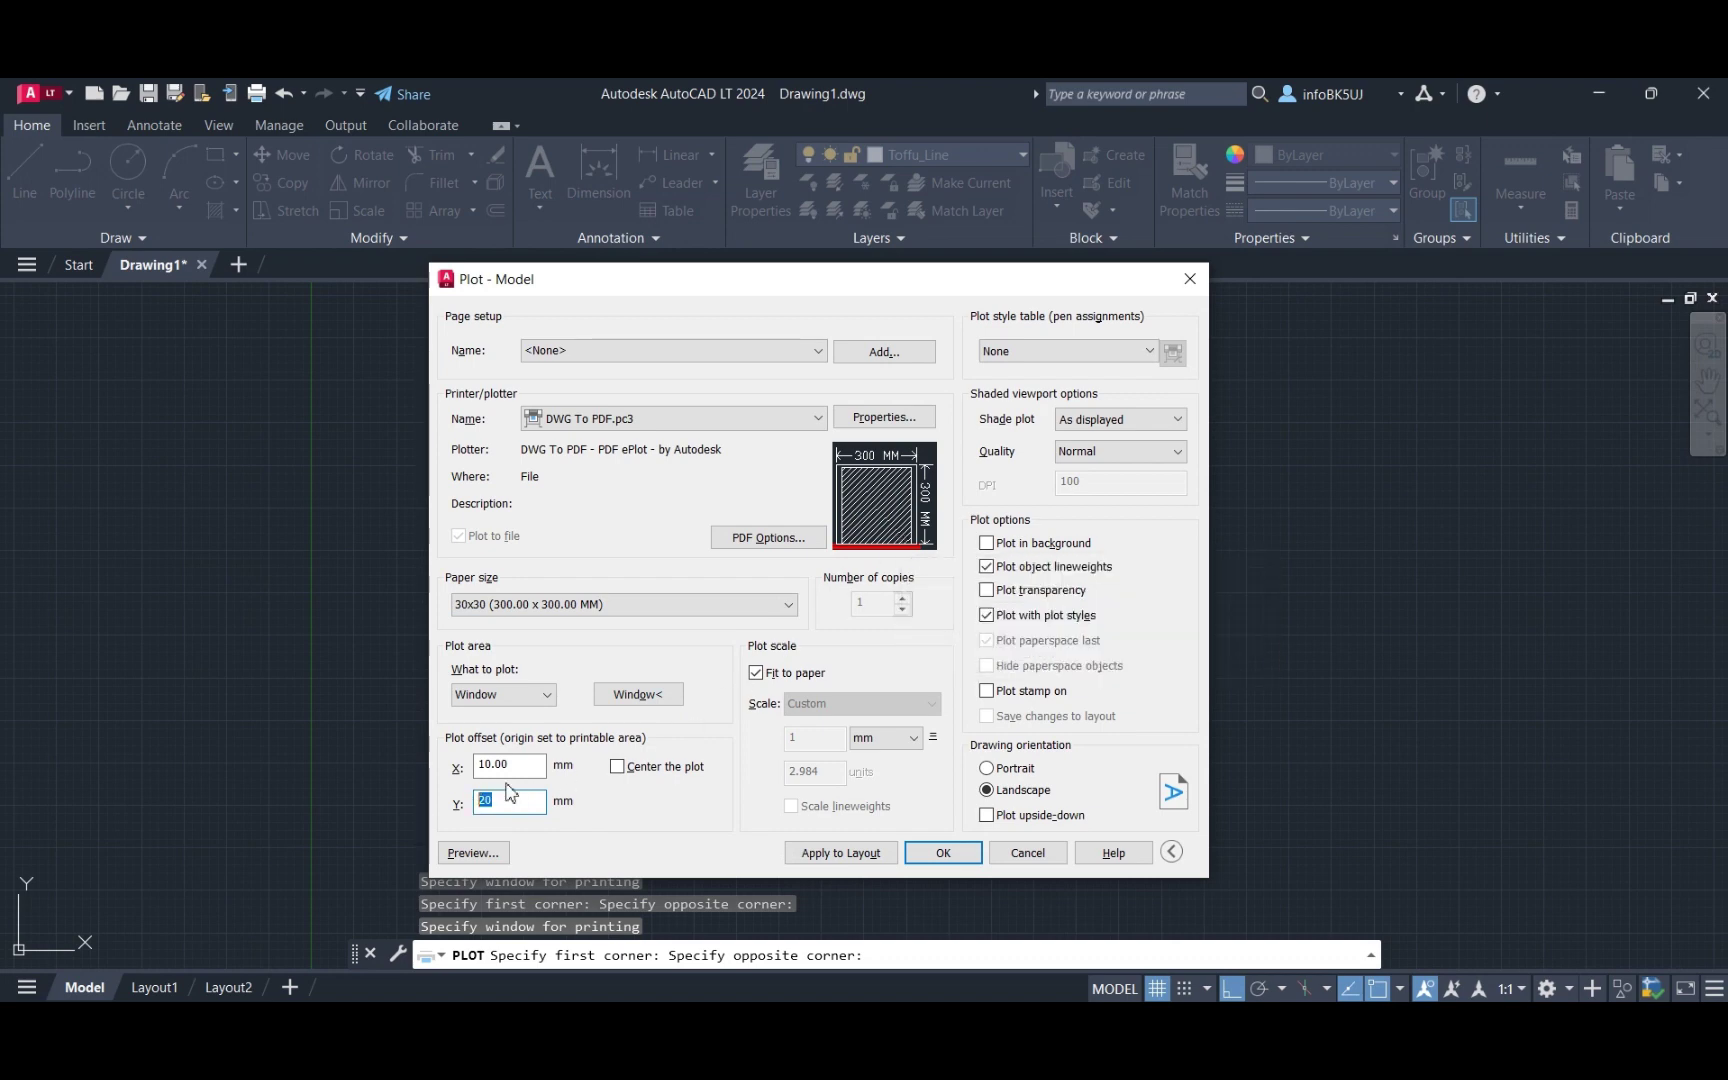
double_click(508, 766)
text(0)
click(624, 770)
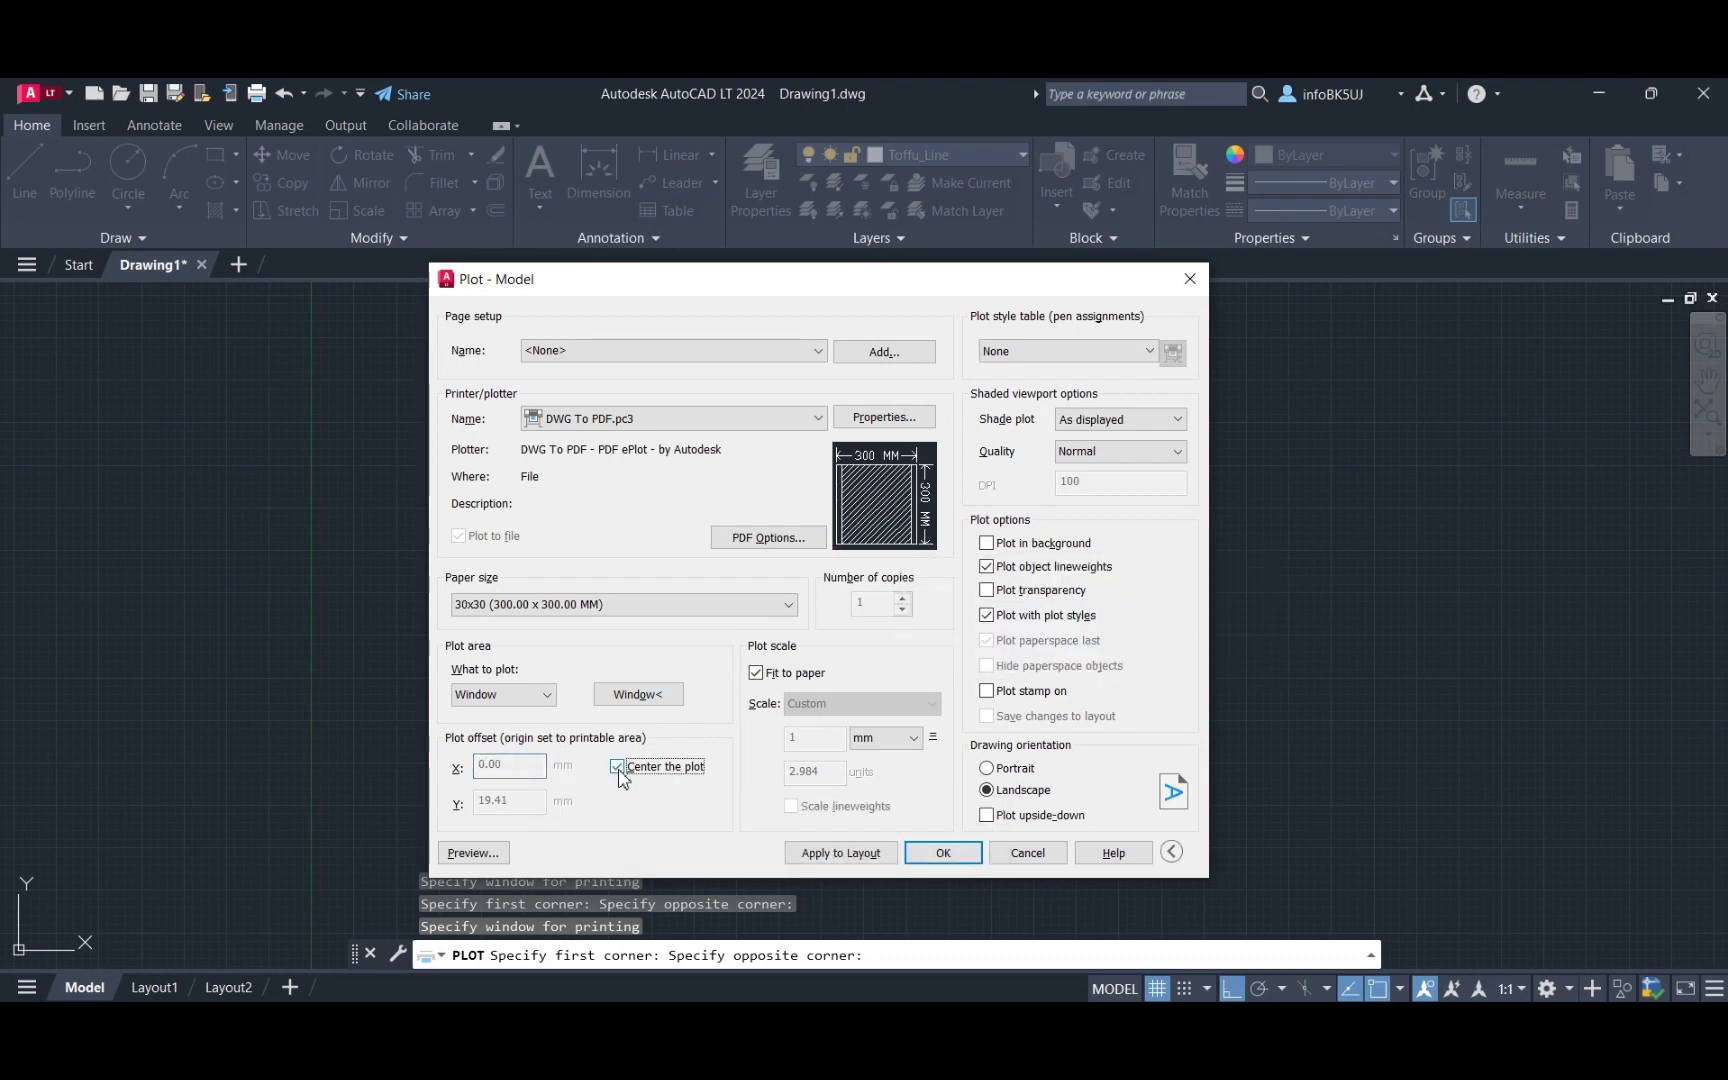
Turn off Fit to paper, trying inches briefly but keeping mm as the paper unit.
click(756, 673)
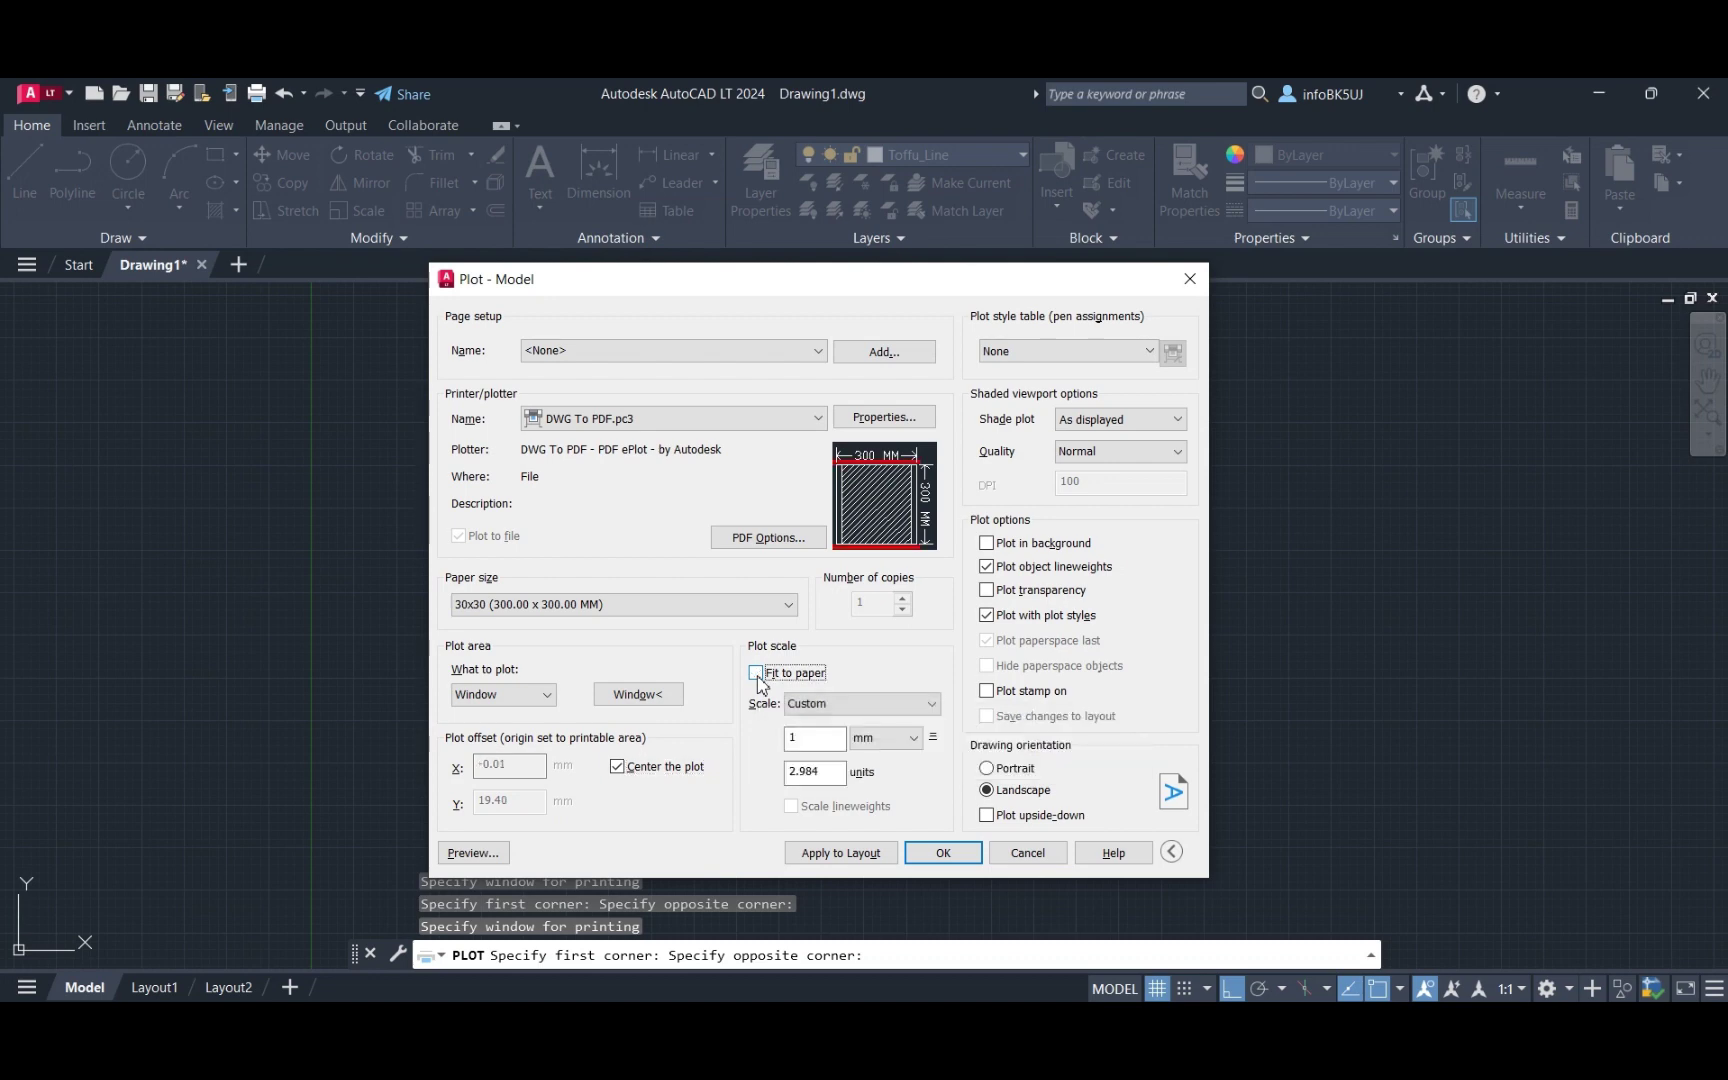
click(933, 705)
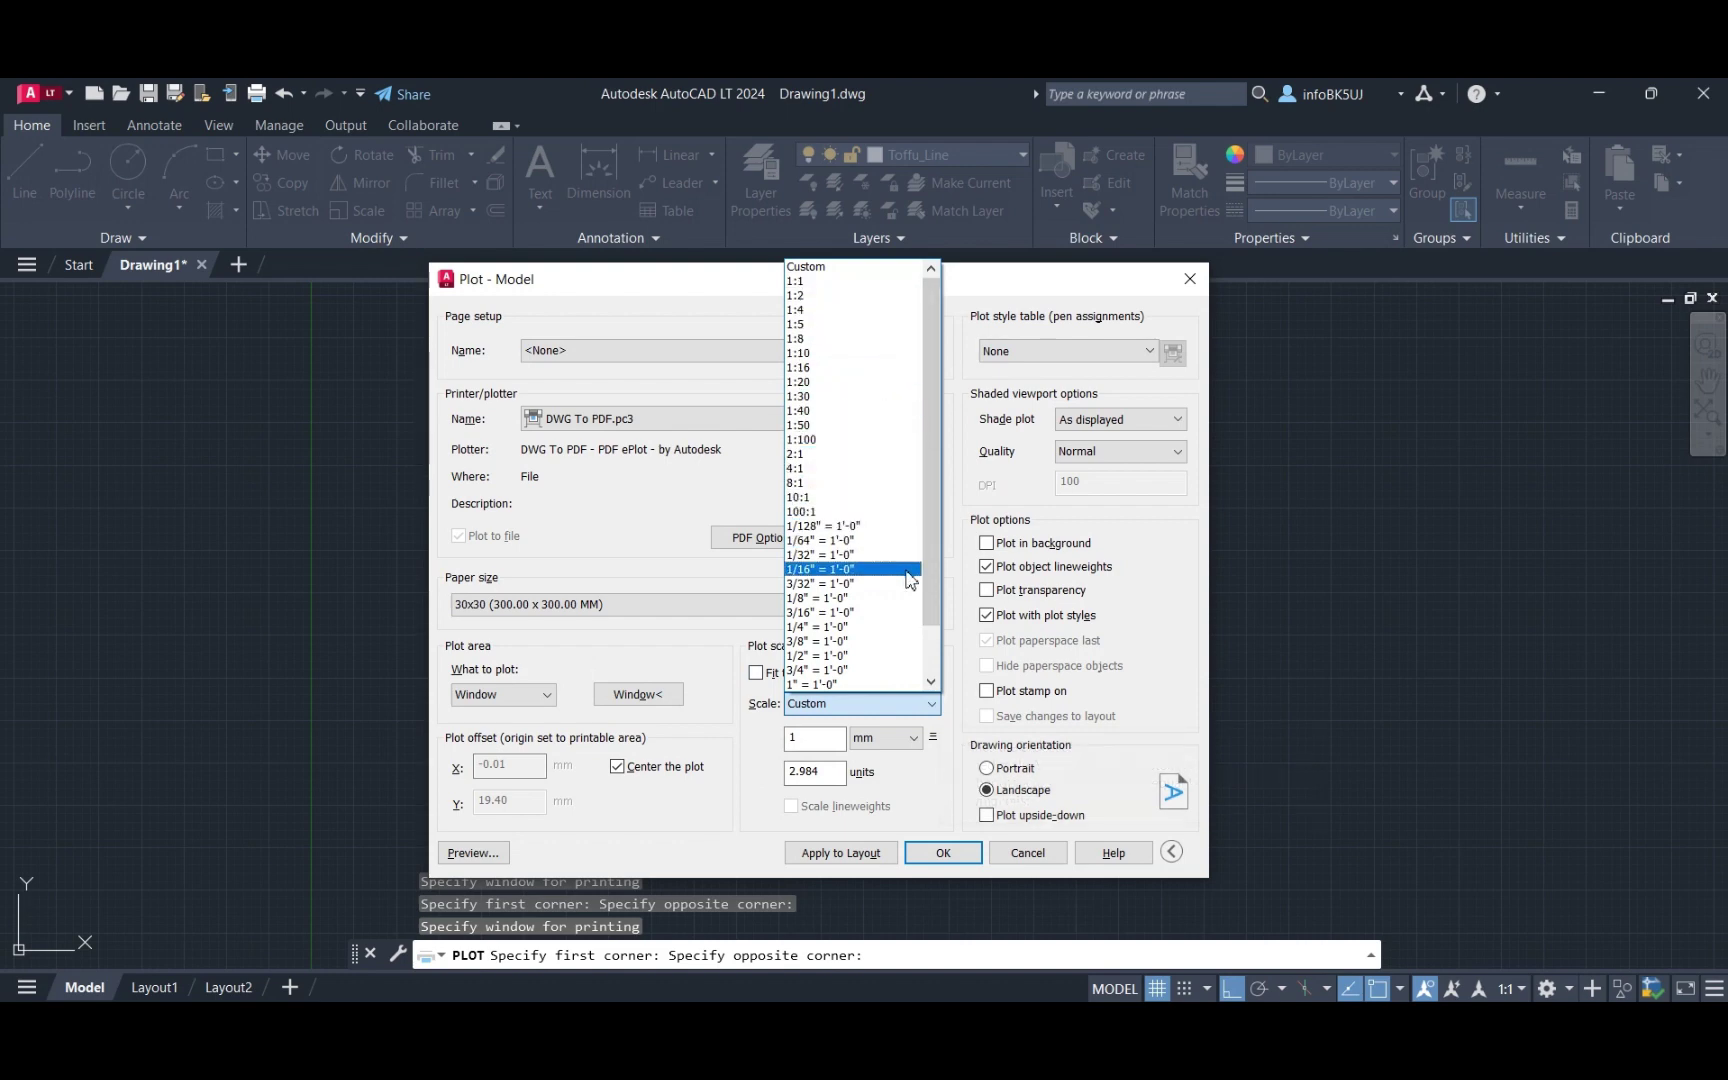
click(932, 770)
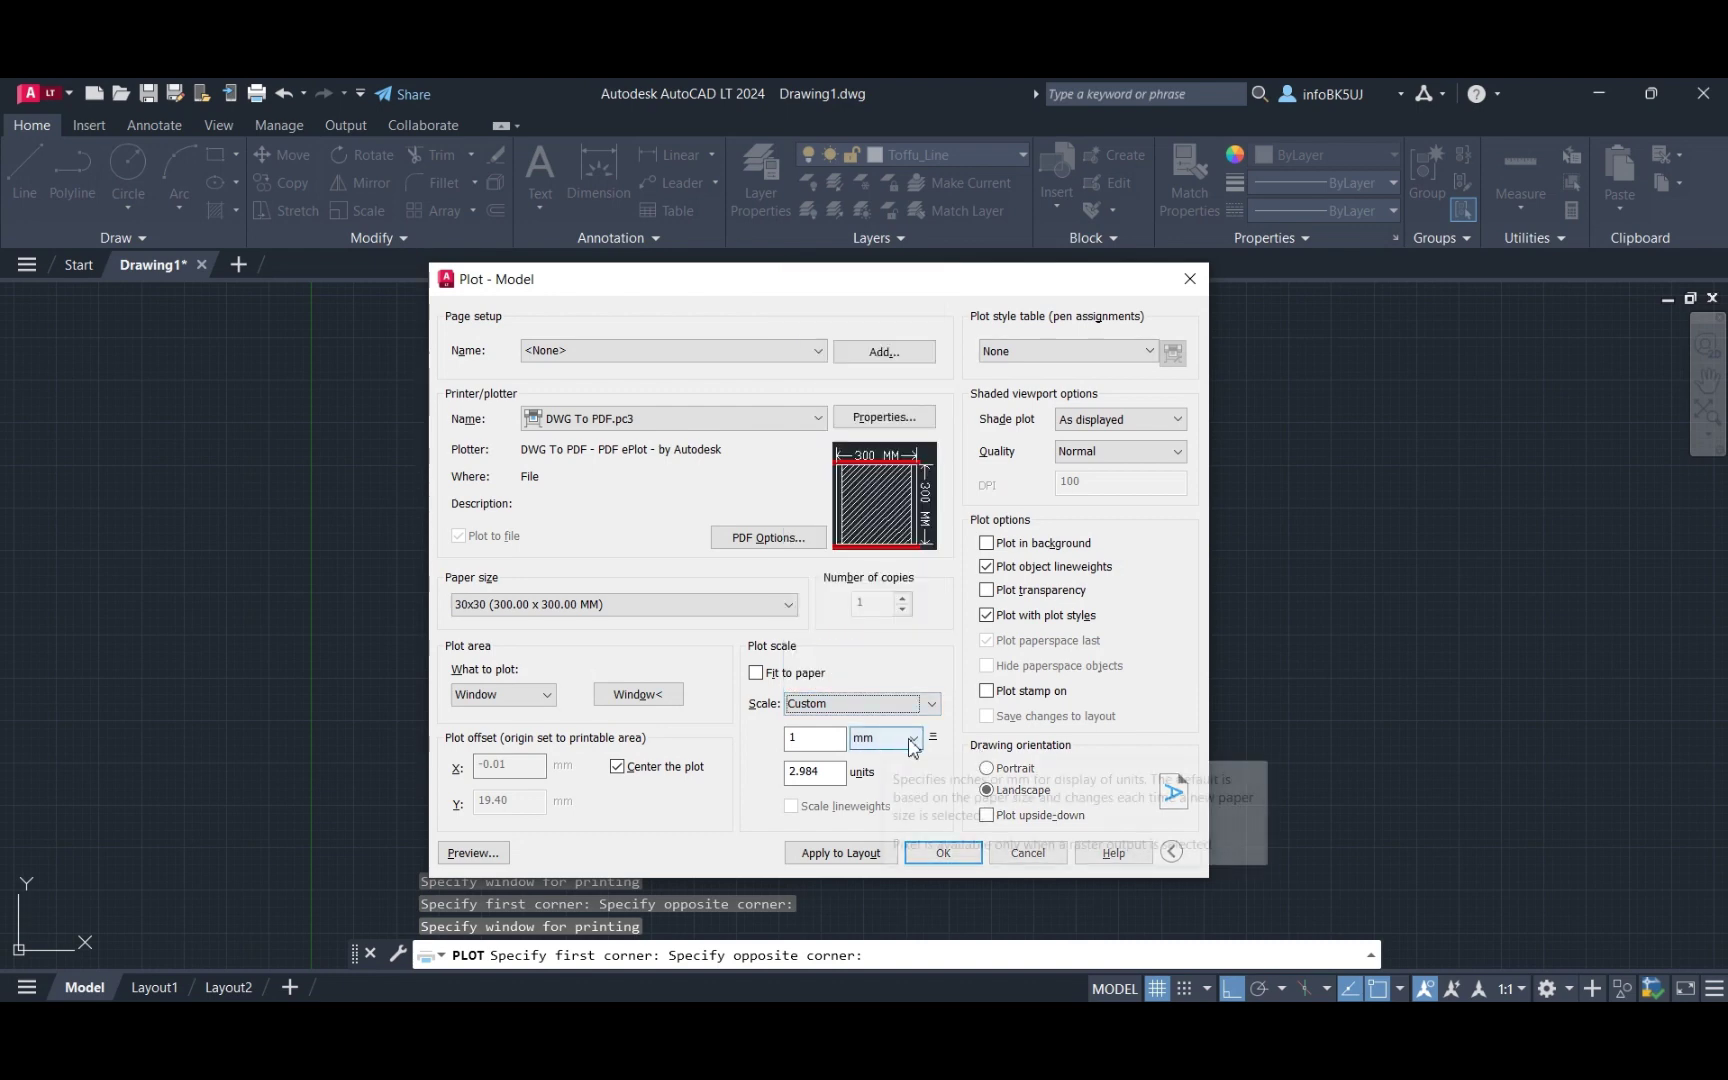
click(912, 738)
click(914, 760)
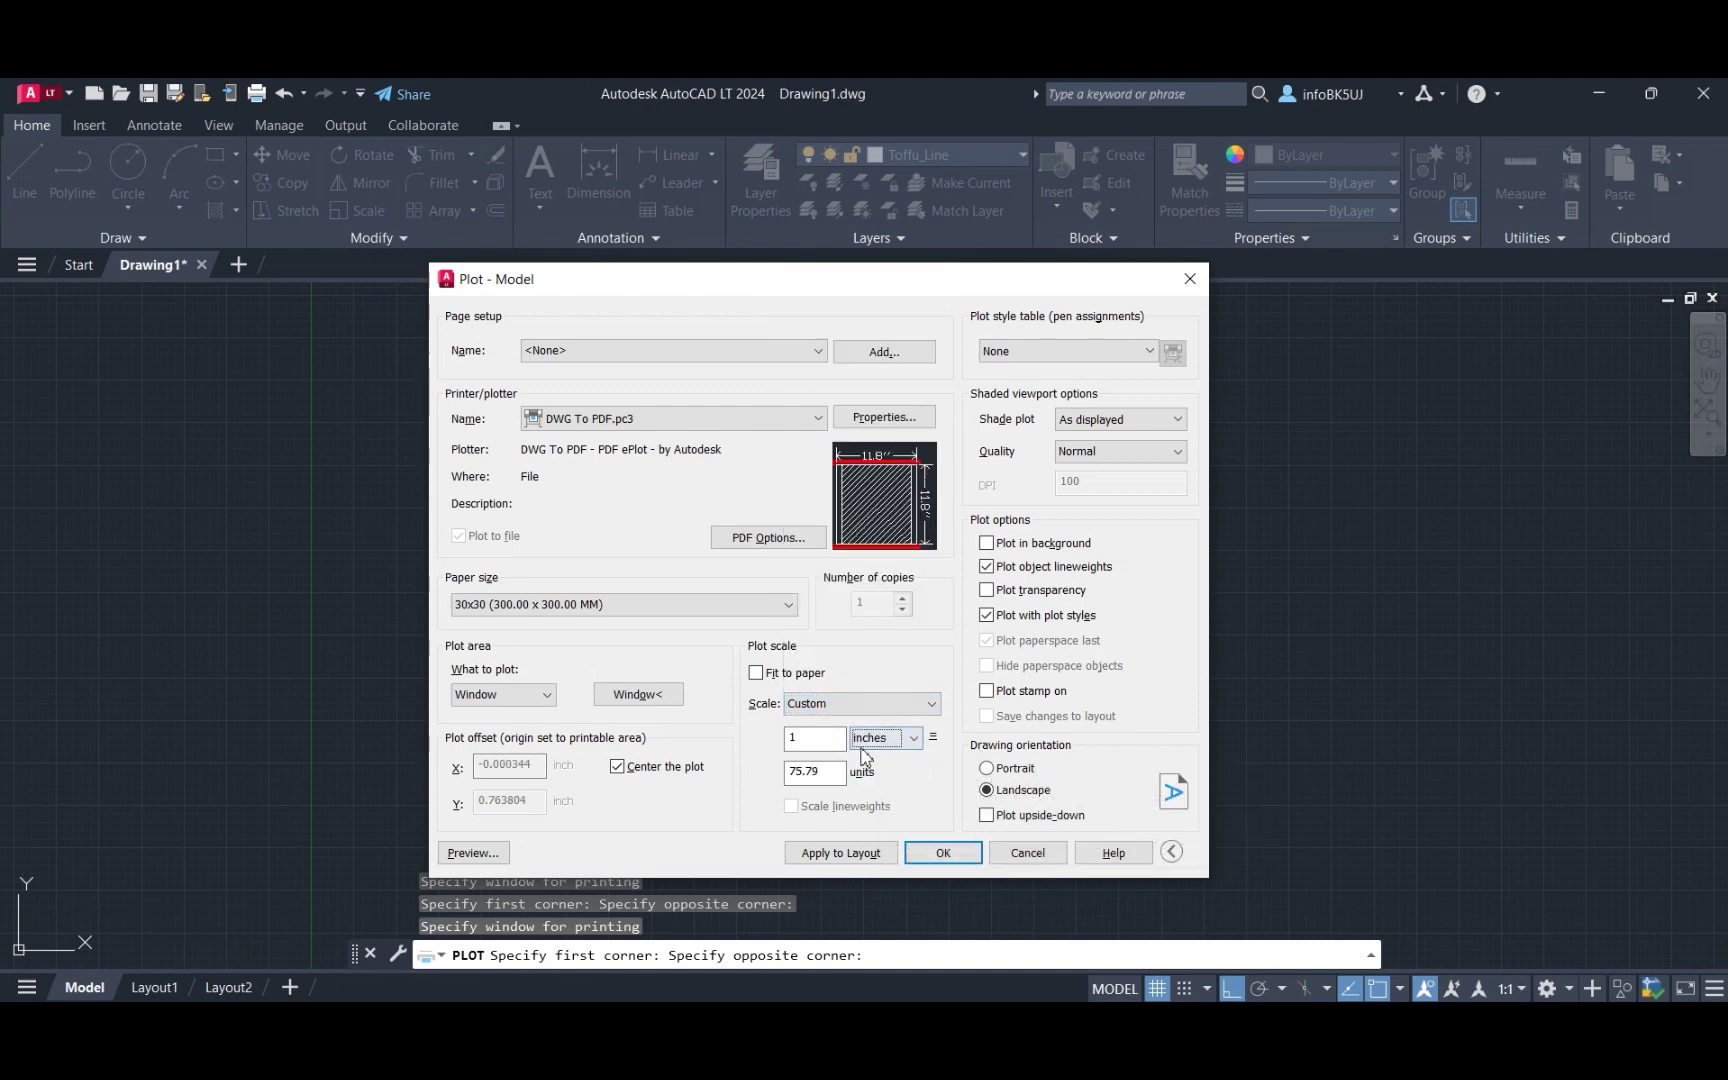
click(912, 738)
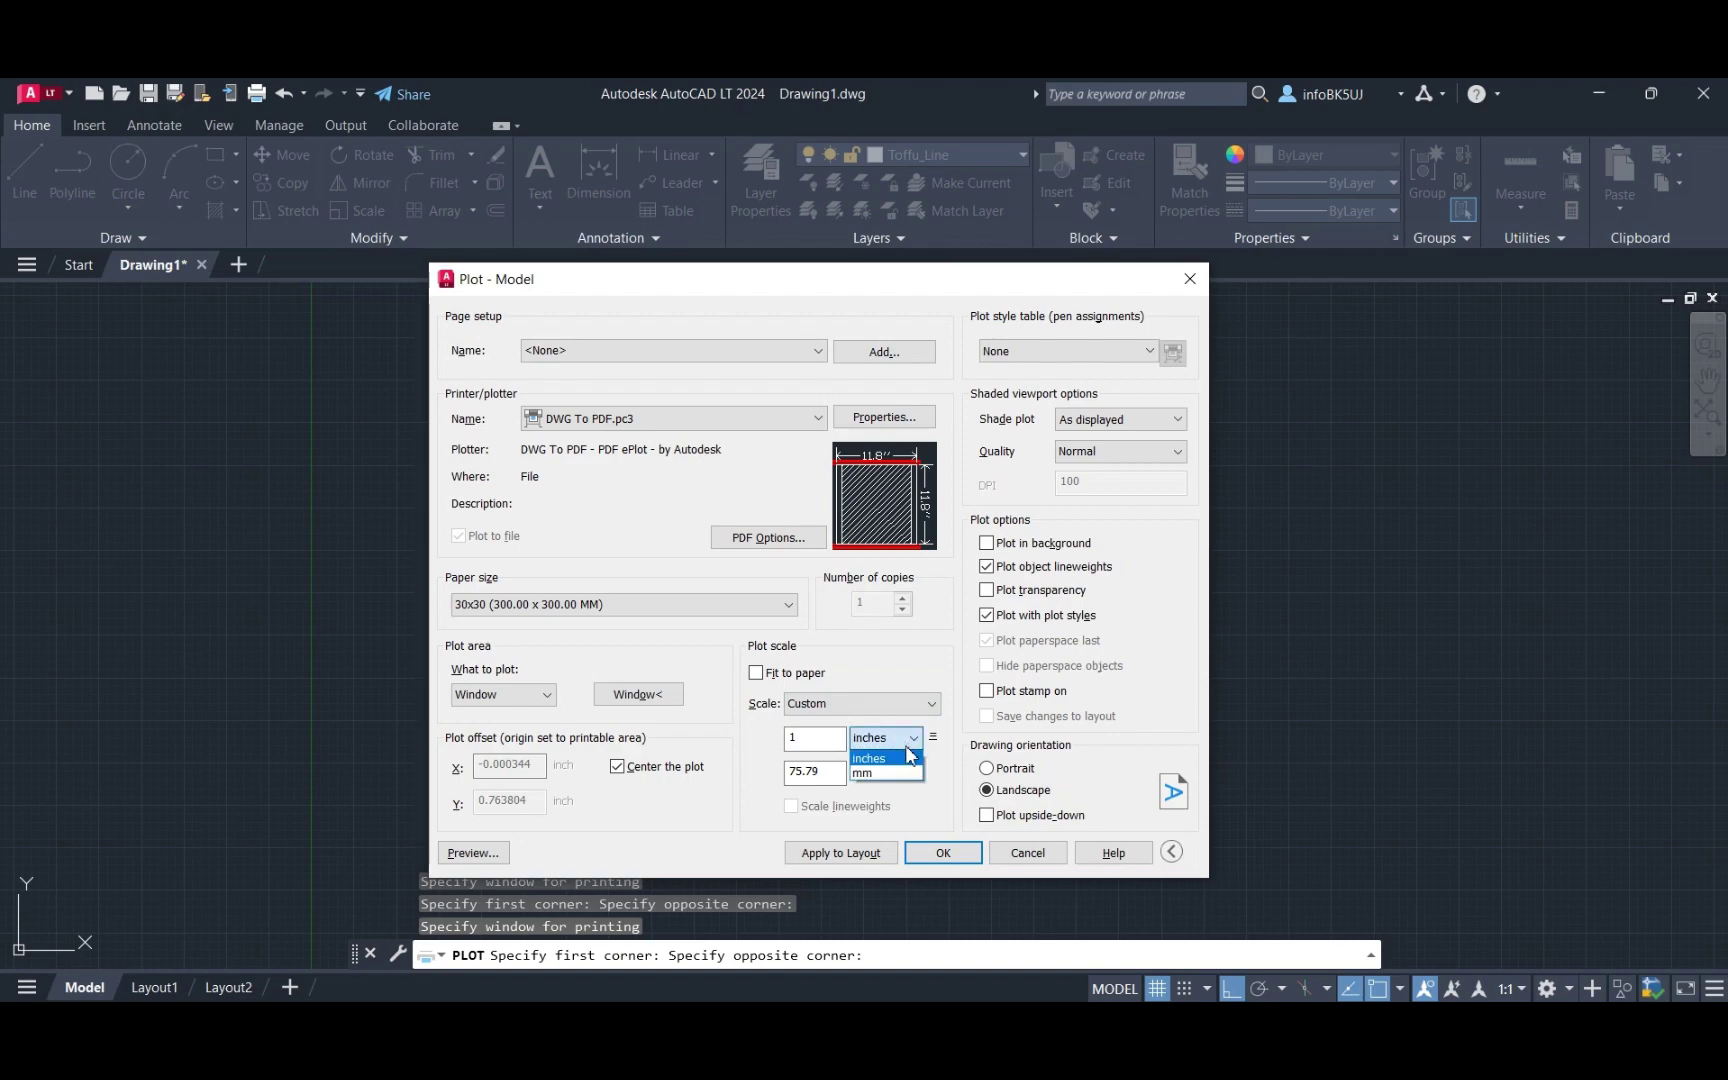
click(900, 778)
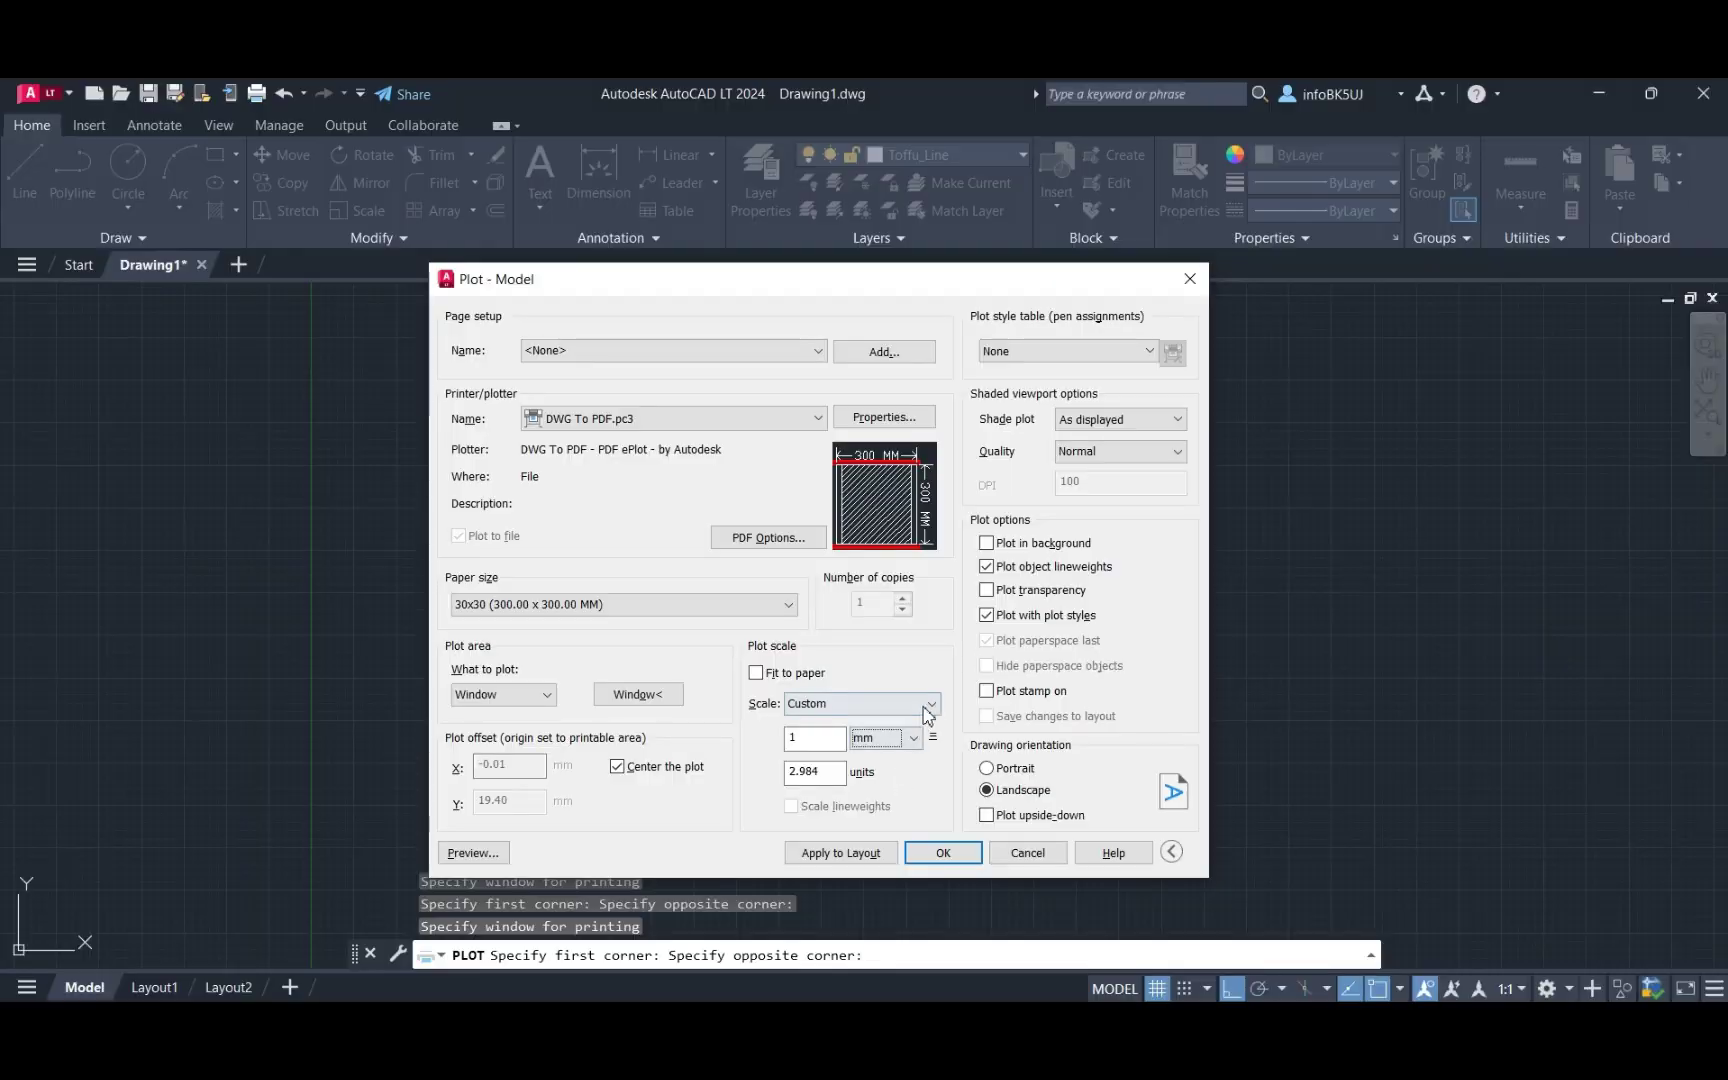
Choose a 1:4 plot scale from the Scale list after trying 1:1 and 1:5.
click(930, 704)
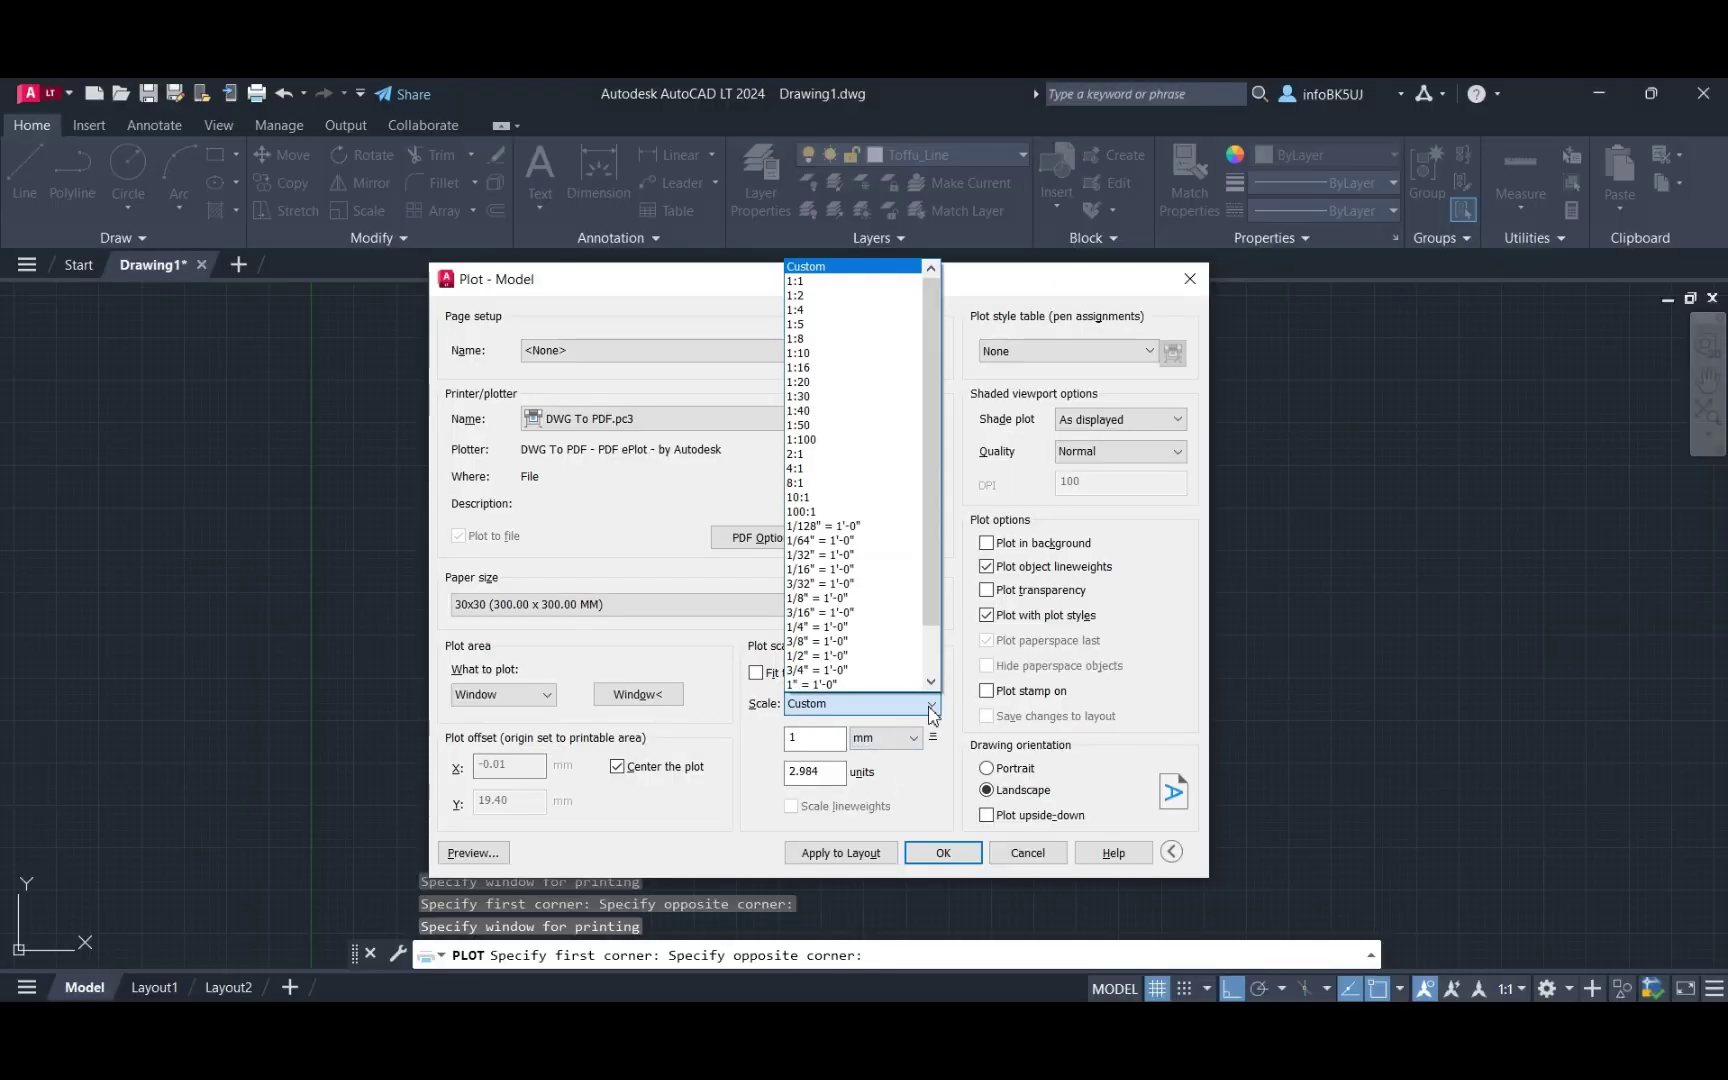
click(860, 282)
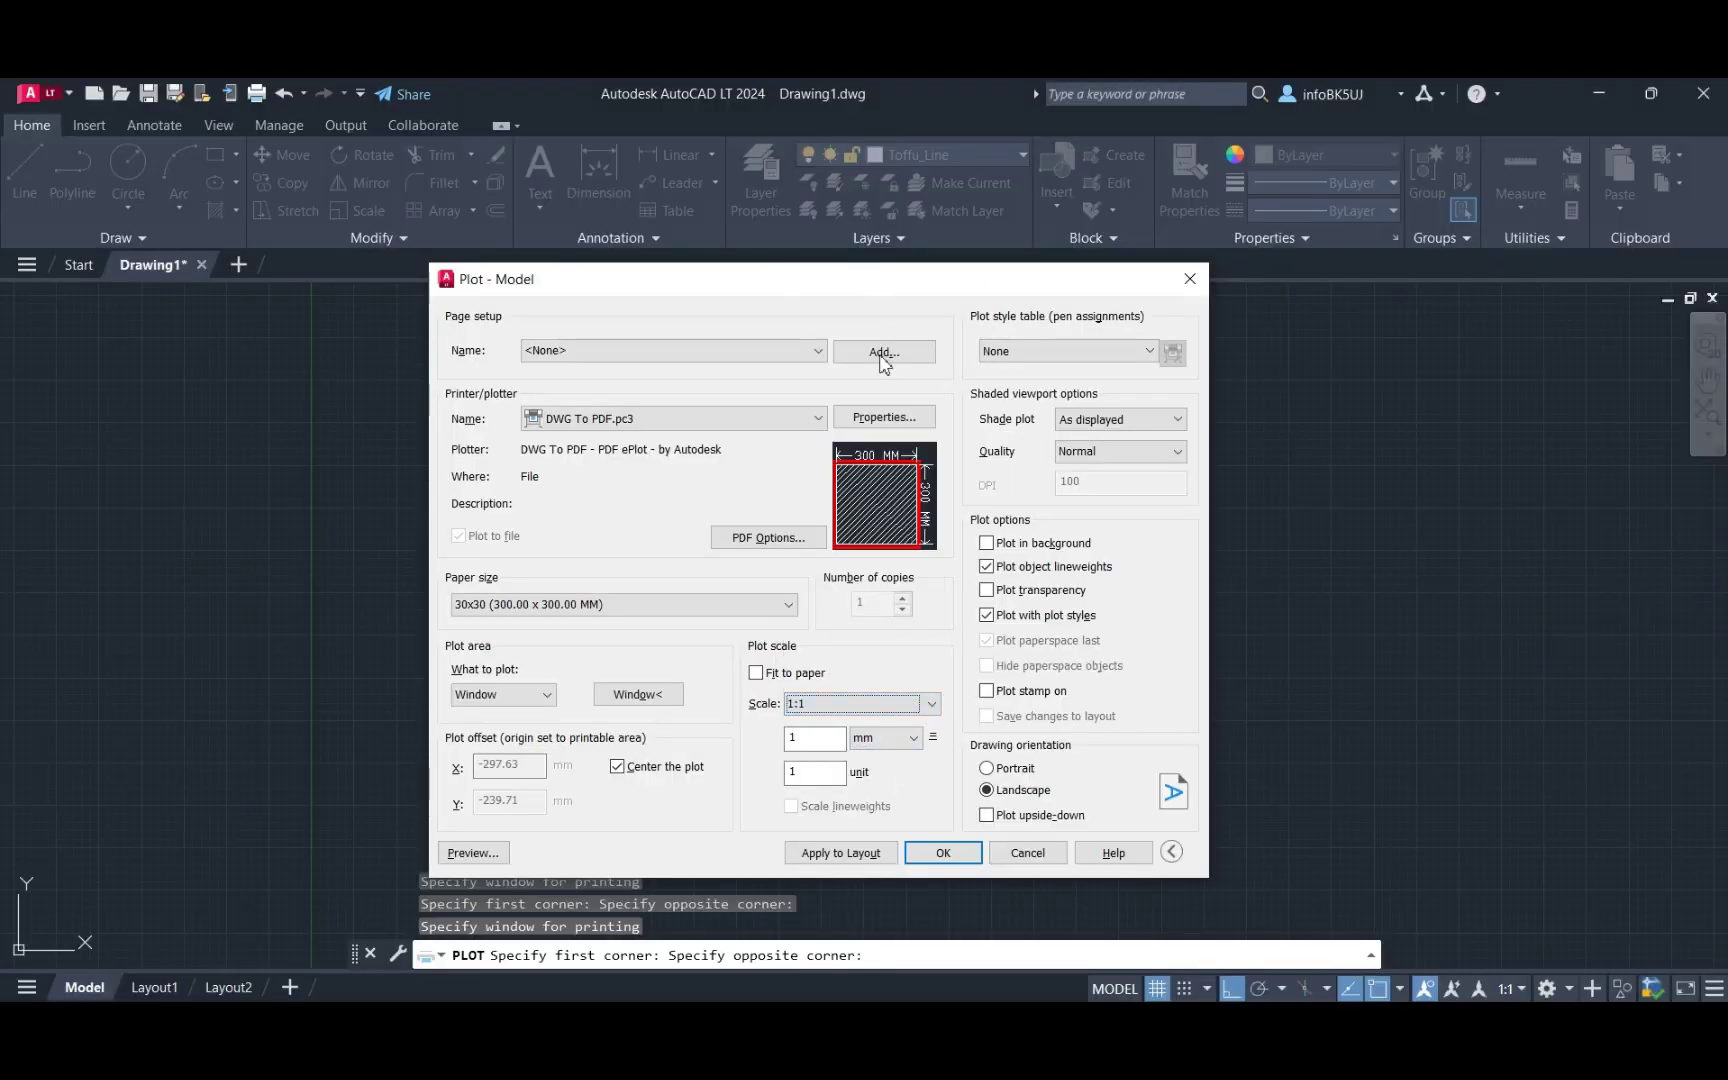
click(932, 703)
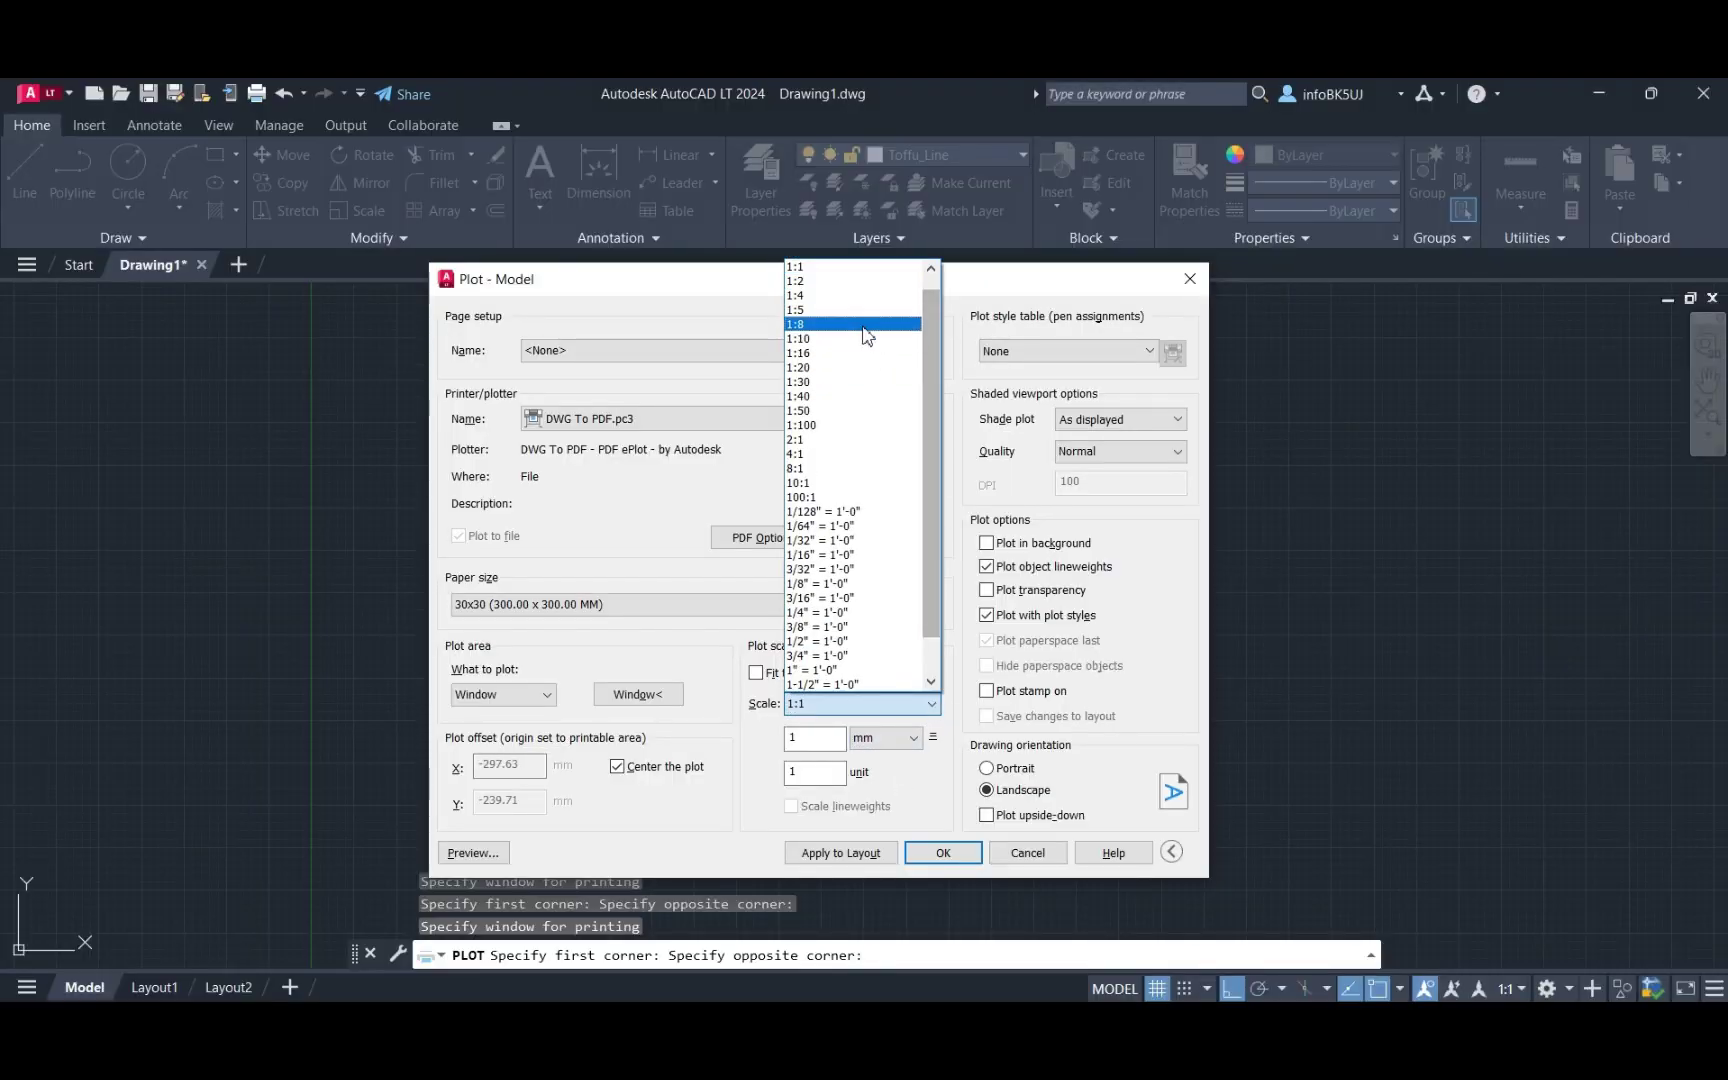
click(855, 311)
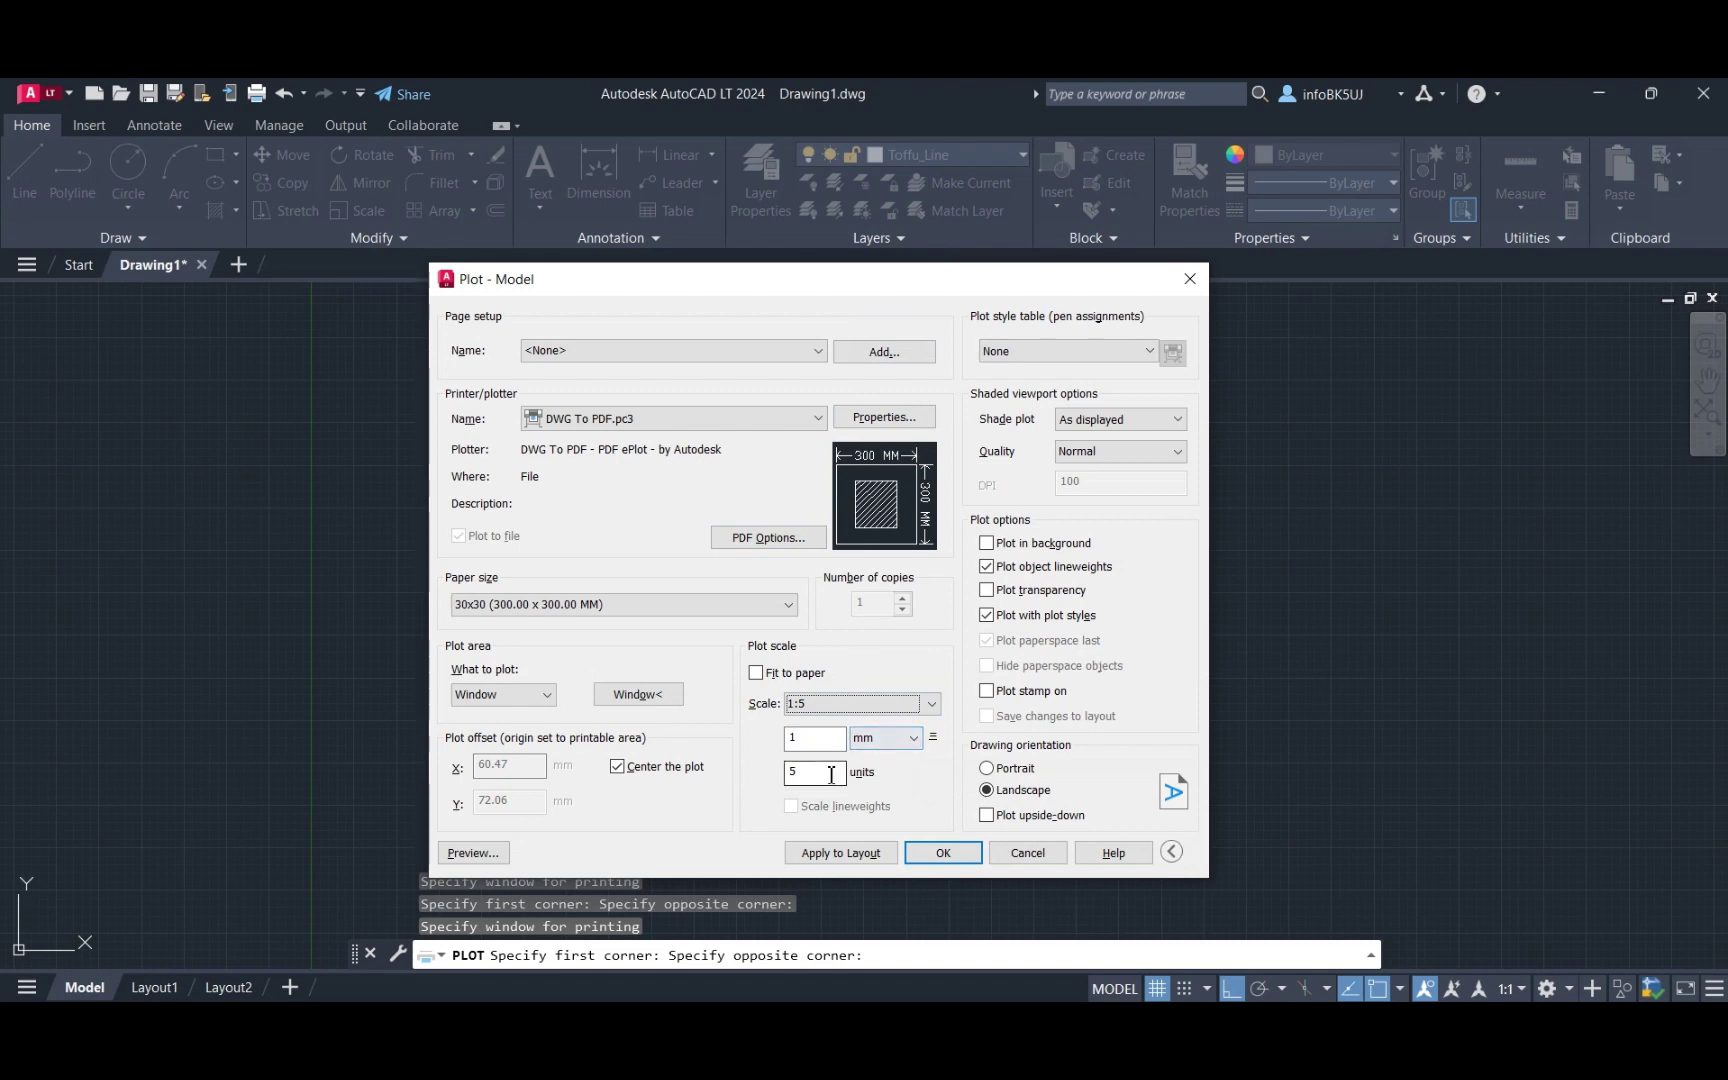
click(931, 704)
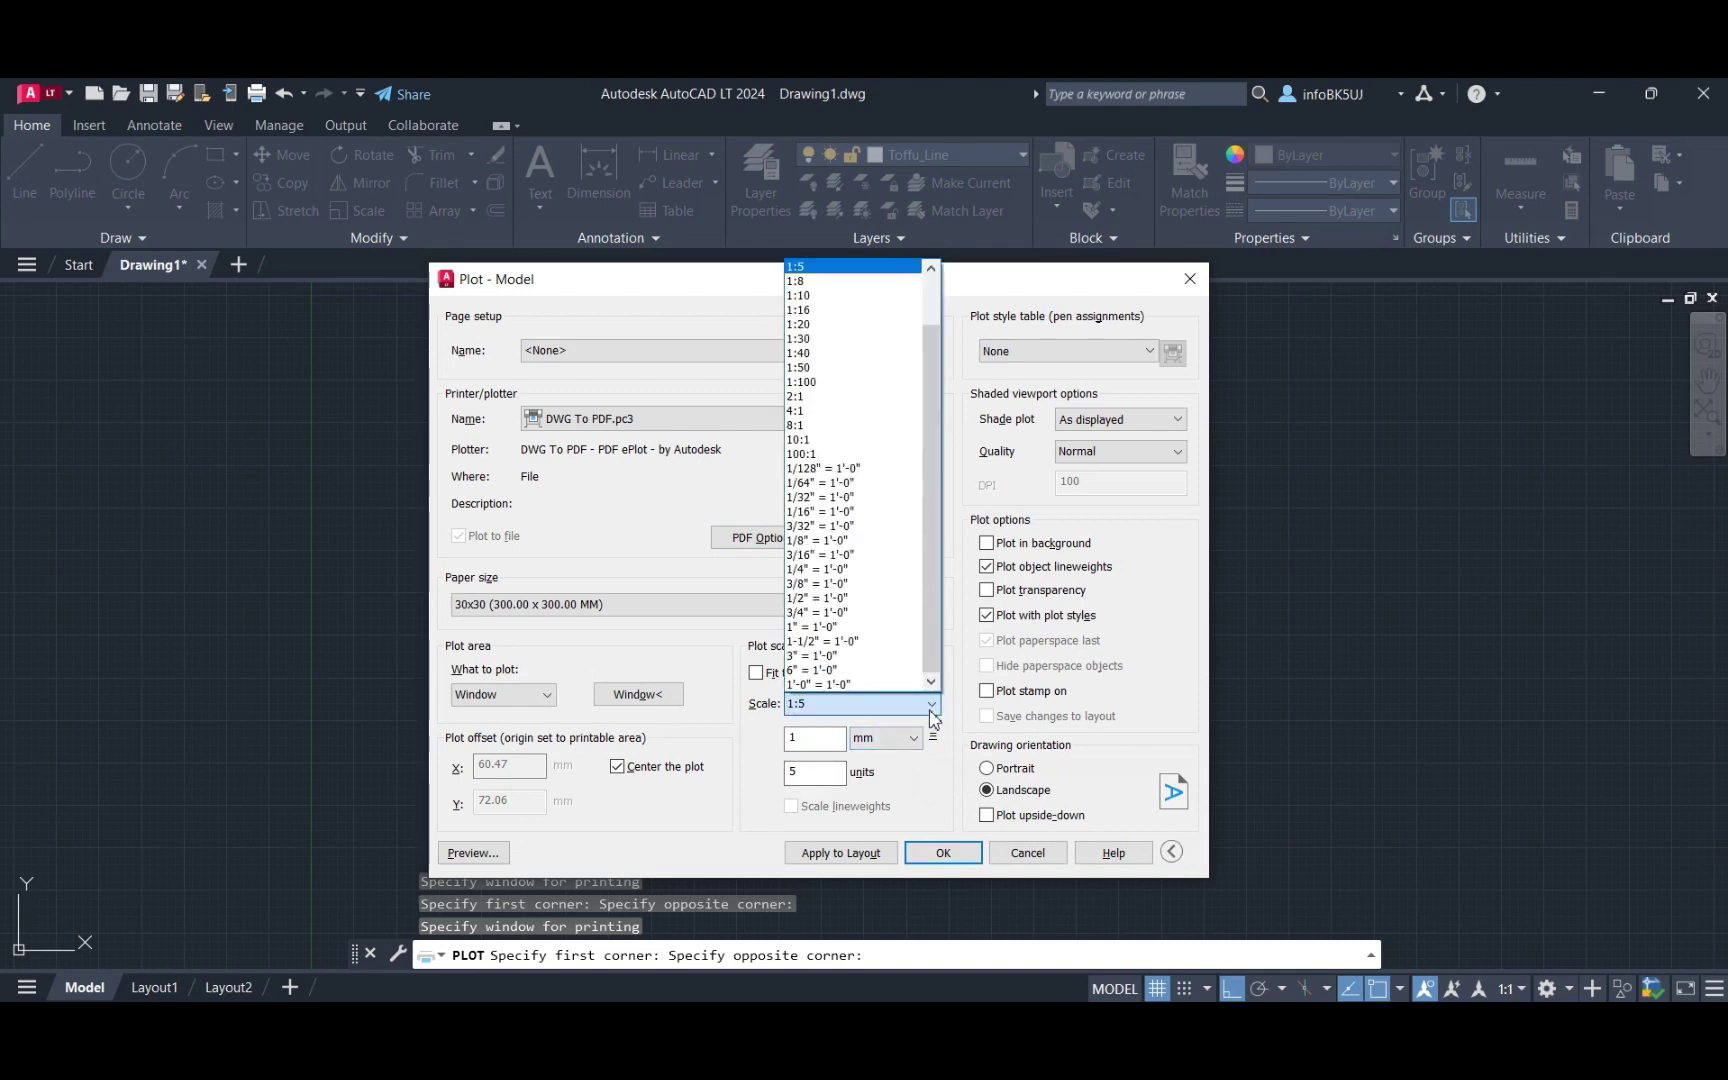
scroll(875, 470, up, 2)
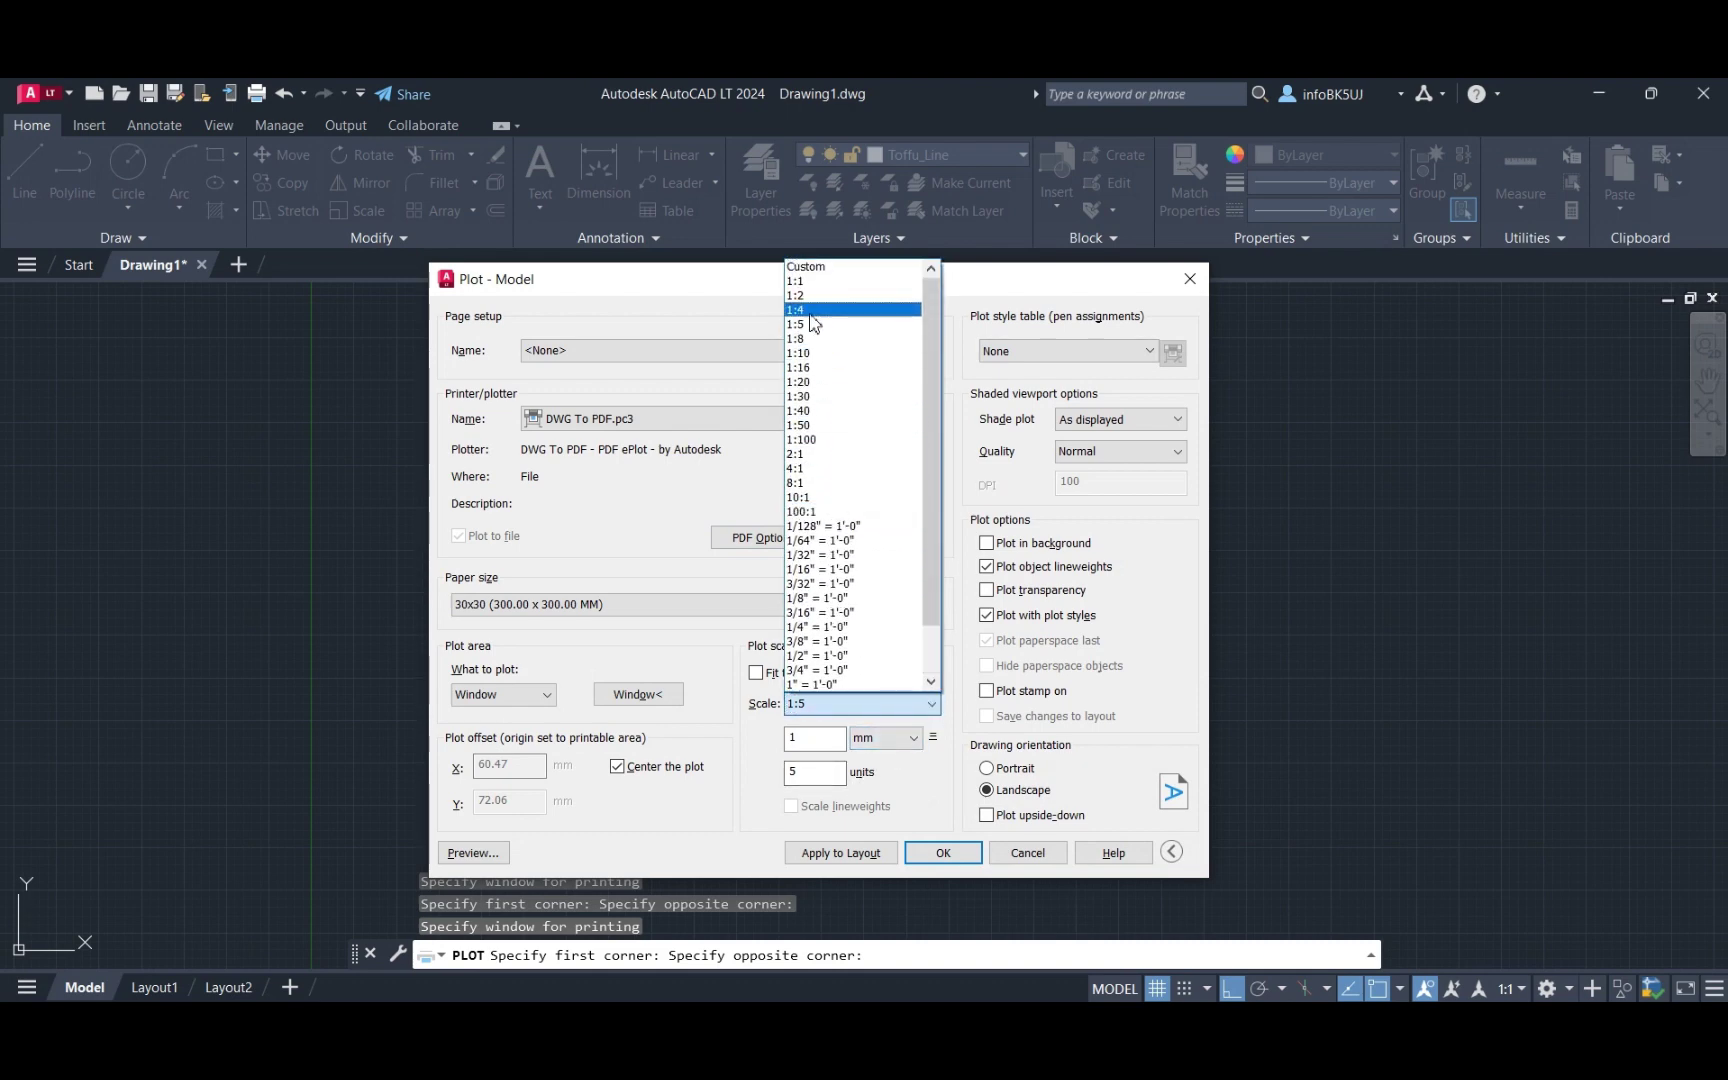
click(880, 302)
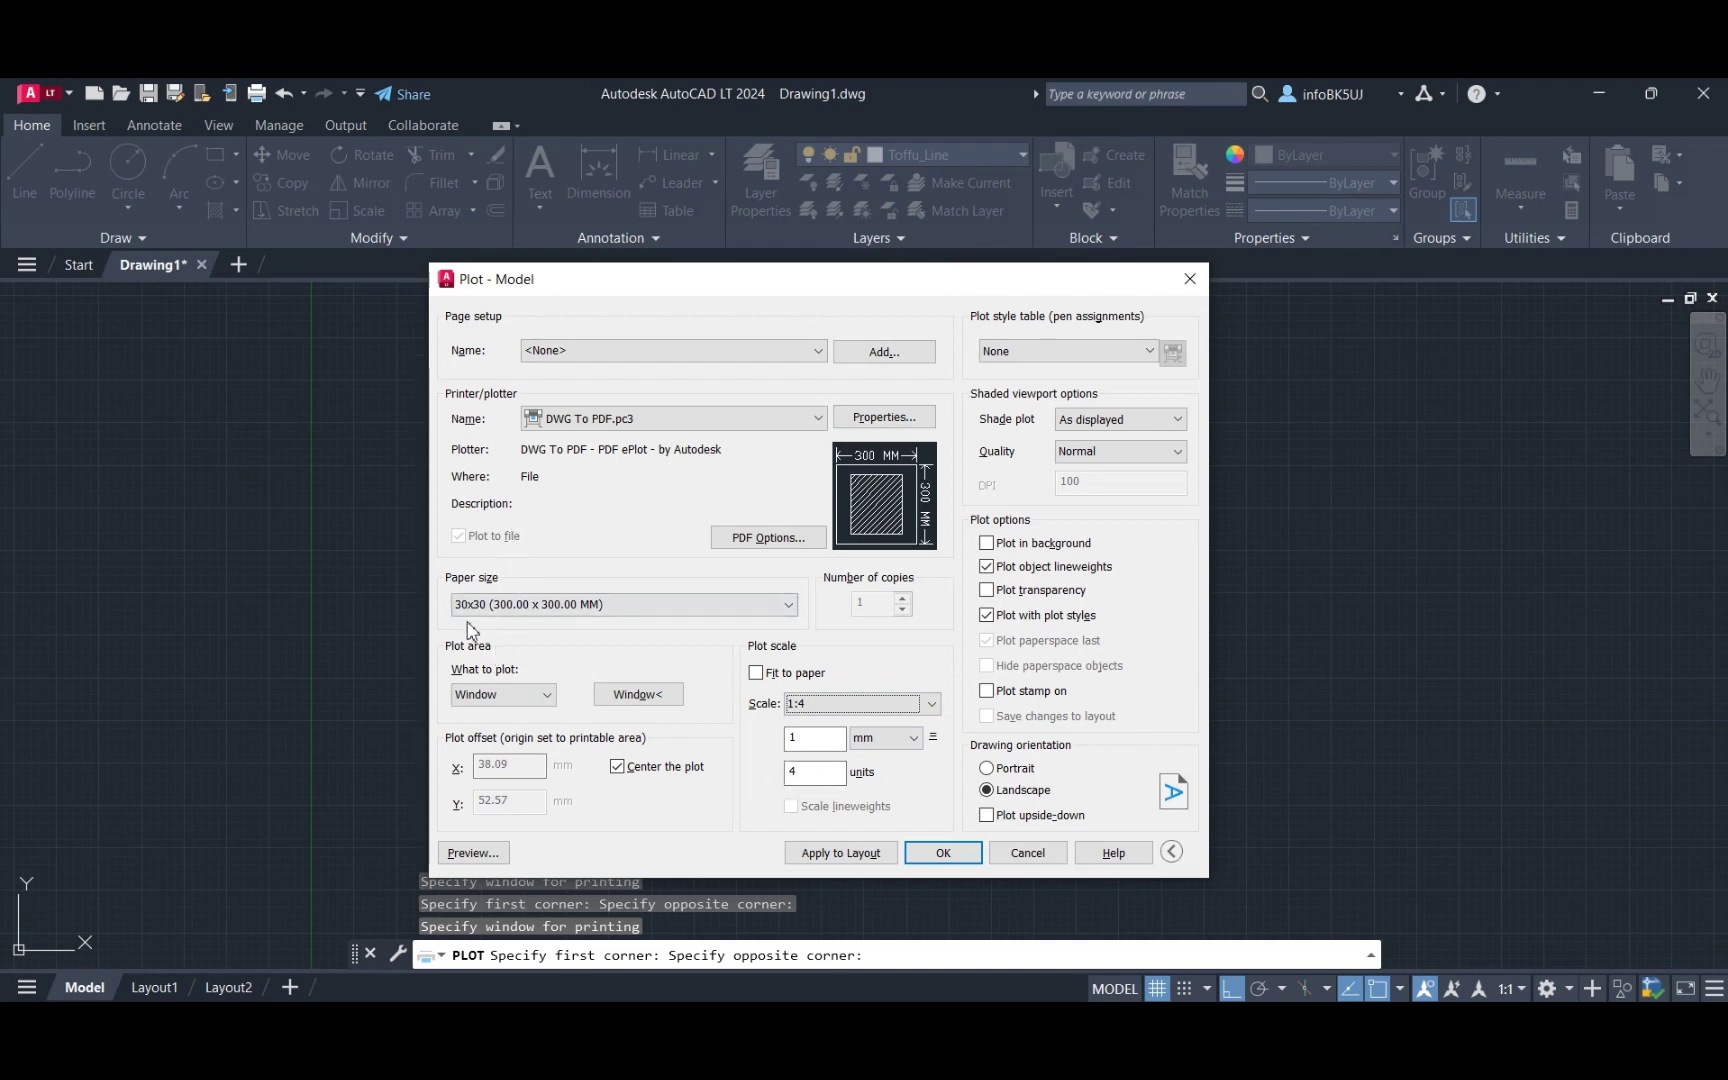
click(473, 853)
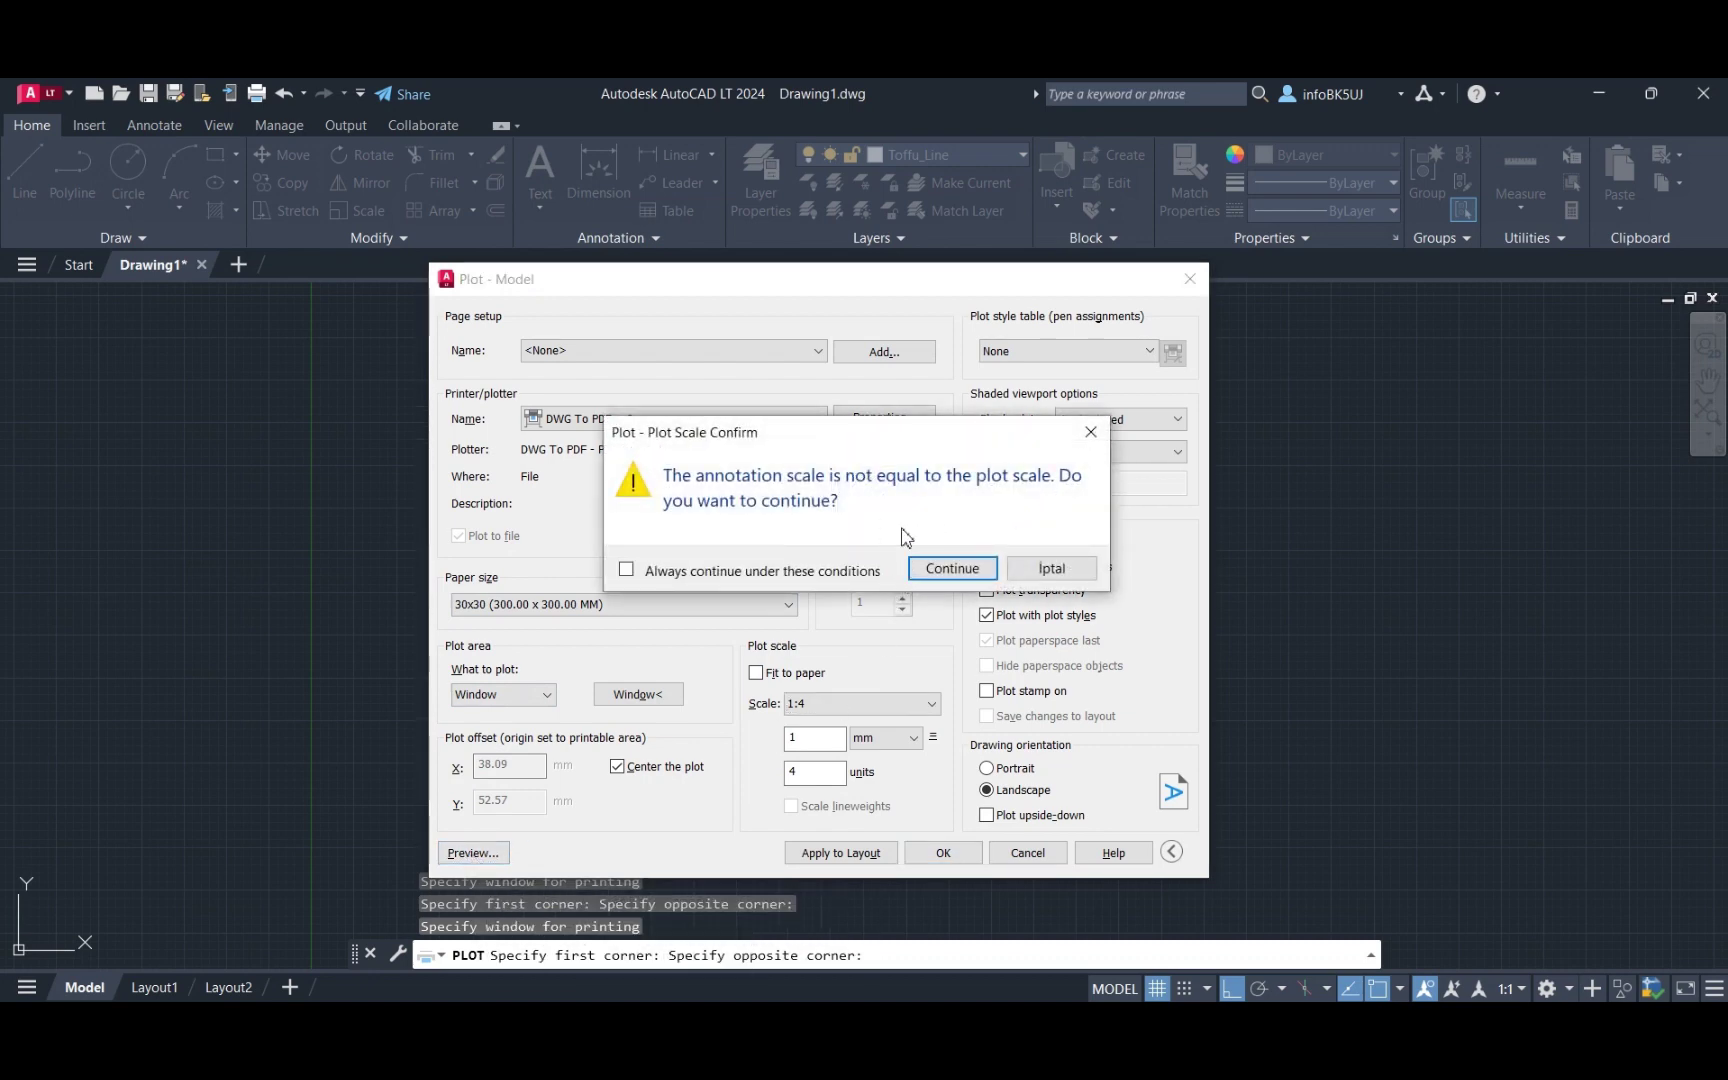
click(927, 567)
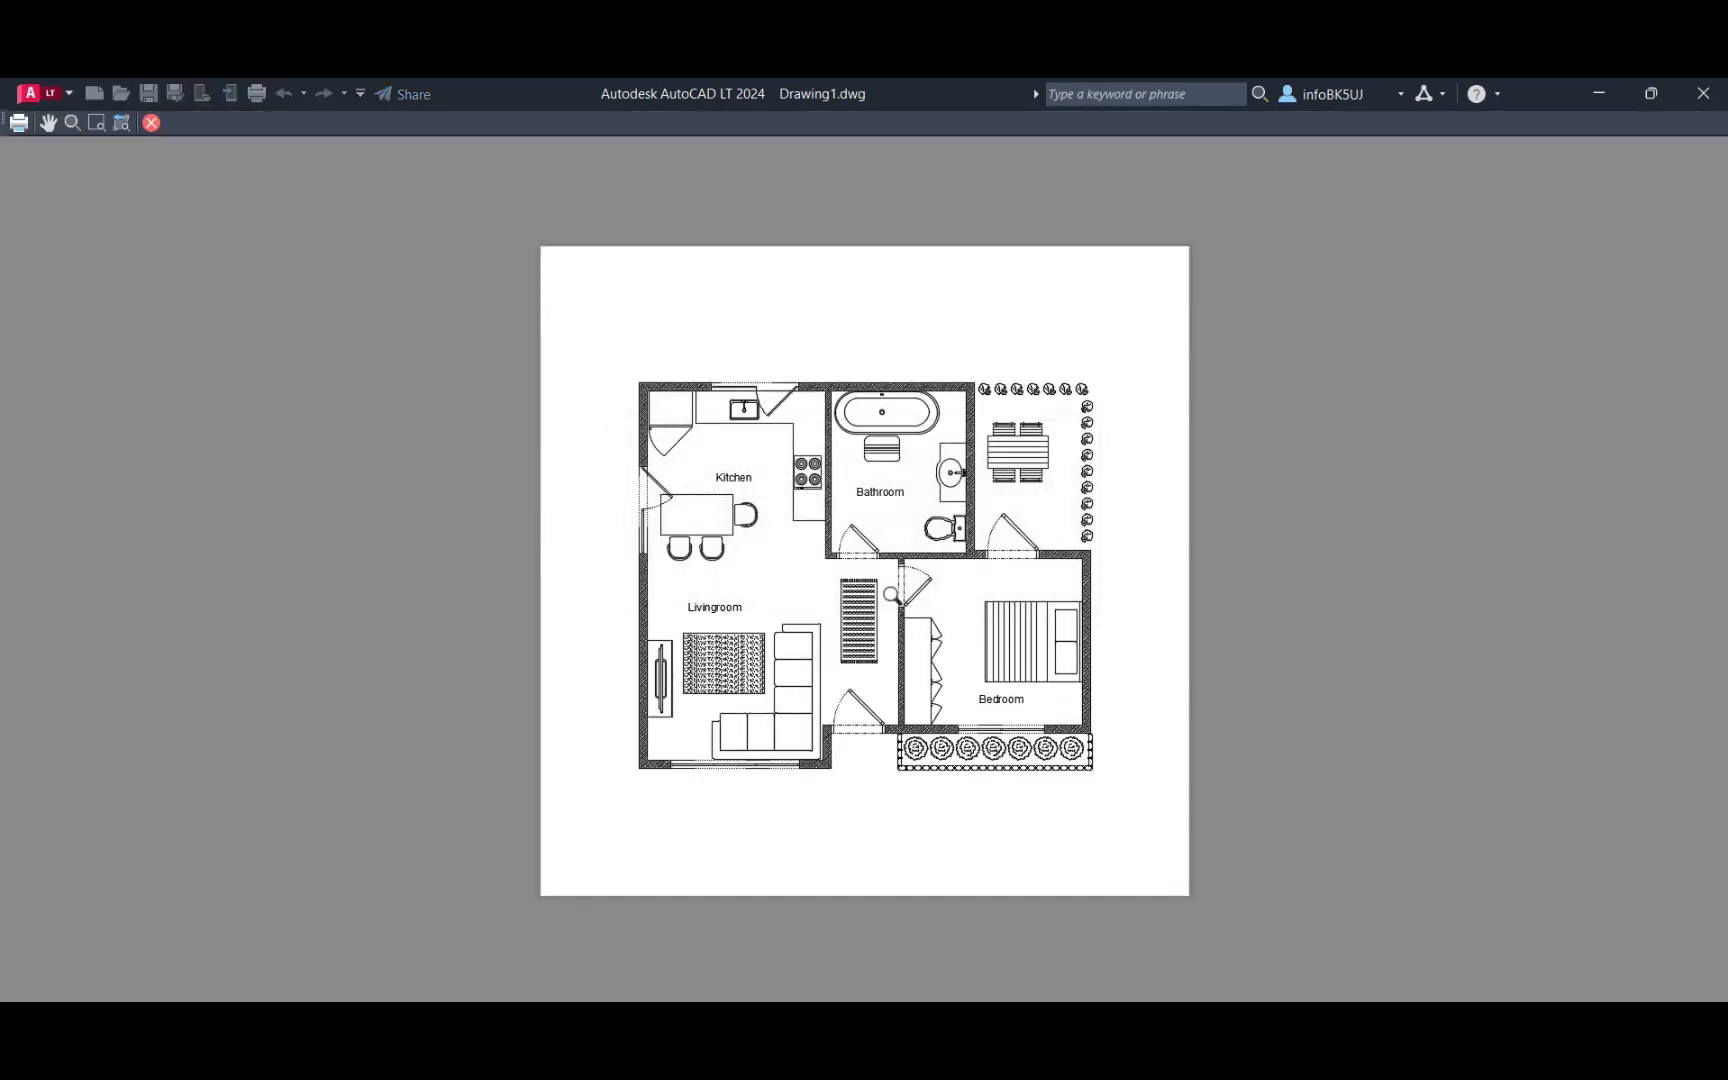
scroll(1014, 513, up, 2)
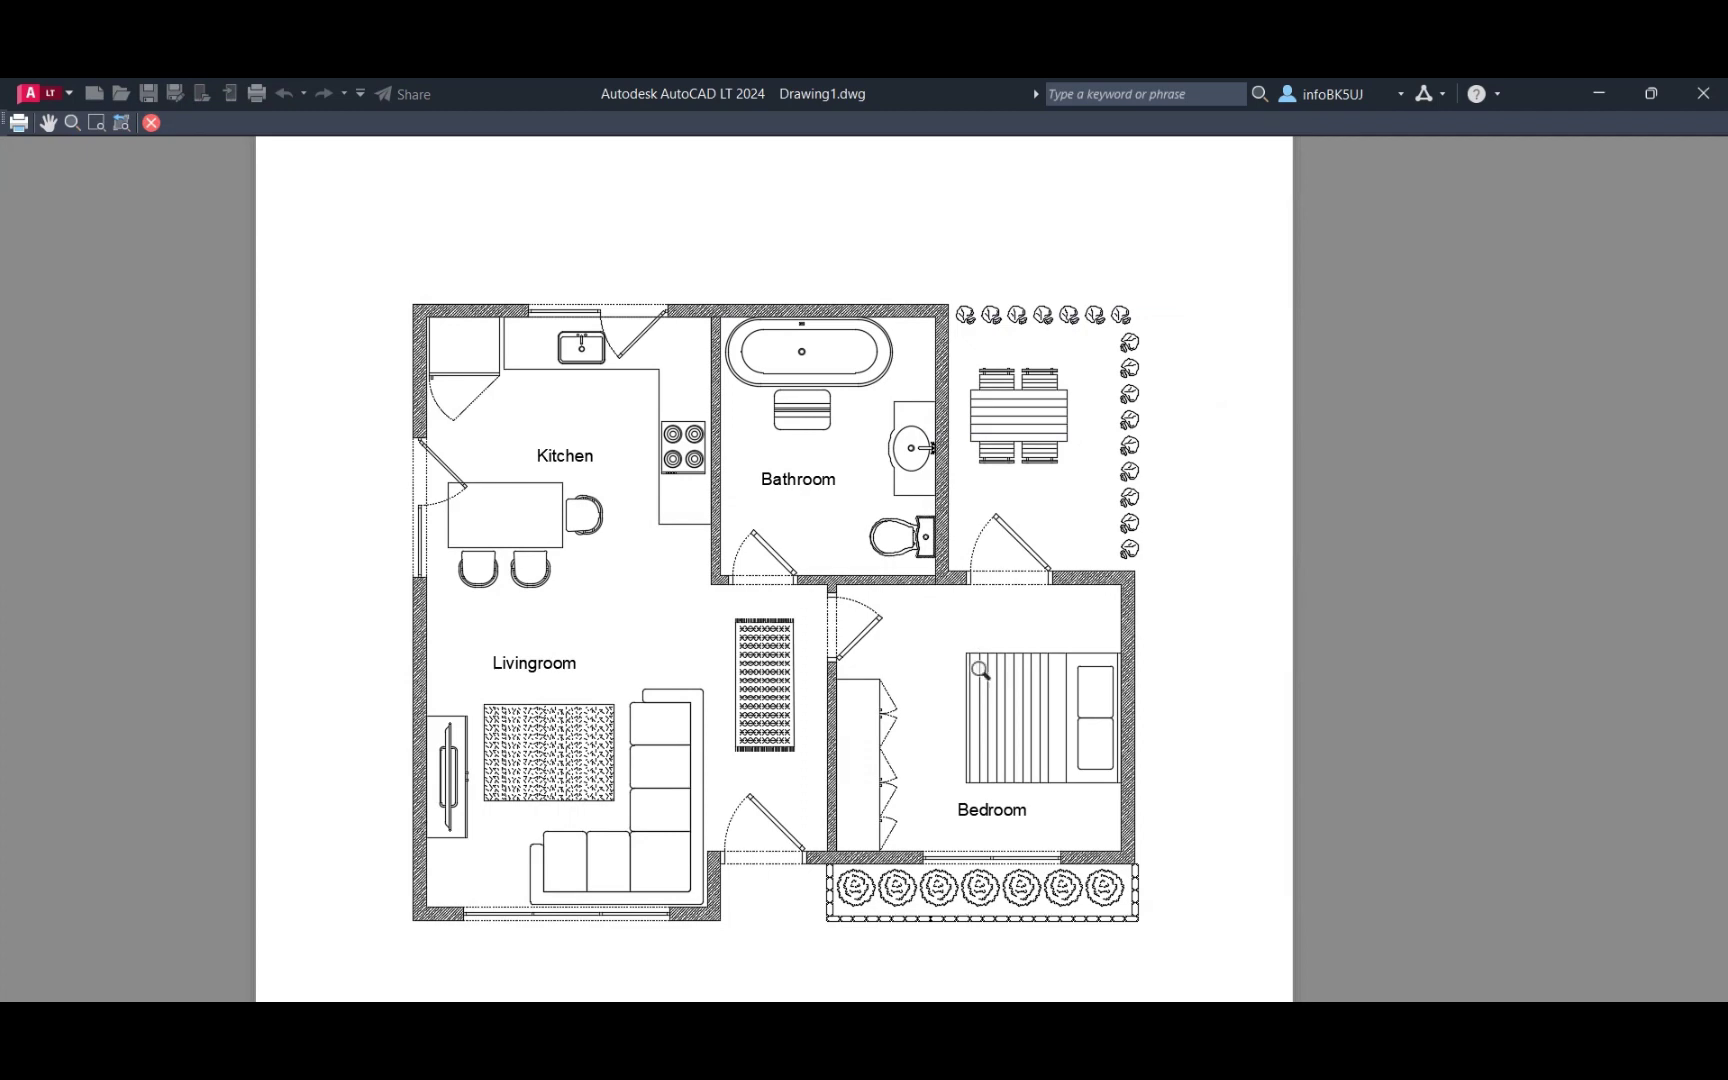
click(151, 123)
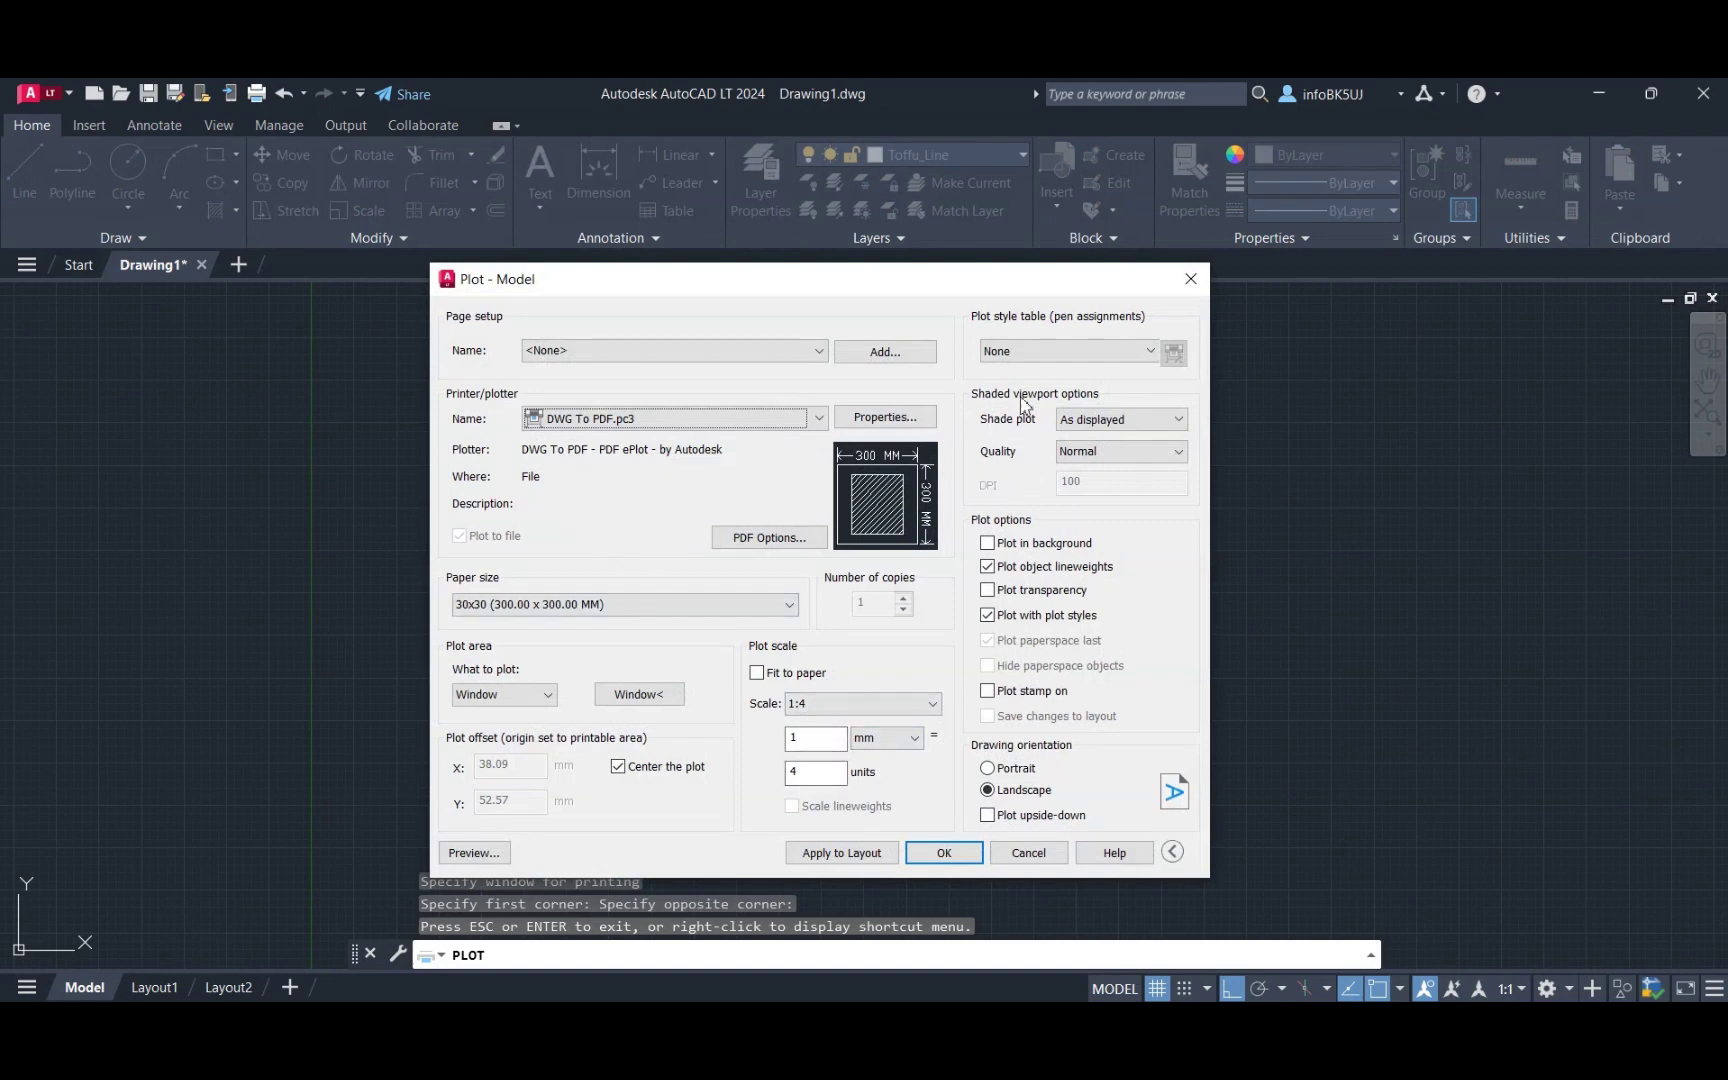
Choose monochrome.ctb as the plot style table and assign it to all layouts.
click(1149, 352)
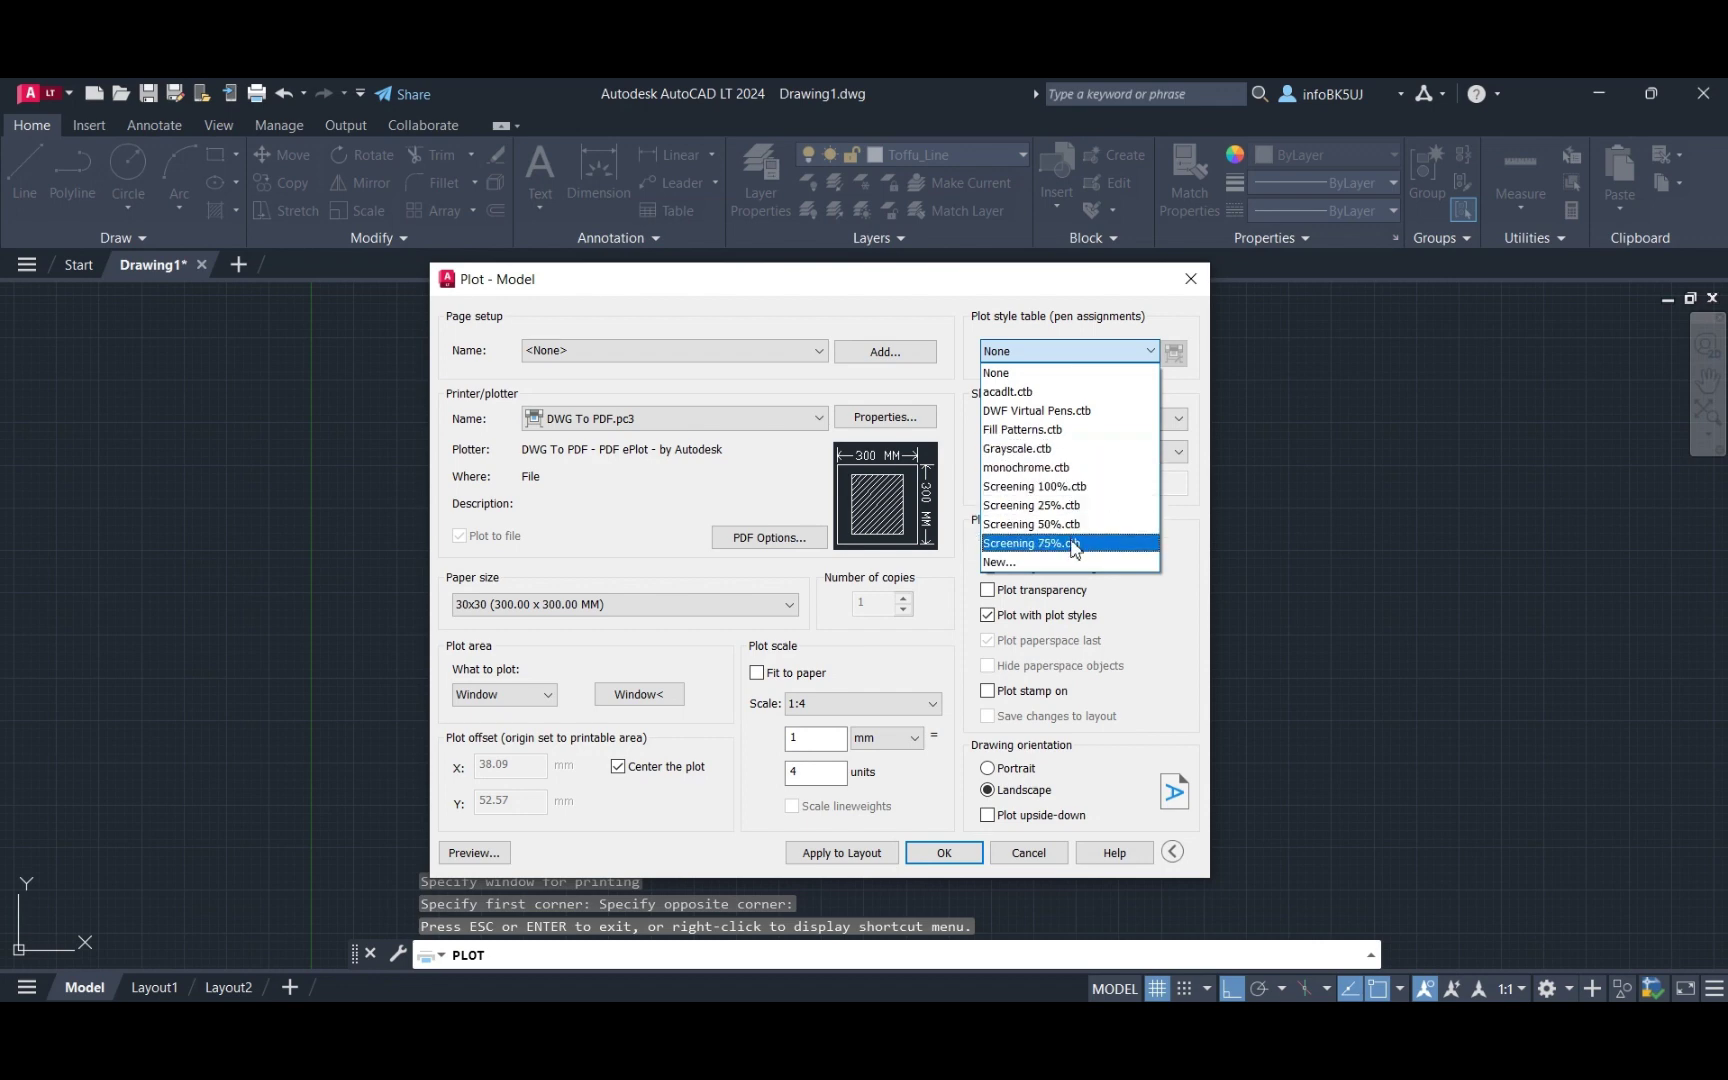
click(1067, 468)
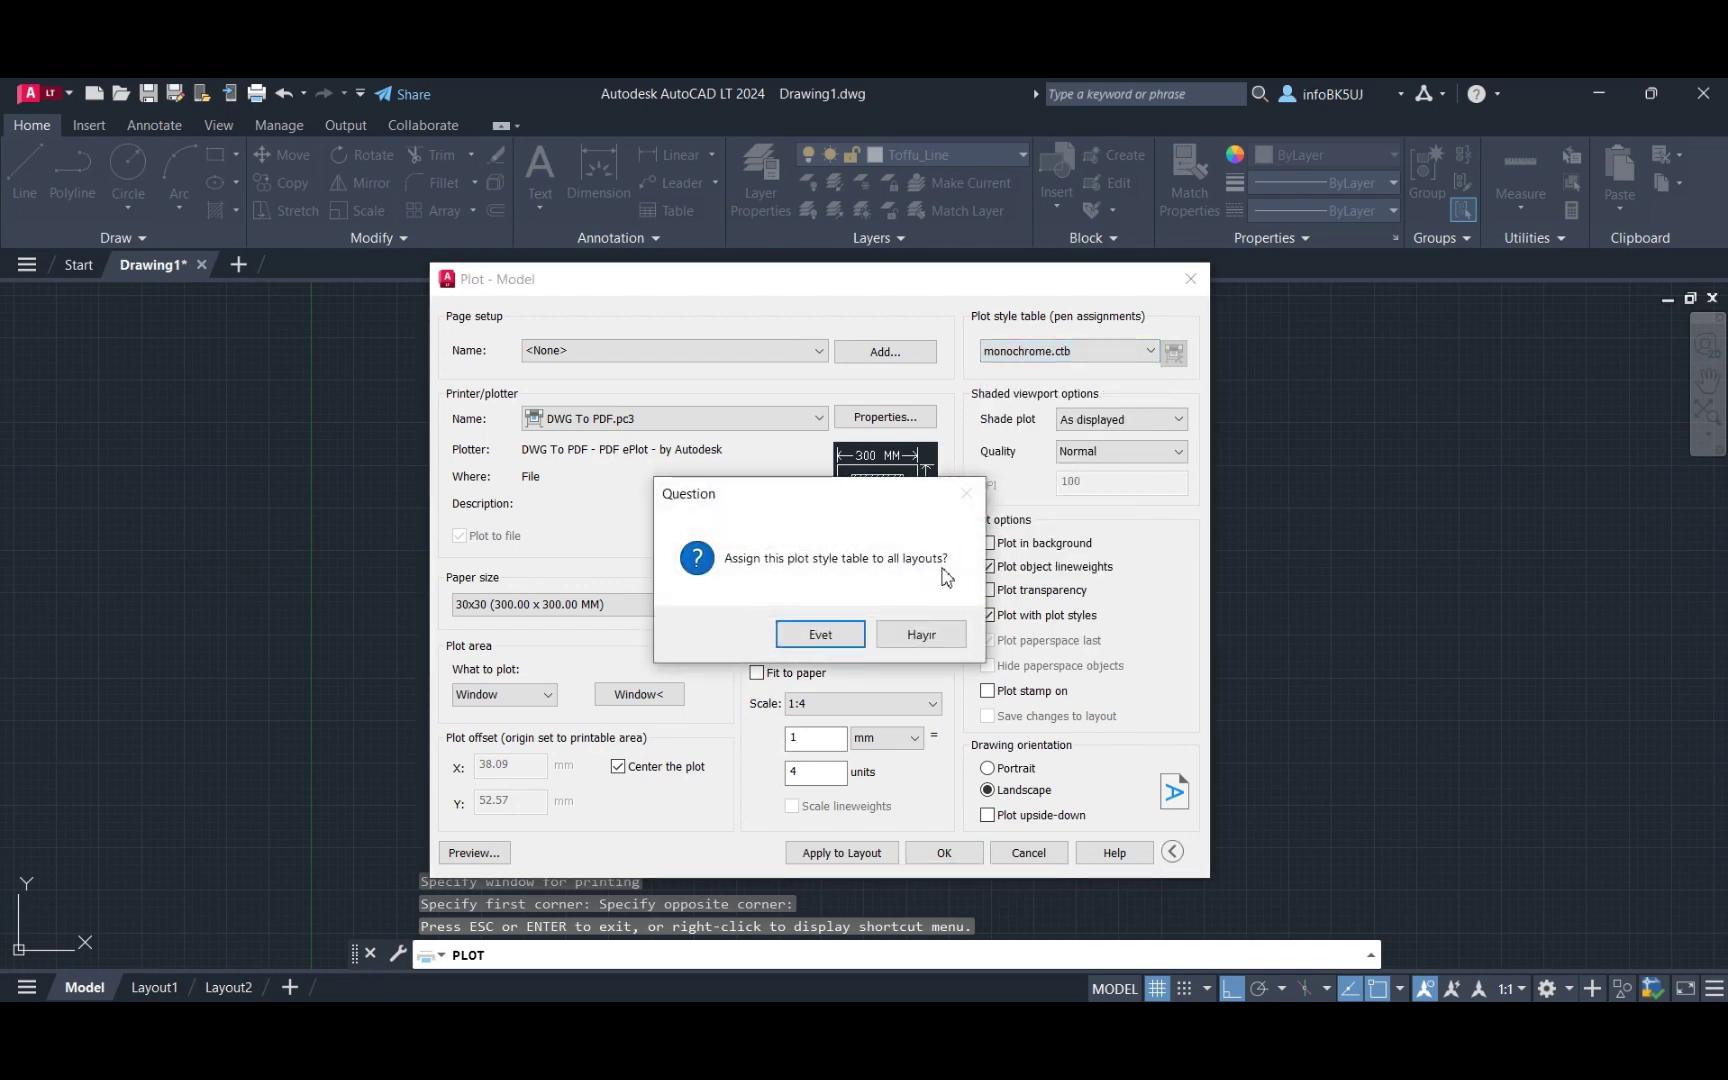
click(843, 640)
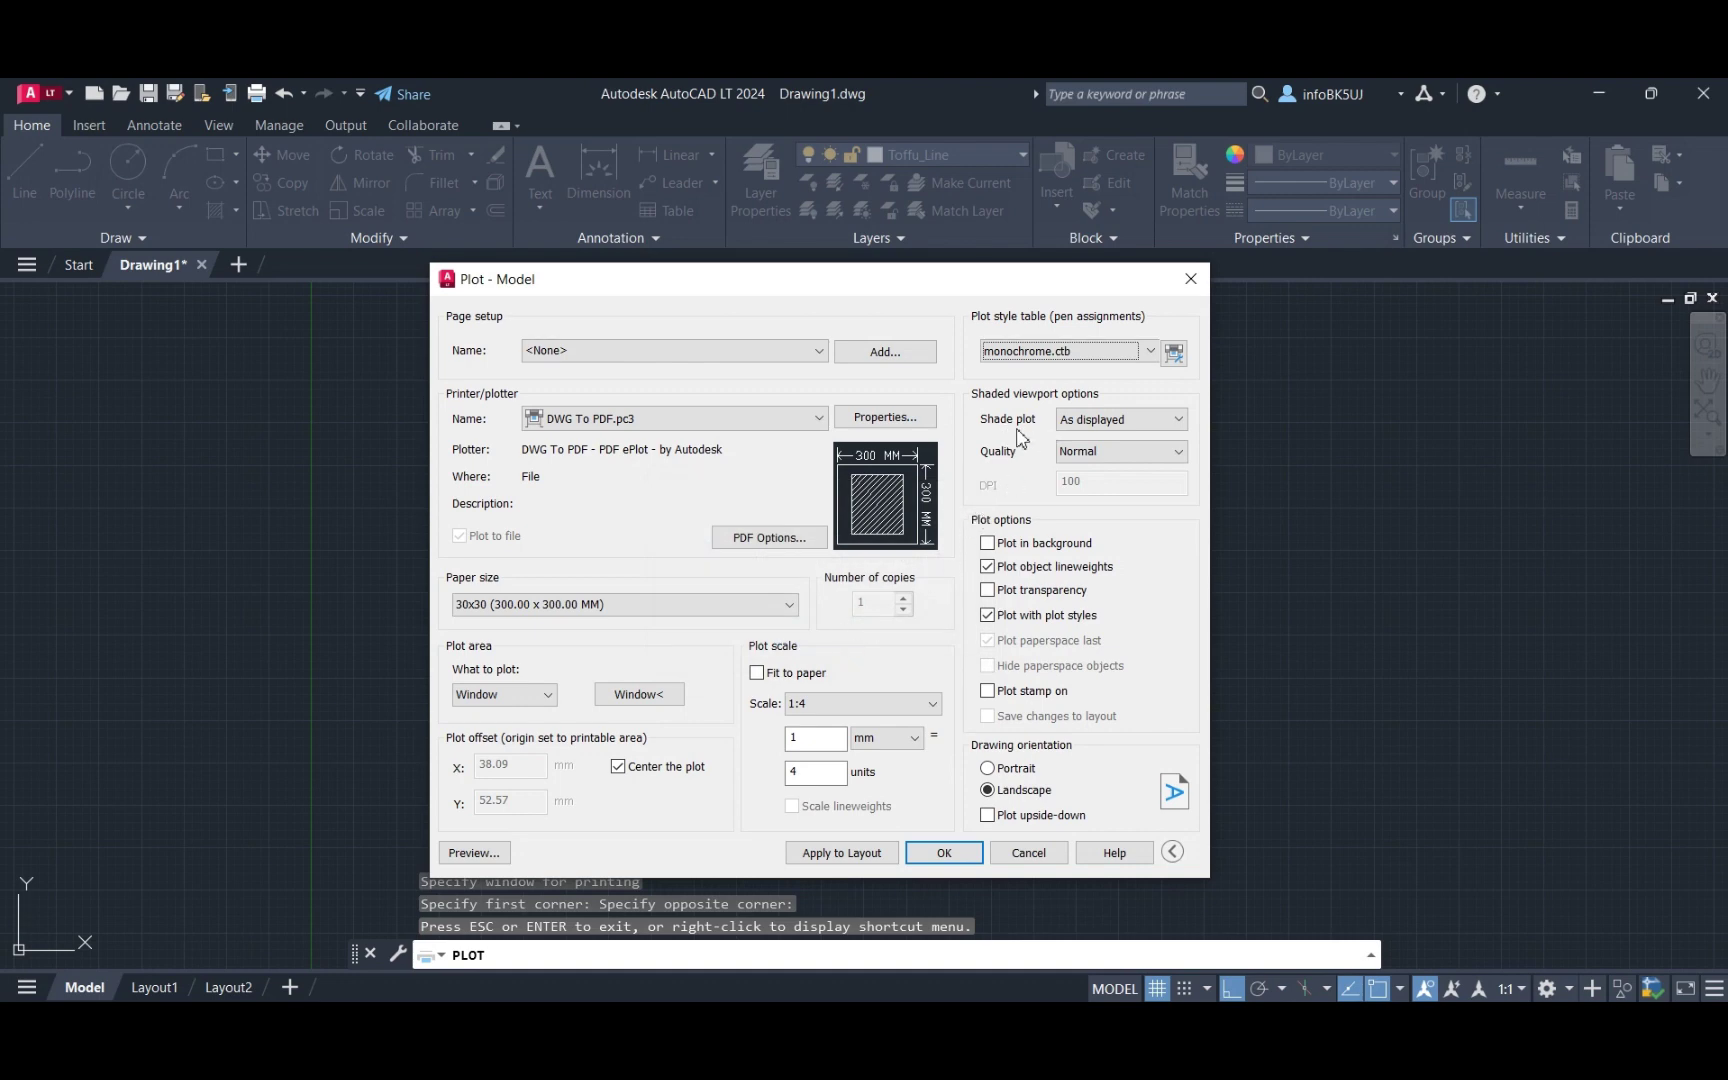
click(1180, 420)
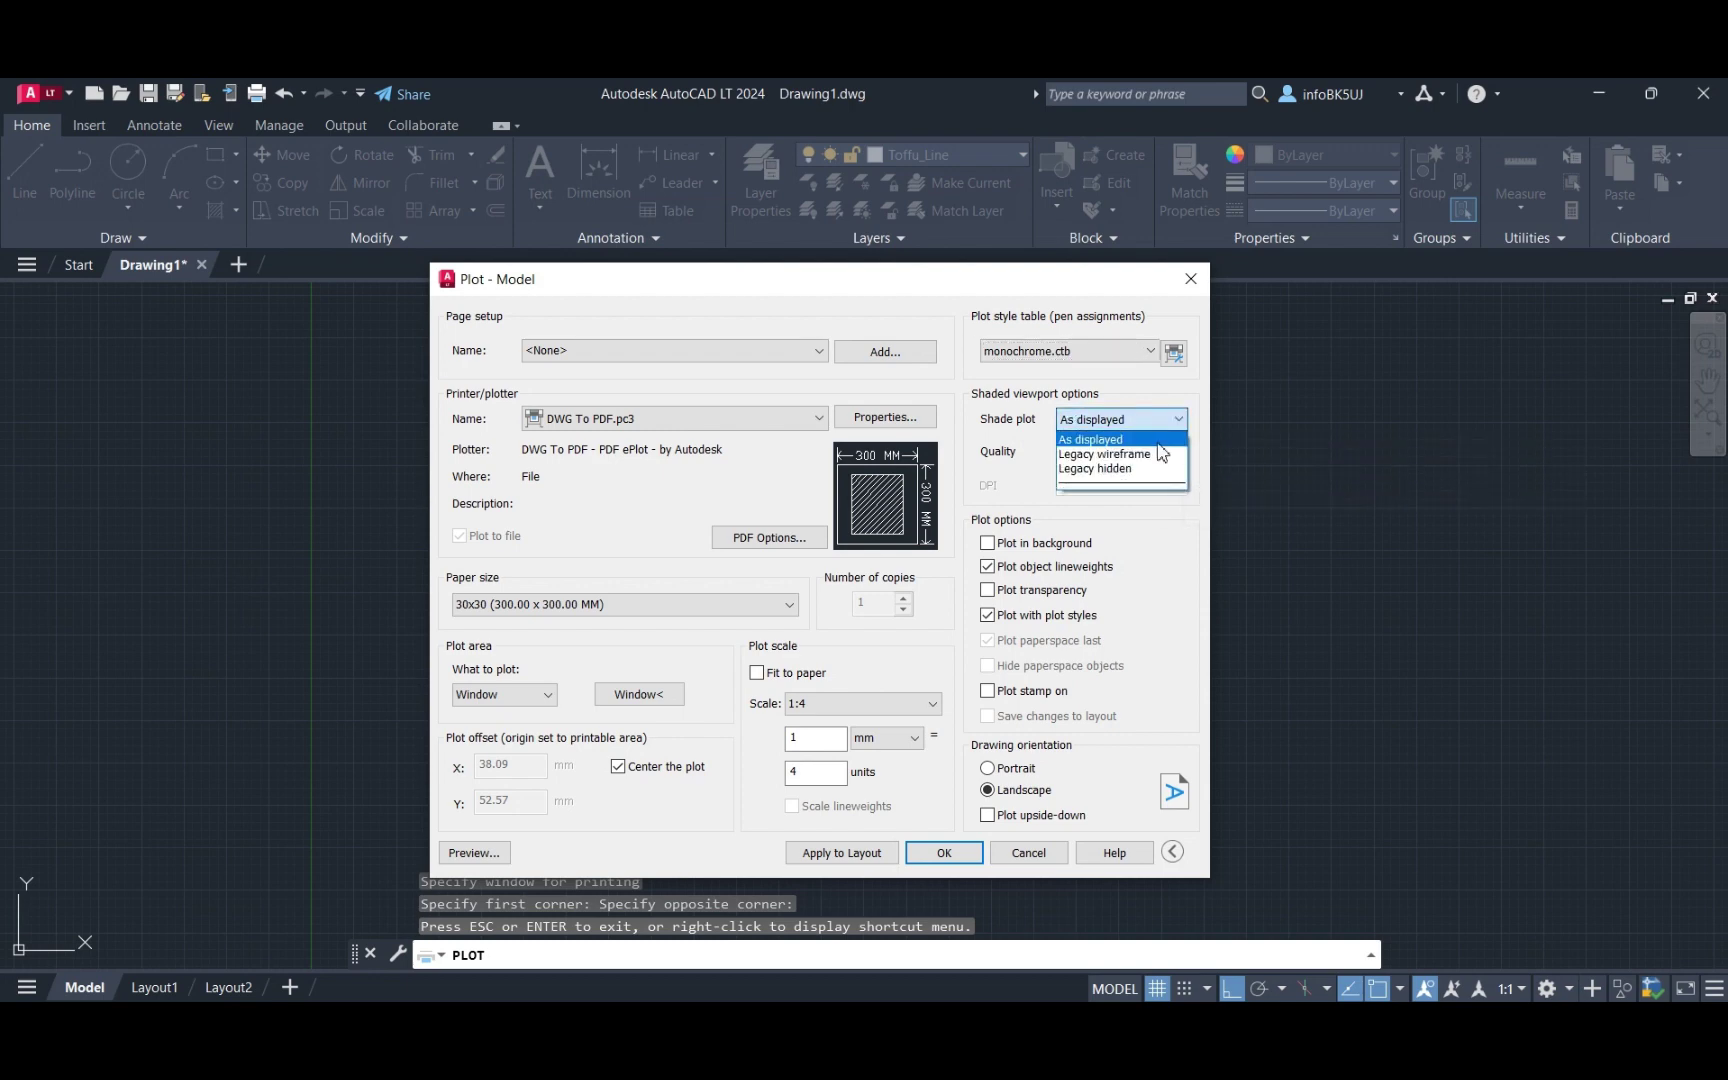
click(1160, 440)
click(1180, 451)
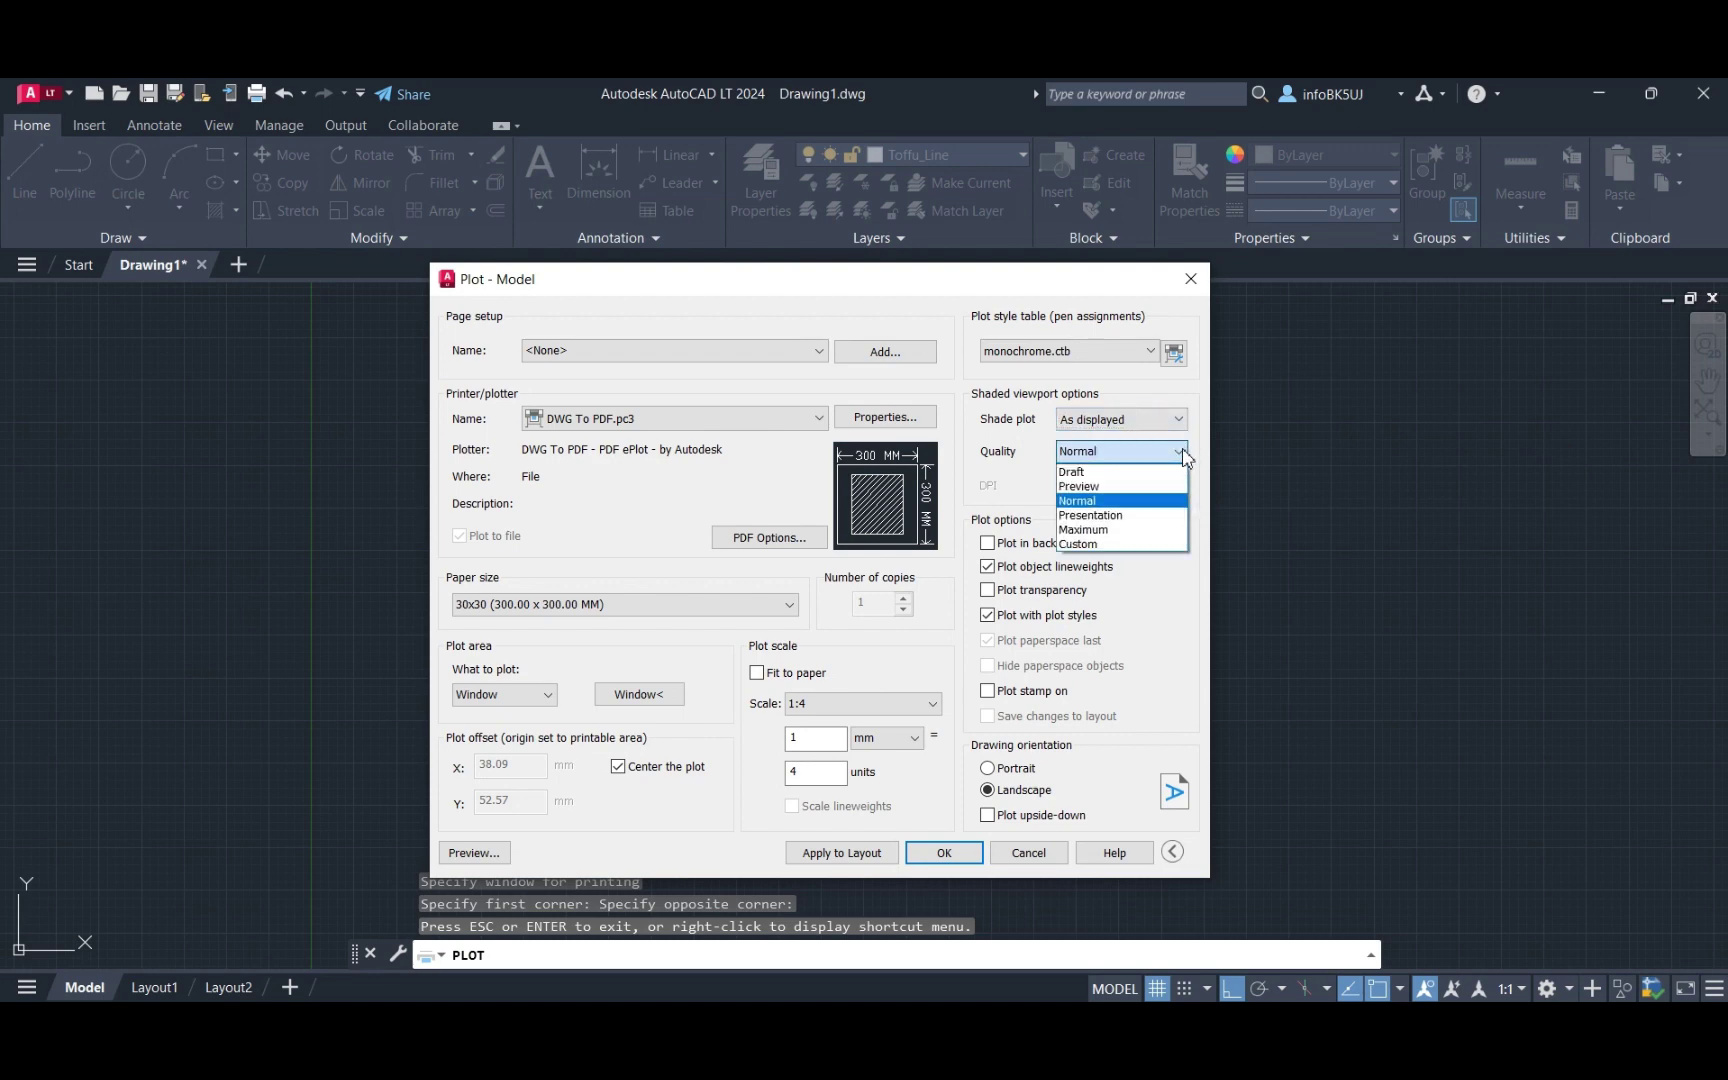
click(1175, 503)
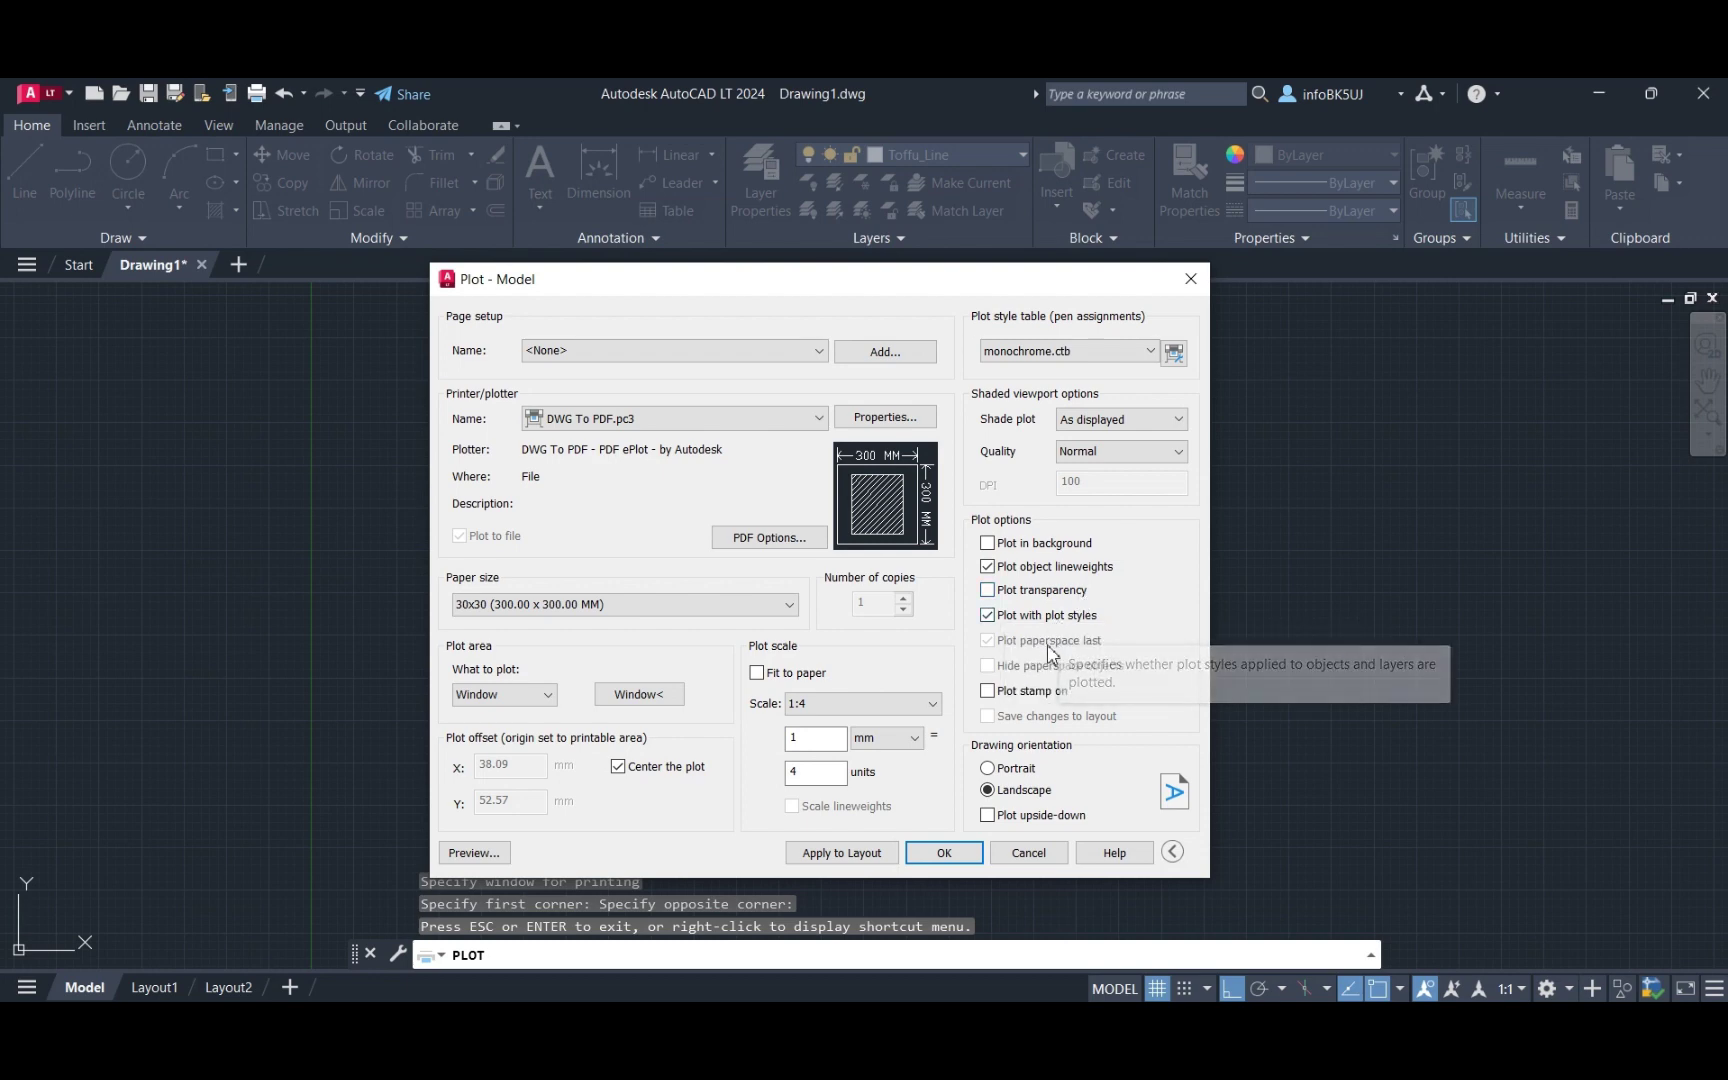
Turn on Plot stamp, leaving its settings unchanged.
click(987, 696)
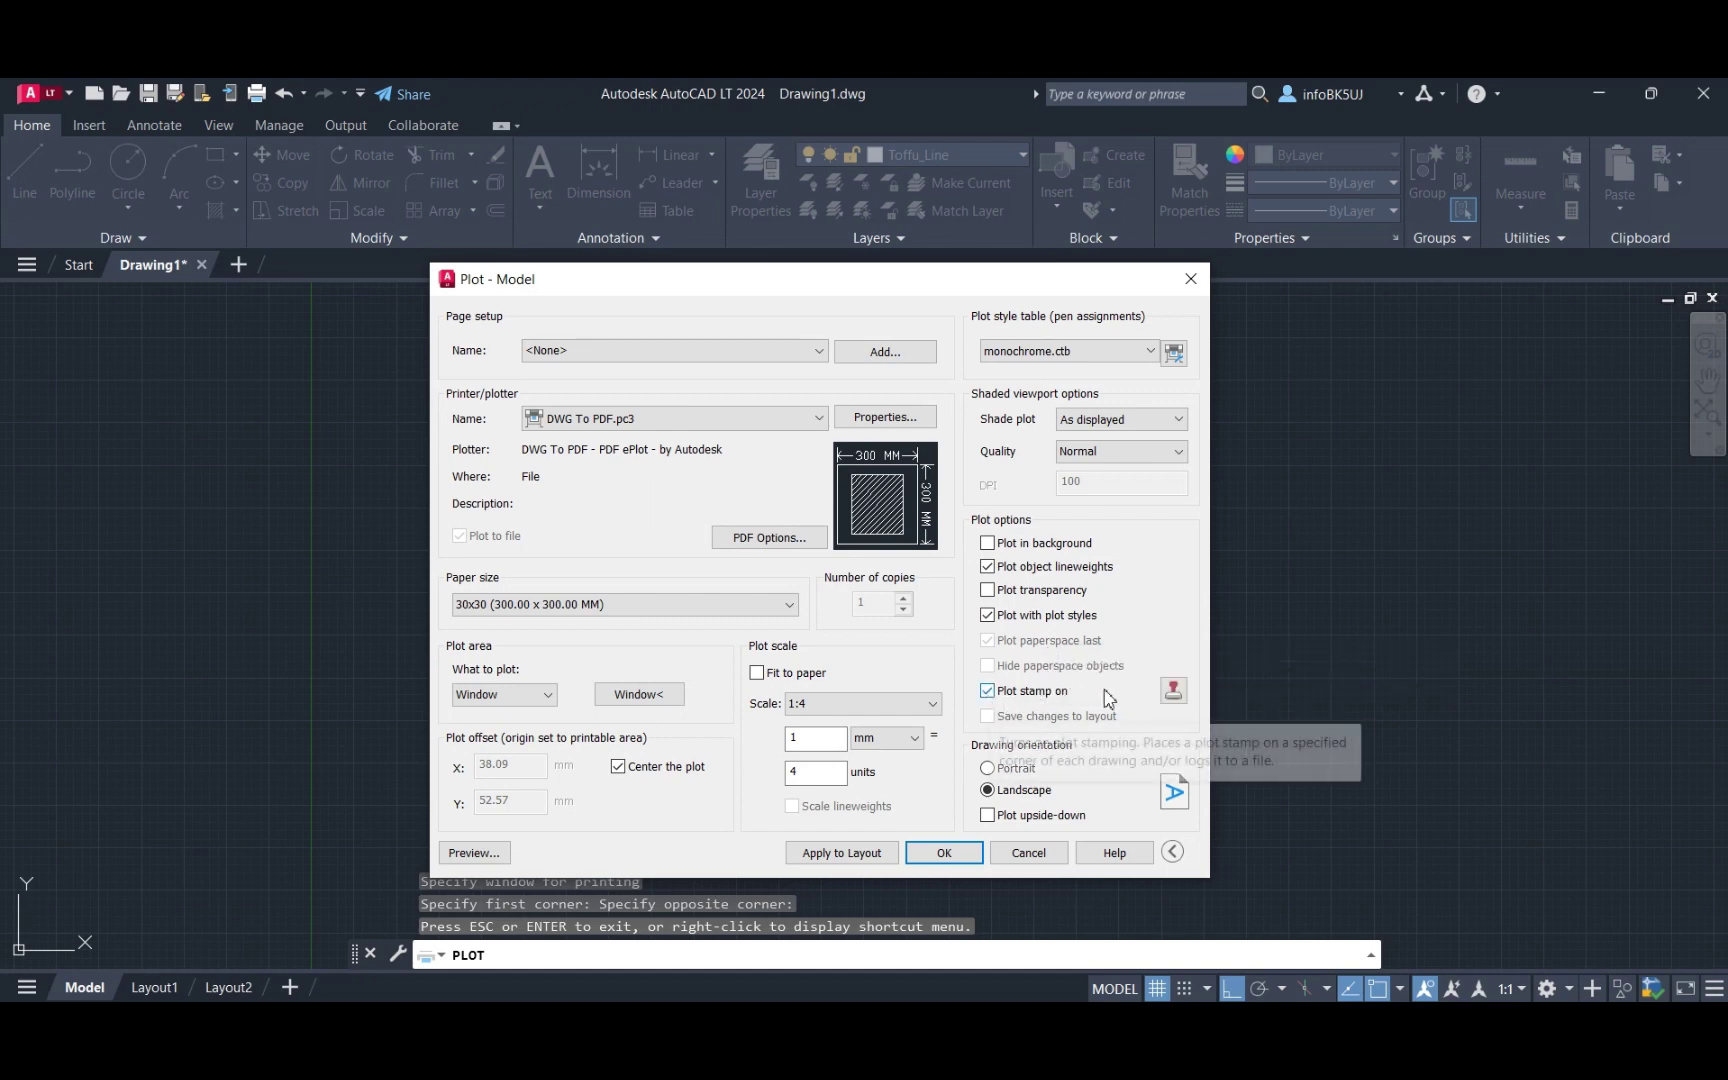
click(1174, 692)
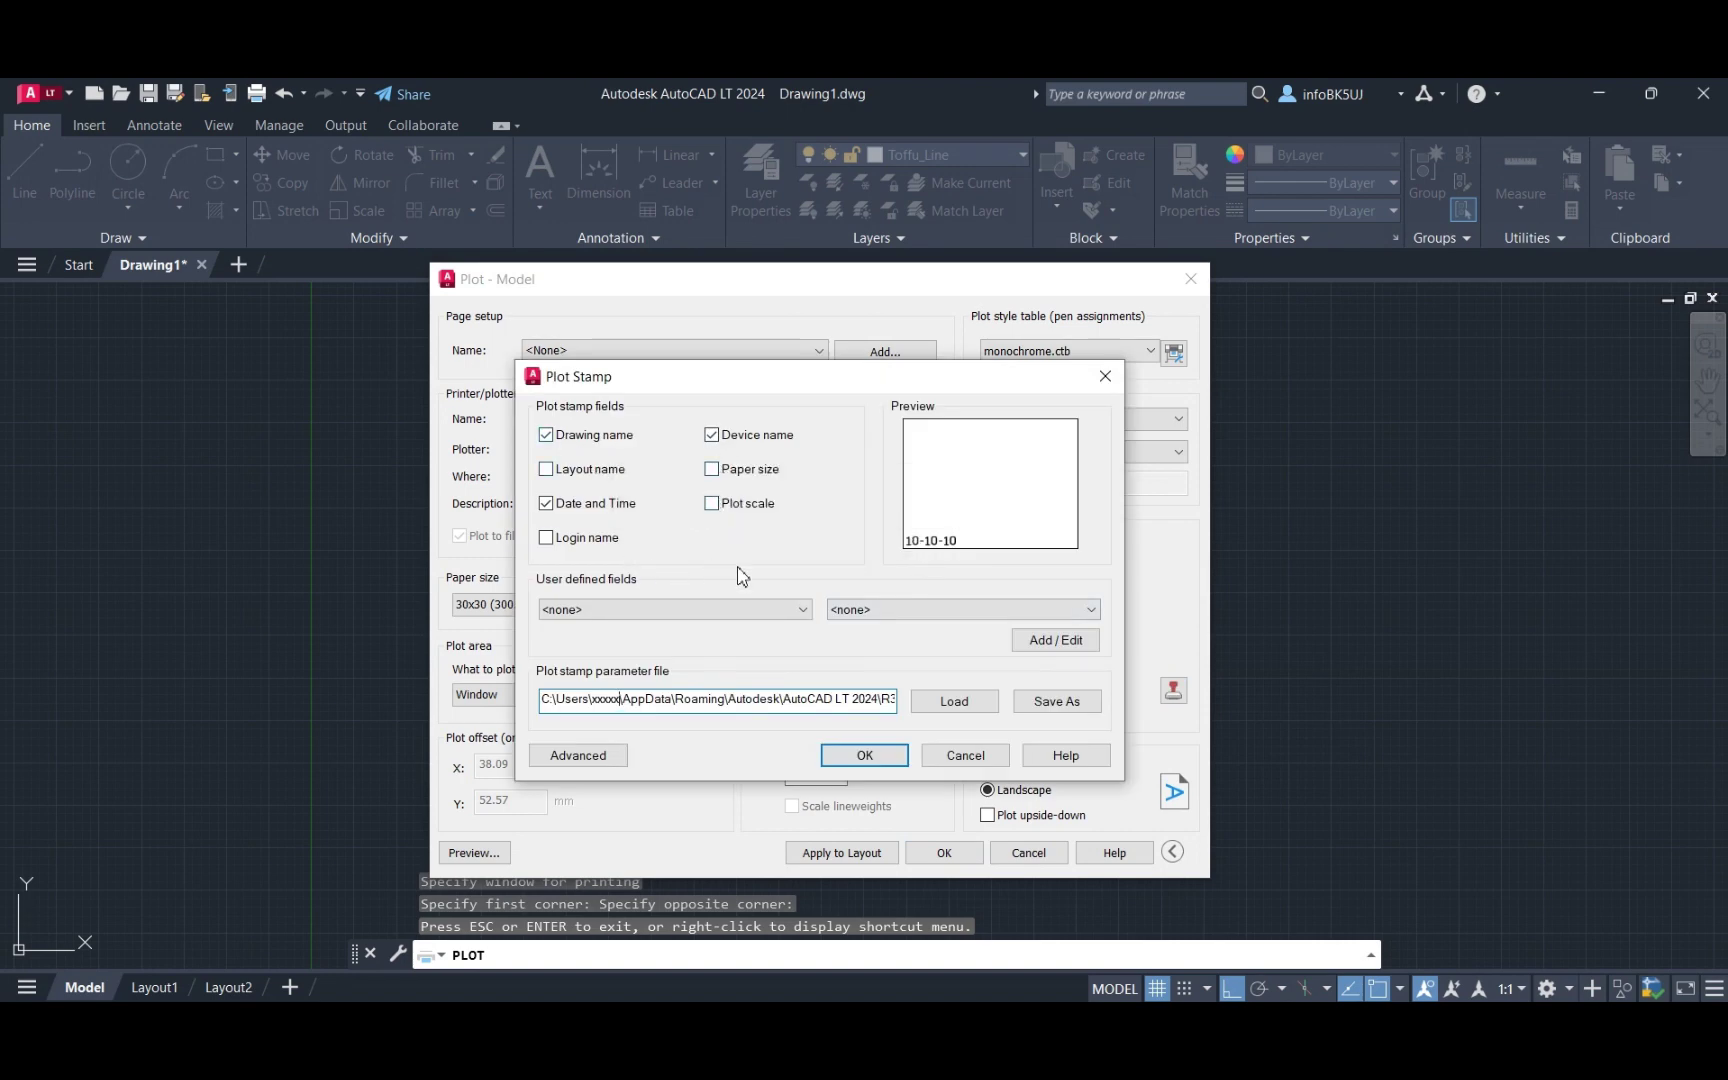
click(1005, 758)
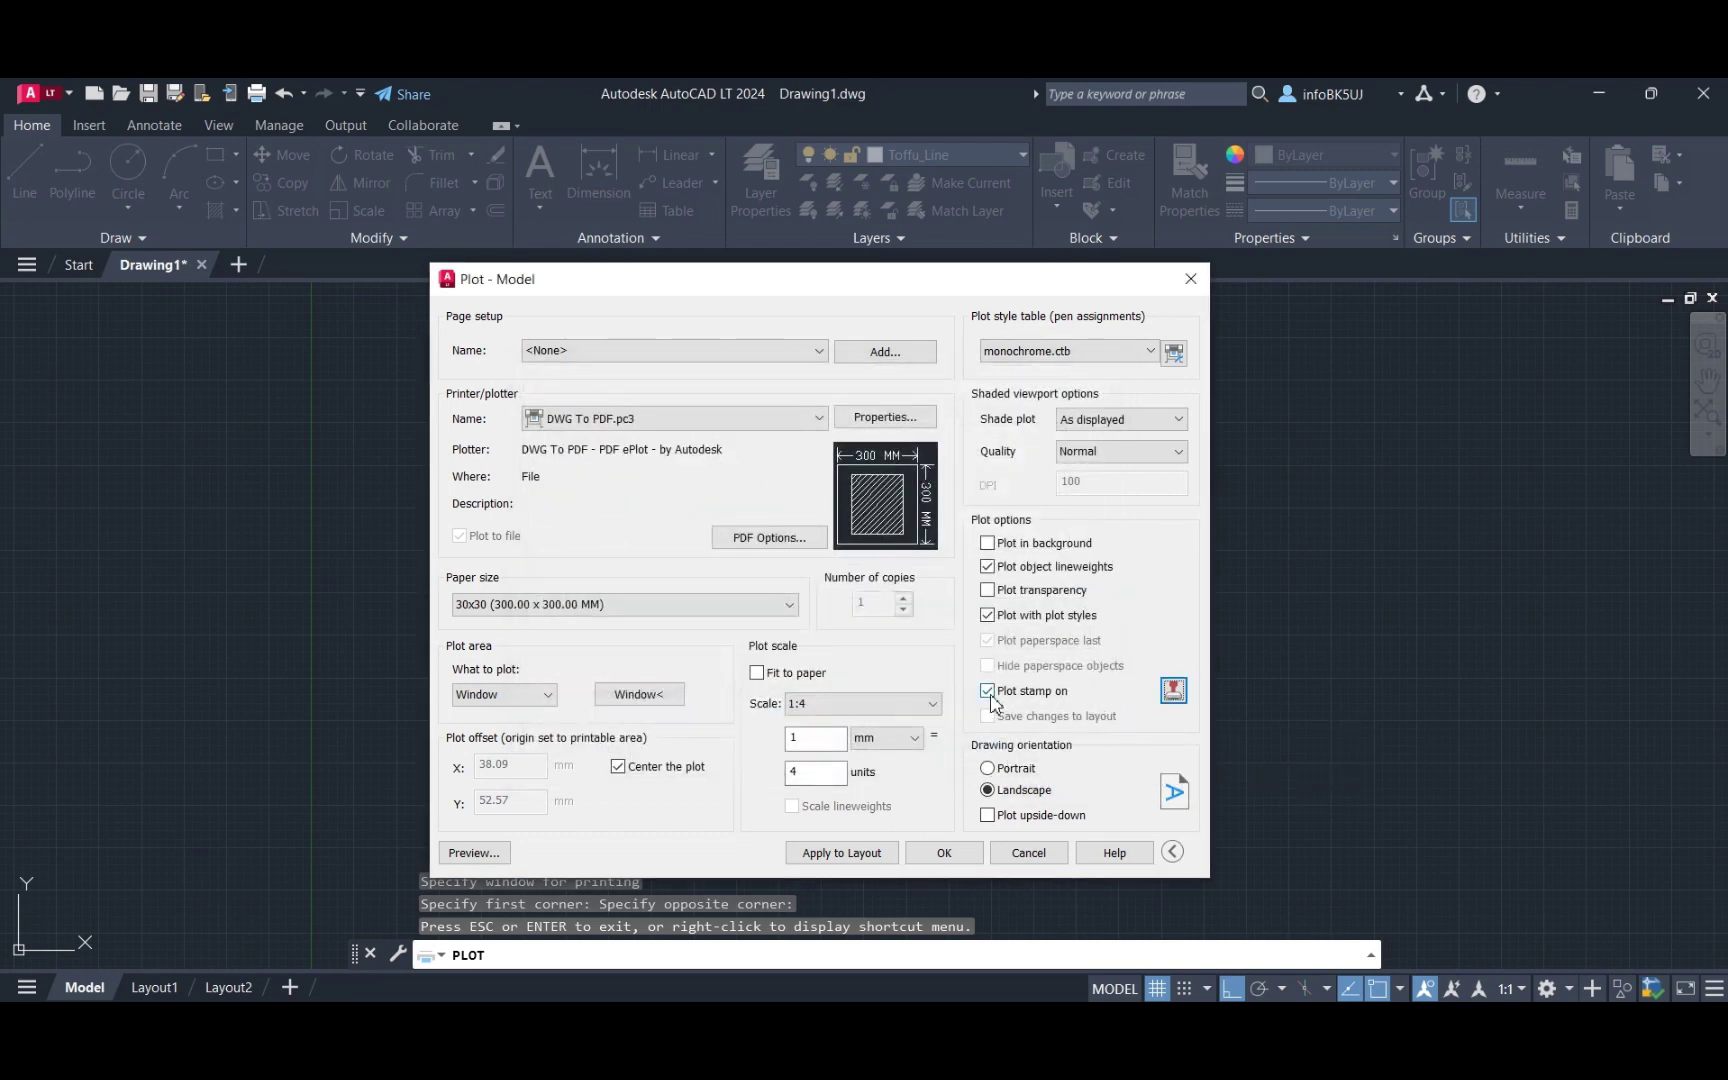
Preview the stamped plot, continuing past the scale warning.
click(475, 856)
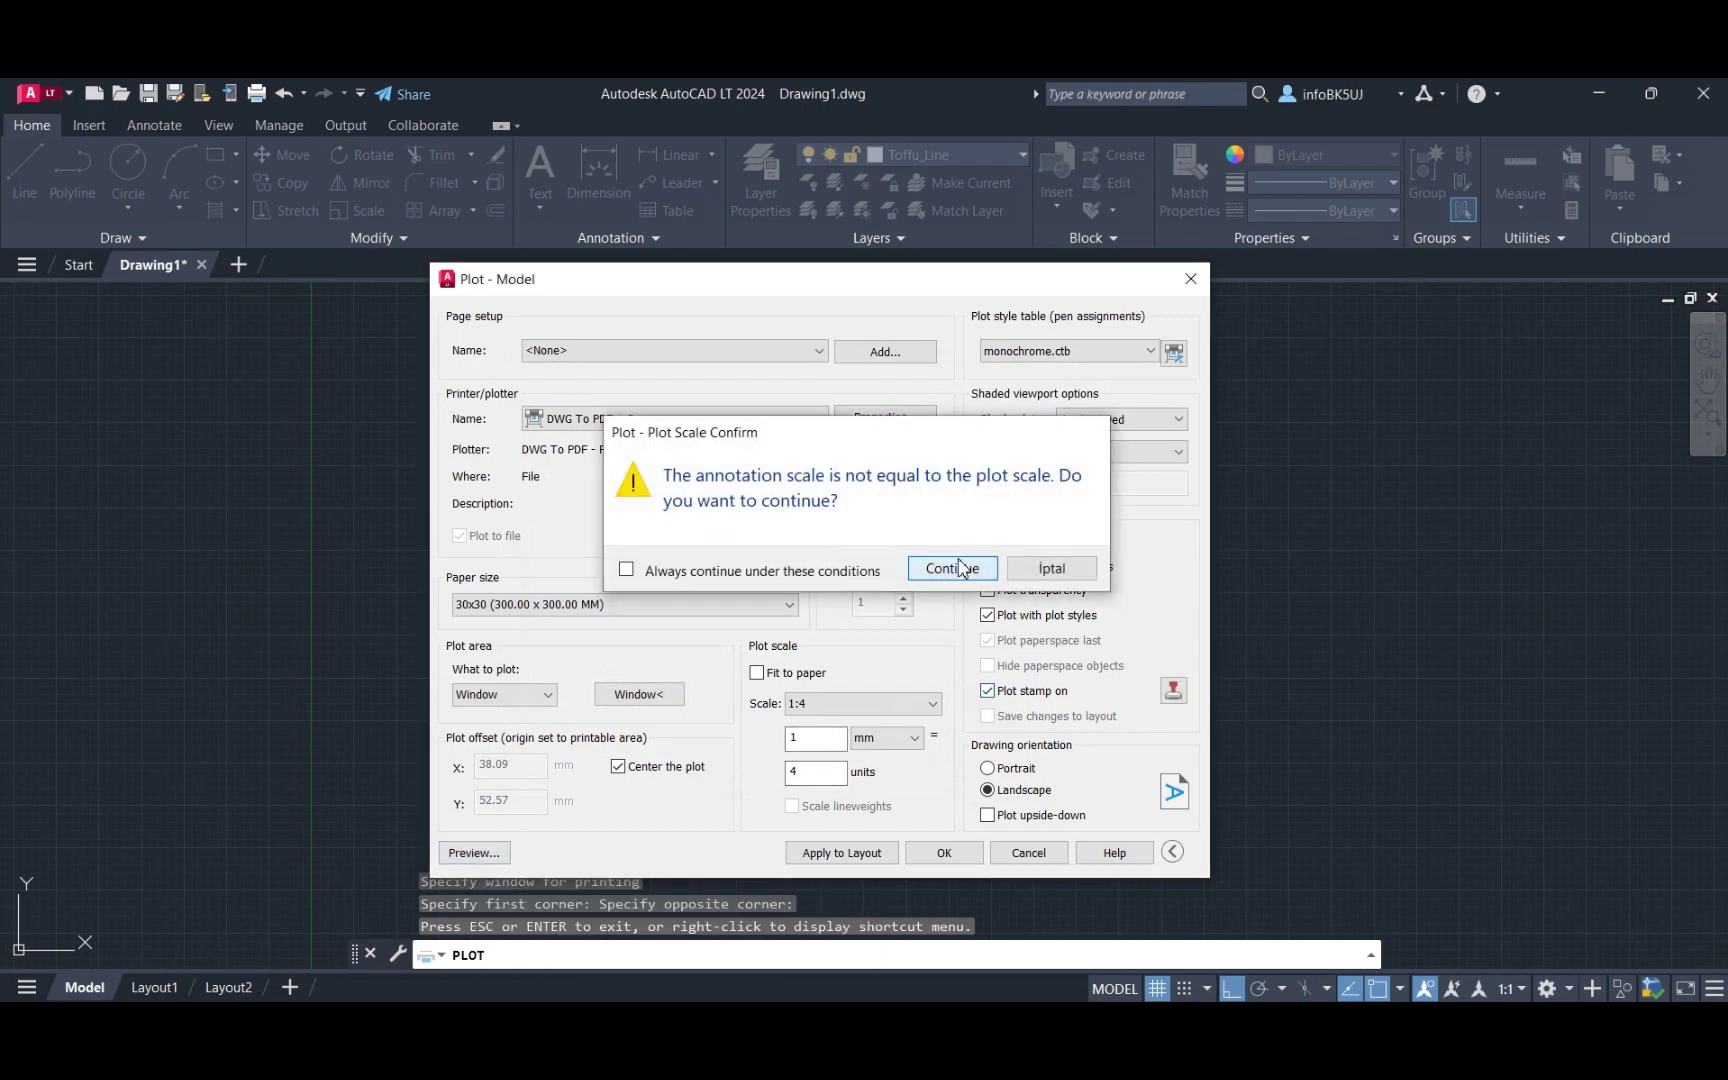
click(960, 569)
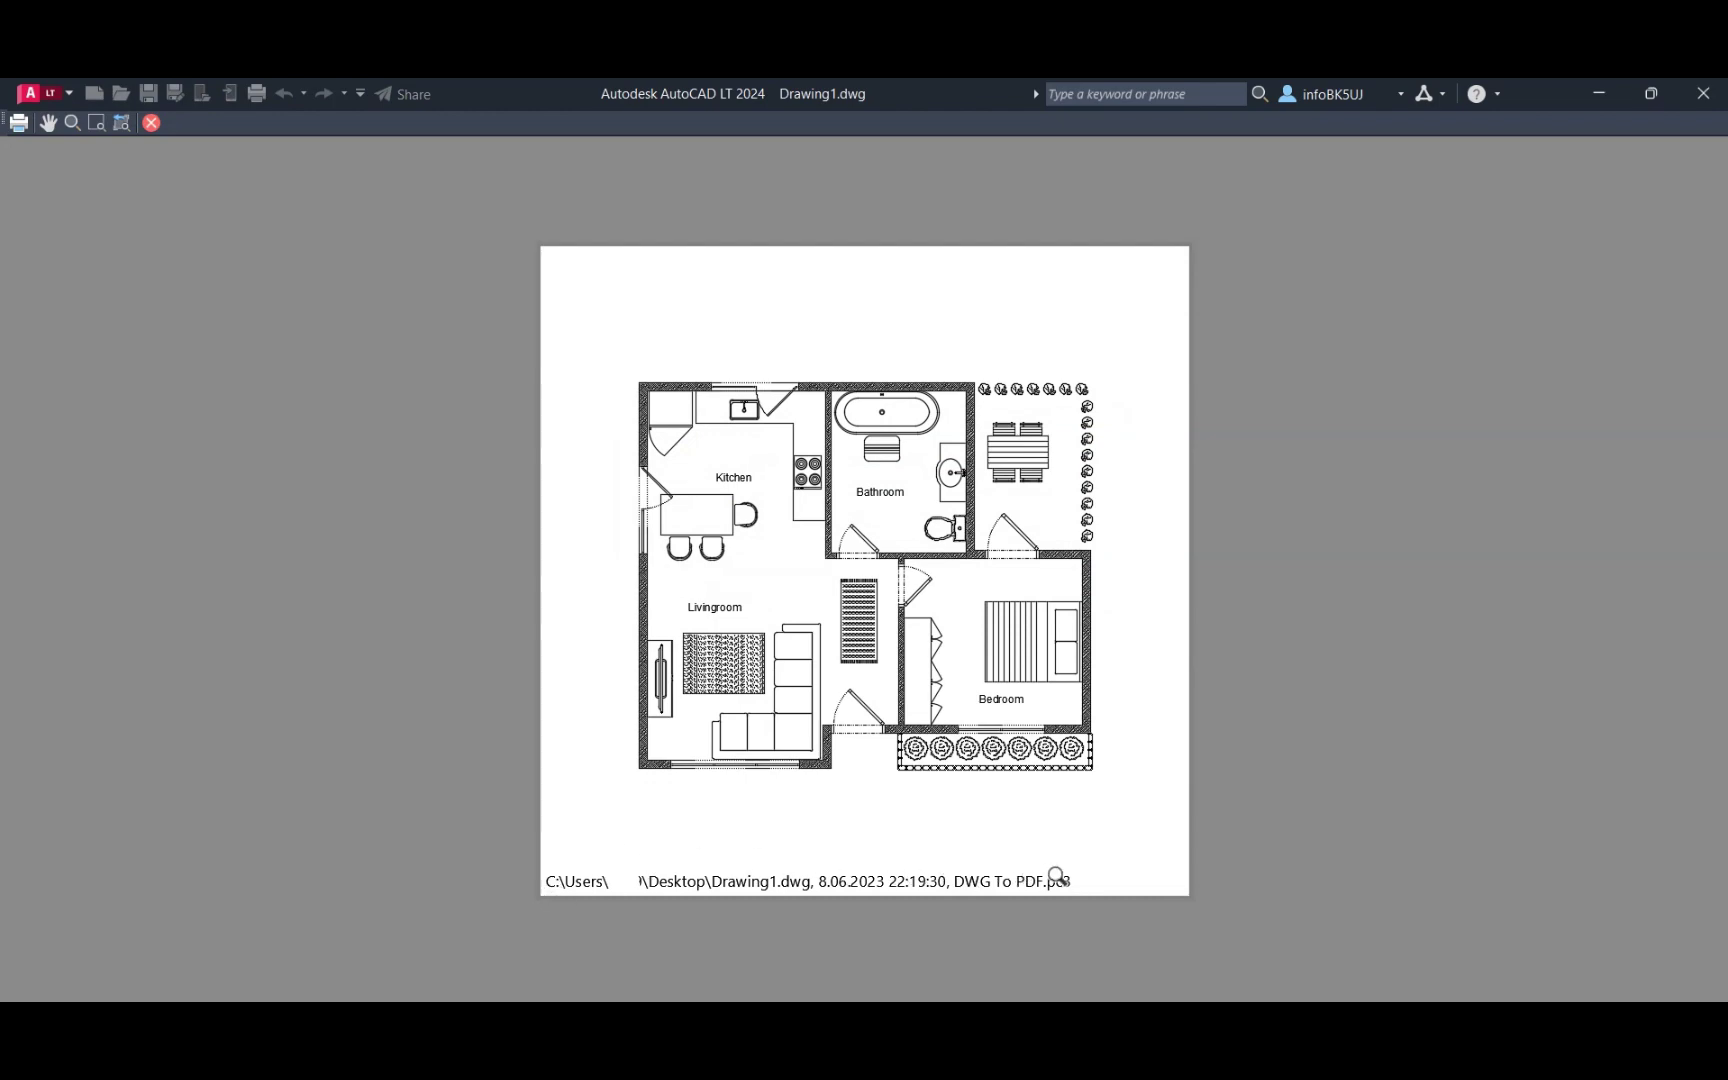
key(Escape)
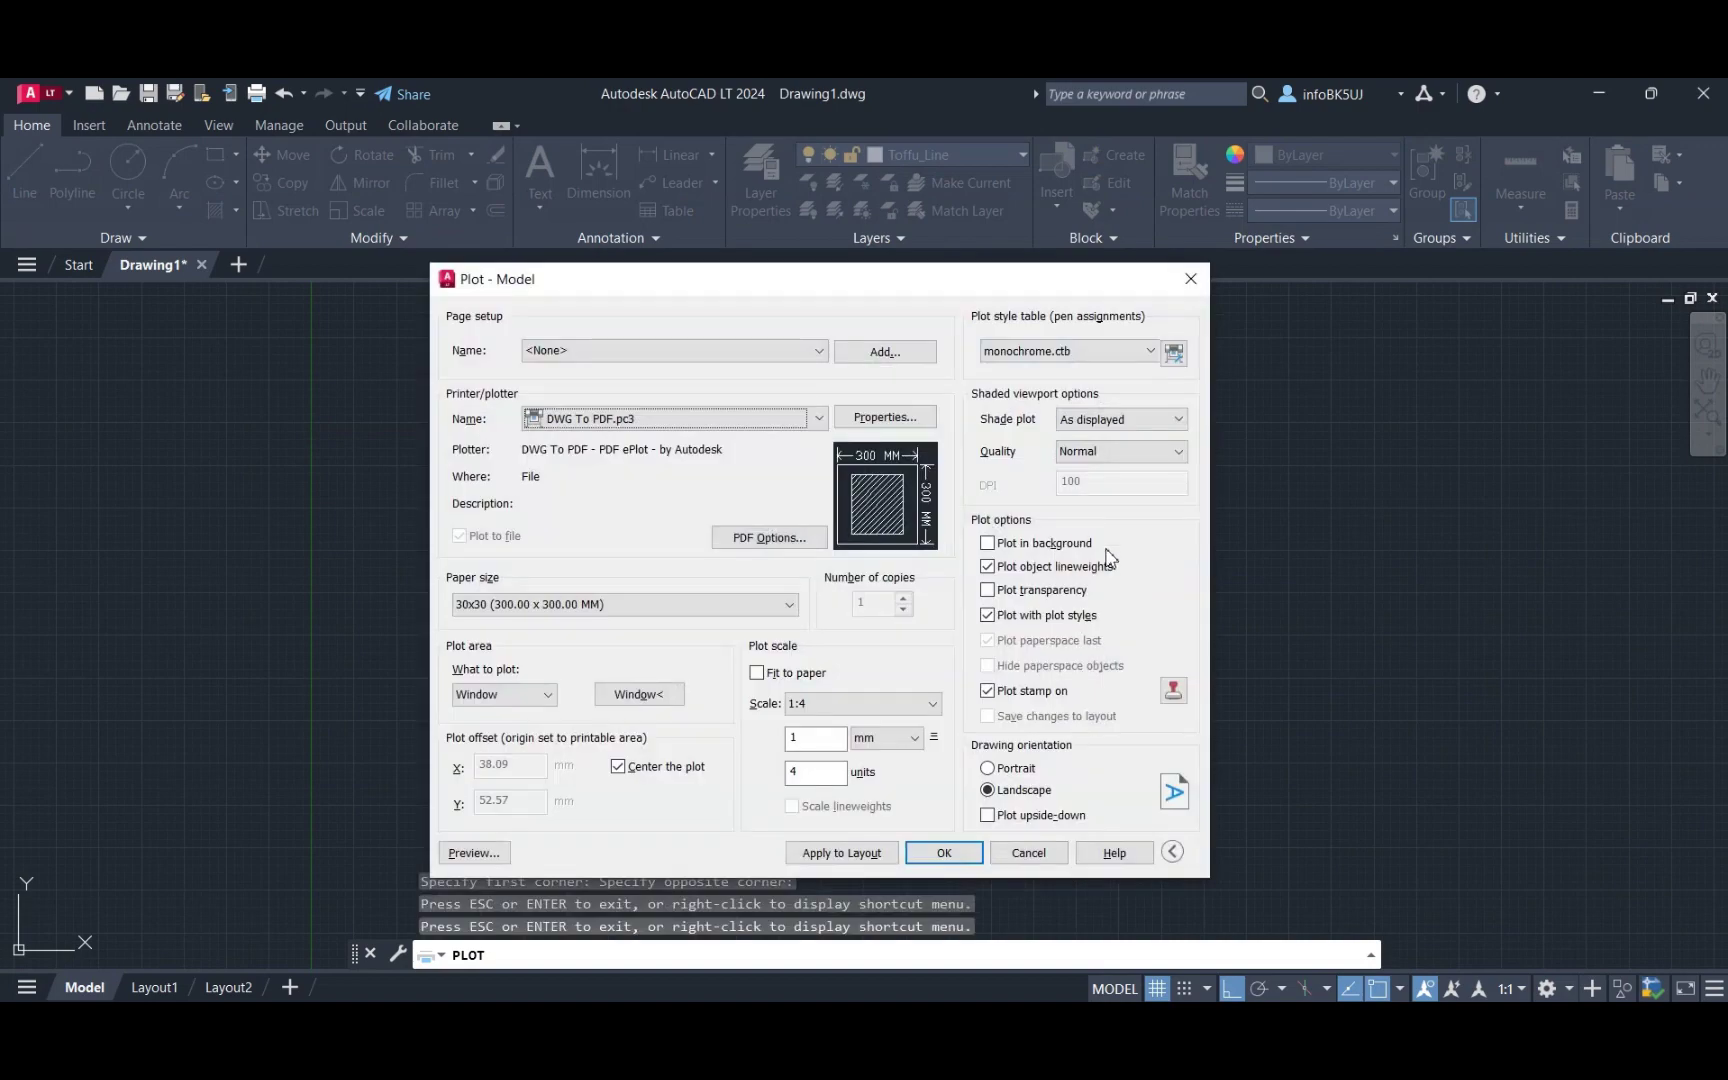
Turn off Plot stamp and set Portrait orientation with upside-down plotting off.
click(987, 690)
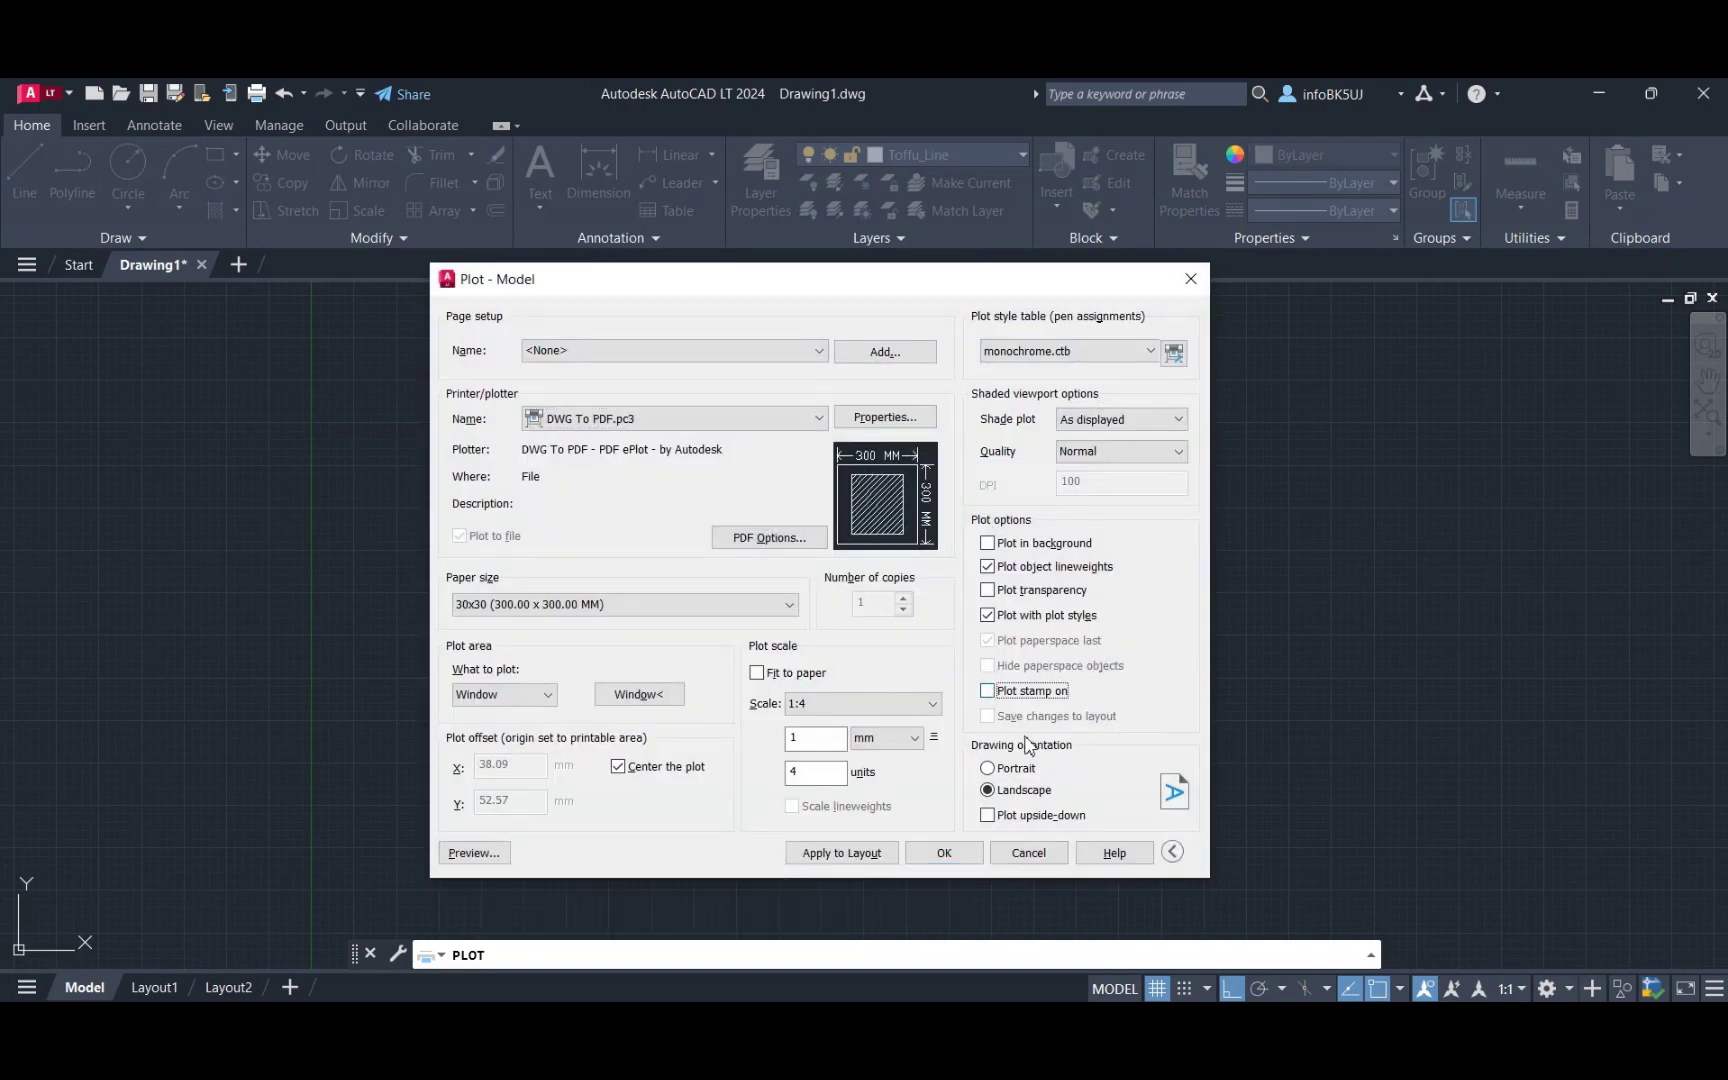
click(1000, 768)
click(990, 815)
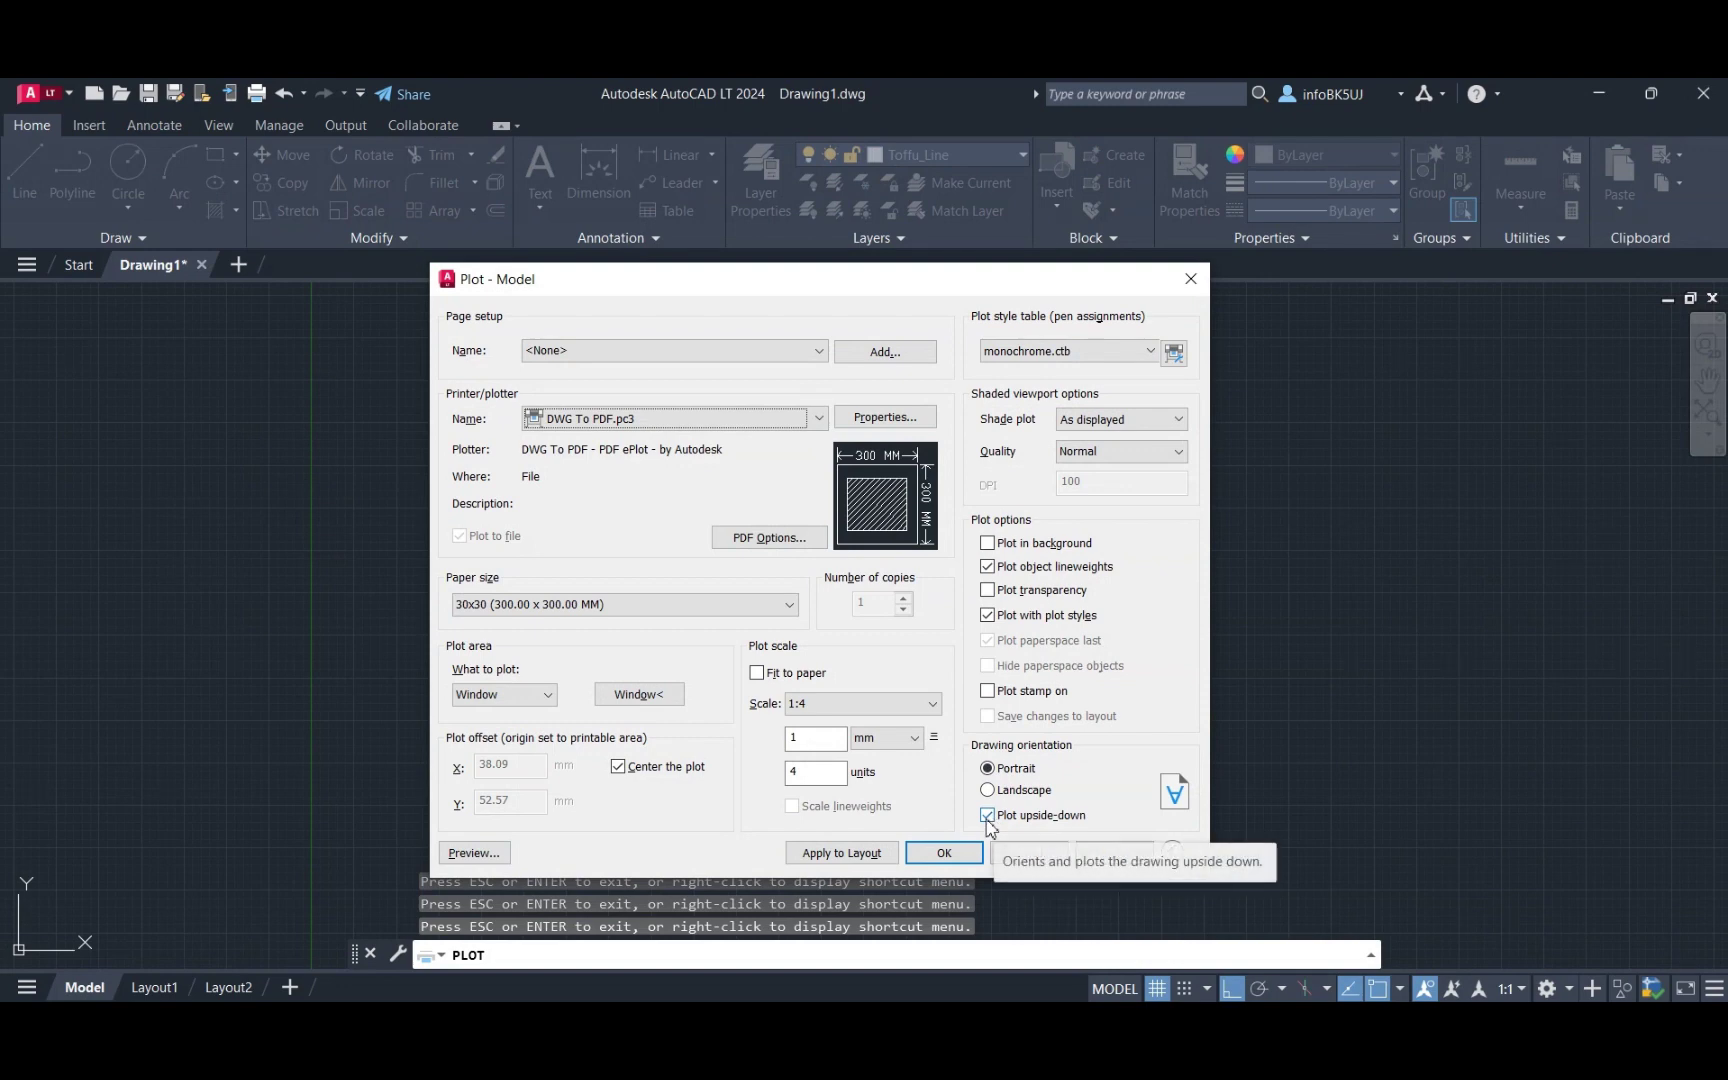
click(987, 816)
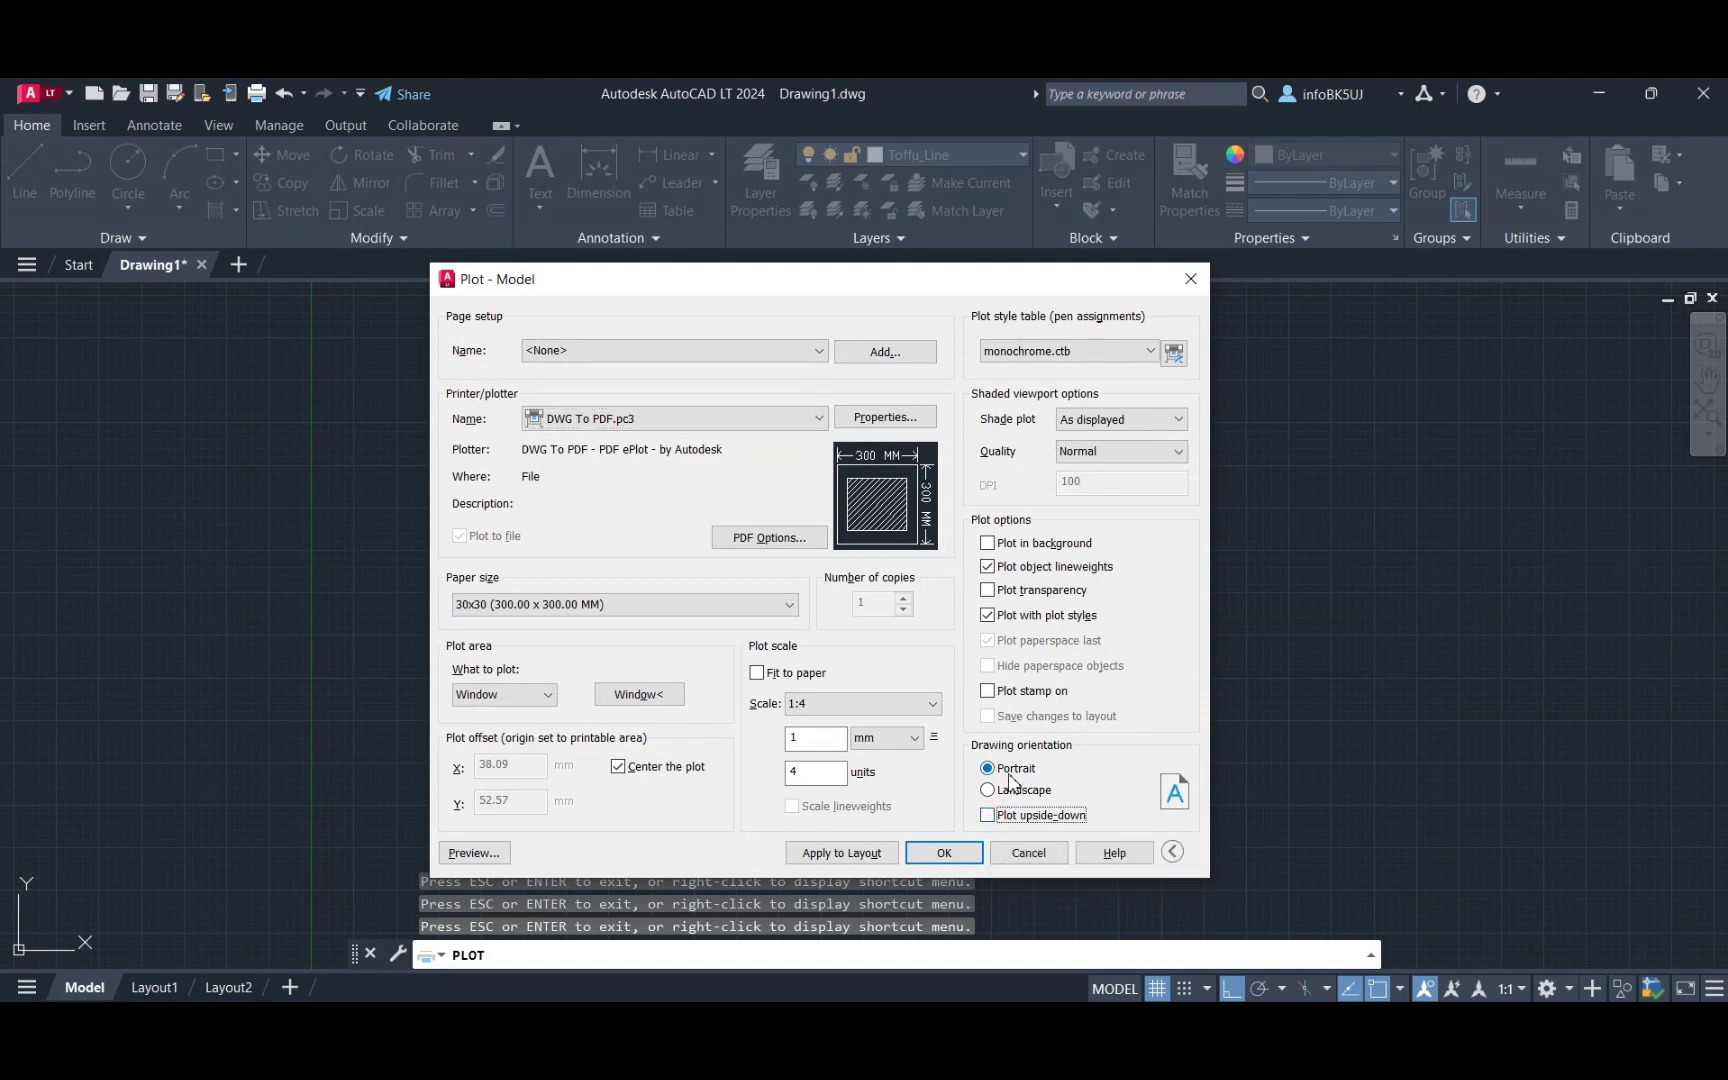
click(988, 790)
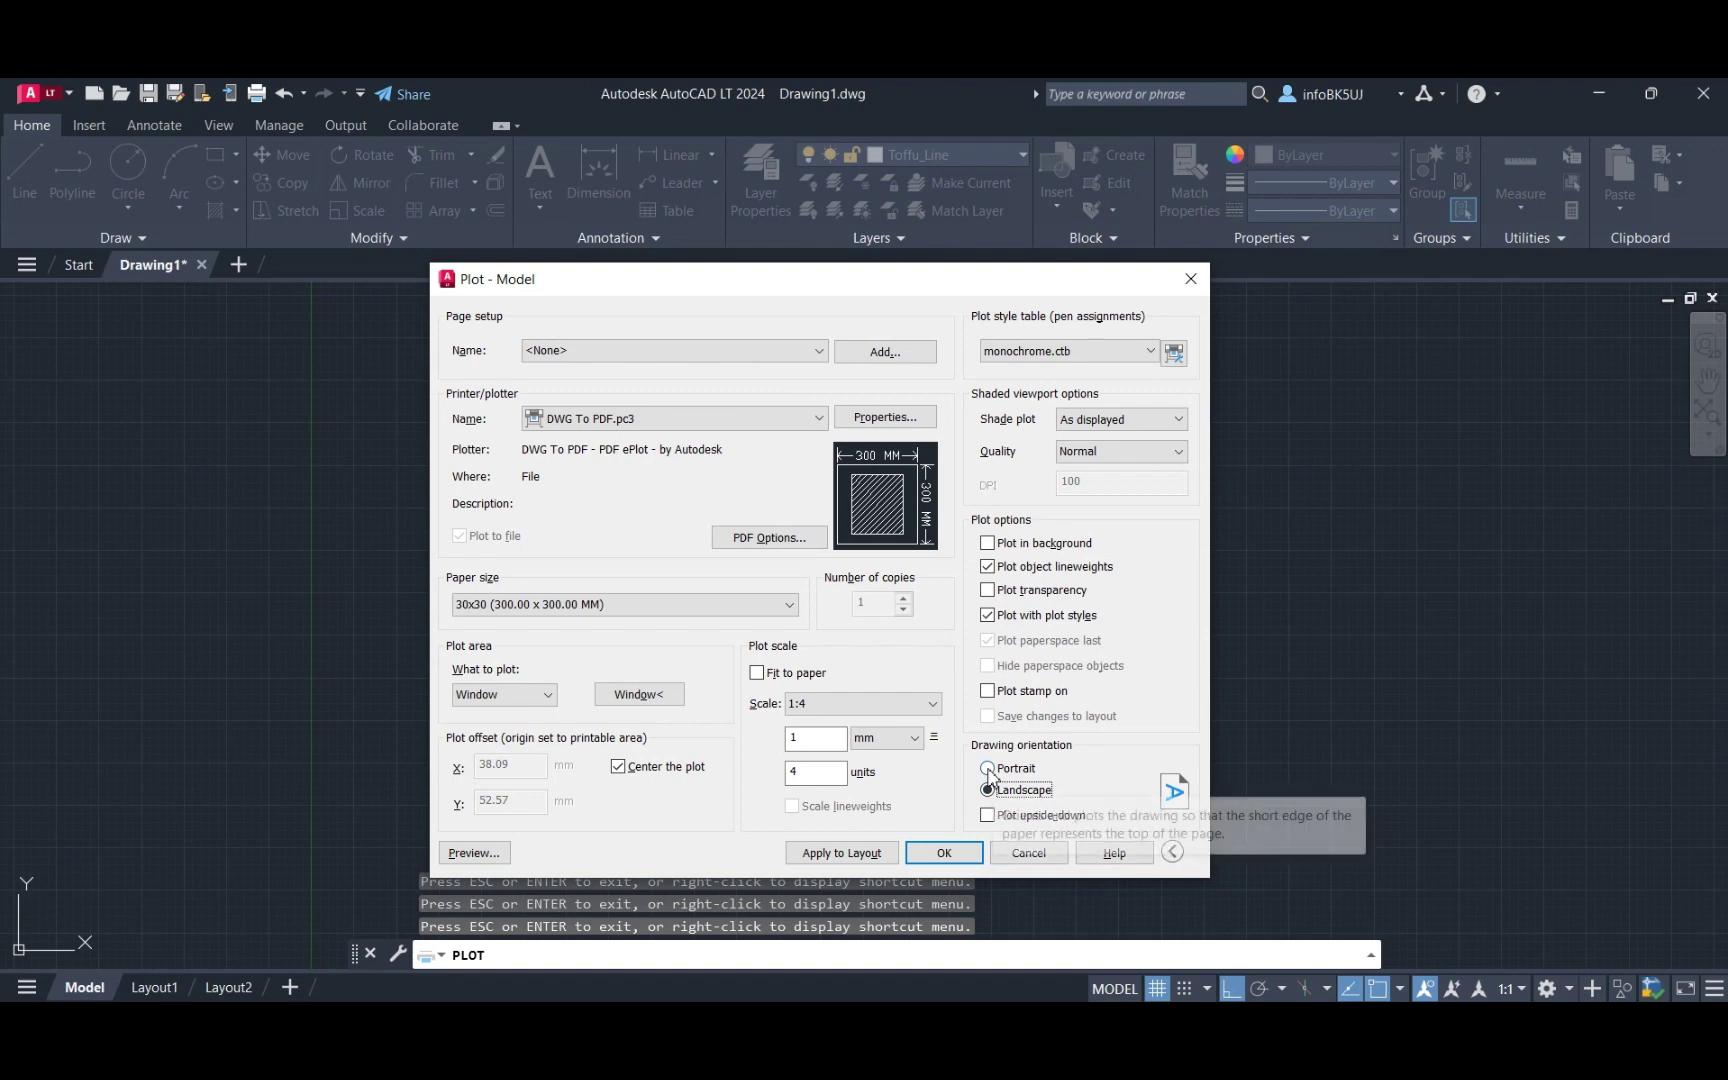
click(988, 769)
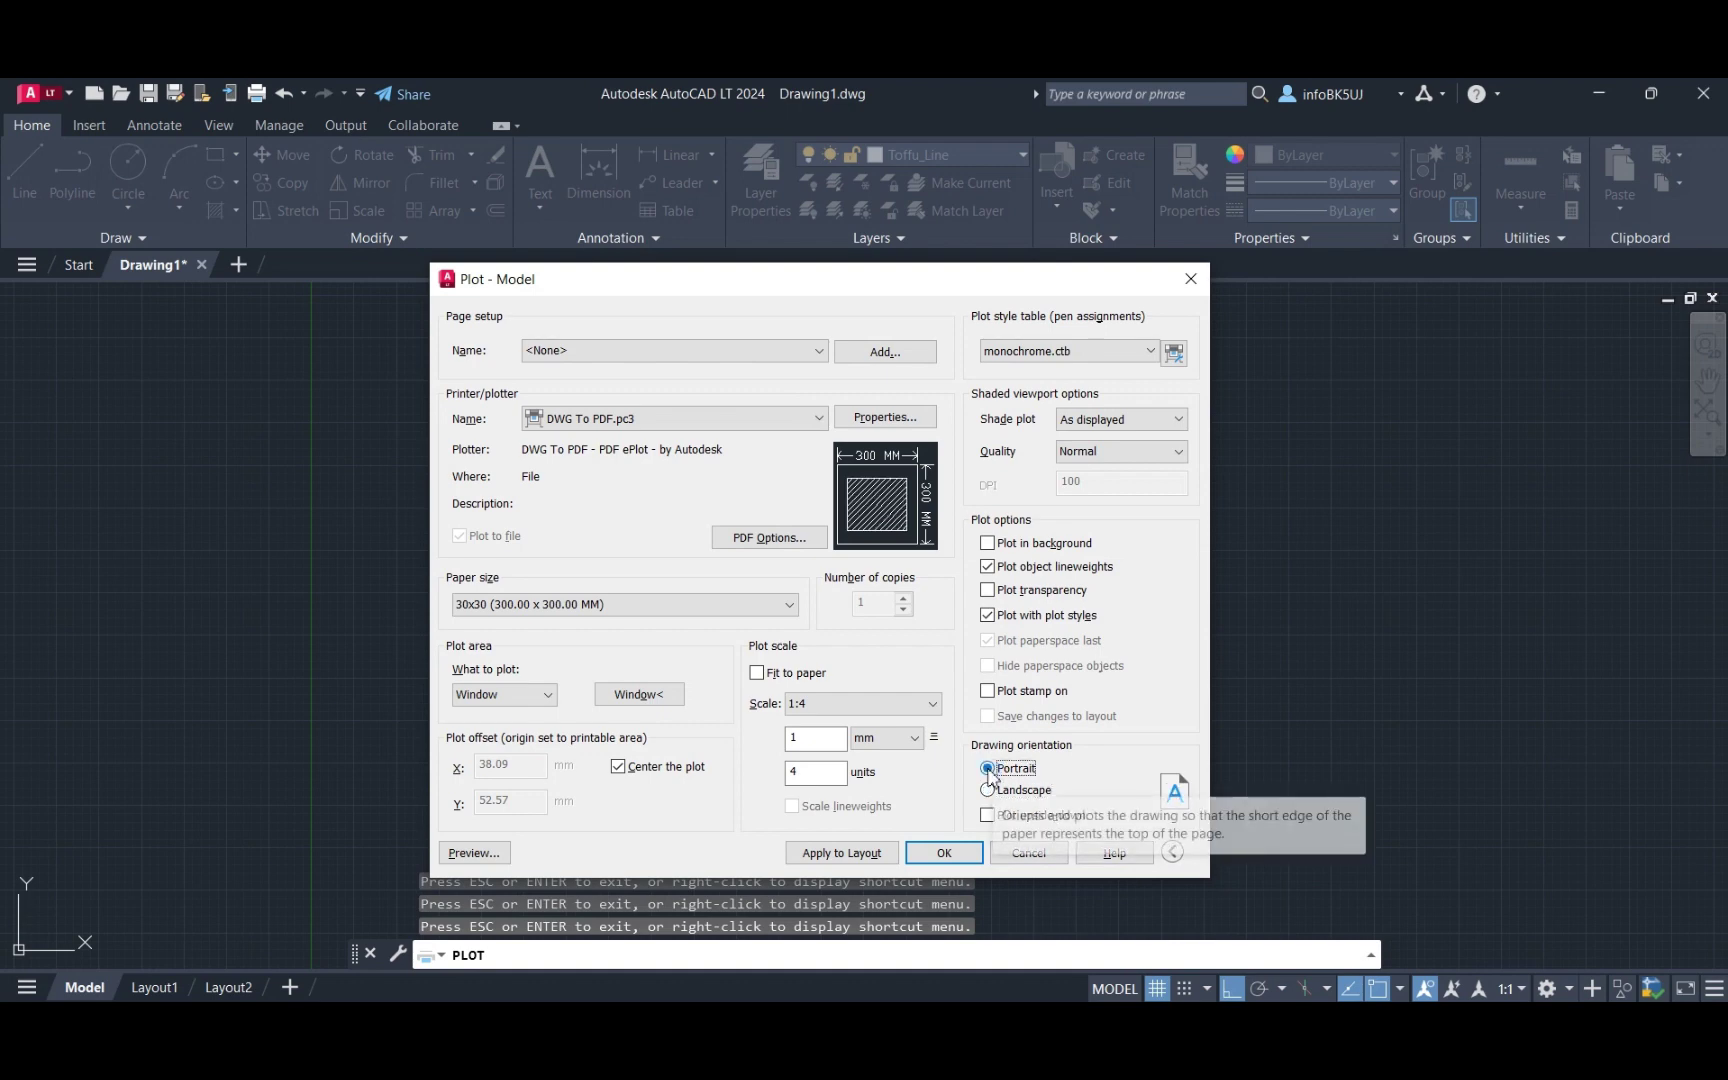
Preview the portrait plot, continuing past the scale warning.
click(472, 853)
click(930, 575)
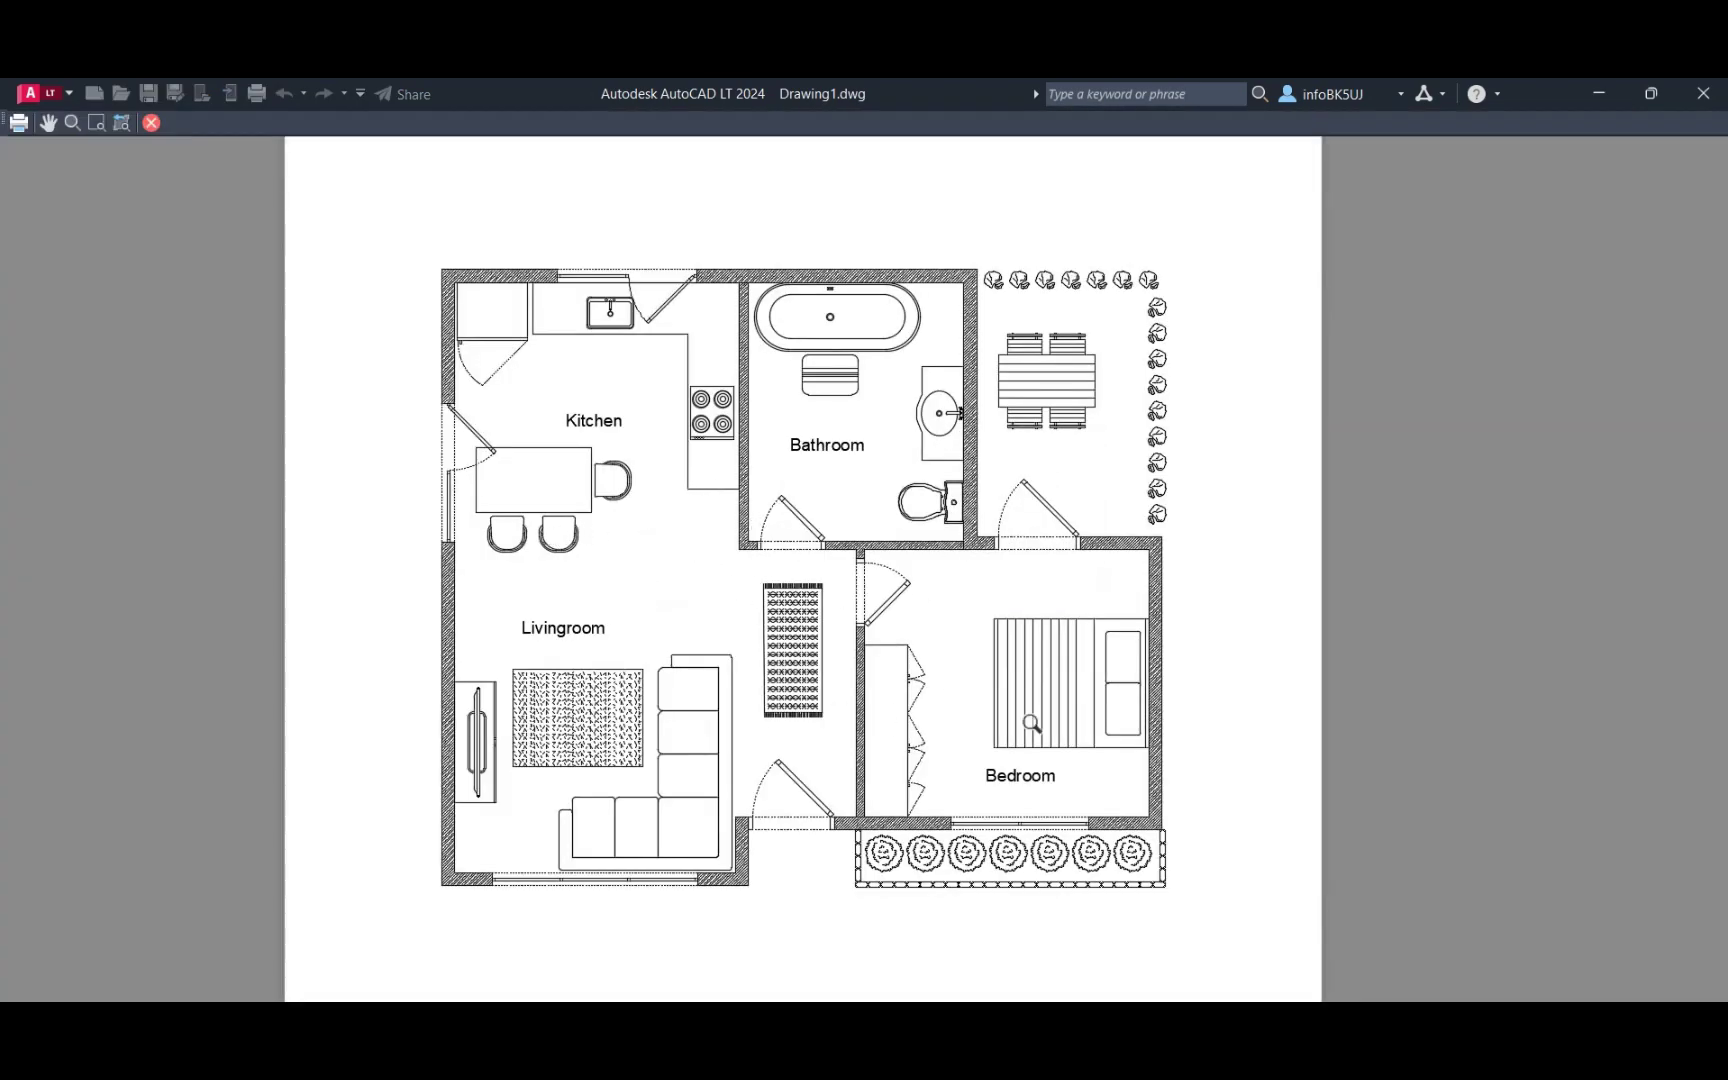
key(Escape)
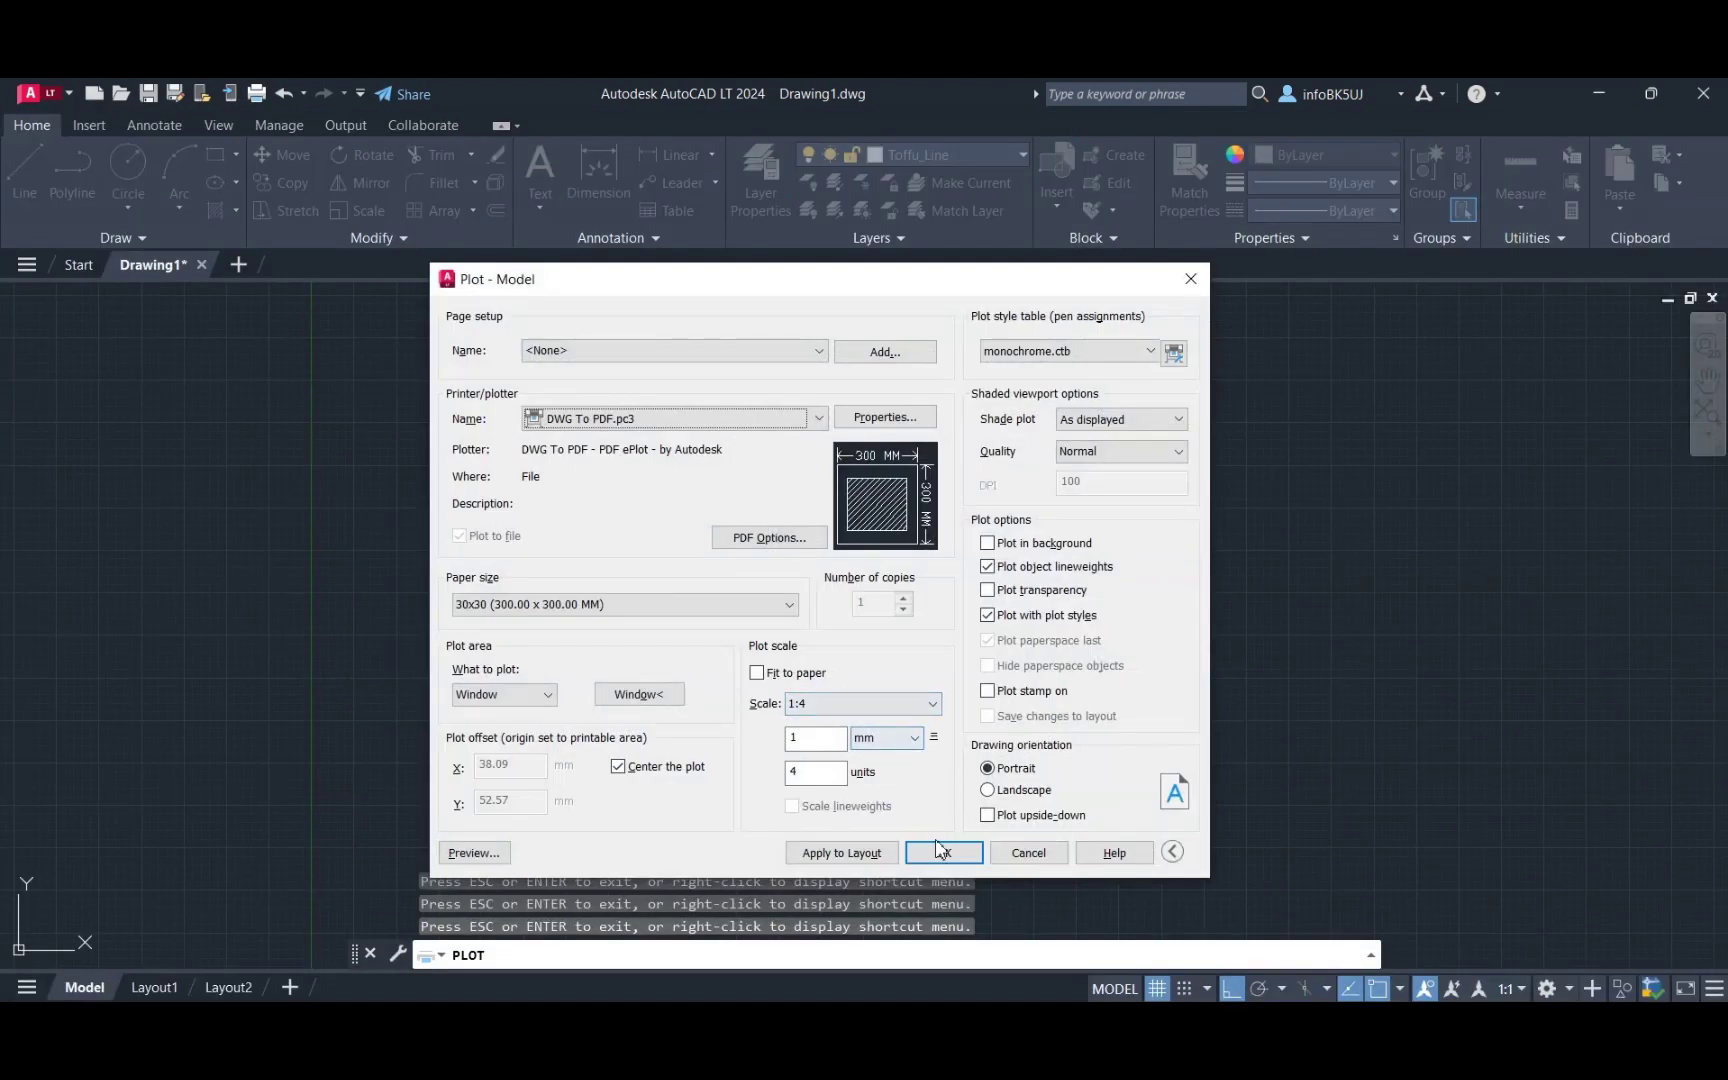
Plot the sheet, removing 'Model' from the suggested name to save it as Drawing1.pdf.
click(940, 852)
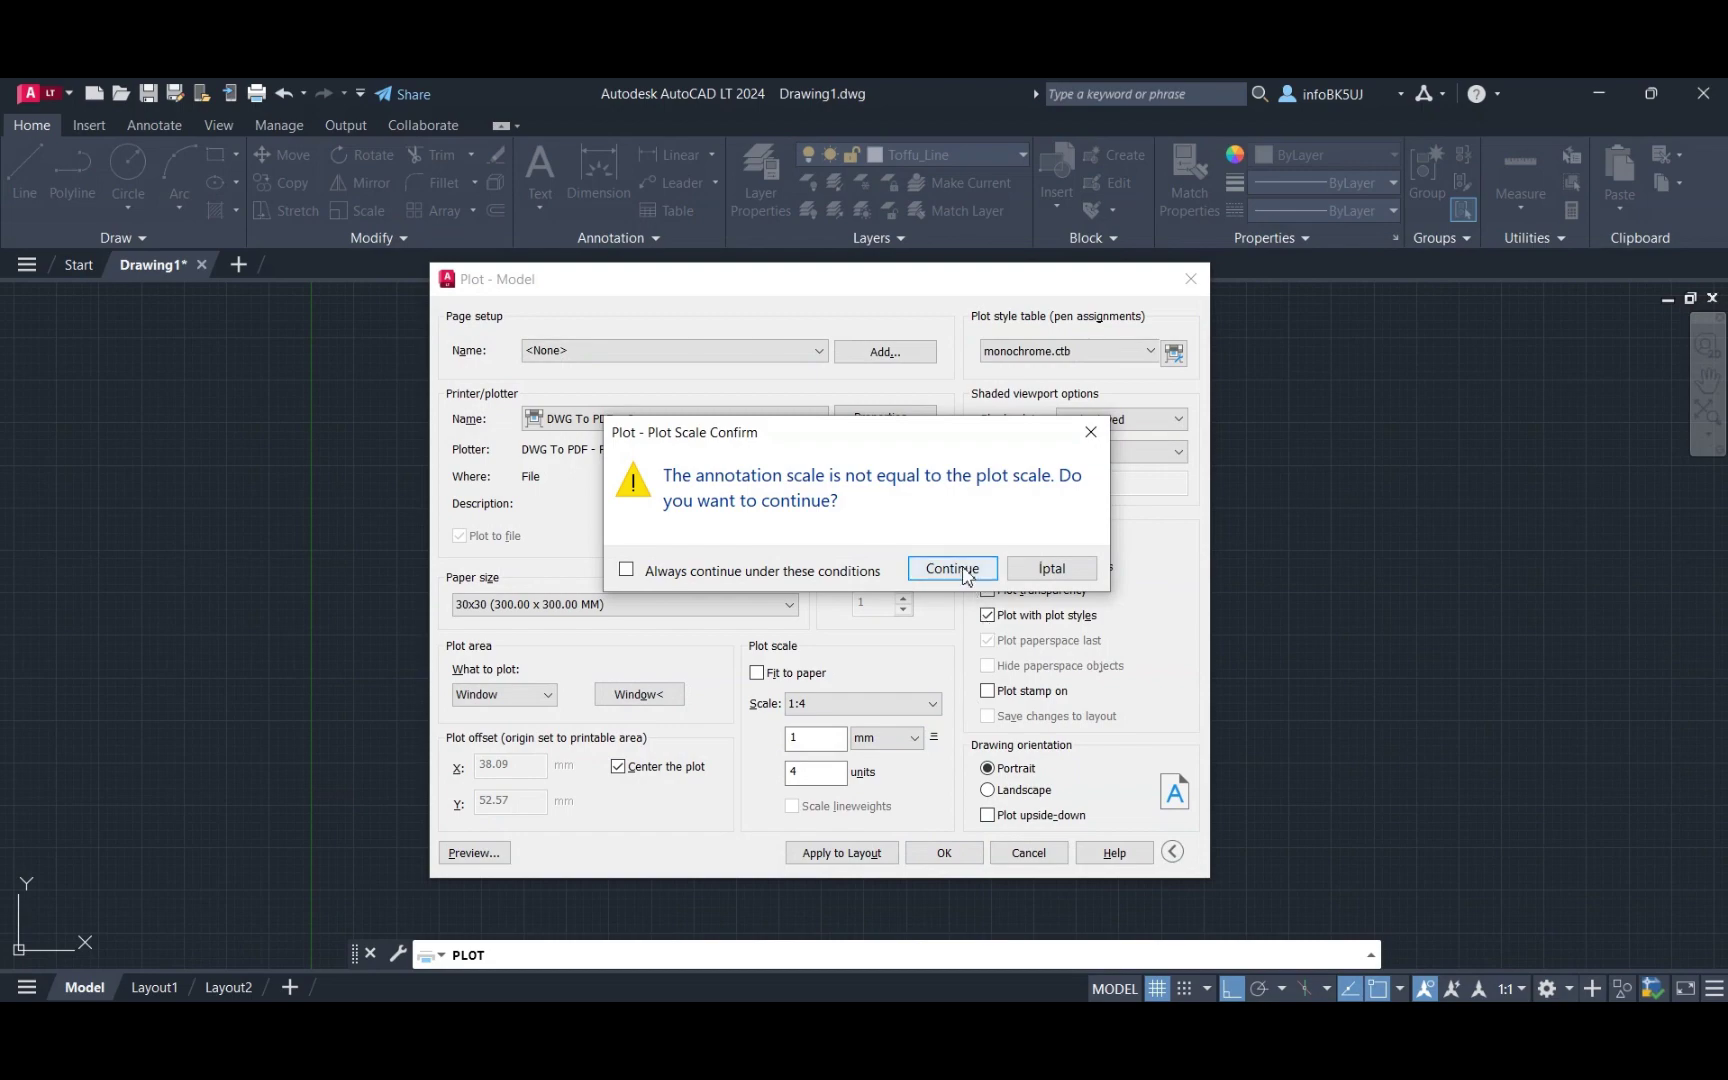
click(963, 569)
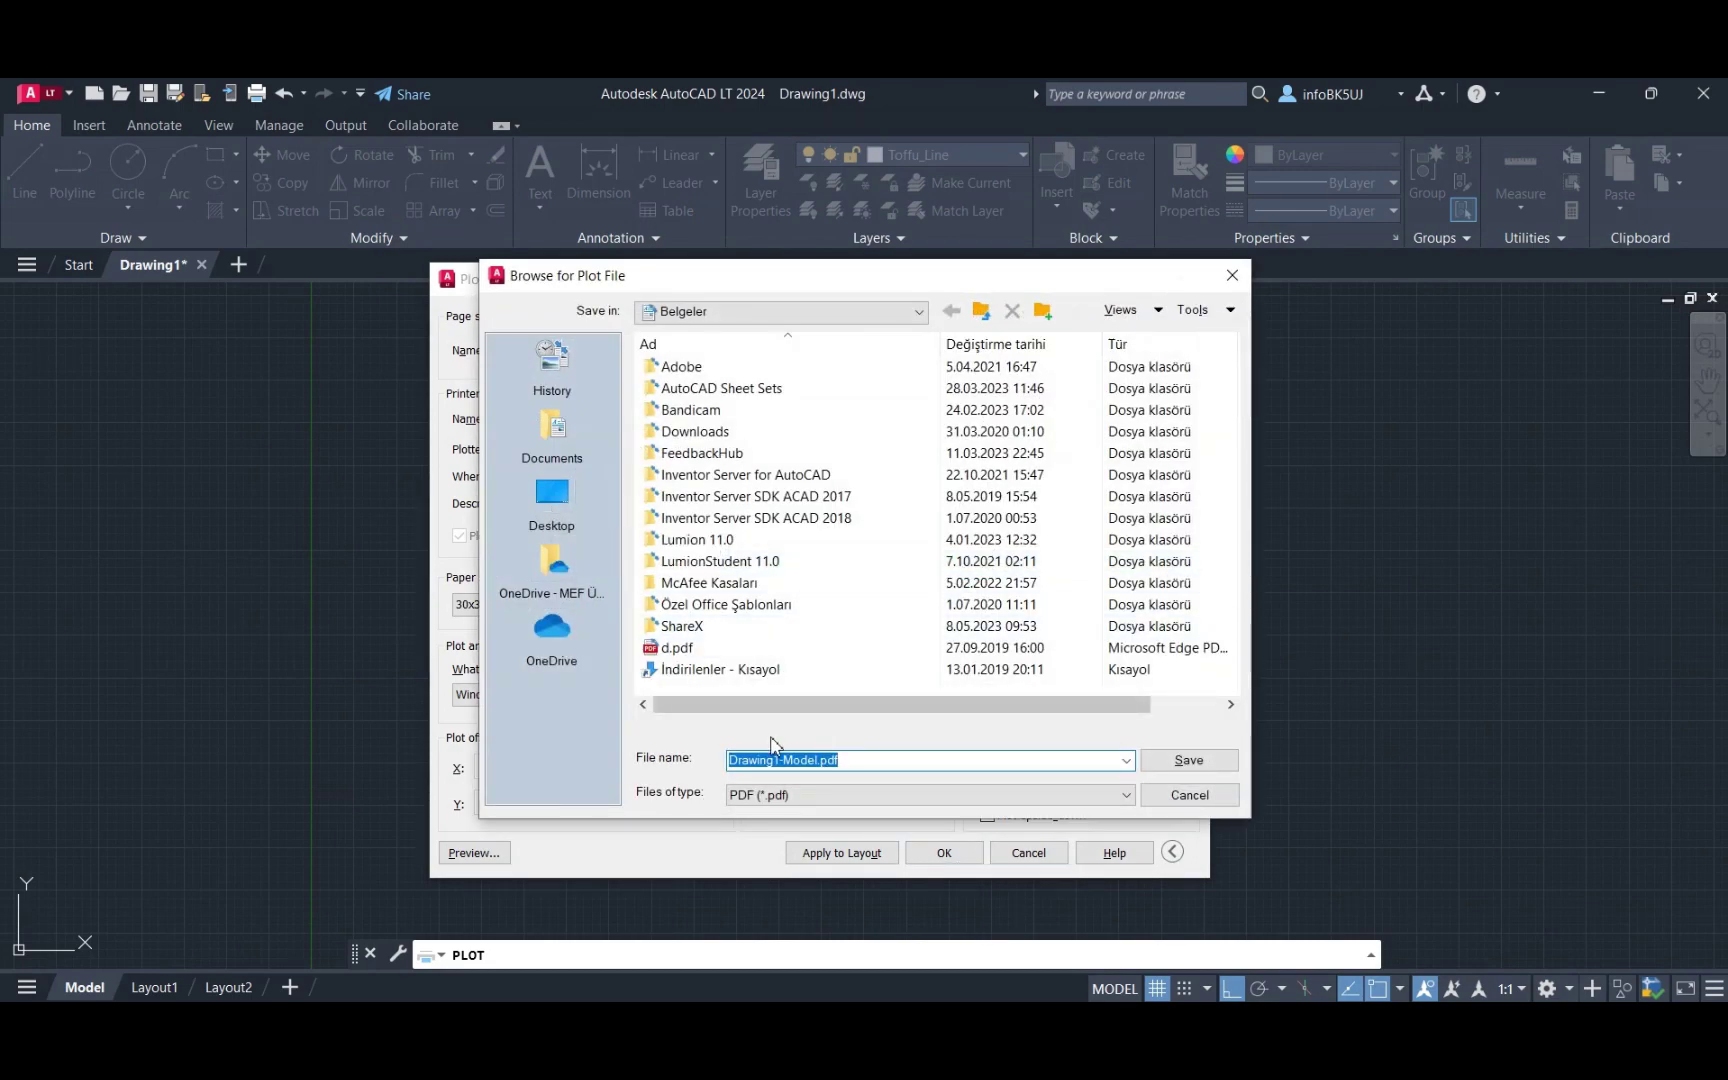
click(819, 761)
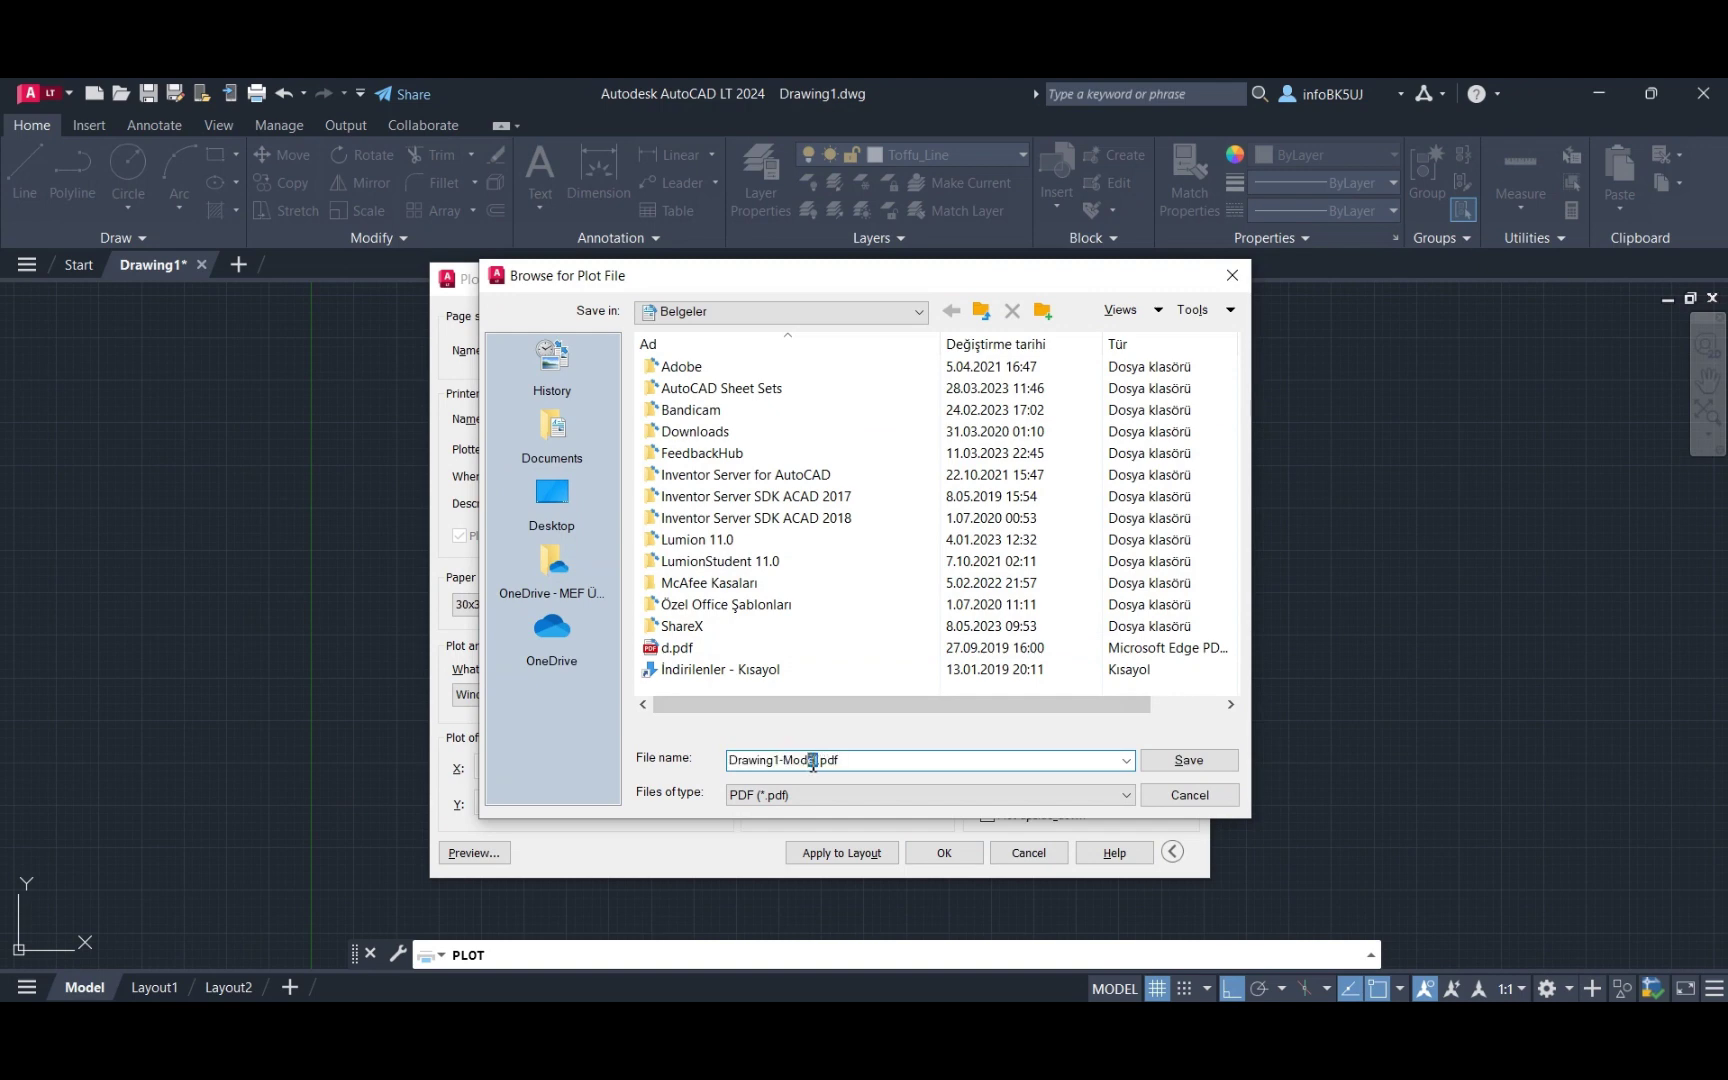
key(BackSpace)
key(BackSpace)
key(BackSpace)
key(BackSpace)
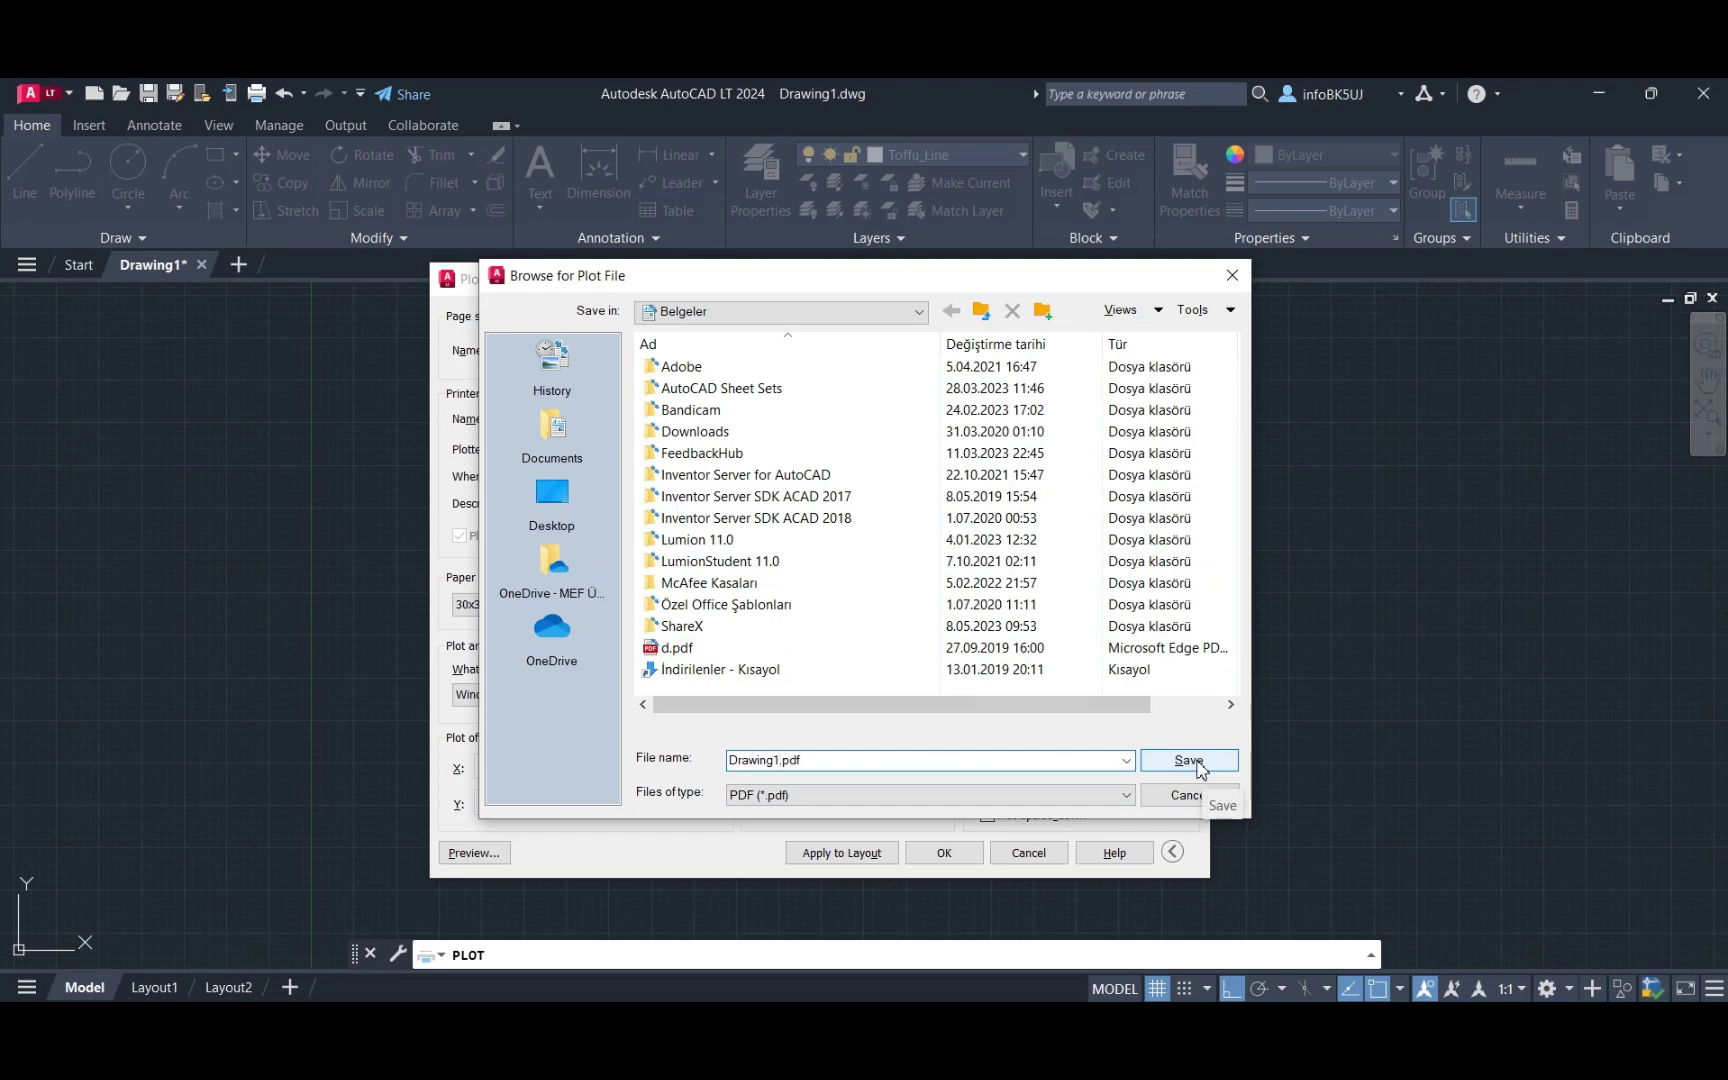
click(1189, 761)
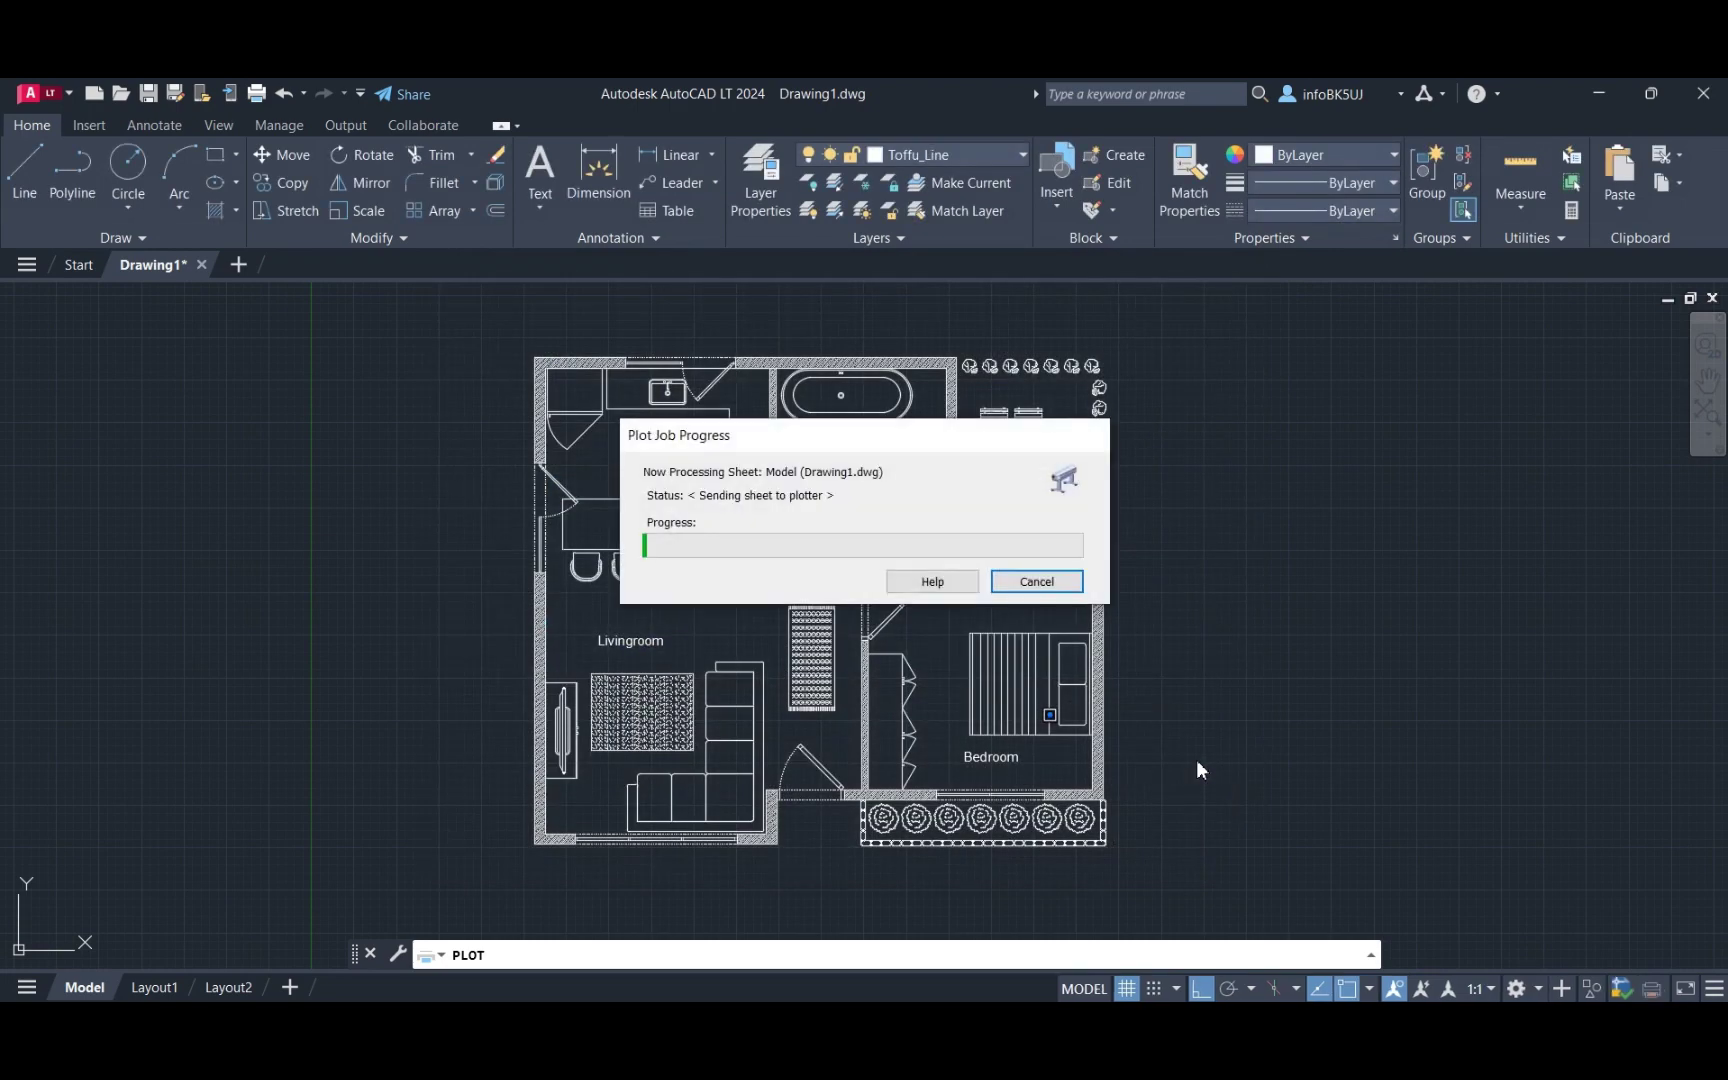